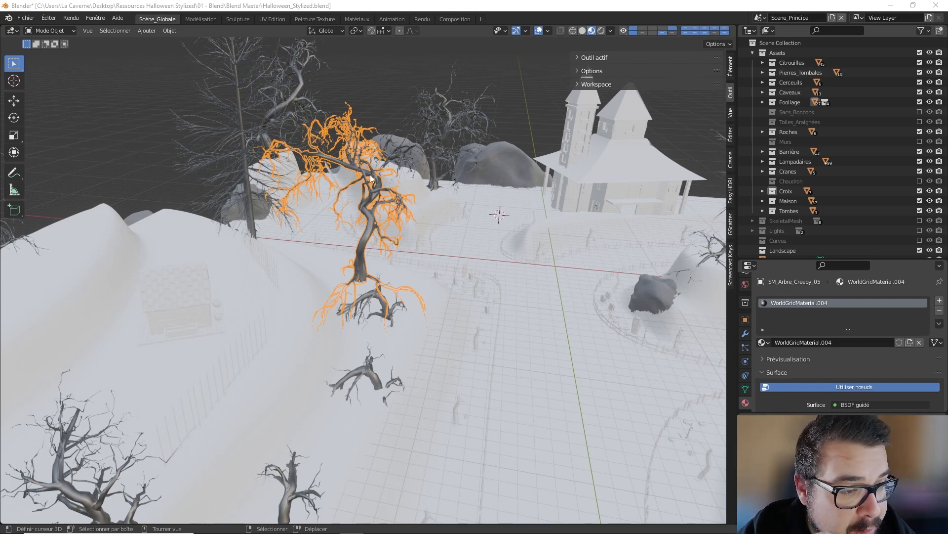
Rename the material of the selected tree SM_Arbre_Creepy_05 to M_Creepy_01.
{"action": "left_click", "coordinate": [831, 341]}
{"action": "type", "text": "M"}
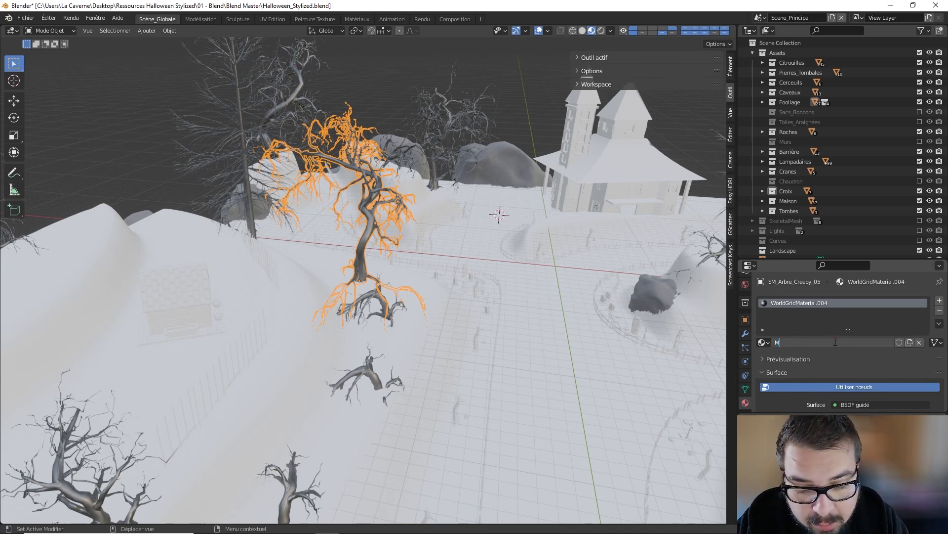
{"action": "type", "text": "_Creepy"}
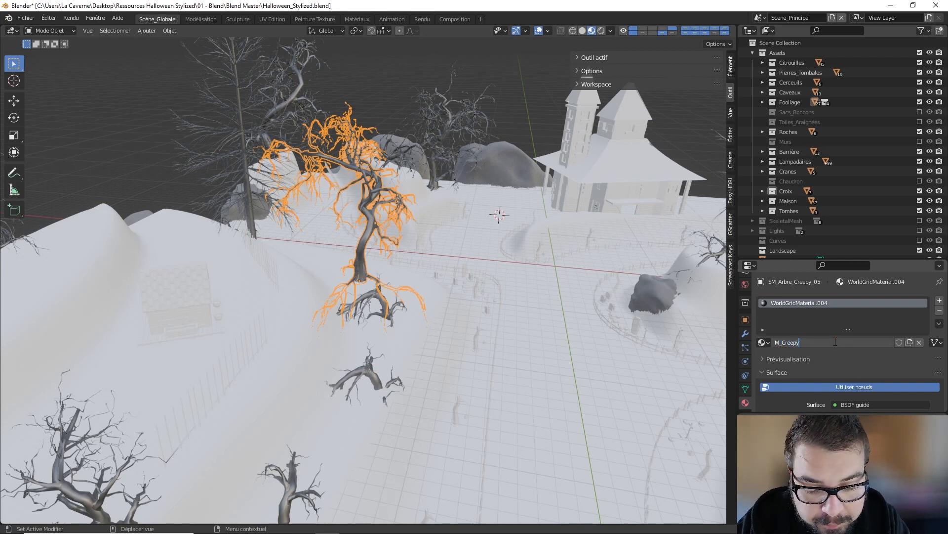
{"action": "type", "text": "_01"}
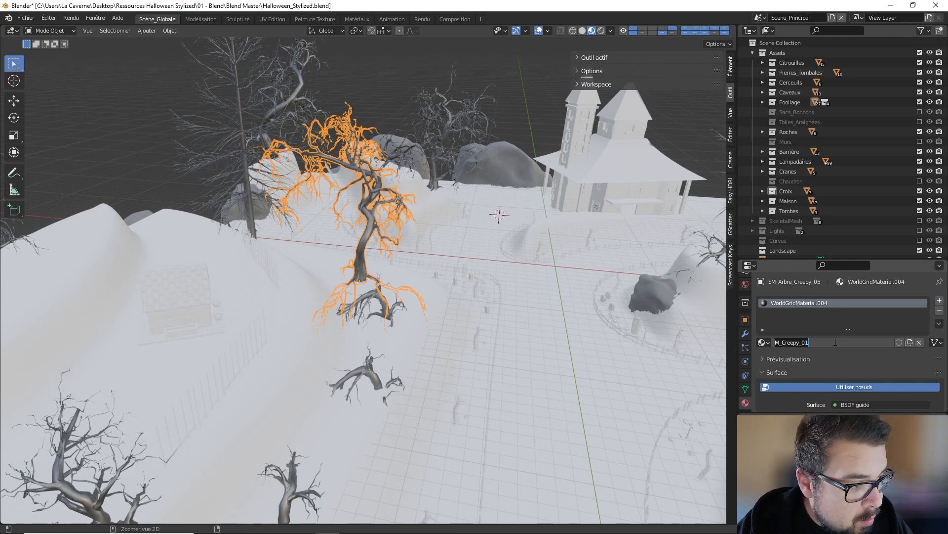
{"action": "key", "text": "Return"}
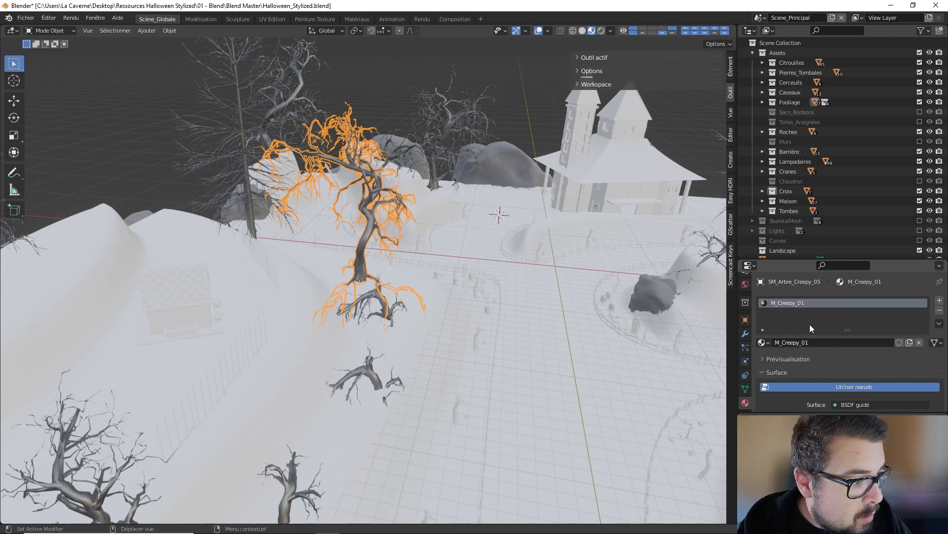
Assign the existing M_Creepy_01 material to the tree SM_Arbre_Creepy_01 in front of the rocks.
{"action": "middle_click_drag", "start_coordinate": [440, 155], "coordinate": [508, 146]}
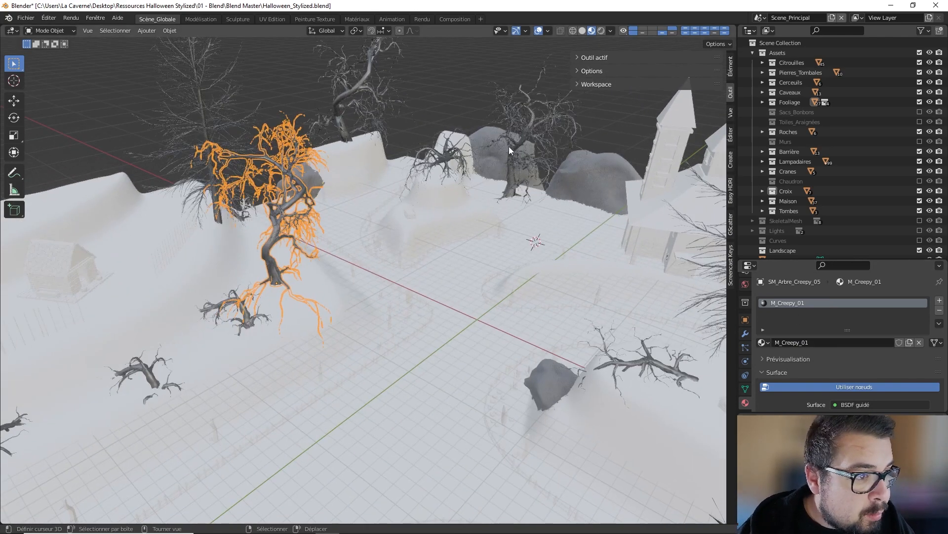
{"action": "left_click", "coordinate": [514, 144]}
{"action": "left_click", "coordinate": [764, 341]}
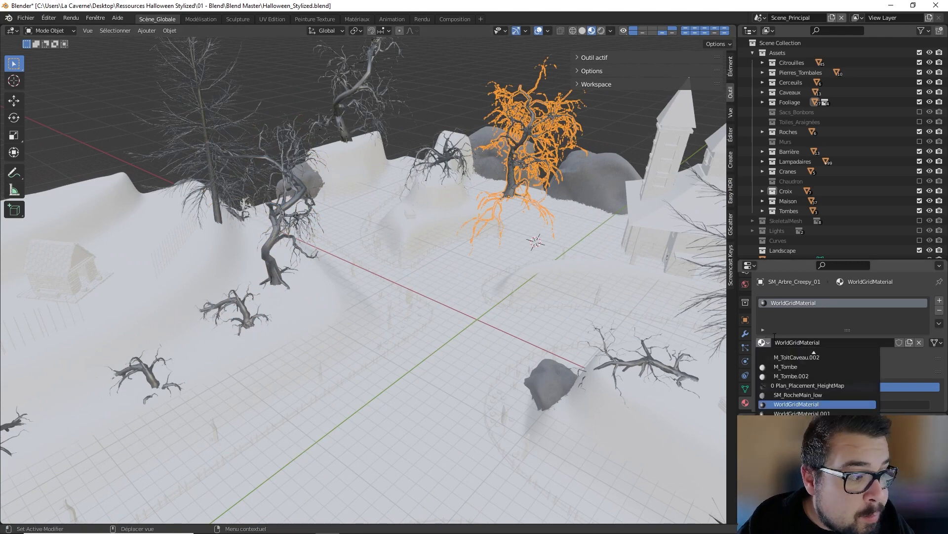
{"action": "type", "text": "cr"}
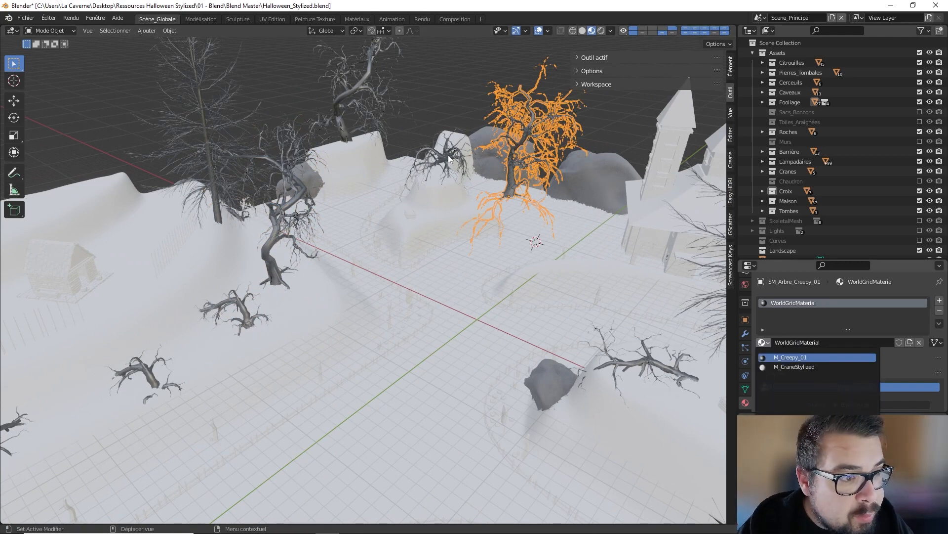
{"action": "key", "text": "Return"}
Replace the material of the tree SM_Arbre_Creepy_02, standing on the rear mound, with M_Creepy_01.
{"action": "middle_click_drag", "start_coordinate": [409, 164], "coordinate": [393, 164]}
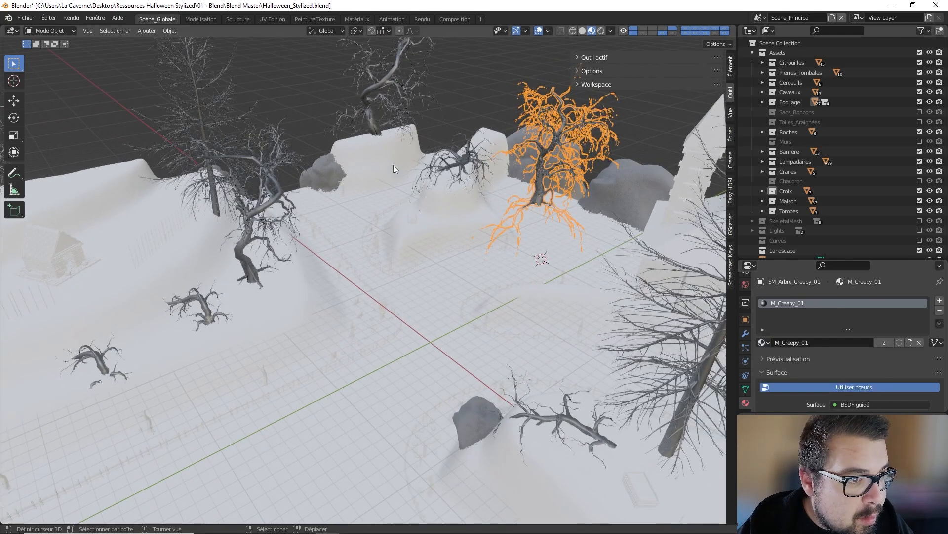
{"action": "left_click", "coordinate": [391, 81]}
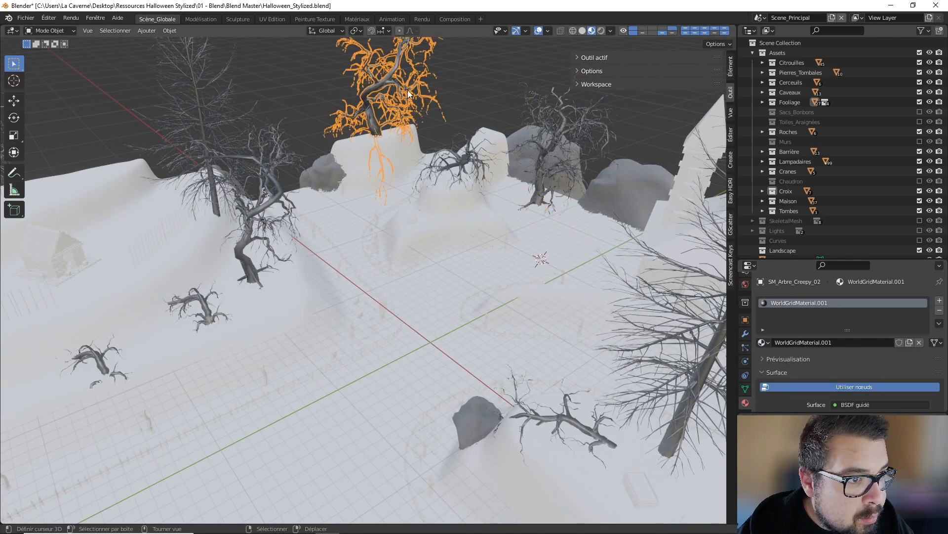
{"action": "left_click", "coordinate": [825, 343]}
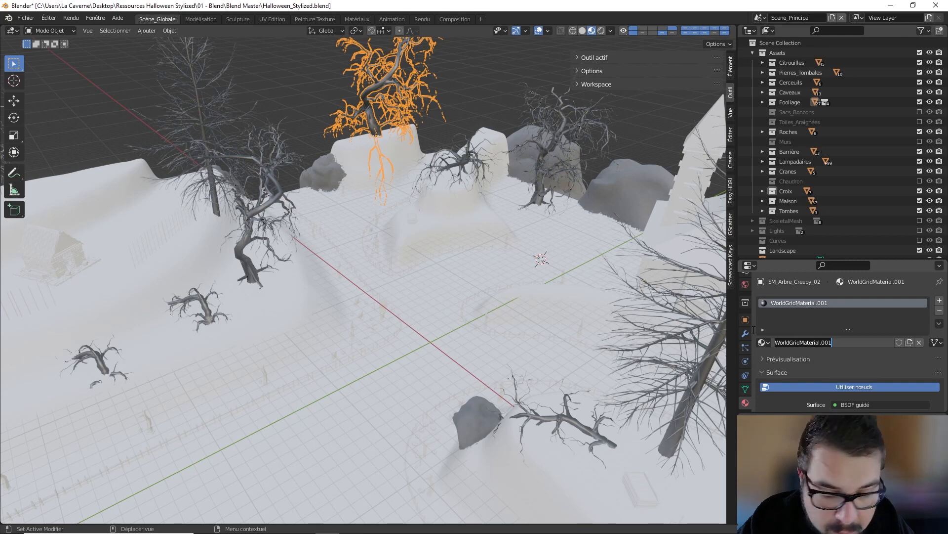
{"action": "left_click", "coordinate": [762, 343]}
{"action": "type", "text": "cr"}
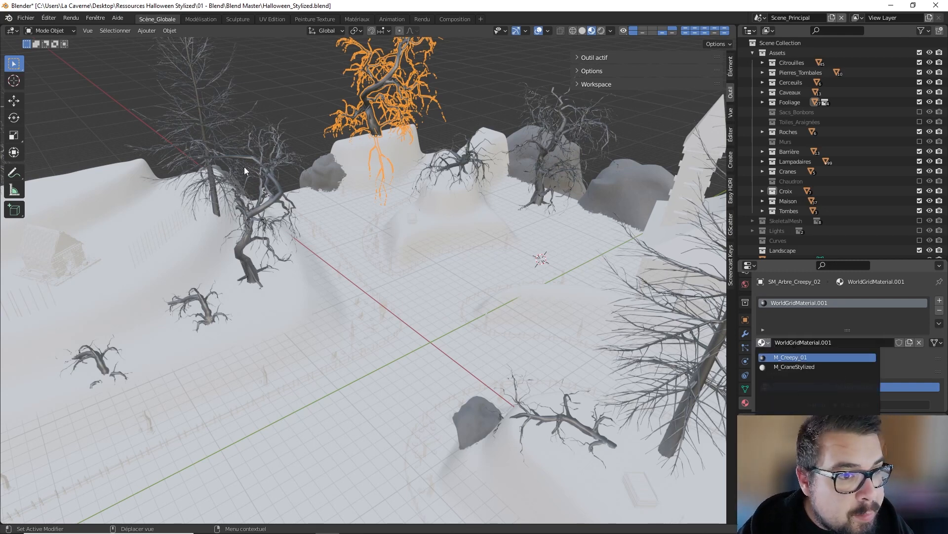
{"action": "key", "text": "Return"}
Give the tree SM_Arbre_Creepy_03 at the outer edge of the terrain the M_Creepy_01 material.
{"action": "middle_click_drag", "start_coordinate": [244, 167], "coordinate": [194, 211]}
{"action": "left_click", "coordinate": [117, 241]}
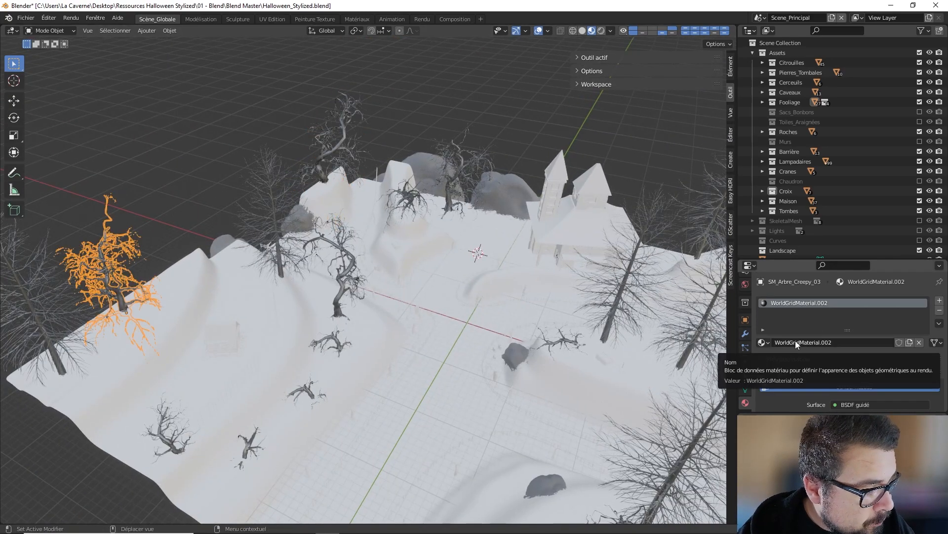
{"action": "left_click", "coordinate": [764, 342]}
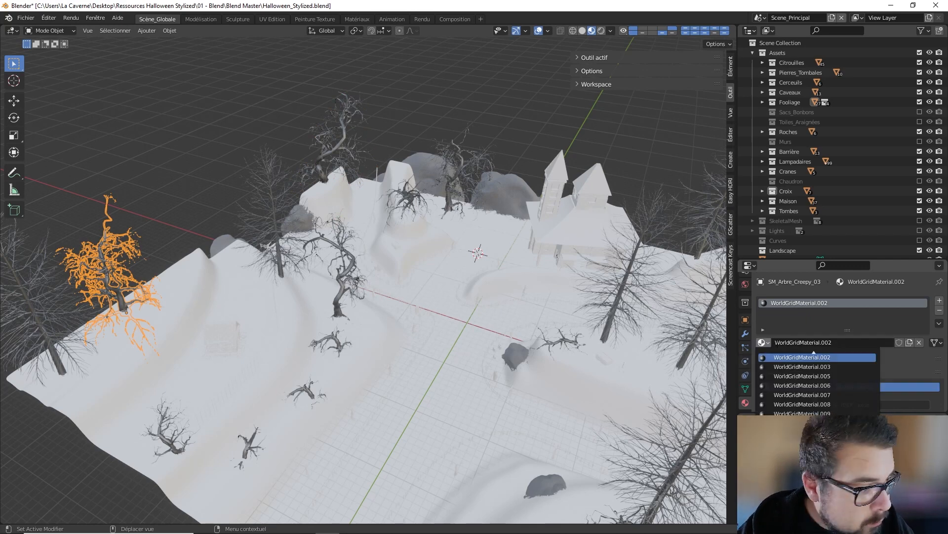
{"action": "type", "text": "cr"}
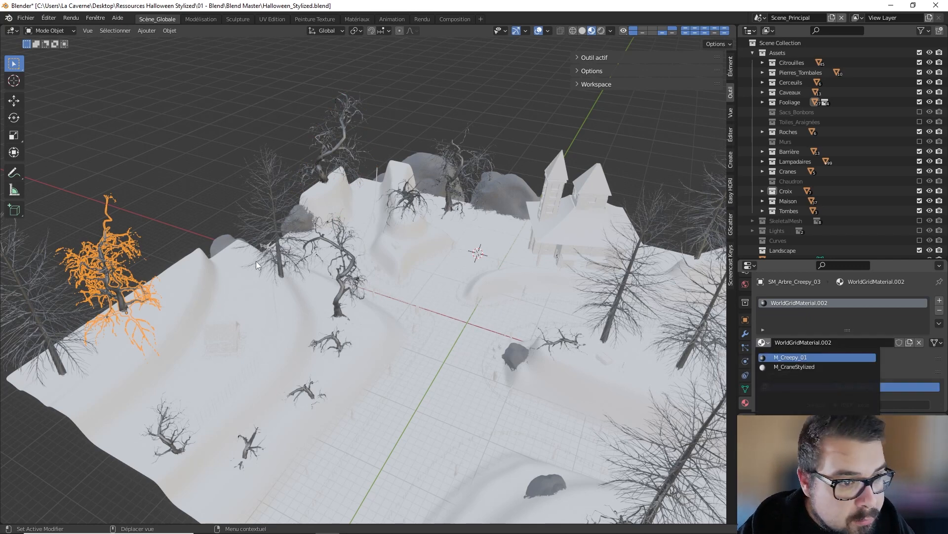
{"action": "key", "text": "Return"}
Assign M_Creepy_01 to the tree SM_Arbre_Creepy_04 near the front corner of the terrain.
{"action": "scroll", "coordinate": [364, 268], "scroll_direction": "down", "scroll_amount": 3}
{"action": "middle_click_drag", "start_coordinate": [392, 278], "coordinate": [378, 257]}
{"action": "left_click", "coordinate": [507, 340]}
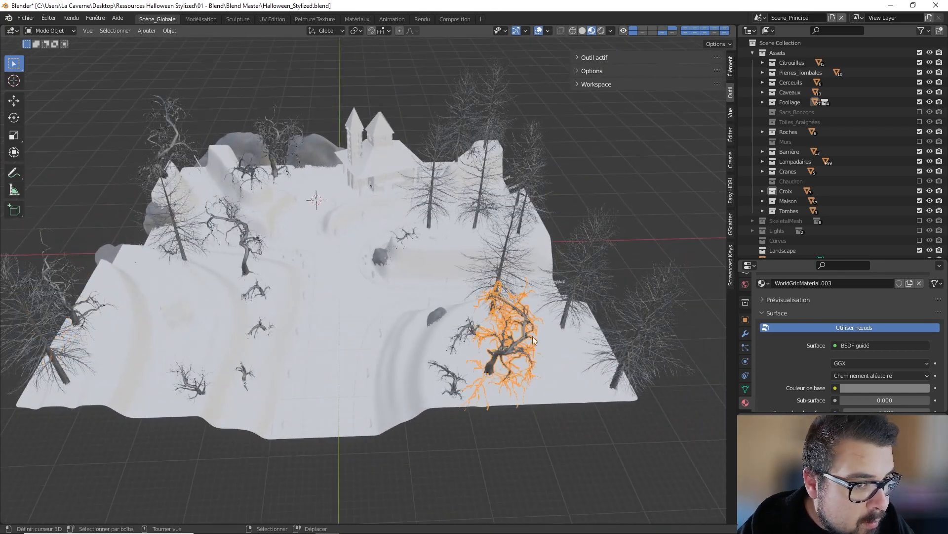
{"action": "scroll", "coordinate": [810, 336], "scroll_direction": "up", "scroll_amount": 3}
{"action": "left_click", "coordinate": [764, 342]}
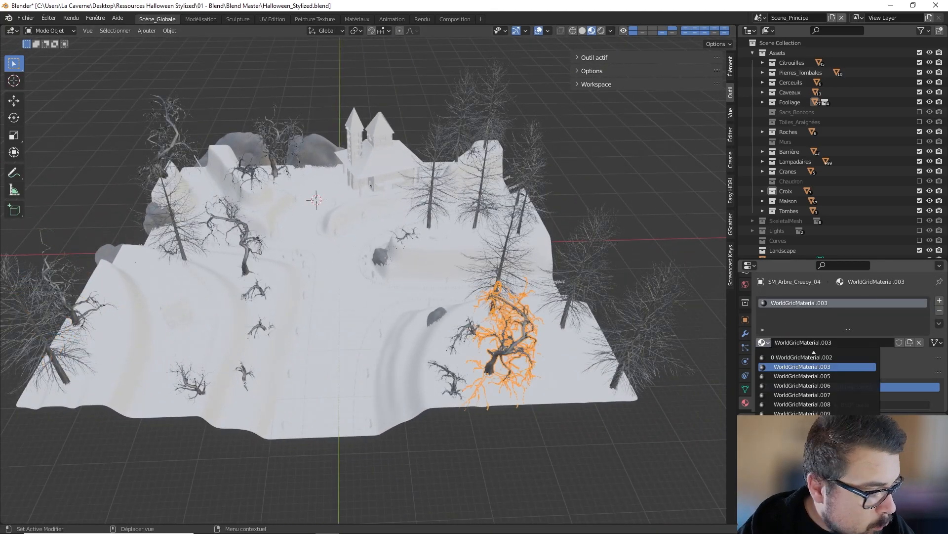
{"action": "type", "text": "m_cre"}
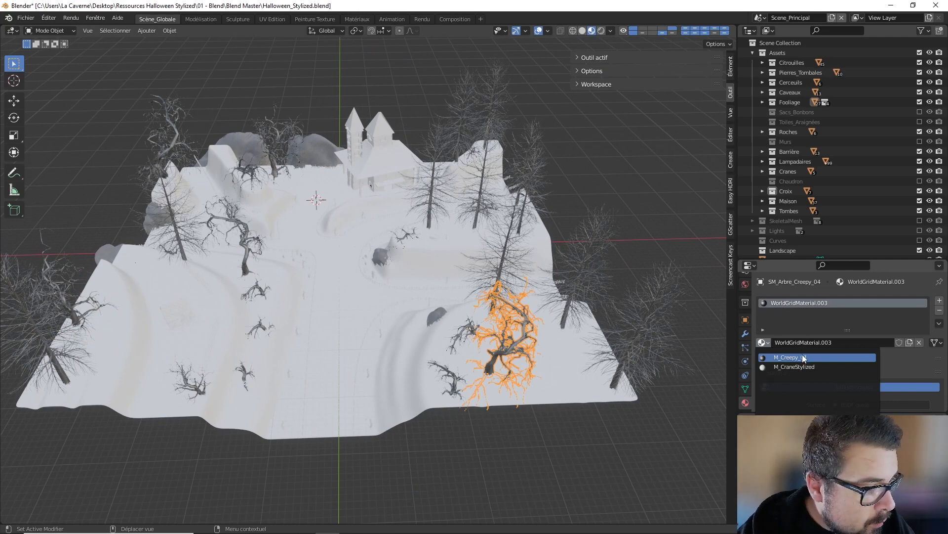
{"action": "key", "text": "Return"}
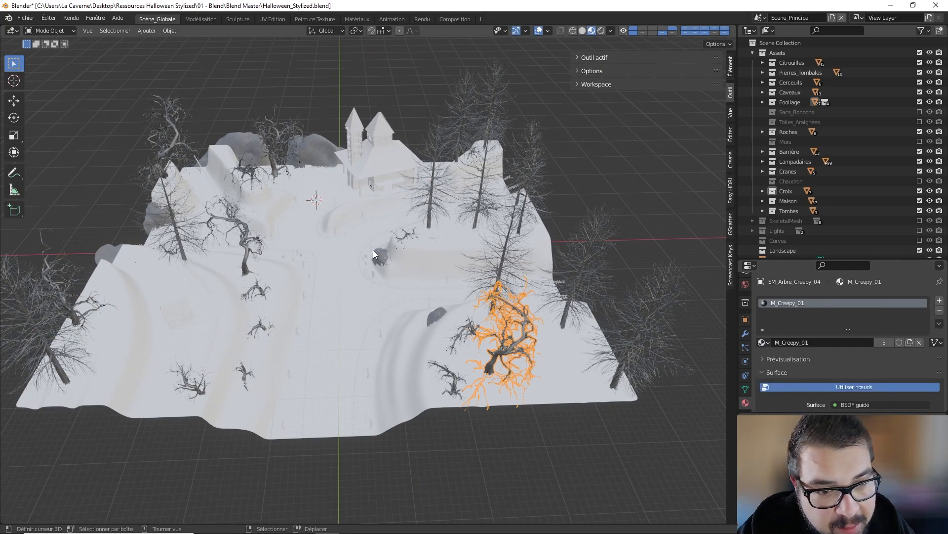
{"action": "middle_click_drag", "start_coordinate": [372, 250], "coordinate": [400, 247]}
{"action": "right_click", "coordinate": [400, 249]}
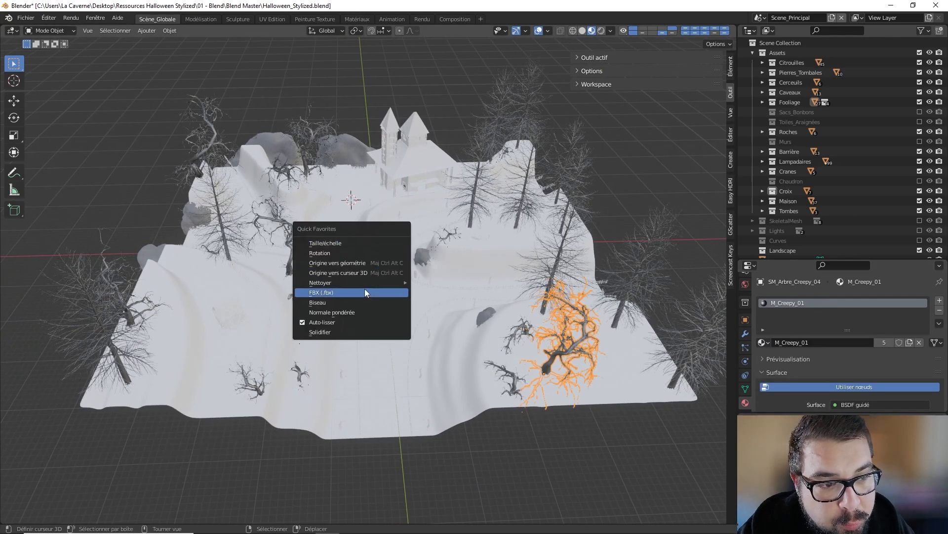
{"action": "left_click", "coordinate": [25, 17]}
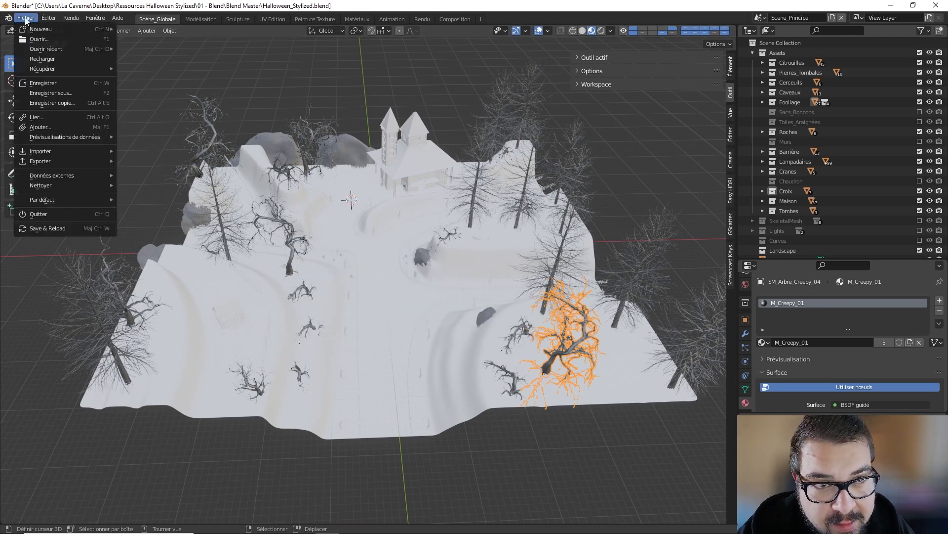
{"action": "mouse_move", "coordinate": [69, 189]}
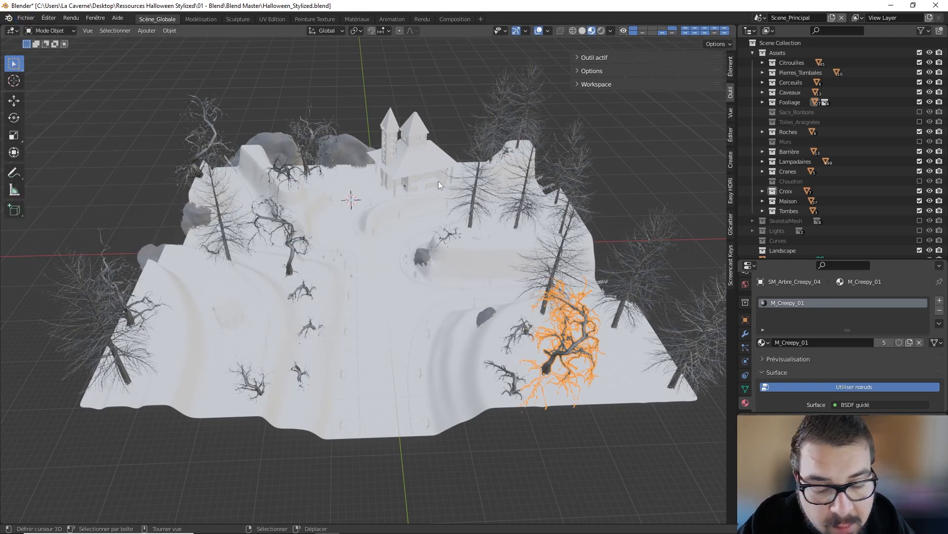
Purge all unused data-blocks from the file, running the cleanup twice.
{"action": "key", "text": "q"}
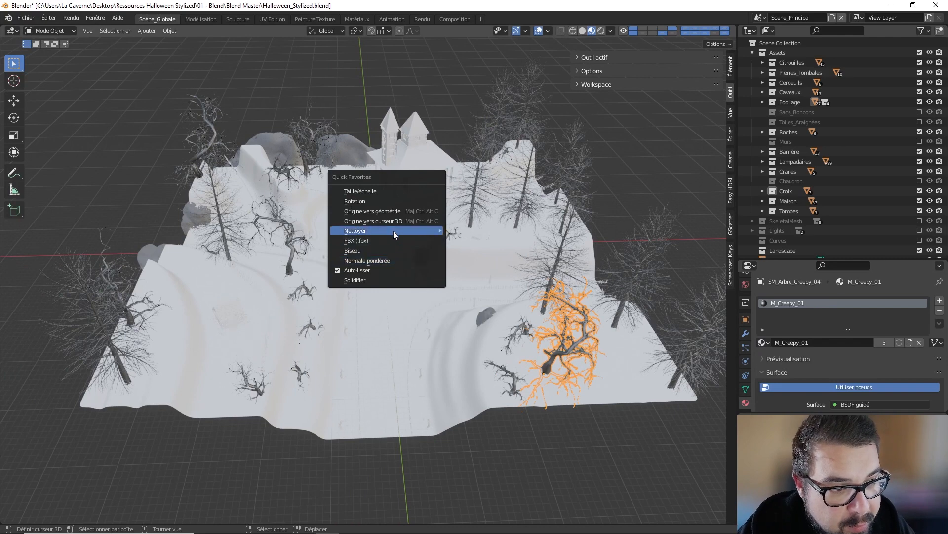
{"action": "mouse_move", "coordinate": [393, 230]}
{"action": "left_click", "coordinate": [484, 230]}
{"action": "left_click", "coordinate": [486, 231]}
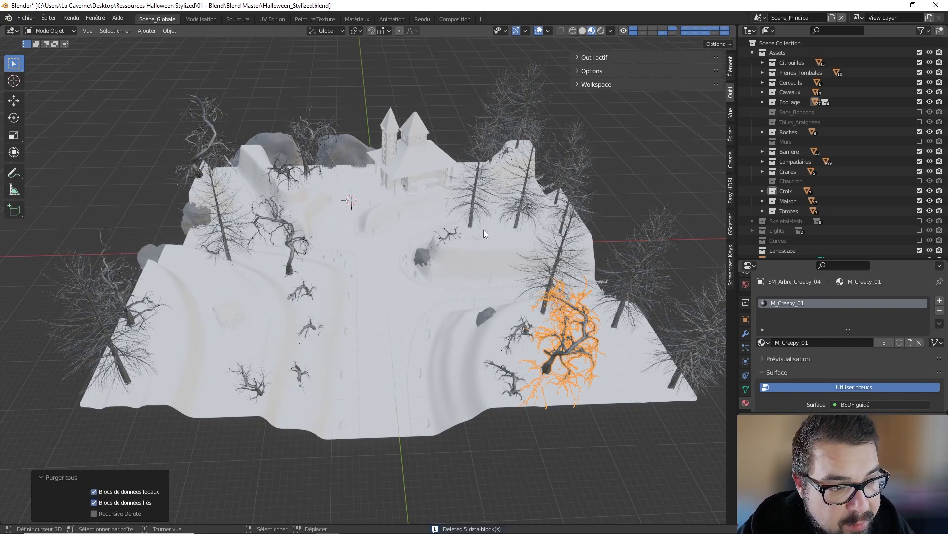
{"action": "key", "text": "q"}
{"action": "mouse_move", "coordinate": [435, 229]}
{"action": "left_click", "coordinate": [497, 235]}
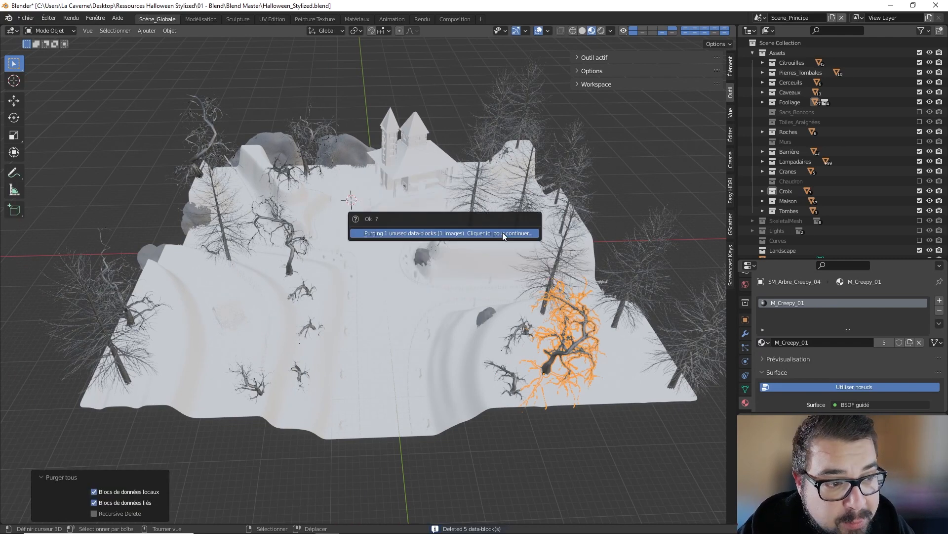
{"action": "left_click", "coordinate": [504, 235]}
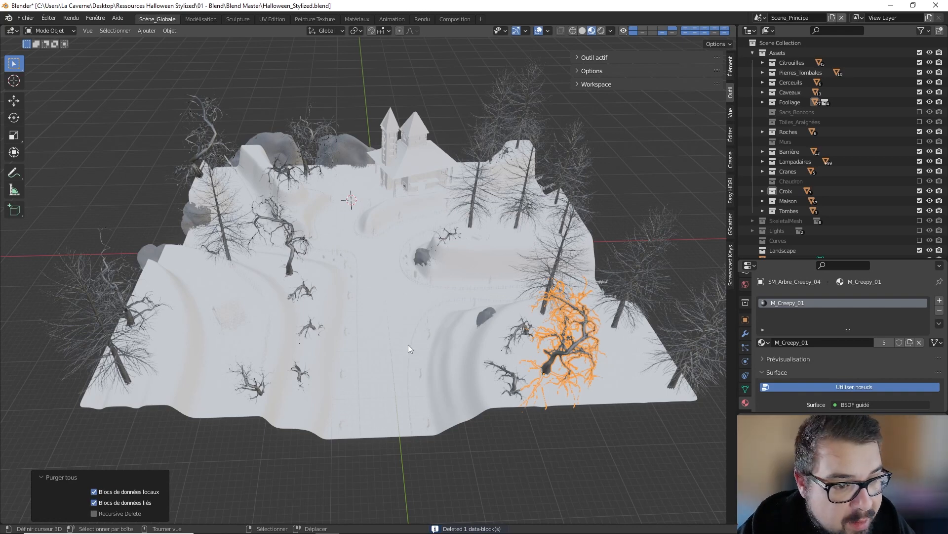
Rename the material of the root SM_Racine_05 in the terrain's foreground to M_Racines.
{"action": "left_click", "coordinate": [261, 386]}
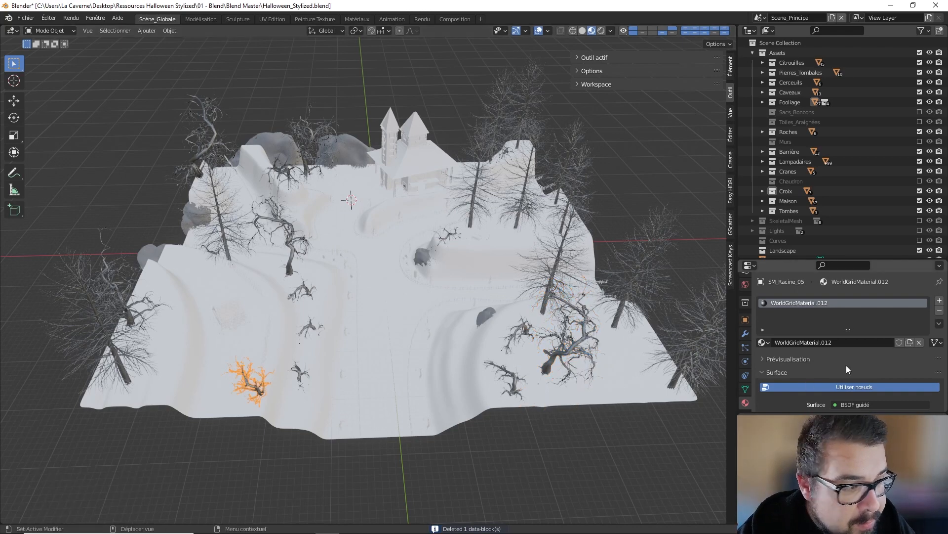
{"action": "left_click", "coordinate": [822, 342]}
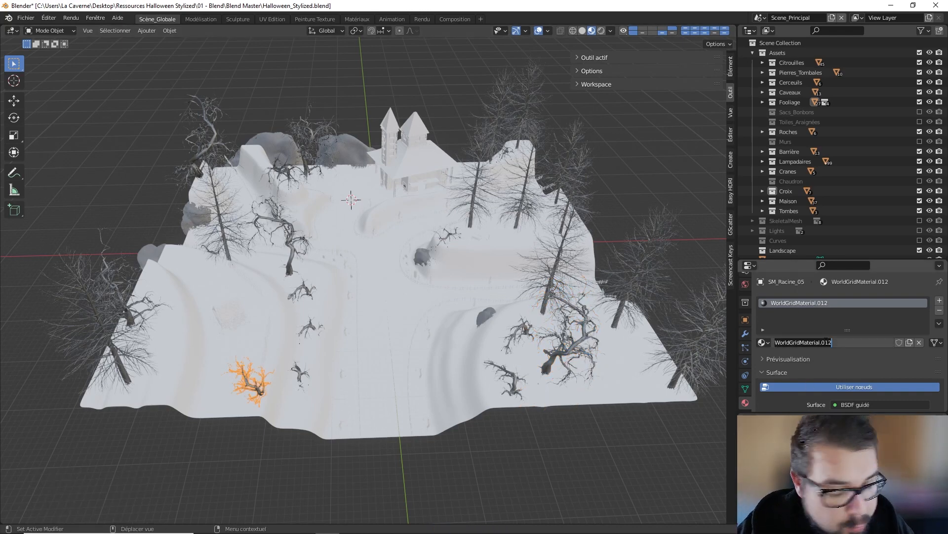
{"action": "type", "text": "M_Racine"}
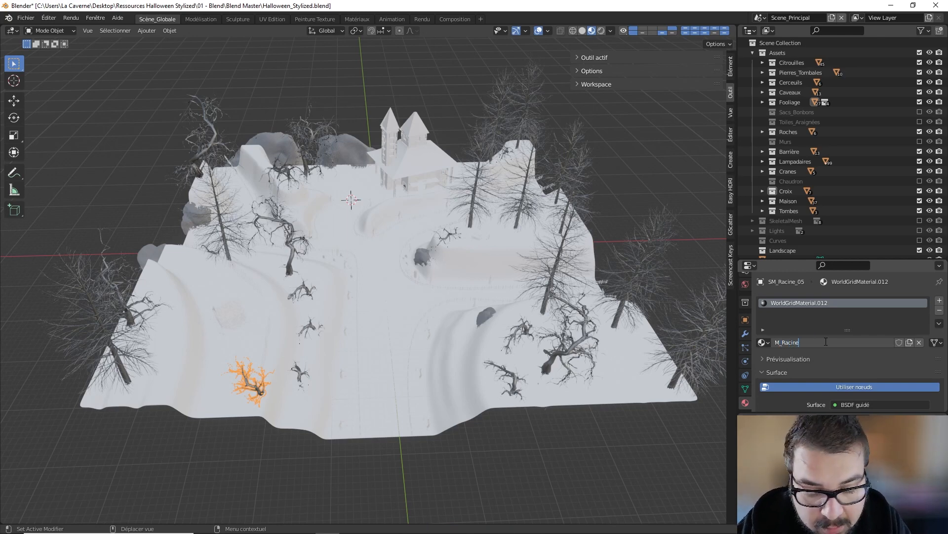
{"action": "type", "text": "s"}
{"action": "key", "text": "Return"}
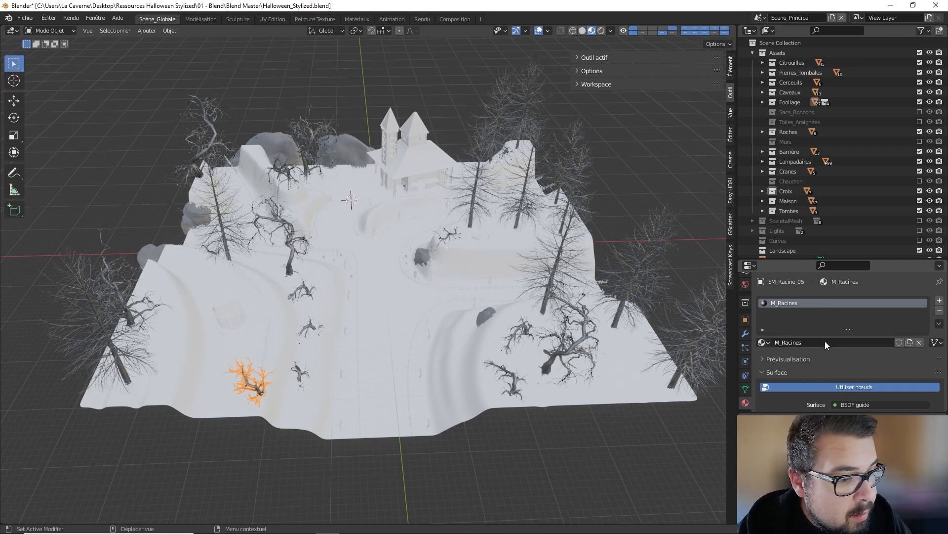
Add the three other roots along the path and the two beside SM_Arbre_Creepy_04 to the selection.
{"action": "left_click", "coordinate": [298, 374], "text": "shift"}
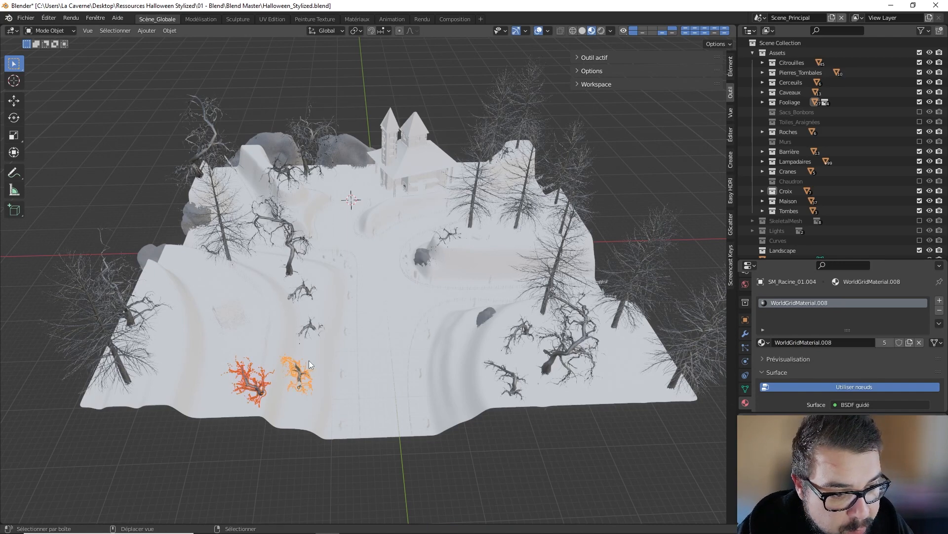
{"action": "left_click", "coordinate": [313, 329], "text": "shift"}
{"action": "left_click", "coordinate": [305, 288], "text": "shift"}
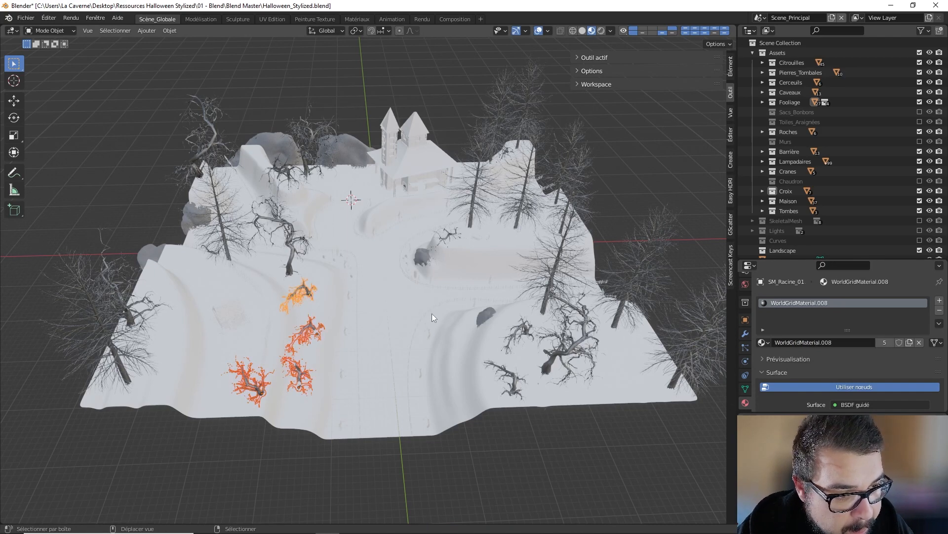
{"action": "left_click", "coordinate": [507, 378], "text": "shift"}
{"action": "left_click", "coordinate": [519, 331], "text": "shift"}
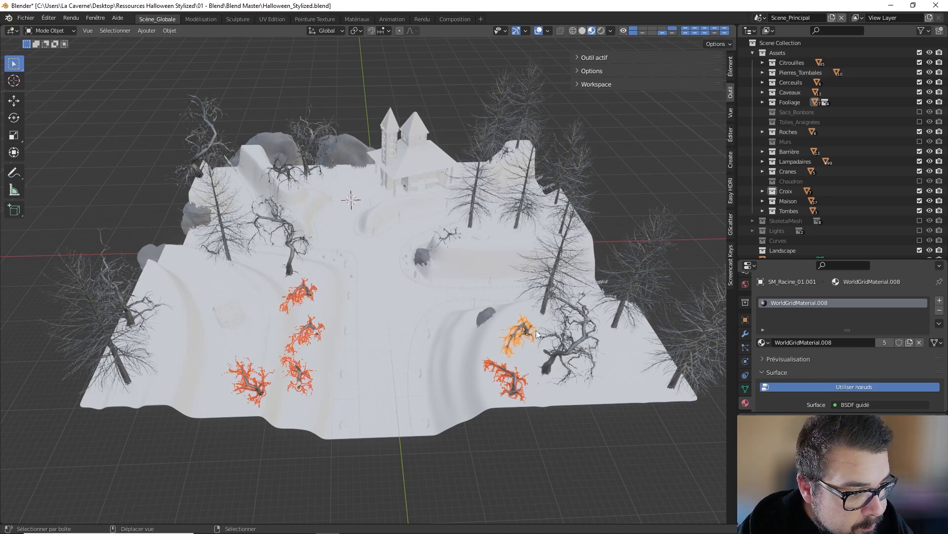
Extend the selection with the root SM_Racine_03.002 next to the small rock at the terrain's middle.
{"action": "middle_click_drag", "start_coordinate": [536, 330], "coordinate": [378, 295]}
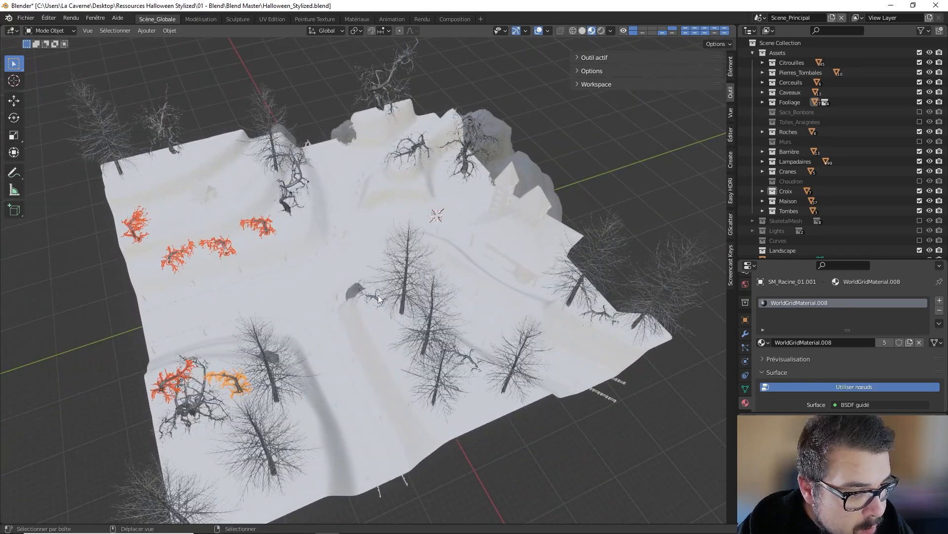
{"action": "left_click", "coordinate": [366, 295], "text": "shift"}
{"action": "middle_click_drag", "start_coordinate": [431, 277], "coordinate": [401, 314]}
{"action": "scroll", "coordinate": [460, 276], "scroll_direction": "up", "scroll_amount": 3}
{"action": "left_click", "coordinate": [496, 85], "text": "shift"}
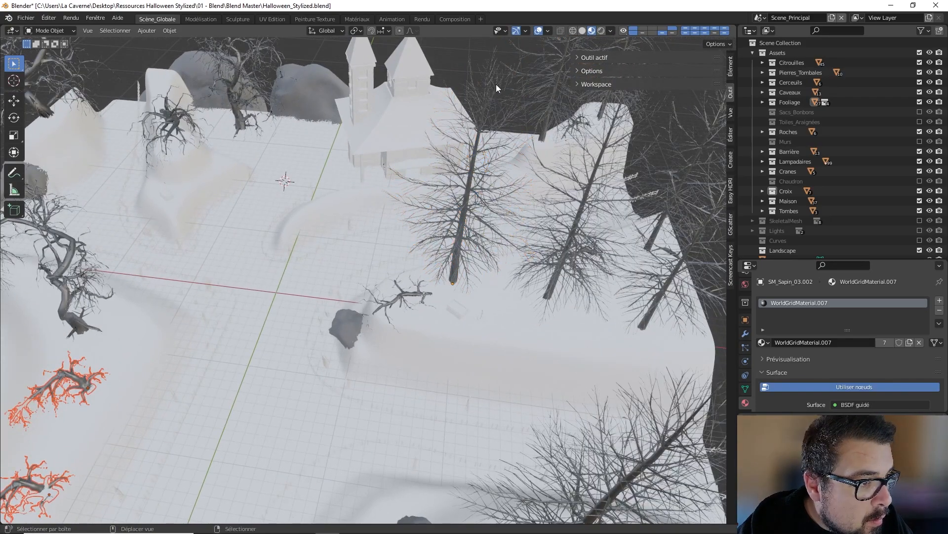
{"action": "left_click", "coordinate": [401, 296], "text": "shift"}
{"action": "middle_click_drag", "start_coordinate": [348, 215], "coordinate": [423, 292]}
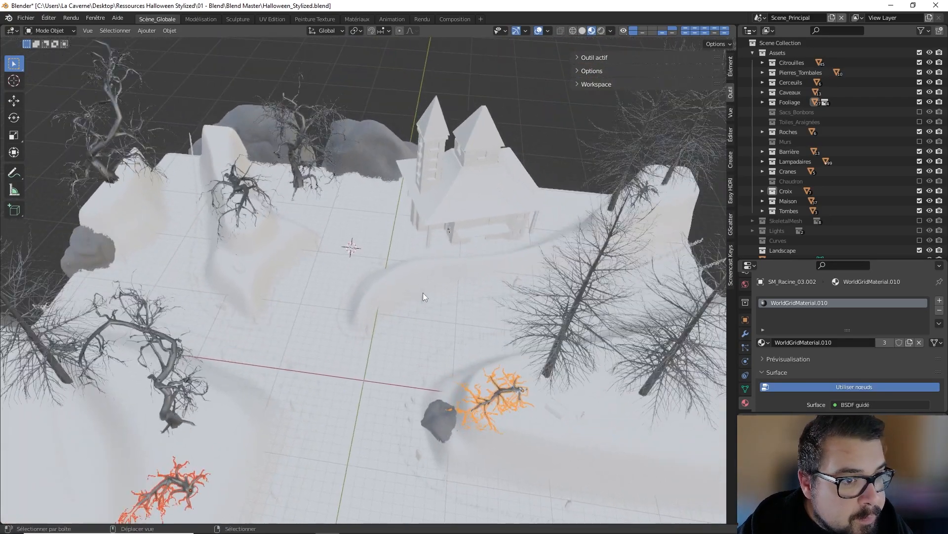
Add the root SM_Racine_02 on the rear mound and SM_Racine_03.001 between the firs at the terrain's edge to the selection.
{"action": "left_click", "coordinate": [253, 192], "text": "shift"}
{"action": "middle_click_drag", "start_coordinate": [253, 192], "coordinate": [136, 262]}
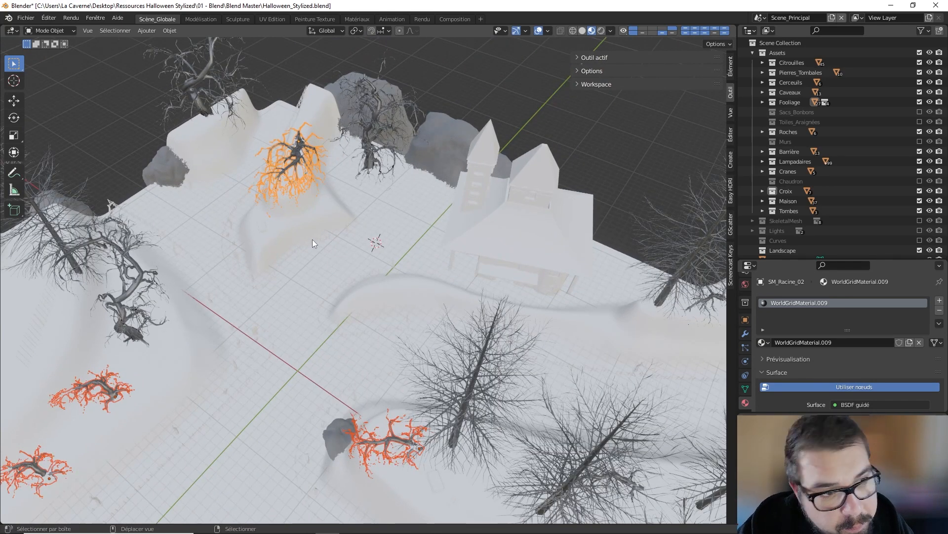
{"action": "scroll", "coordinate": [314, 245], "scroll_direction": "down", "scroll_amount": 6}
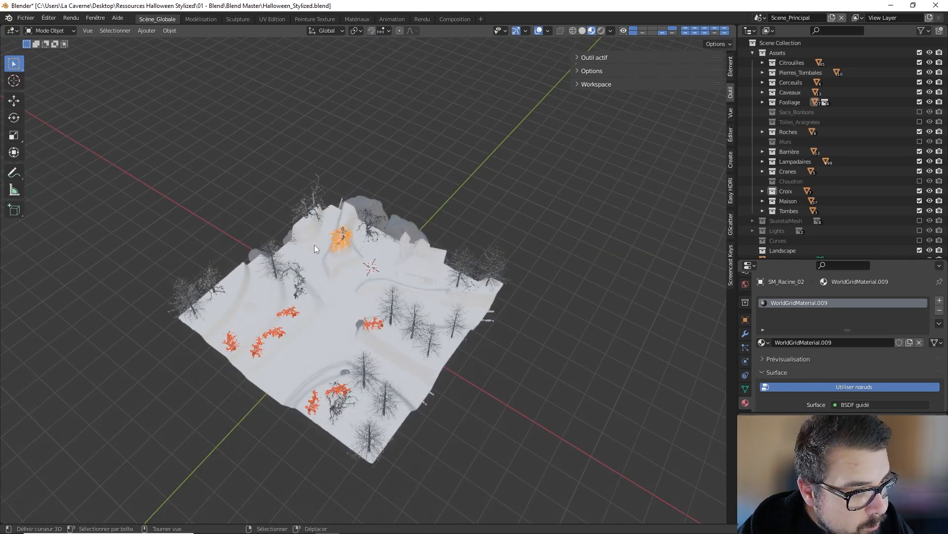
{"action": "middle_click_drag", "start_coordinate": [318, 251], "coordinate": [376, 281]}
{"action": "scroll", "coordinate": [432, 313], "scroll_direction": "up", "scroll_amount": 3}
{"action": "middle_click_drag", "start_coordinate": [431, 312], "coordinate": [354, 266], "text": "shift"}
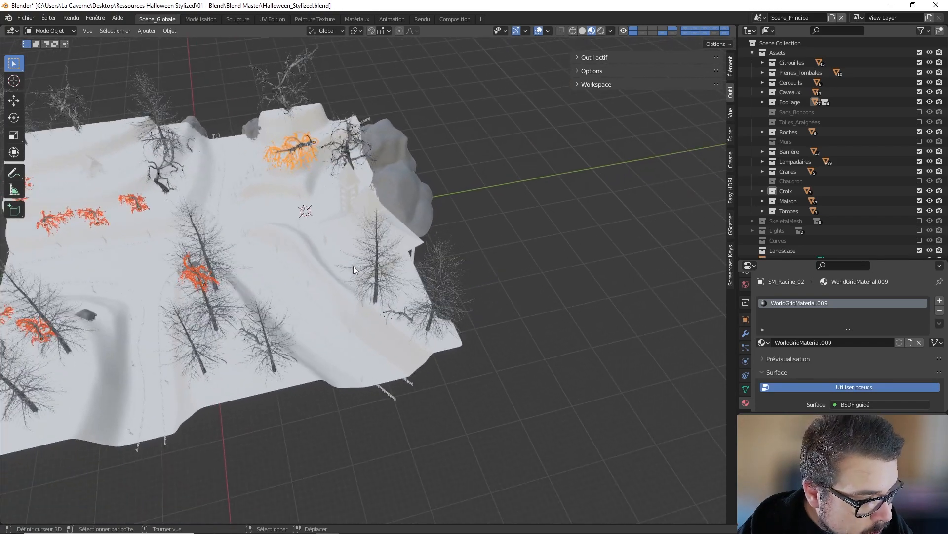
{"action": "scroll", "coordinate": [414, 324], "scroll_direction": "up", "scroll_amount": 3}
{"action": "left_click", "coordinate": [408, 331], "text": "shift"}
{"action": "middle_click_drag", "start_coordinate": [368, 321], "coordinate": [230, 227]}
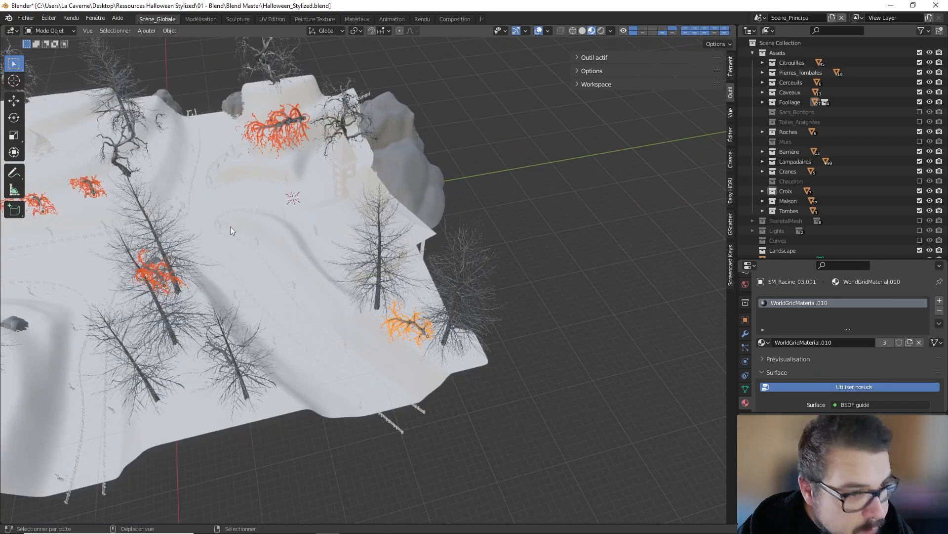
Extend the selection with the root SM_Racine_04 next to the creepy tree SM_Arbre_Creepy_05.
{"action": "scroll", "coordinate": [318, 266], "scroll_direction": "up", "scroll_amount": 2}
{"action": "middle_click_drag", "start_coordinate": [329, 203], "coordinate": [414, 234]}
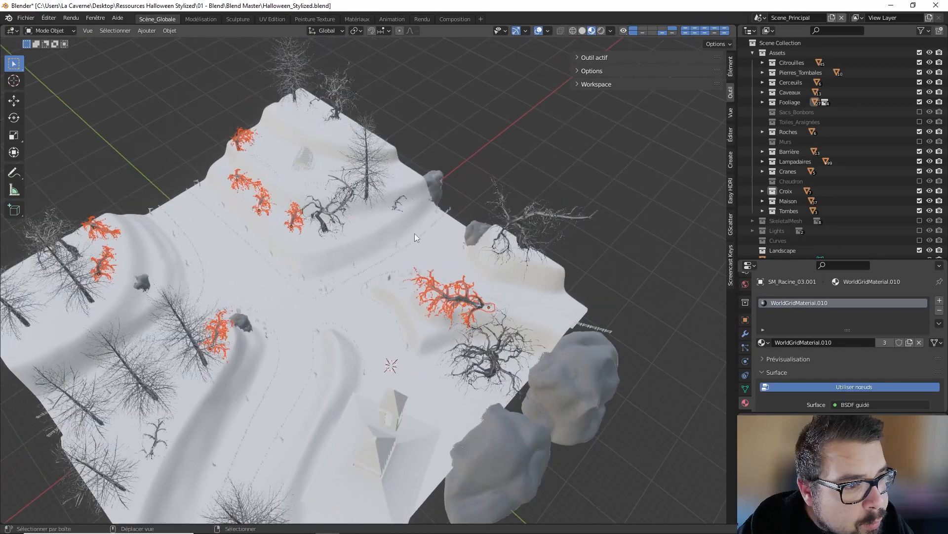
{"action": "left_click", "coordinate": [399, 205], "text": "shift"}
{"action": "middle_click_drag", "start_coordinate": [348, 221], "coordinate": [286, 238]}
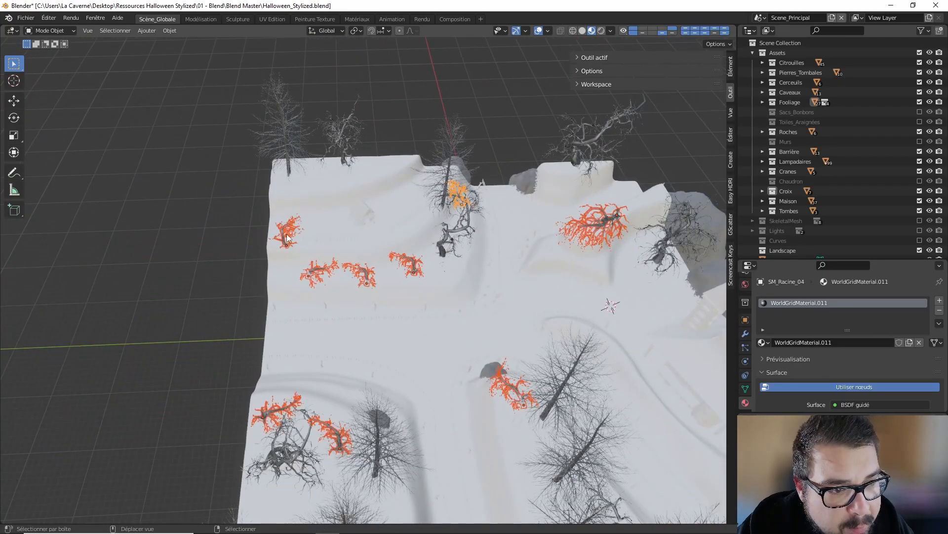
Make SM_Racine_05 the active root and link its M_Racines material to all the selected roots.
{"action": "left_click", "coordinate": [284, 236], "text": "shift"}
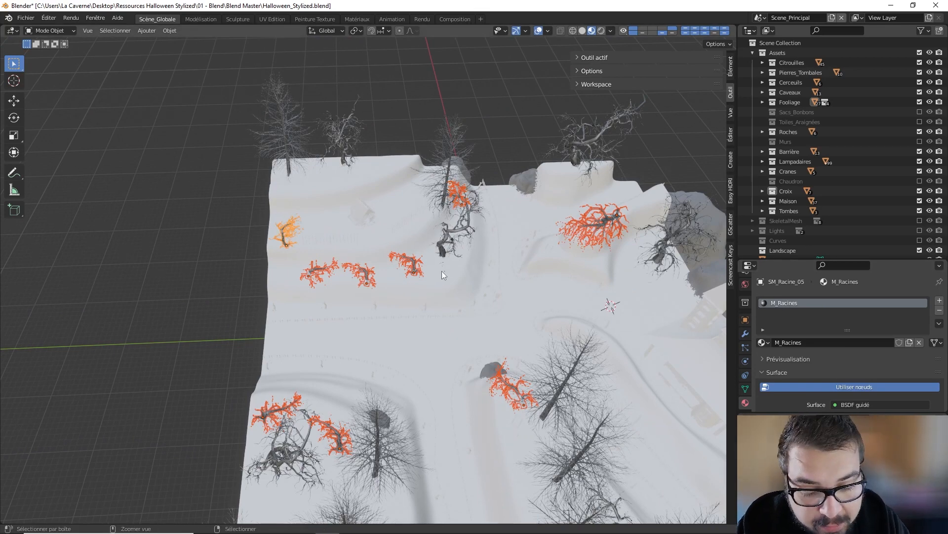
{"action": "key", "text": "ctrl+l"}
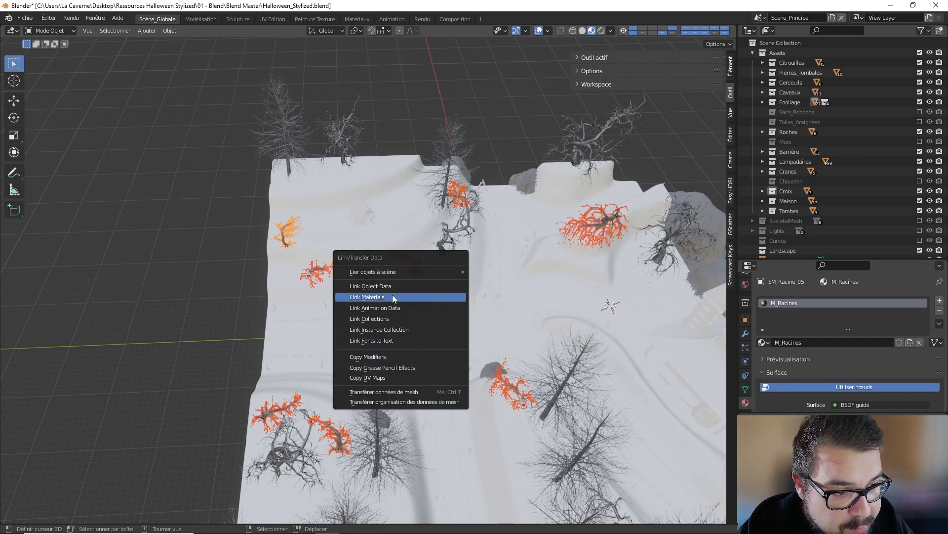
{"action": "left_click", "coordinate": [413, 296]}
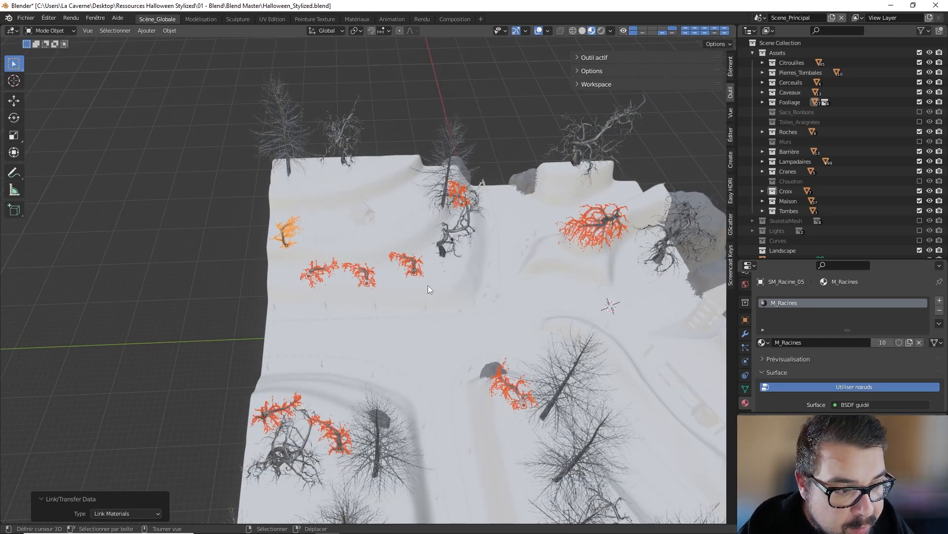
Purge the unused data-blocks left over from the roots' old materials, repeating the cleanup.
{"action": "middle_click_drag", "start_coordinate": [428, 286], "coordinate": [477, 275]}
{"action": "key", "text": "q"}
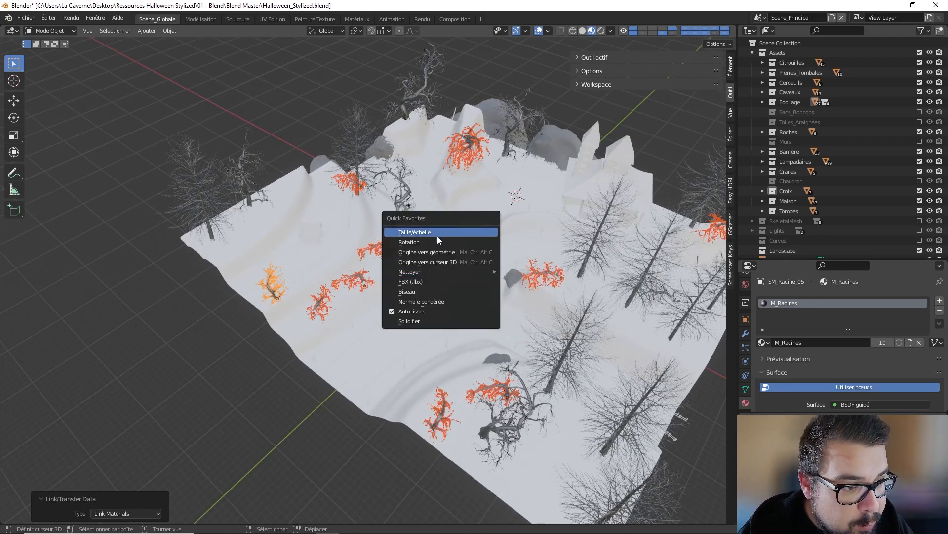
{"action": "key", "text": "q"}
{"action": "mouse_move", "coordinate": [412, 271]}
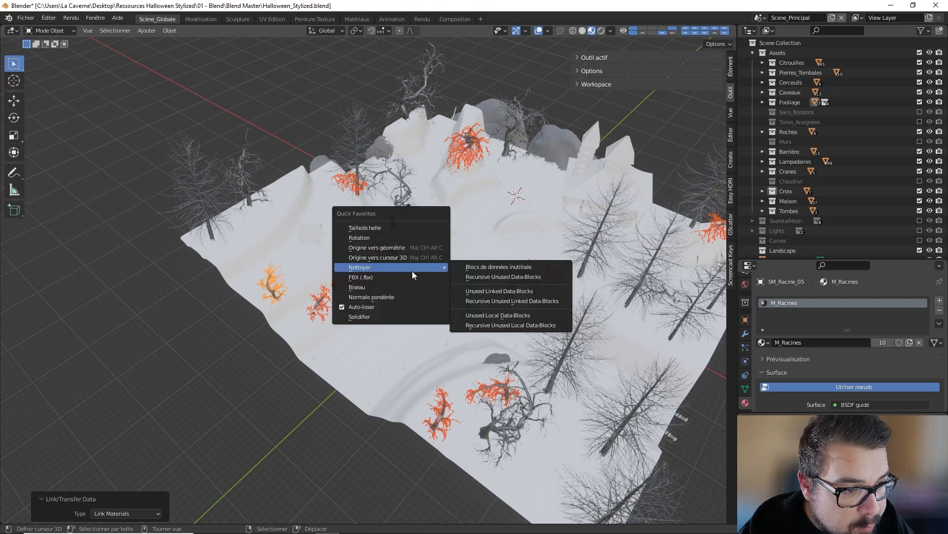
{"action": "left_click", "coordinate": [473, 269]}
{"action": "left_click", "coordinate": [474, 270]}
{"action": "key", "text": "q"}
{"action": "mouse_move", "coordinate": [474, 271]}
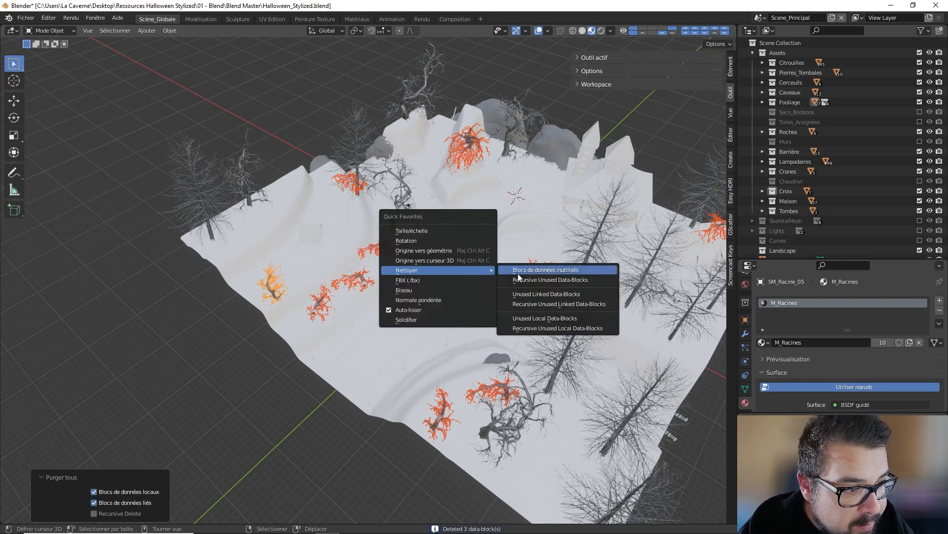
{"action": "left_click", "coordinate": [517, 272]}
{"action": "key", "text": "q"}
{"action": "mouse_move", "coordinate": [502, 271]}
{"action": "left_click", "coordinate": [564, 281]}
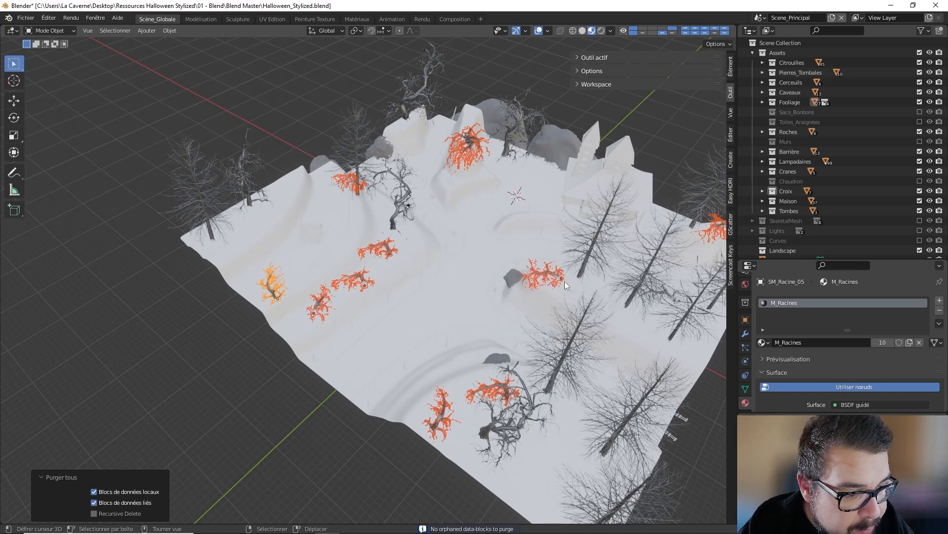
Check the materials assigned to the root SM_Racine_01.004, the tree SM_Arbre_Creepy_05 and the creepy tree at the terrain's outer edge.
{"action": "scroll", "coordinate": [405, 255], "scroll_direction": "up", "scroll_amount": 2}
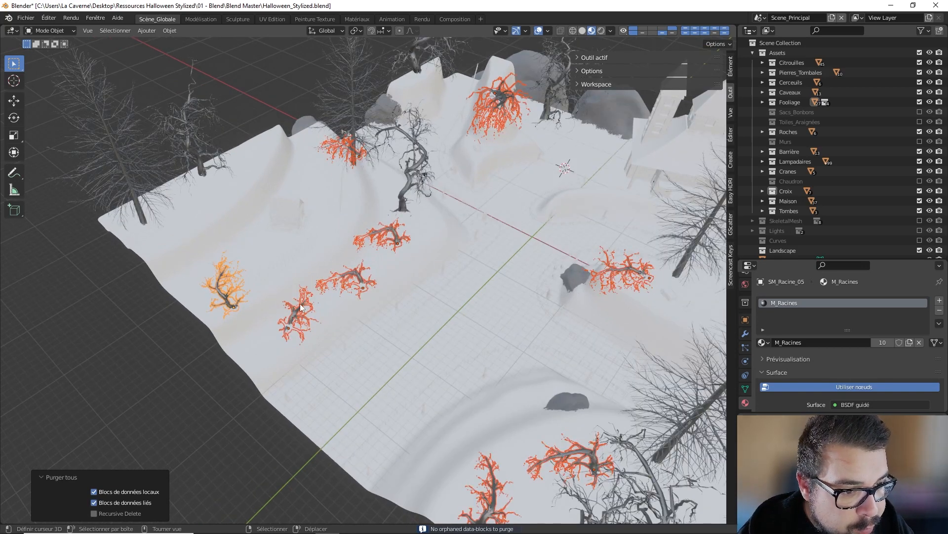
{"action": "left_click", "coordinate": [301, 303]}
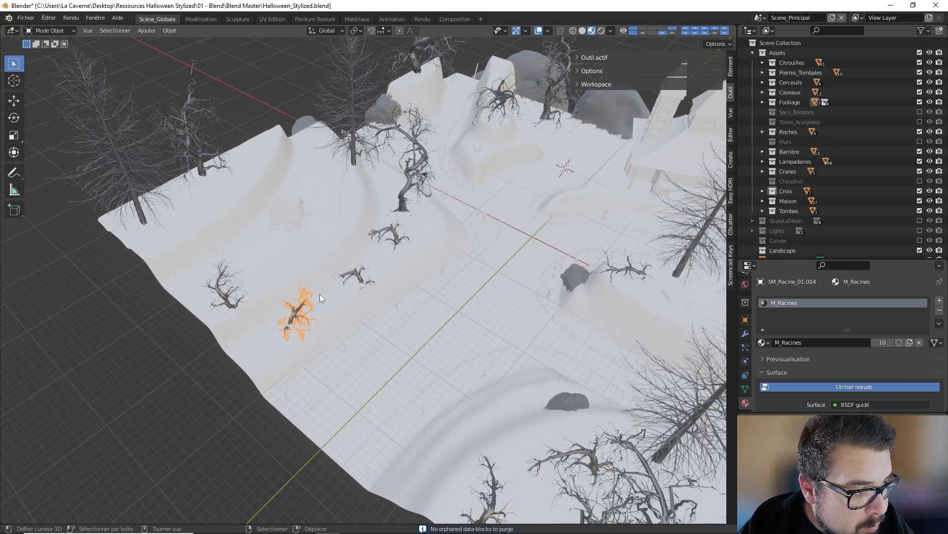
{"action": "left_click", "coordinate": [410, 175]}
{"action": "key", "text": "KP_Decimal"}
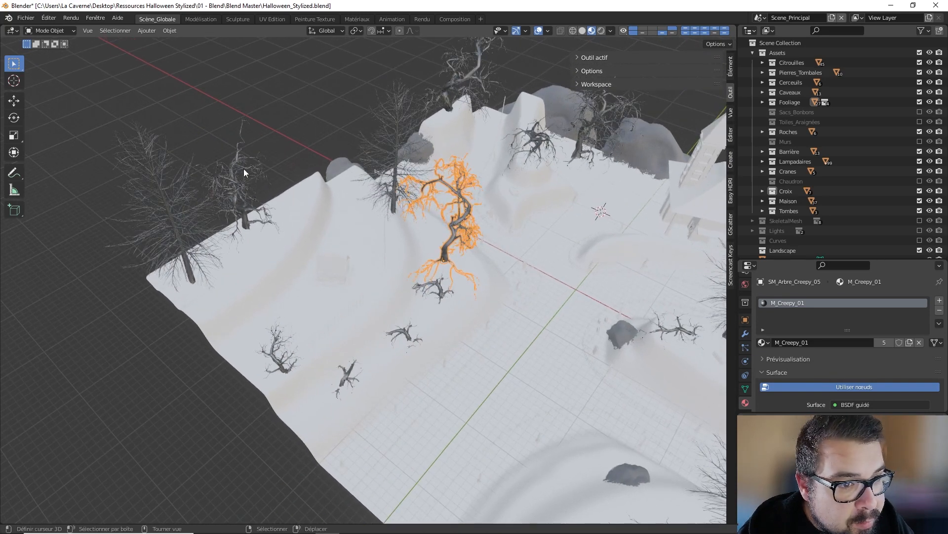
{"action": "left_click", "coordinate": [244, 168]}
Rename the material of the dead fir SM_Sapin_03.006 at the terrain's outer corner to M_SapinMort.
{"action": "left_click", "coordinate": [164, 185]}
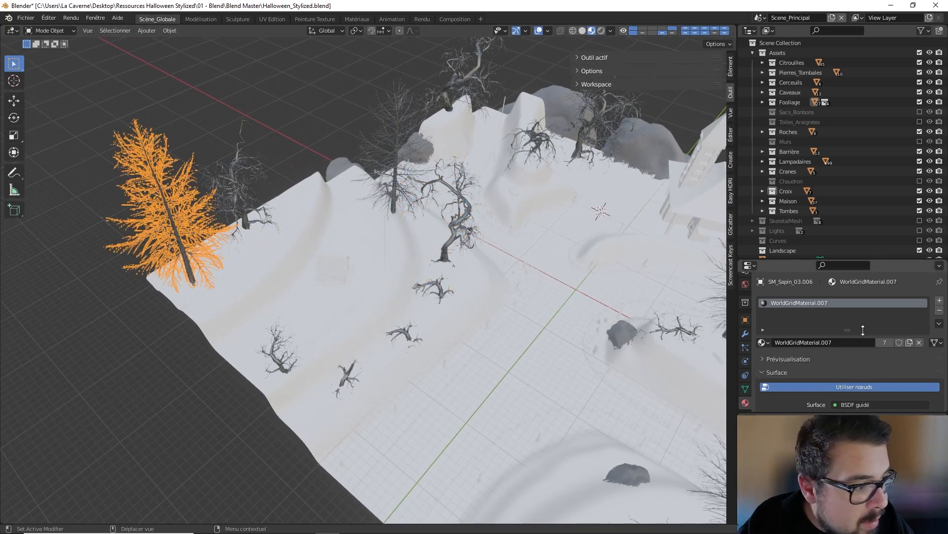
{"action": "type", "text": "M_SapinMort"}
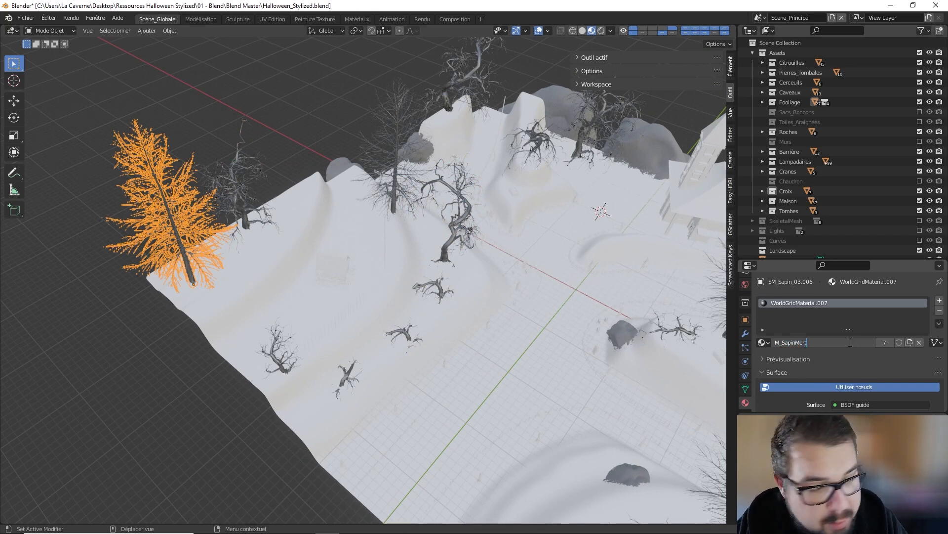
{"action": "key", "text": "Return"}
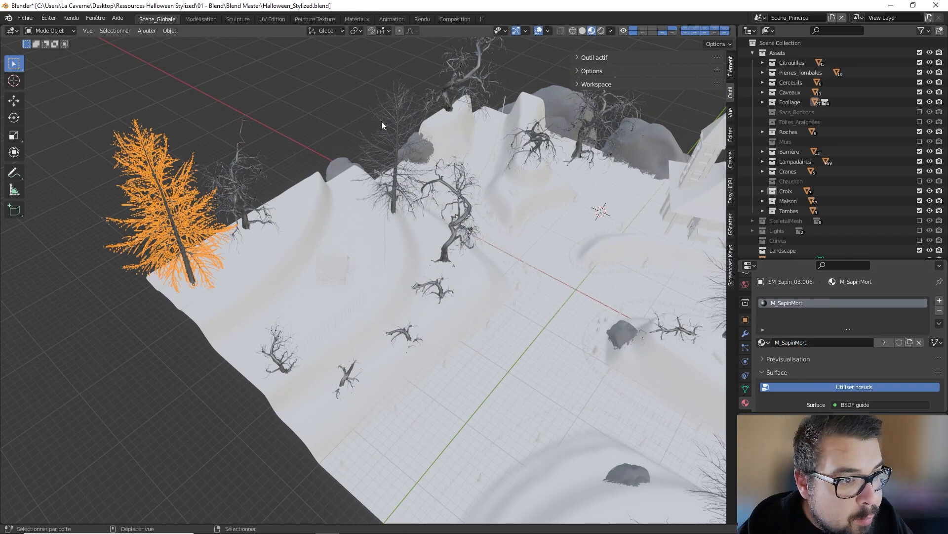
Add the fir SM_Sapin_03.005, the fir beside the house and the two firs at the opposite front corner to the selection.
{"action": "left_click", "coordinate": [393, 105], "text": "shift"}
{"action": "middle_click_drag", "start_coordinate": [392, 104], "coordinate": [570, 149]}
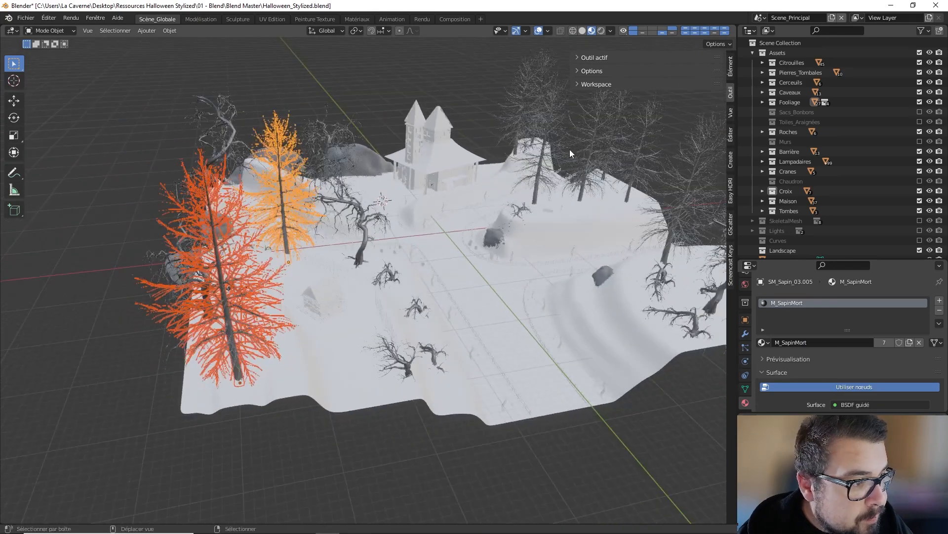
{"action": "left_click", "coordinate": [550, 111], "text": "shift"}
{"action": "middle_click_drag", "start_coordinate": [550, 112], "coordinate": [608, 218]}
{"action": "left_click", "coordinate": [621, 208], "text": "shift"}
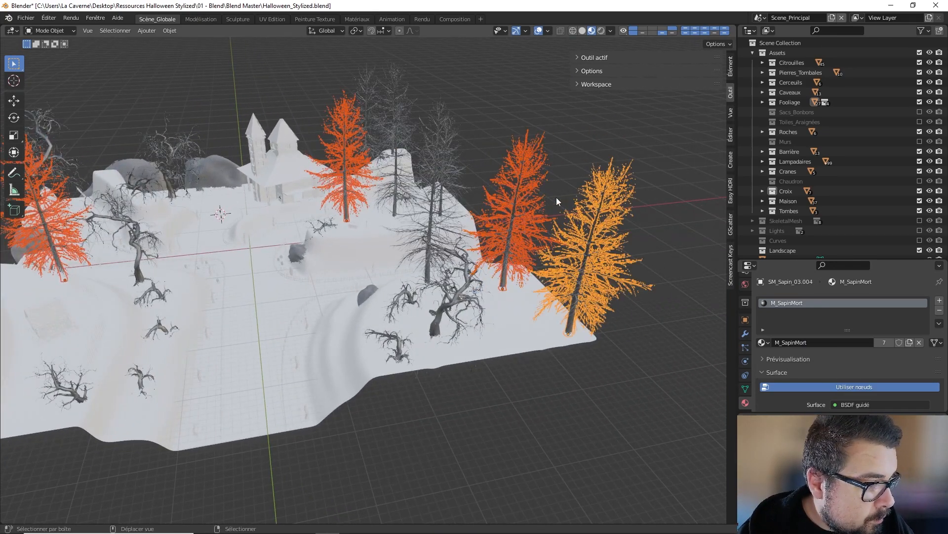
Extend the selection with the fir SM_Sapin_03.003 behind the creepy tree and the neighbouring fir SM_Sapin_02.001.
{"action": "left_click", "coordinate": [440, 146], "text": "shift"}
{"action": "middle_click_drag", "start_coordinate": [499, 141], "coordinate": [448, 149]}
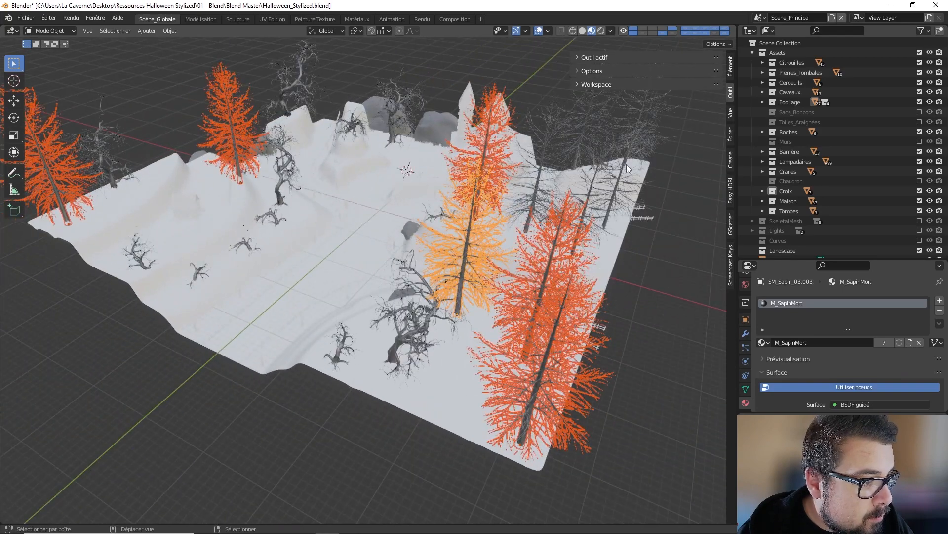
{"action": "middle_click_drag", "start_coordinate": [626, 165], "coordinate": [619, 151]}
{"action": "left_click", "coordinate": [556, 140], "text": "shift"}
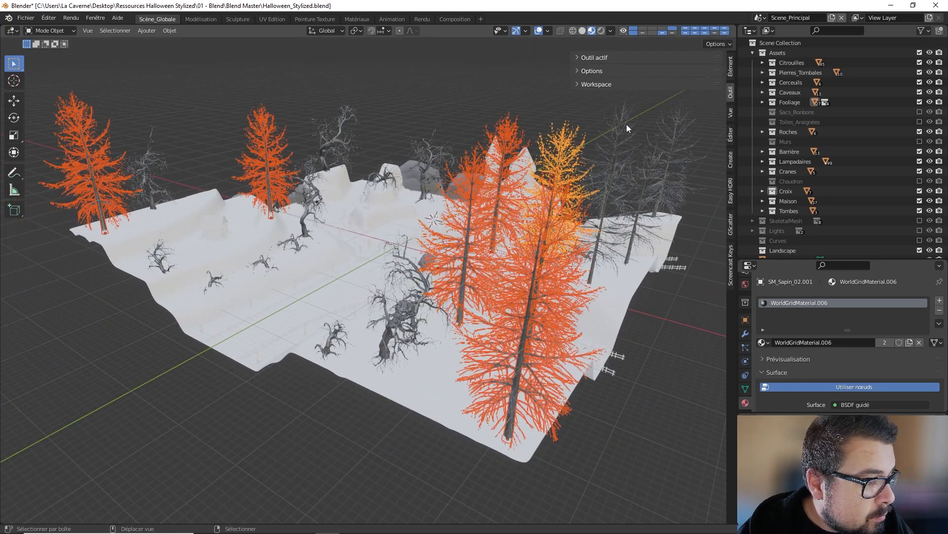
Add the four remaining firs on the house side of the terrain, including SM_Sapin_01 and SM_Sapin_01.001, to the selection.
{"action": "left_click", "coordinate": [627, 129], "text": "shift"}
{"action": "left_click", "coordinate": [675, 130], "text": "shift"}
{"action": "middle_click_drag", "start_coordinate": [642, 167], "coordinate": [534, 155]}
{"action": "left_click", "coordinate": [653, 173], "text": "shift"}
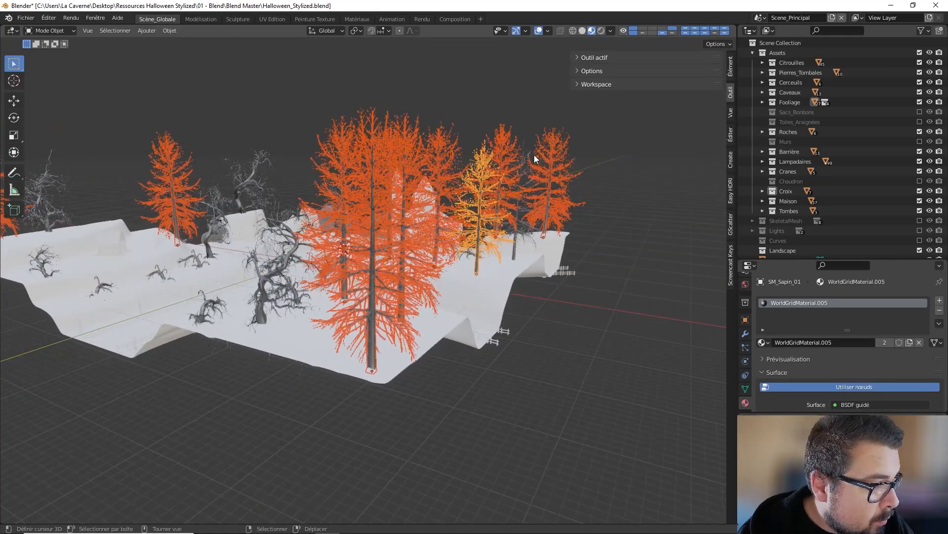
{"action": "left_click", "coordinate": [519, 151], "text": "shift"}
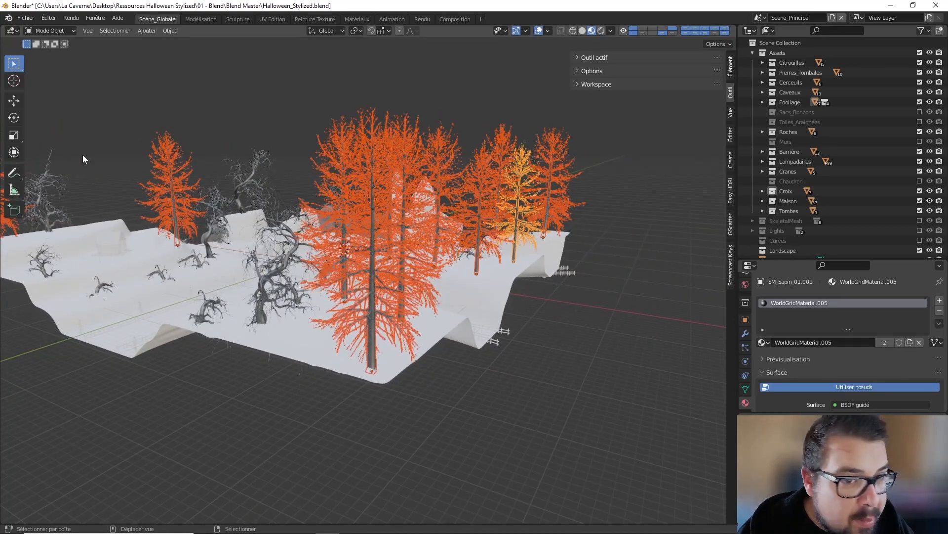
Make SM_Sapin_03.006 the active fir and link its M_SapinMort material to all the selected firs.
{"action": "middle_click_drag", "start_coordinate": [83, 159], "coordinate": [142, 170]}
{"action": "left_click", "coordinate": [119, 143], "text": "shift"}
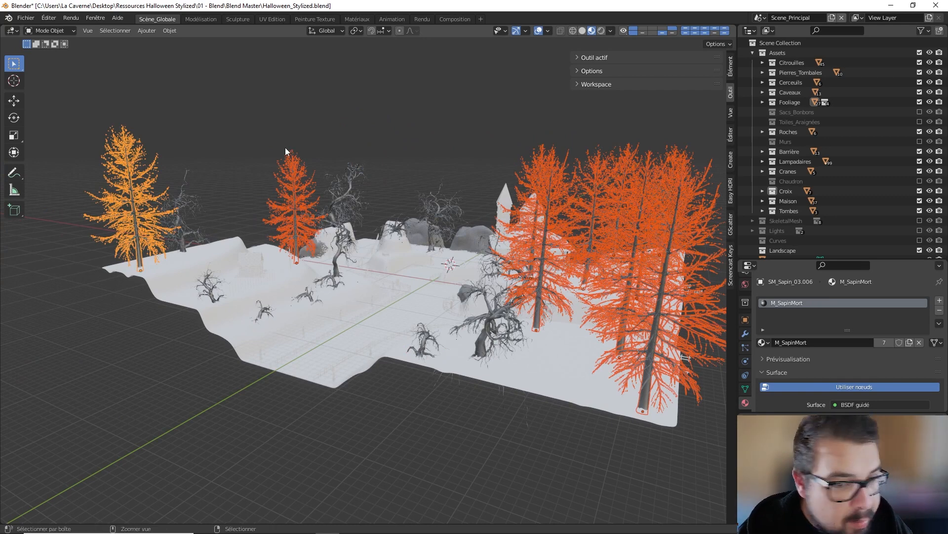
{"action": "key", "text": "ctrl+l"}
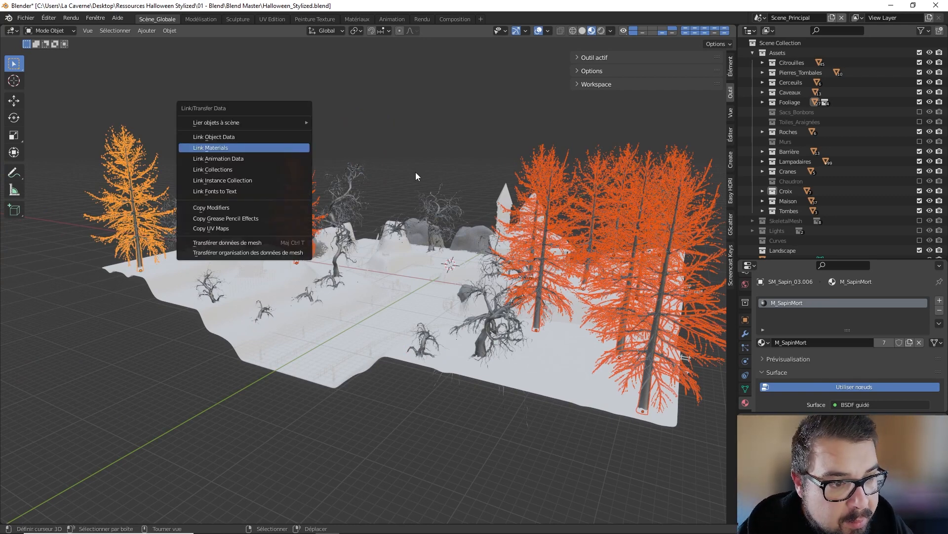
{"action": "key", "text": "Return"}
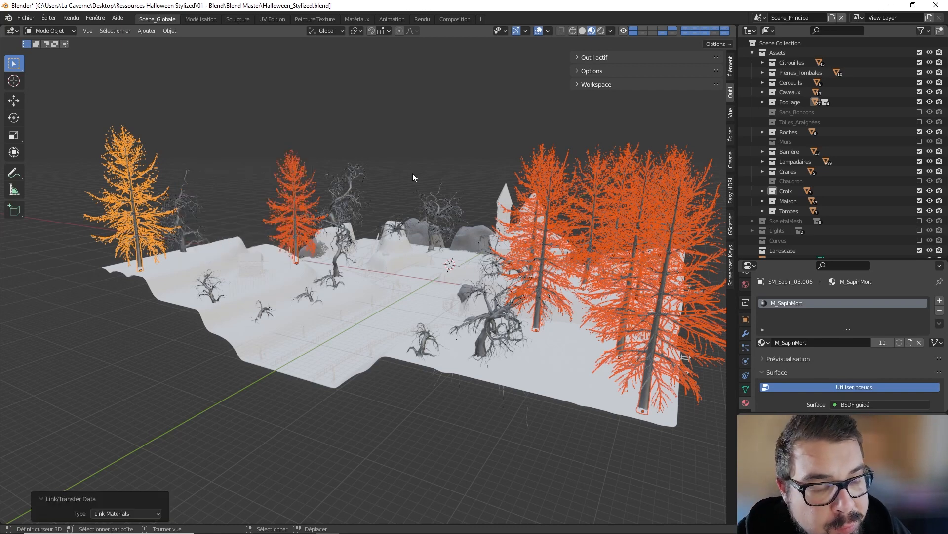
Deselect all objects and purge the unused data-blocks recursively, repeating the cleanup.
{"action": "middle_click_drag", "start_coordinate": [407, 174], "coordinate": [416, 182]}
{"action": "key", "text": "a"}
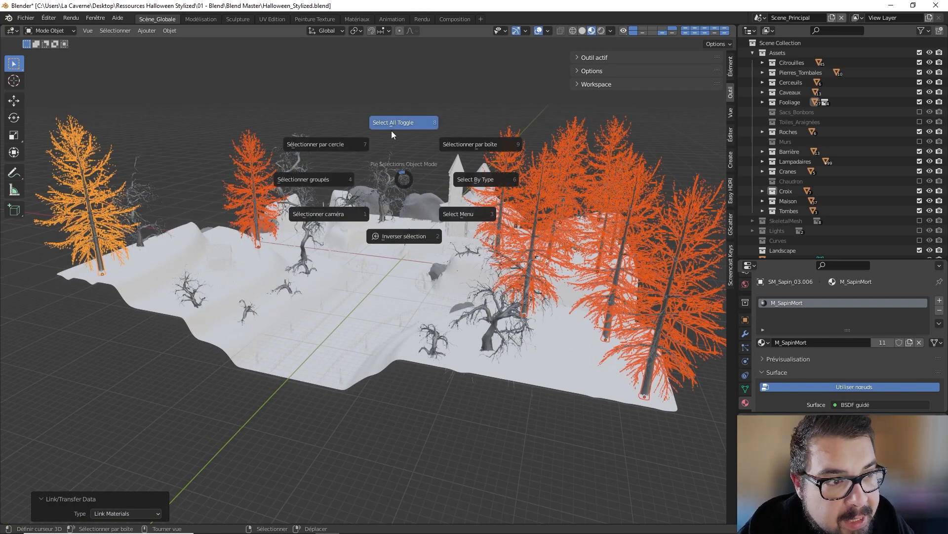
{"action": "left_click", "coordinate": [388, 136]}
{"action": "key", "text": "q"}
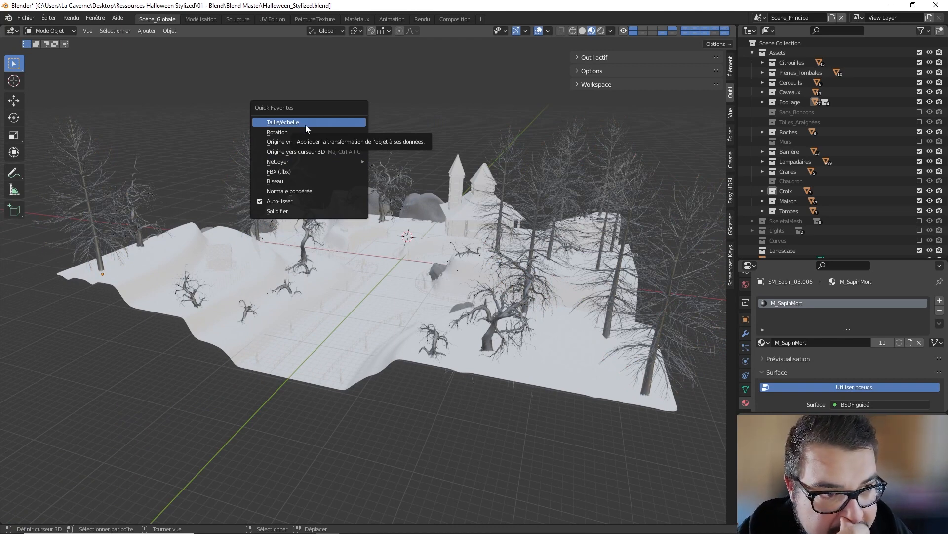
{"action": "mouse_move", "coordinate": [316, 161]}
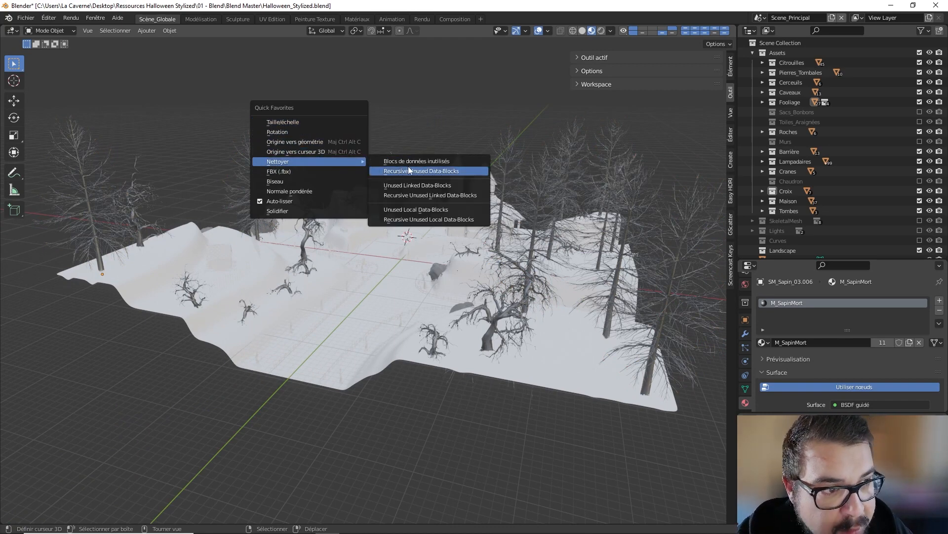
{"action": "left_click", "coordinate": [405, 169]}
{"action": "left_click", "coordinate": [405, 168]}
{"action": "key", "text": "q"}
{"action": "mouse_move", "coordinate": [419, 164]}
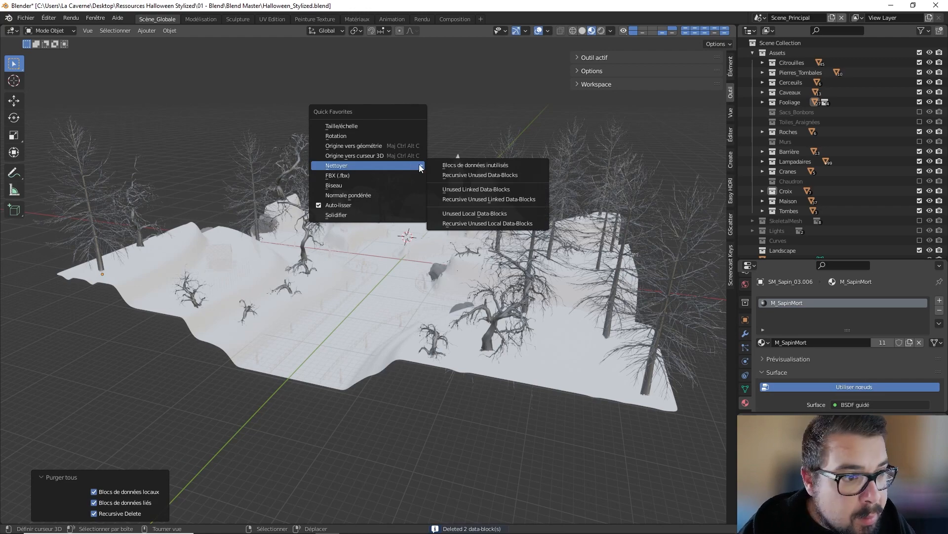
{"action": "left_click", "coordinate": [464, 165]}
{"action": "key", "text": "q"}
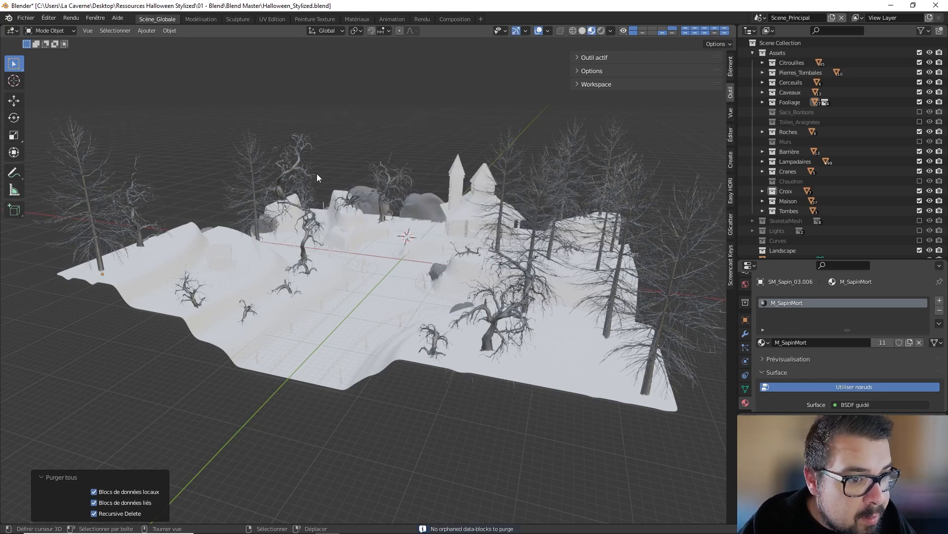
Set the Metallic value of the firs' M_SapinMort material to 0 and its Subsurface IOR to 1.010.
{"action": "middle_click_drag", "start_coordinate": [316, 174], "coordinate": [243, 209]}
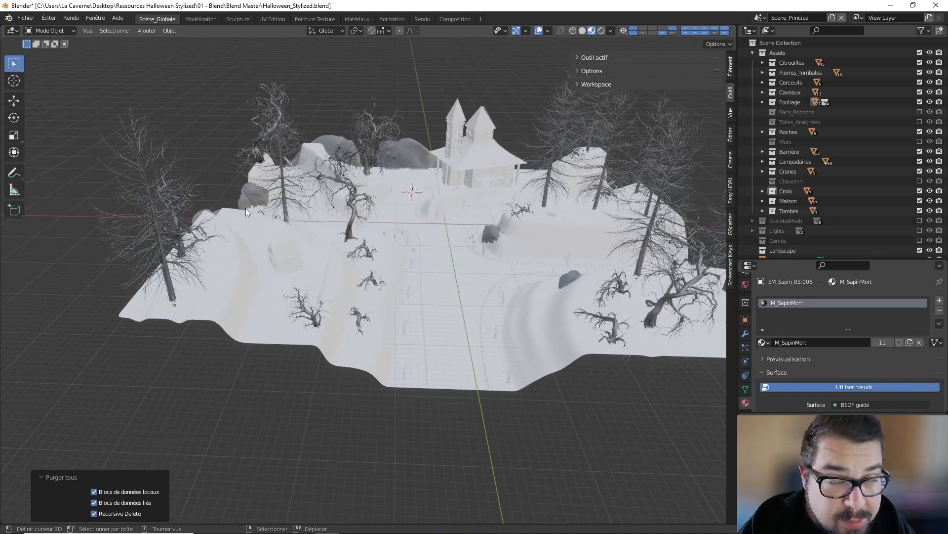
{"action": "scroll", "coordinate": [858, 383], "scroll_direction": "down", "scroll_amount": 3}
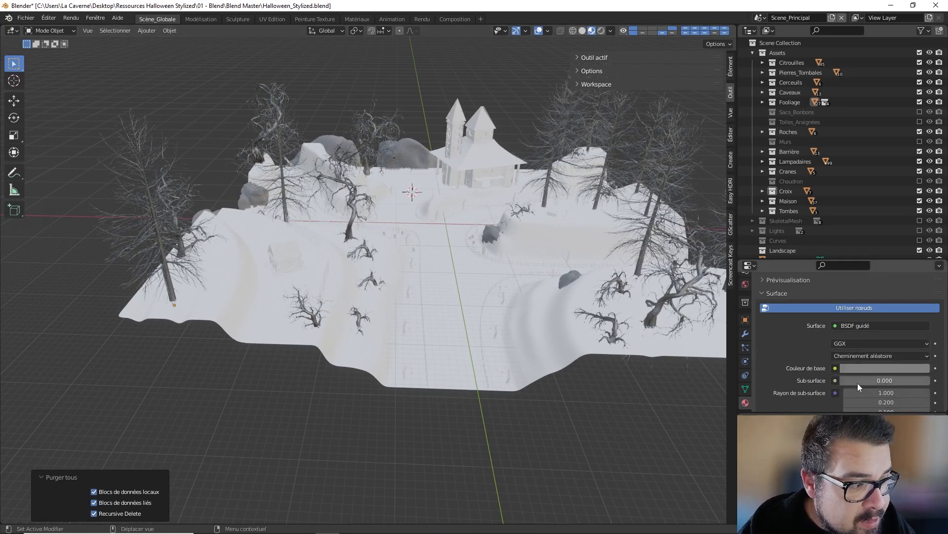
{"action": "scroll", "coordinate": [849, 363], "scroll_direction": "down", "scroll_amount": 6}
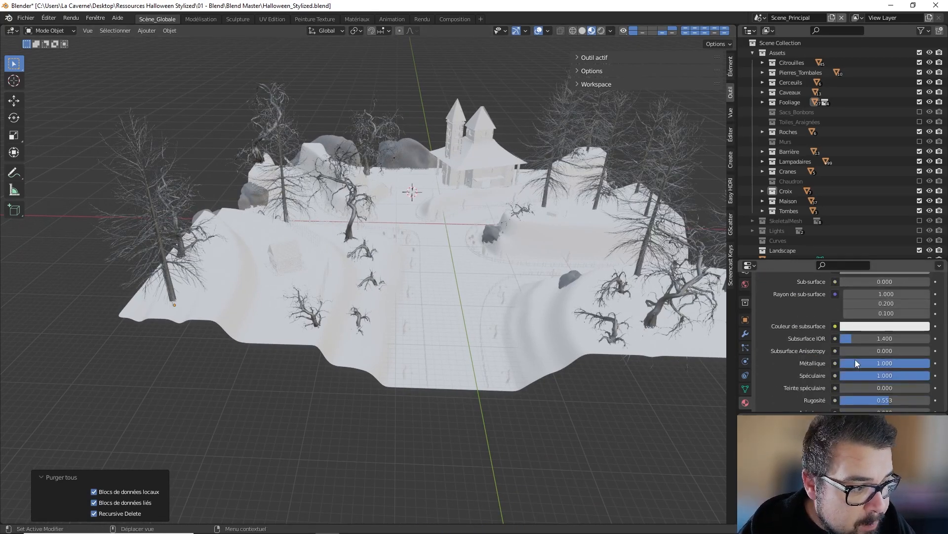
{"action": "left_click_drag", "start_coordinate": [910, 362], "coordinate": [820, 362]}
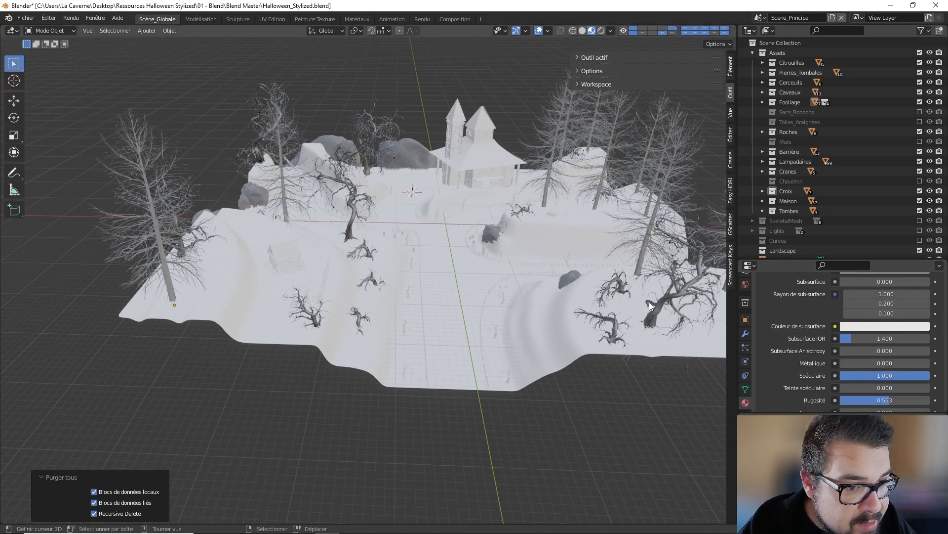
{"action": "scroll", "coordinate": [883, 340], "scroll_direction": "up", "scroll_amount": 2}
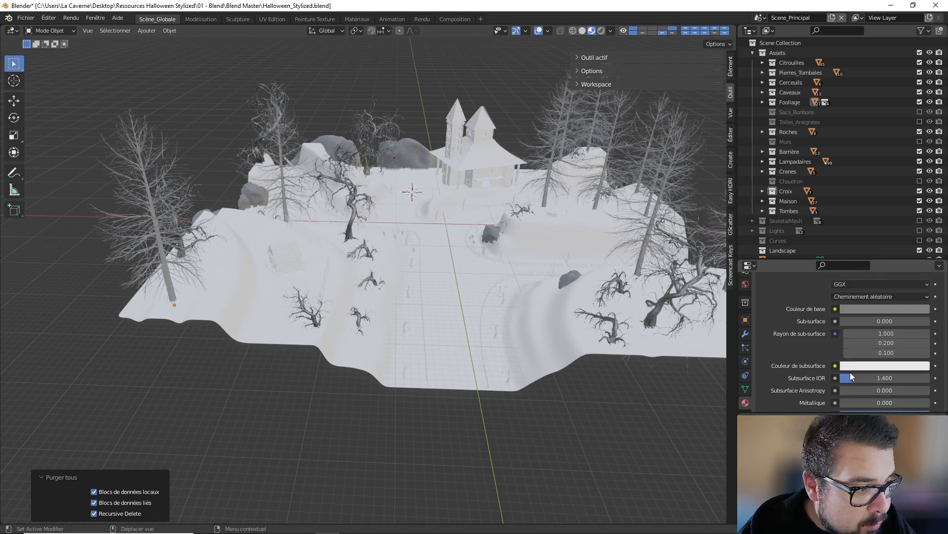
{"action": "left_click_drag", "start_coordinate": [859, 379], "coordinate": [840, 379]}
{"action": "scroll", "coordinate": [890, 363], "scroll_direction": "down", "scroll_amount": 2}
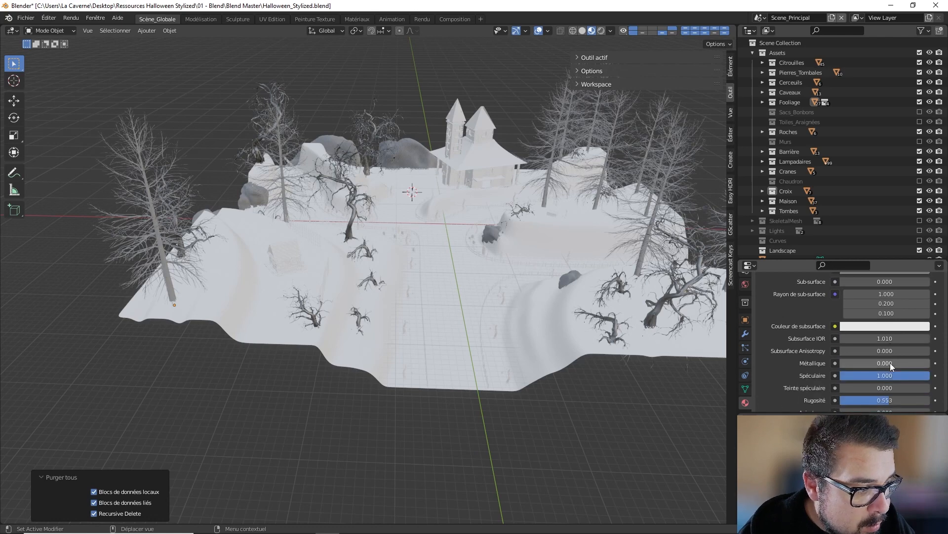
Feed the base color of M_SapinMort with an Ambient Occlusion node using 128 samples.
{"action": "scroll", "coordinate": [888, 351], "scroll_direction": "up", "scroll_amount": 5}
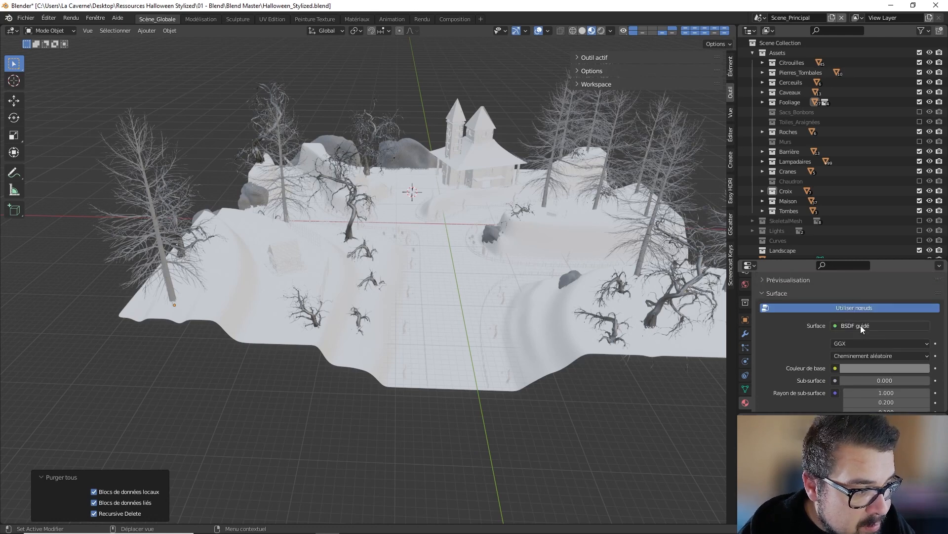
{"action": "left_click", "coordinate": [835, 368]}
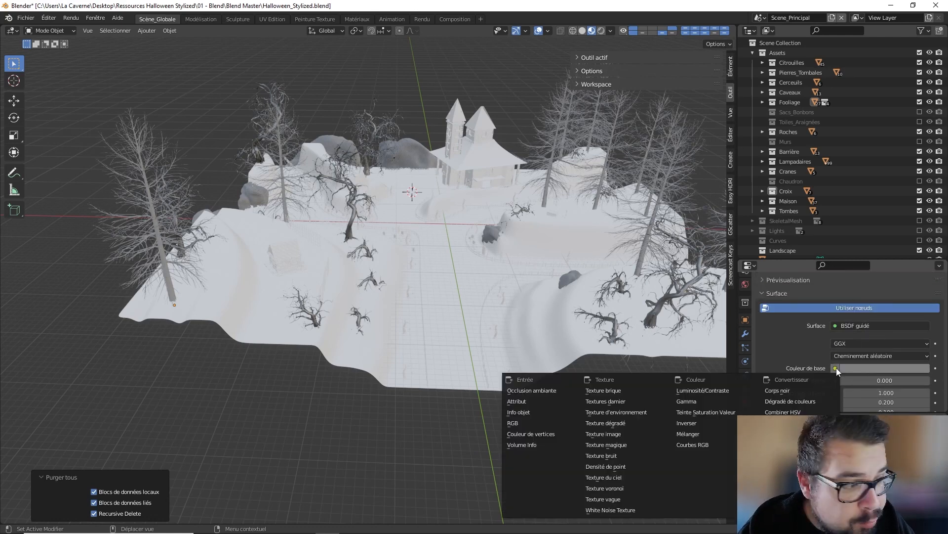
{"action": "left_click", "coordinate": [527, 391]}
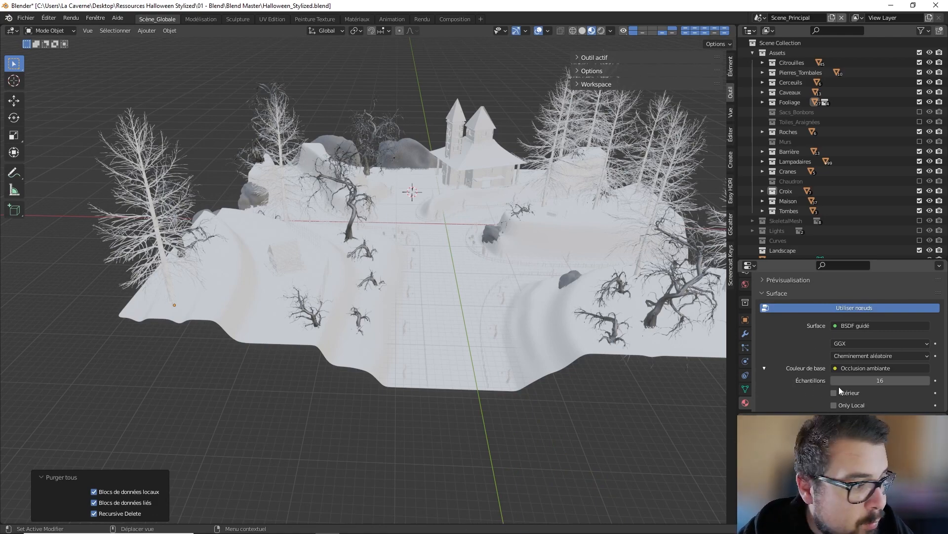
{"action": "left_click_drag", "start_coordinate": [855, 381], "coordinate": [928, 380]}
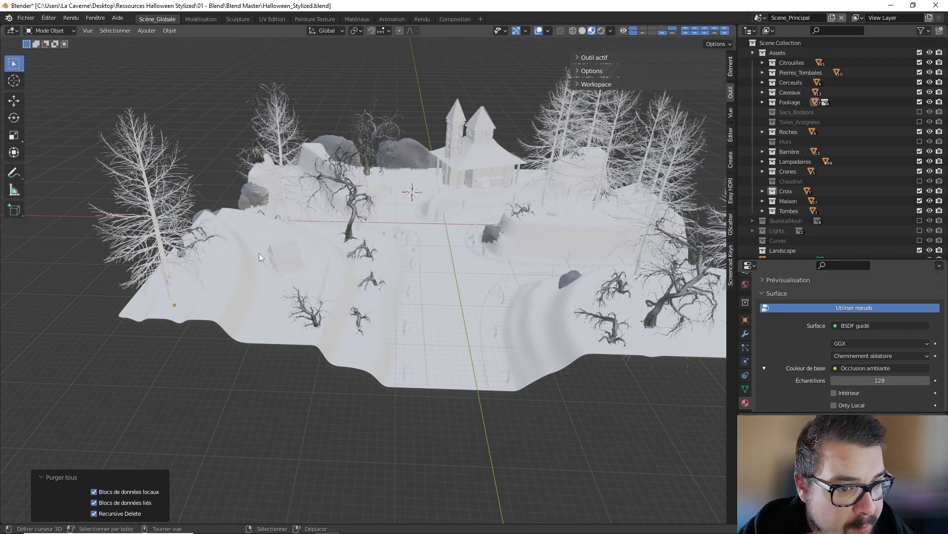
Select the foreground root on the terrain and set its material's Subsurface IOR to 1.010 and Metallic to 0.
{"action": "middle_click_drag", "start_coordinate": [315, 266], "coordinate": [302, 257]}
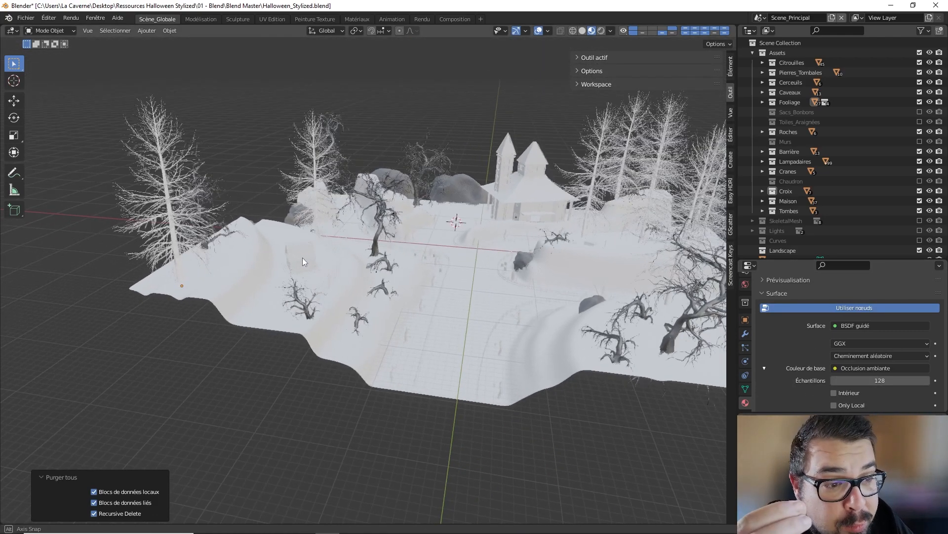
{"action": "left_click", "coordinate": [313, 305]}
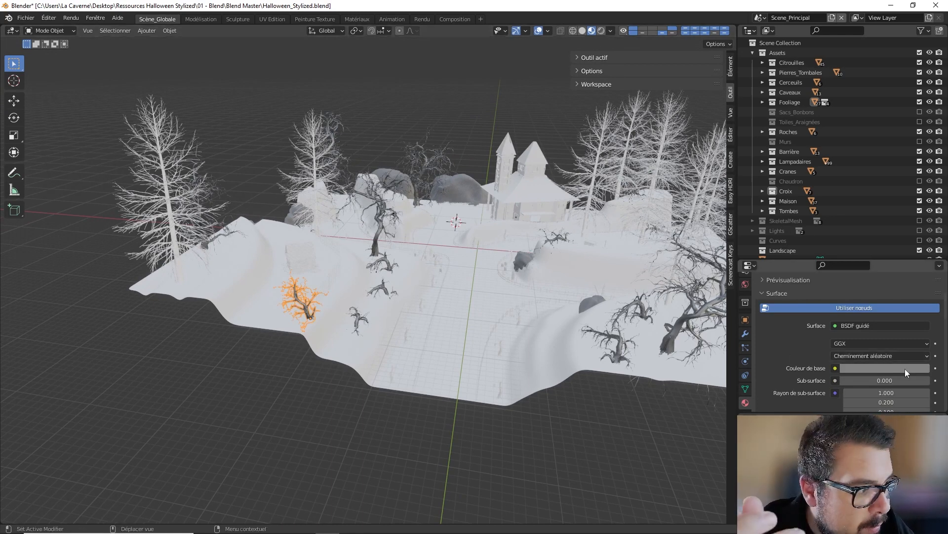
{"action": "scroll", "coordinate": [902, 370], "scroll_direction": "down", "scroll_amount": 3}
{"action": "scroll", "coordinate": [914, 382], "scroll_direction": "down", "scroll_amount": 2}
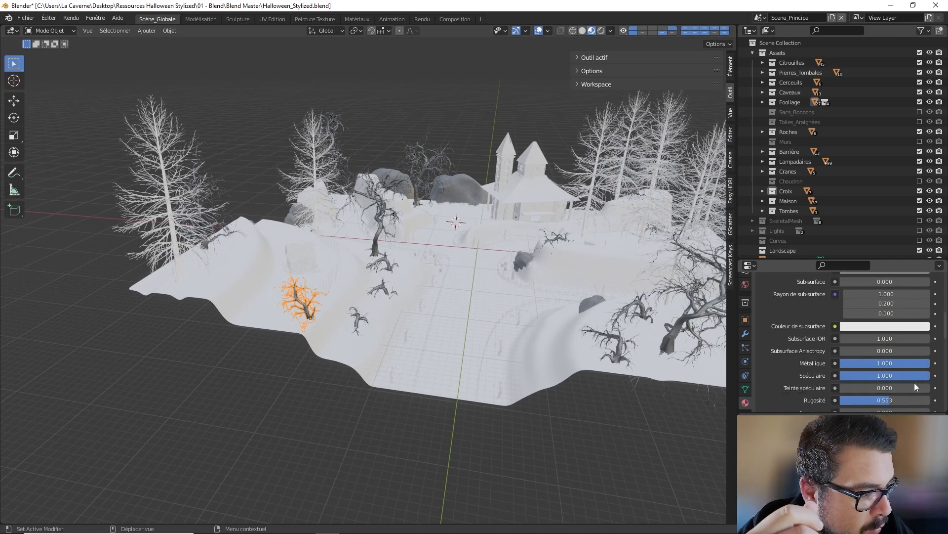
{"action": "left_click_drag", "start_coordinate": [908, 360], "coordinate": [860, 361]}
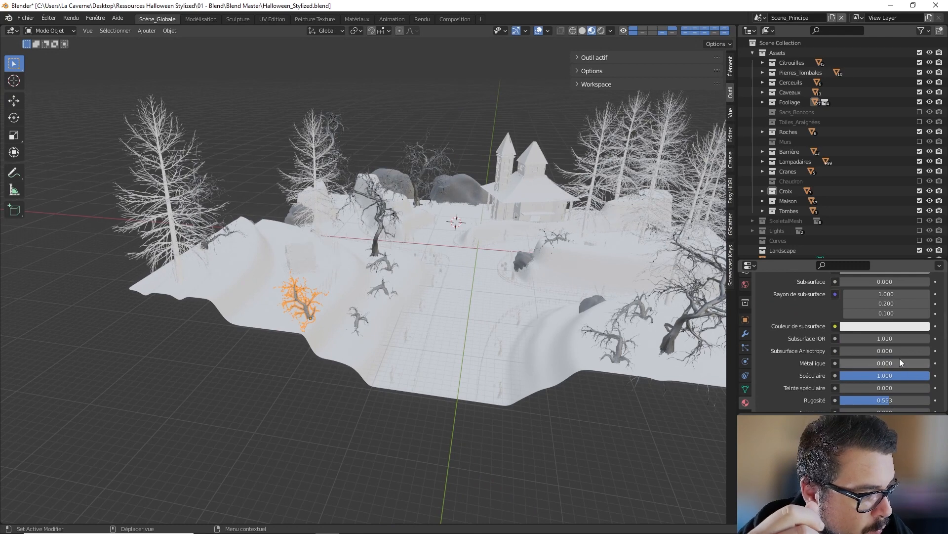
Connect Ambient Occlusion with 128 samples to the base color of the root material.
{"action": "scroll", "coordinate": [900, 362], "scroll_direction": "up", "scroll_amount": 4}
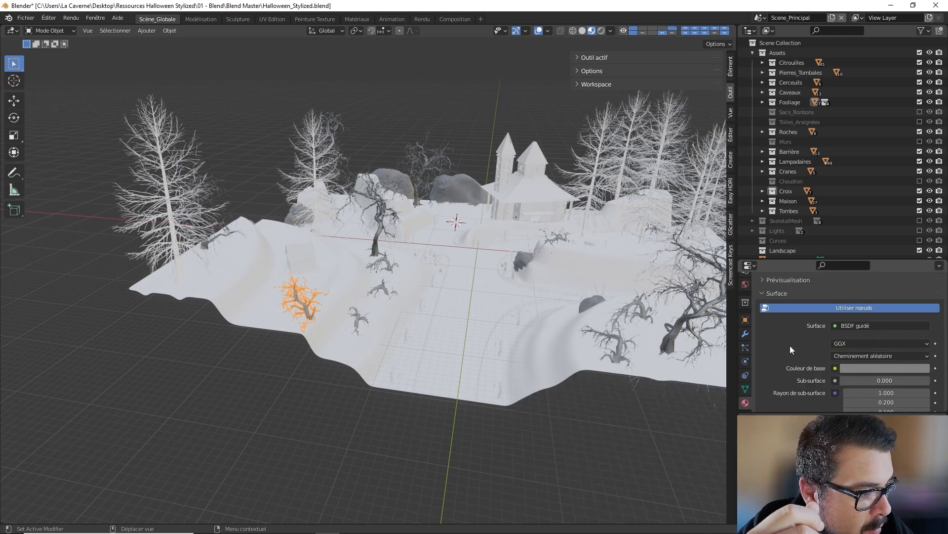
{"action": "left_click", "coordinate": [835, 369]}
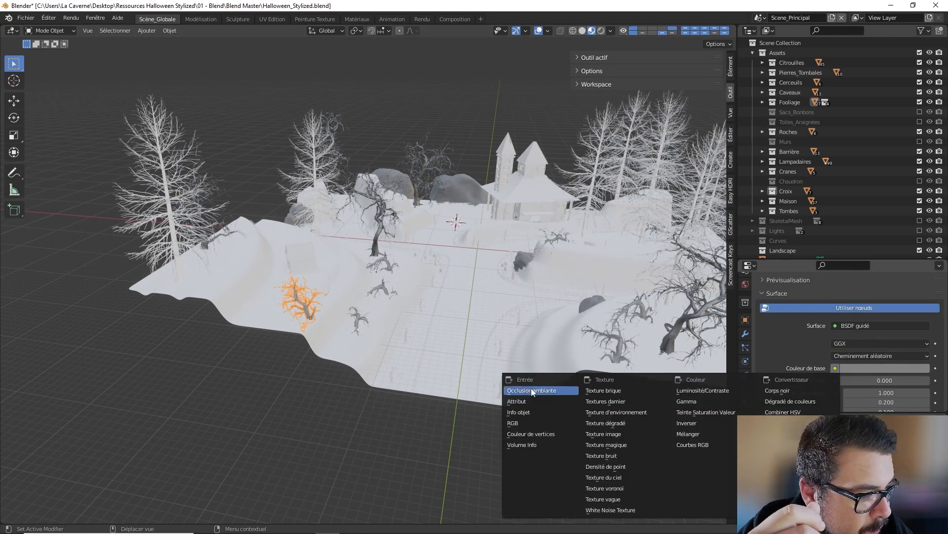
{"action": "left_click", "coordinate": [532, 387]}
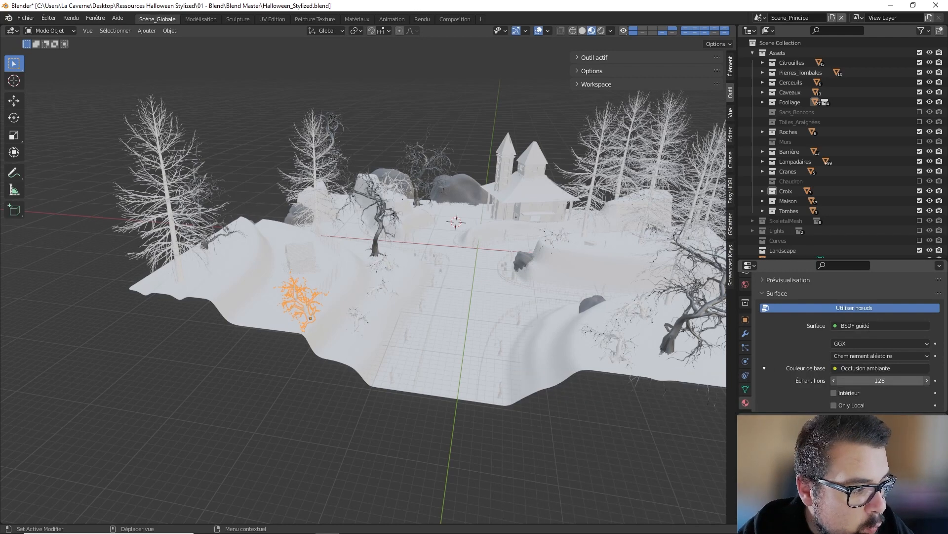
Select the creepy tree near the path, reset its material's Metallic to 0 and use Ambient Occlusion as base color.
{"action": "left_click", "coordinate": [377, 208]}
{"action": "scroll", "coordinate": [879, 368], "scroll_direction": "down", "scroll_amount": 3}
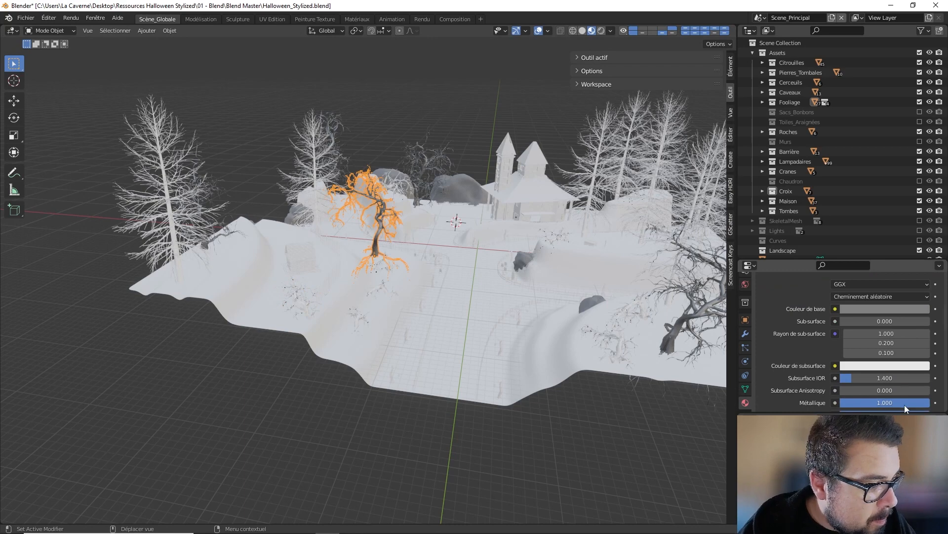
{"action": "key", "text": "BackSpace"}
{"action": "left_click", "coordinate": [835, 309]}
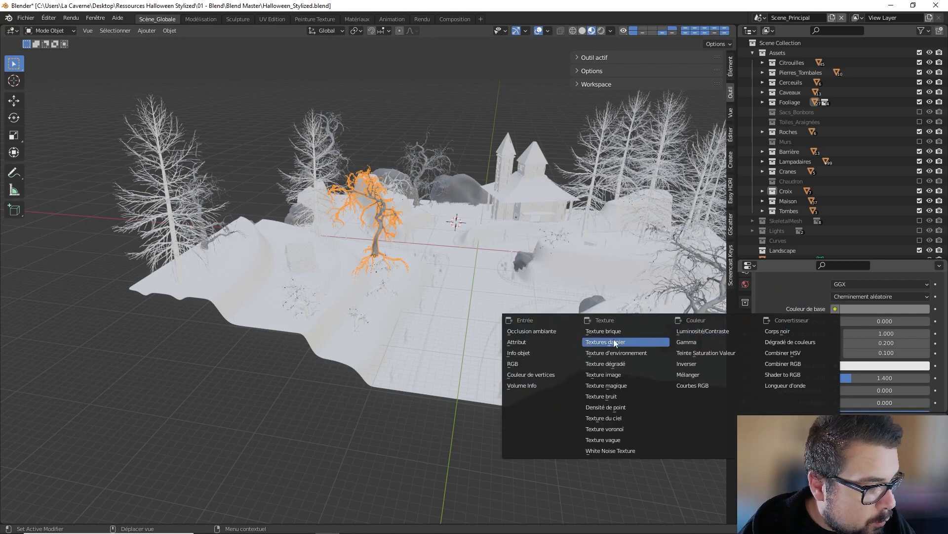
{"action": "left_click", "coordinate": [552, 331]}
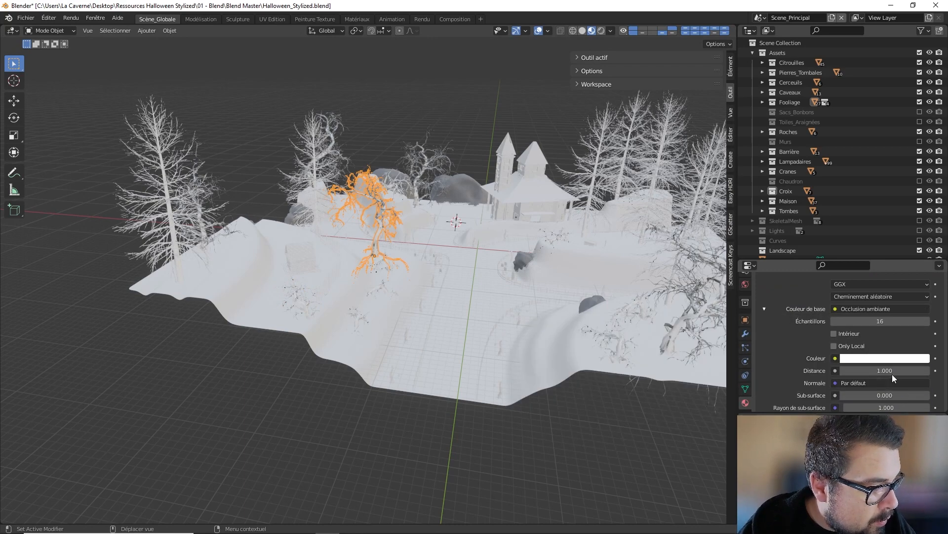
Set the creepy tree material's Subsurface IOR to 1.010 and its Ambient Occlusion samples to 128.
{"action": "scroll", "coordinate": [892, 377], "scroll_direction": "down", "scroll_amount": 2}
{"action": "scroll", "coordinate": [891, 378], "scroll_direction": "down", "scroll_amount": 2}
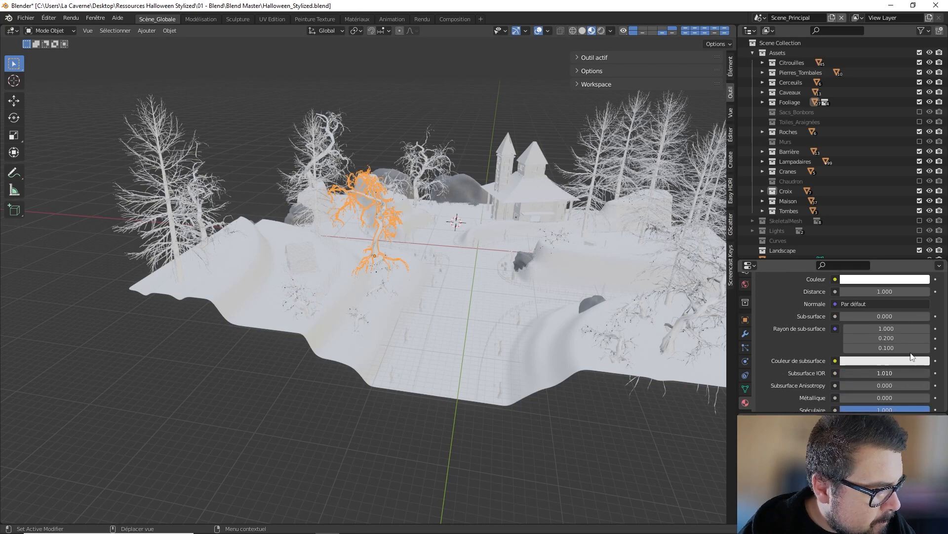
{"action": "scroll", "coordinate": [904, 363], "scroll_direction": "up", "scroll_amount": 2}
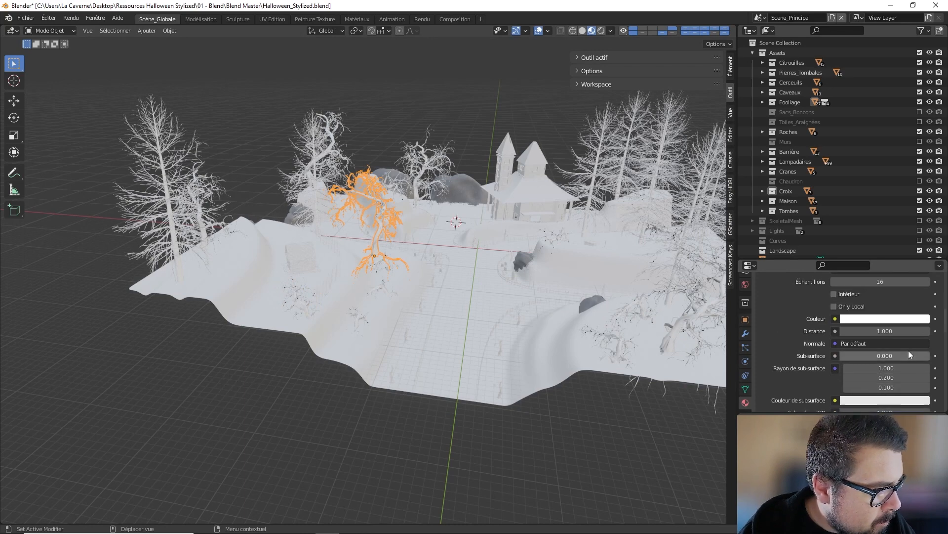
{"action": "left_click", "coordinate": [868, 321]}
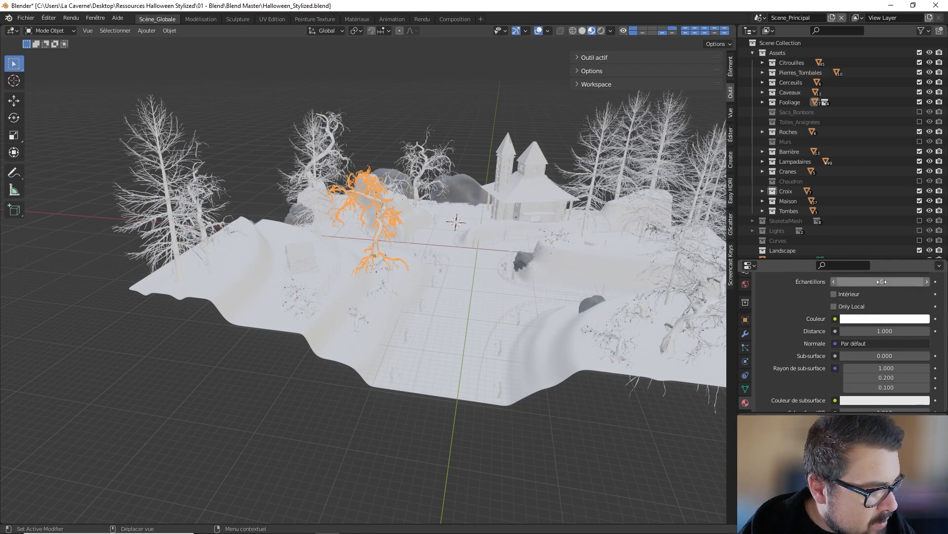
Deselect everything and select all six rocks: two large ones behind the trees, two on the terrain edge and two beside the path.
{"action": "key", "text": "a"}
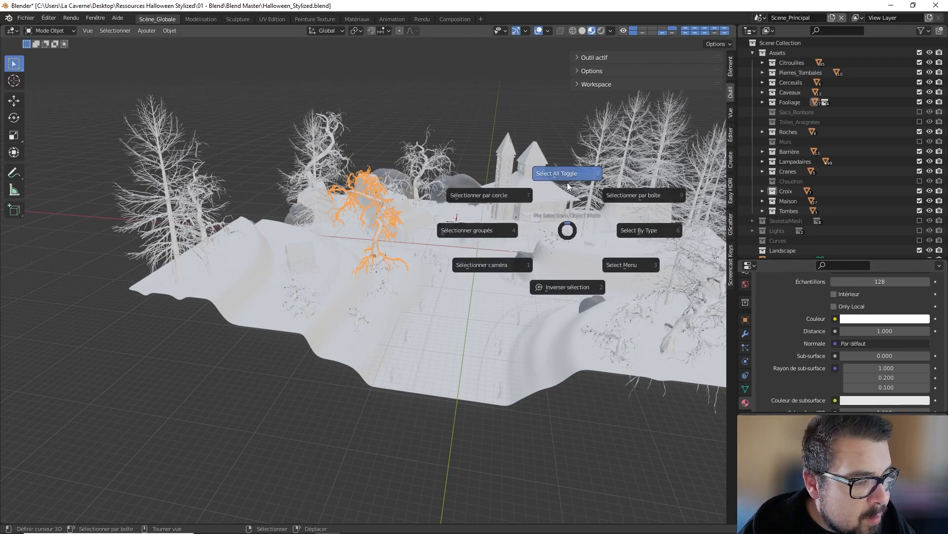
{"action": "left_click", "coordinate": [567, 184]}
{"action": "middle_click_drag", "start_coordinate": [504, 238], "coordinate": [455, 239]}
{"action": "left_click", "coordinate": [542, 157]}
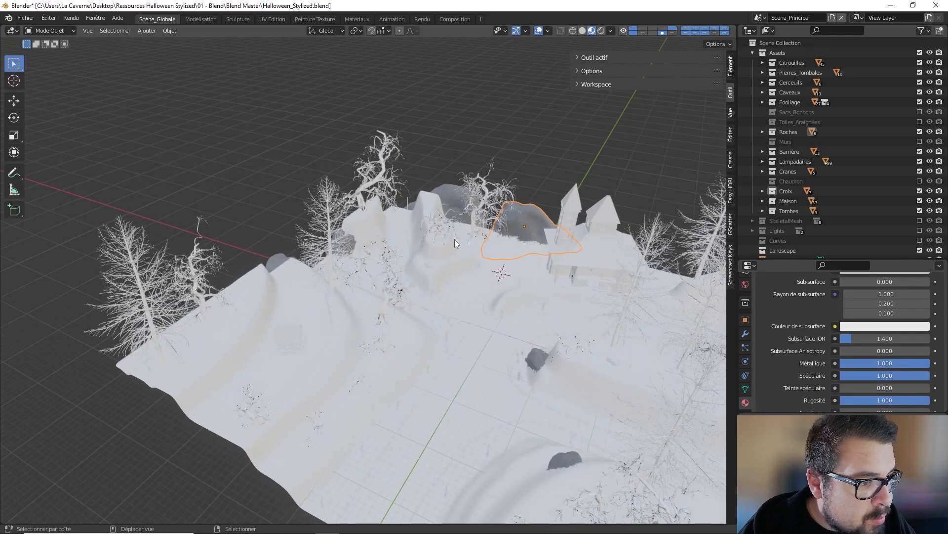
{"action": "left_click", "coordinate": [442, 189], "text": "shift"}
{"action": "middle_click_drag", "start_coordinate": [441, 188], "coordinate": [238, 288]}
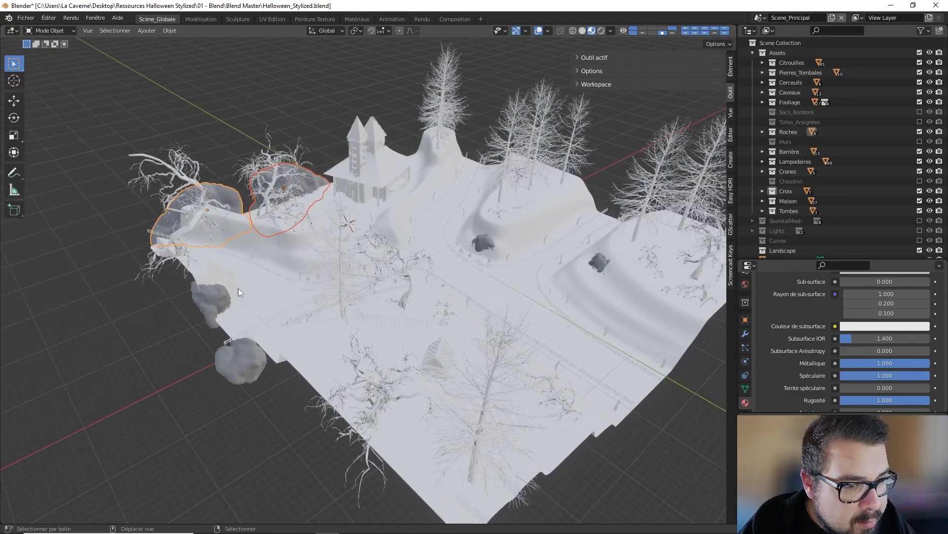
{"action": "left_click", "coordinate": [212, 302], "text": "shift"}
{"action": "left_click", "coordinate": [233, 360], "text": "shift"}
{"action": "left_click", "coordinate": [479, 242], "text": "shift"}
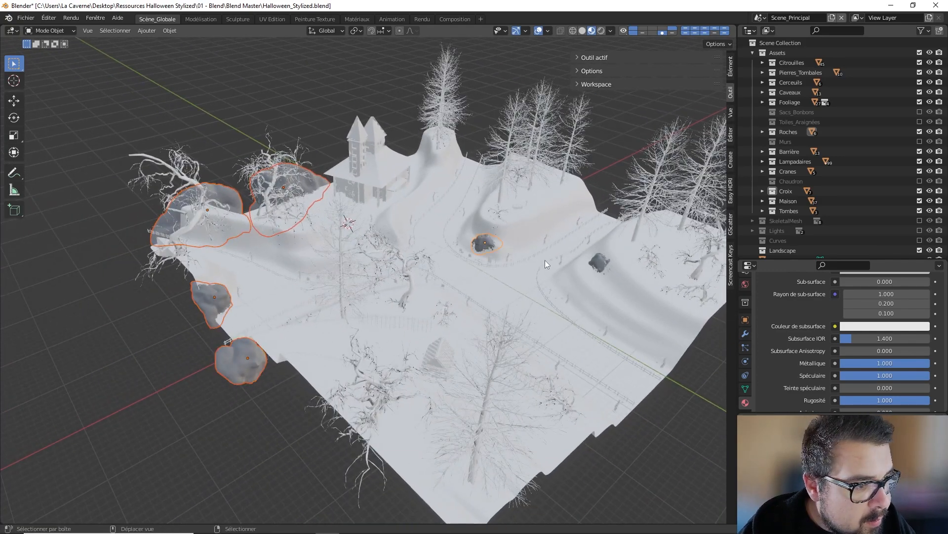
{"action": "left_click", "coordinate": [601, 262], "text": "shift"}
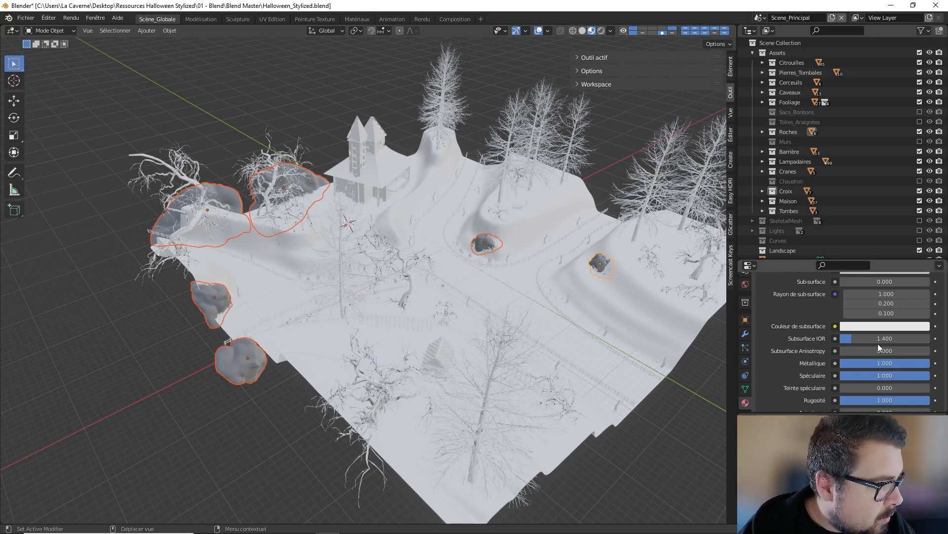
Make the rocks' shared material non-metallic and feed its base color with Ambient Occlusion.
{"action": "scroll", "coordinate": [887, 355], "scroll_direction": "up", "scroll_amount": 5}
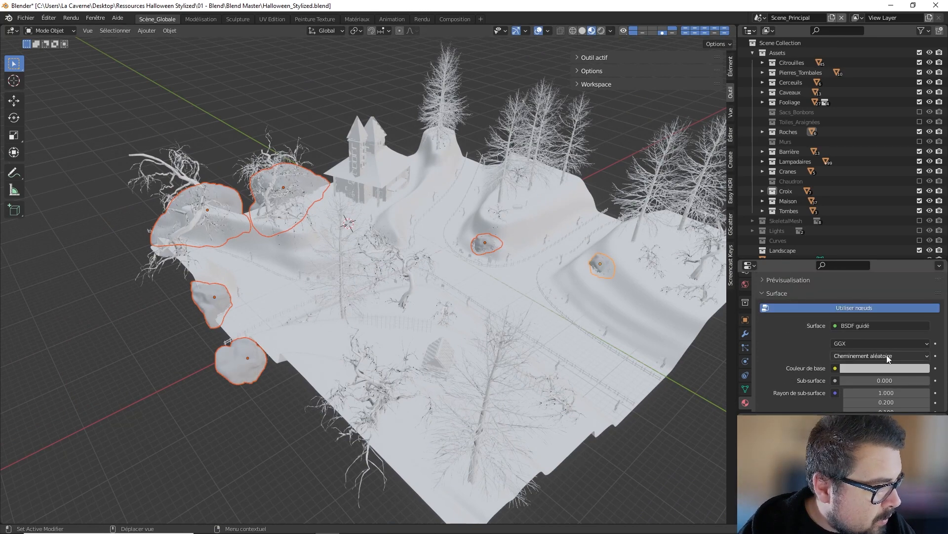
{"action": "left_click", "coordinate": [835, 367]}
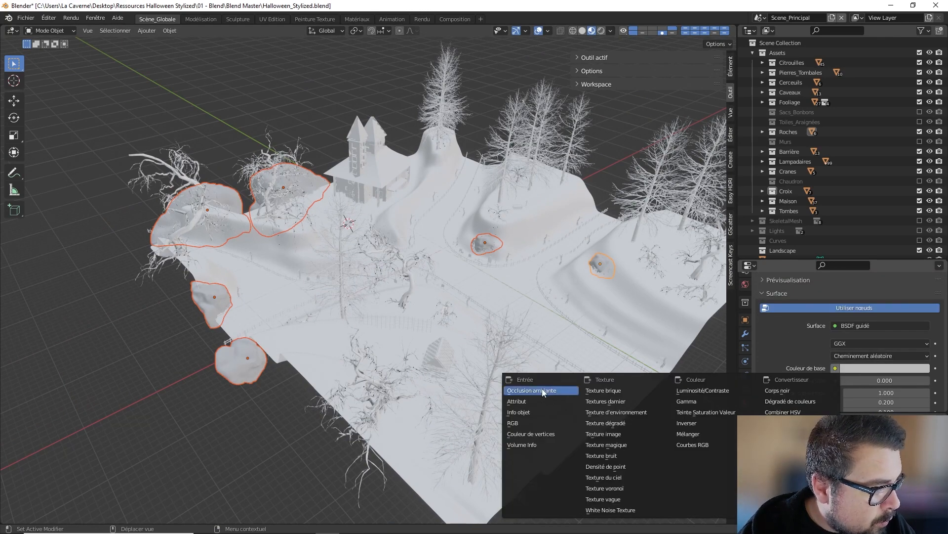
{"action": "left_click", "coordinate": [542, 388]}
Rename the rocks' shared material as M_RocheMain.
{"action": "scroll", "coordinate": [831, 372], "scroll_direction": "up", "scroll_amount": 4}
{"action": "left_click", "coordinate": [835, 342]}
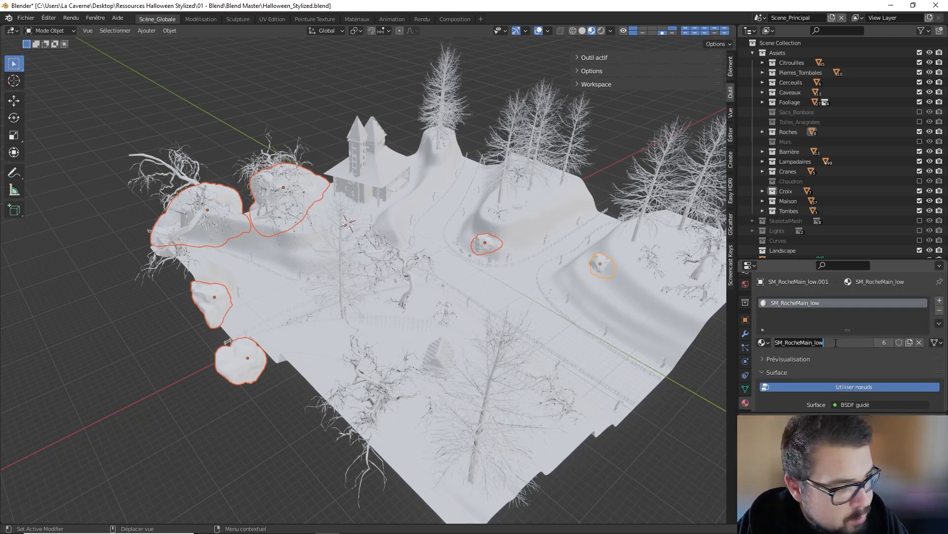
{"action": "type", "text": "M_Roc"}
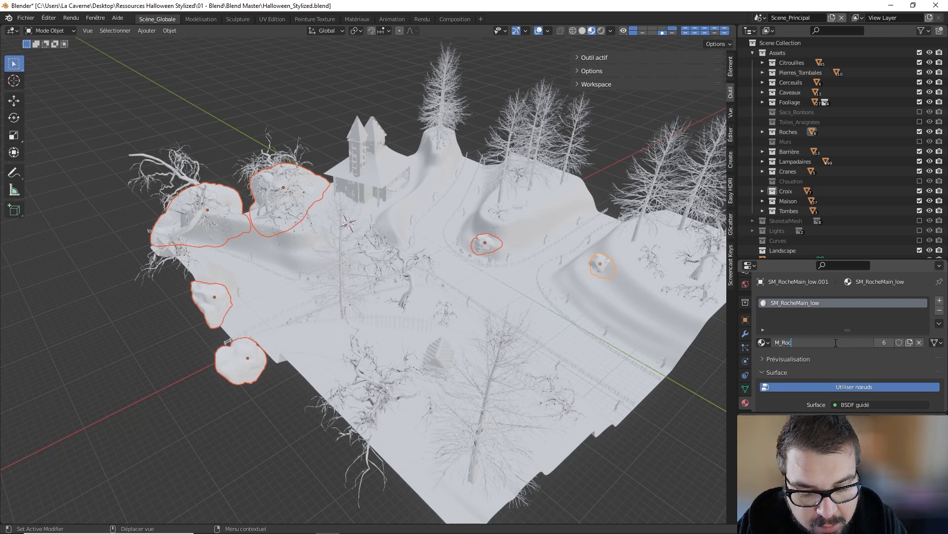
{"action": "type", "text": "heMain"}
{"action": "key", "text": "Return"}
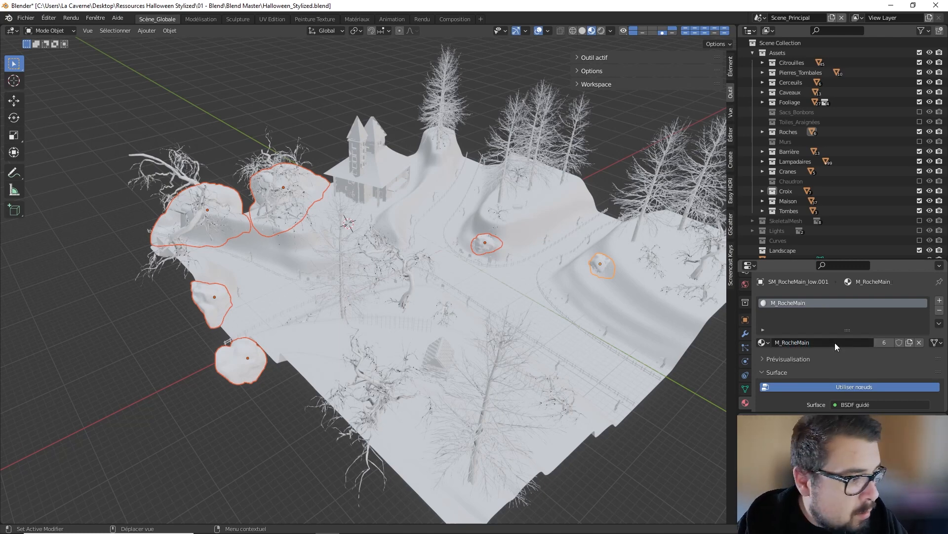
Set the Ambient Occlusion samples of M_RocheMain to 128.
{"action": "middle_click_drag", "start_coordinate": [468, 311], "coordinate": [435, 282]}
{"action": "scroll", "coordinate": [820, 346], "scroll_direction": "down", "scroll_amount": 5}
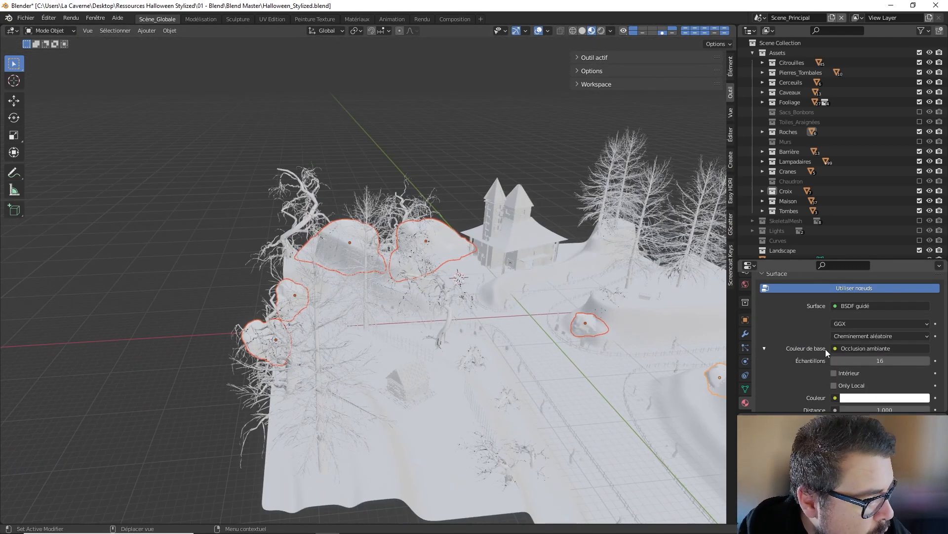
{"action": "scroll", "coordinate": [825, 349], "scroll_direction": "up", "scroll_amount": 1}
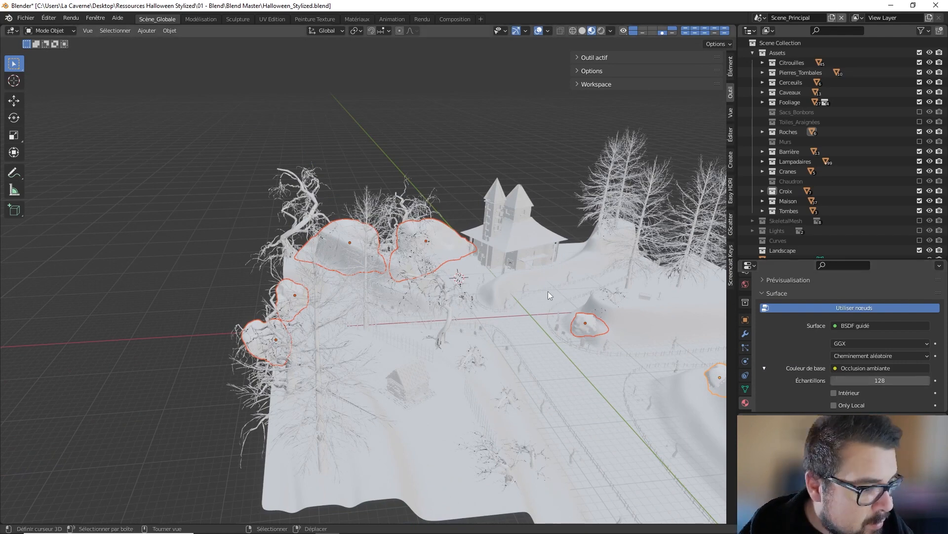
Select the house's main roof and feed its material's base color with Ambient Occlusion at 128 samples.
{"action": "key", "text": "a"}
{"action": "left_click", "coordinate": [543, 238]}
{"action": "middle_click_drag", "start_coordinate": [589, 272], "coordinate": [484, 235]}
{"action": "left_click", "coordinate": [484, 239]}
{"action": "scroll", "coordinate": [836, 310], "scroll_direction": "down", "scroll_amount": 3}
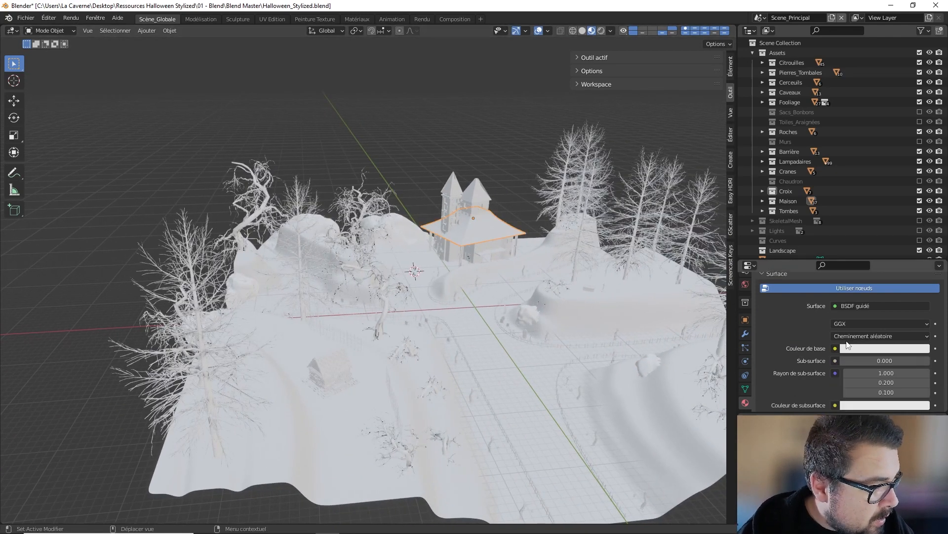
{"action": "left_click", "coordinate": [835, 309]}
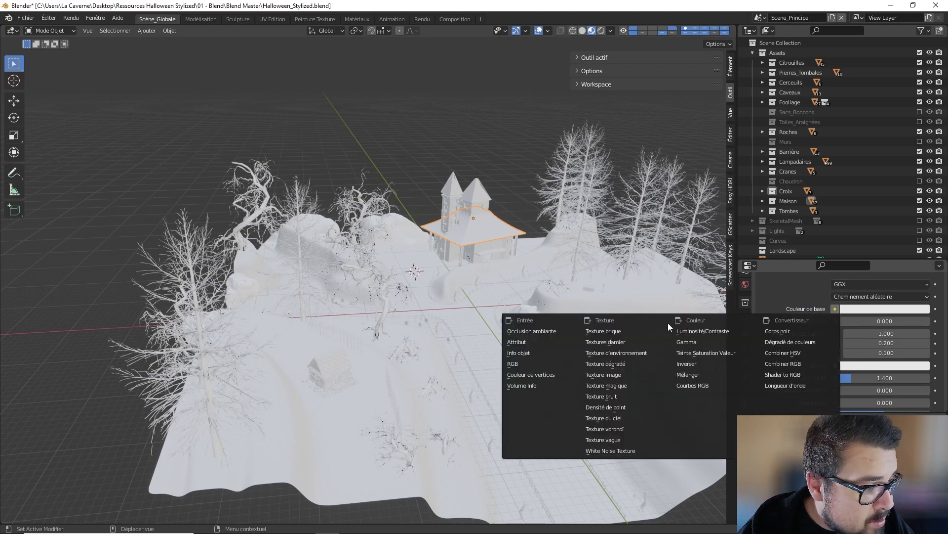
{"action": "left_click", "coordinate": [540, 334]}
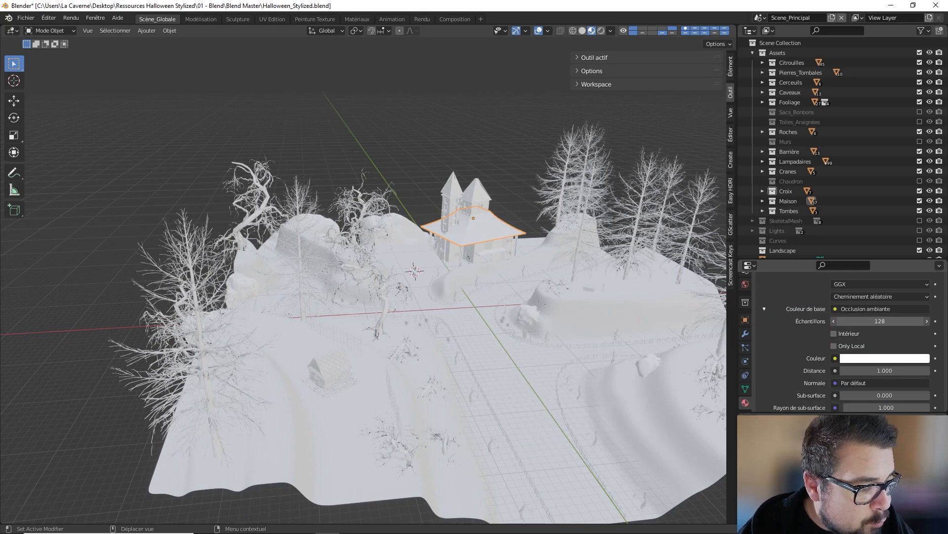
Check which material is assigned to the house's main roof, central roof, side tower and wall structure.
{"action": "key", "text": "a"}
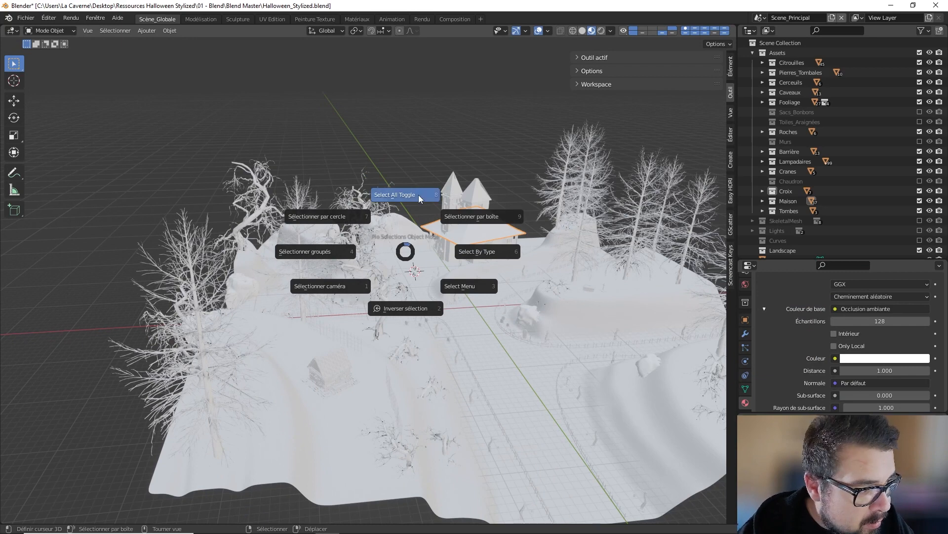
{"action": "left_click", "coordinate": [532, 241]}
{"action": "scroll", "coordinate": [916, 332], "scroll_direction": "up", "scroll_amount": 6}
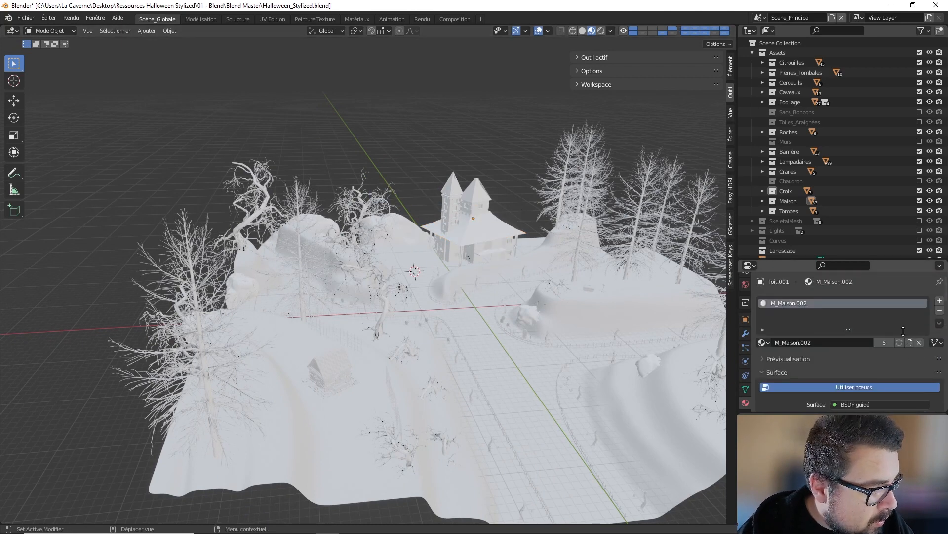
{"action": "left_click", "coordinate": [473, 231]}
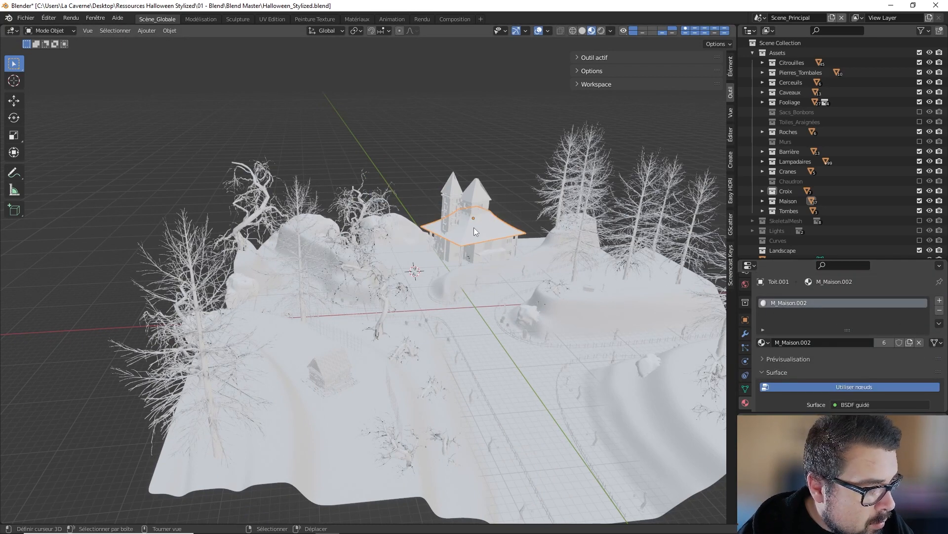
{"action": "key", "text": "KP_Decimal"}
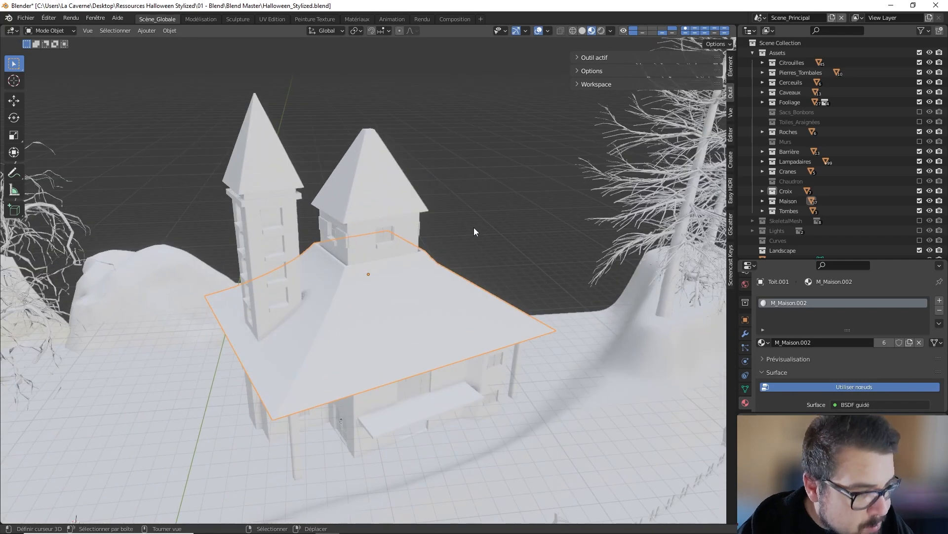
{"action": "left_click", "coordinate": [337, 174]}
{"action": "scroll", "coordinate": [346, 198], "scroll_direction": "up", "scroll_amount": 1}
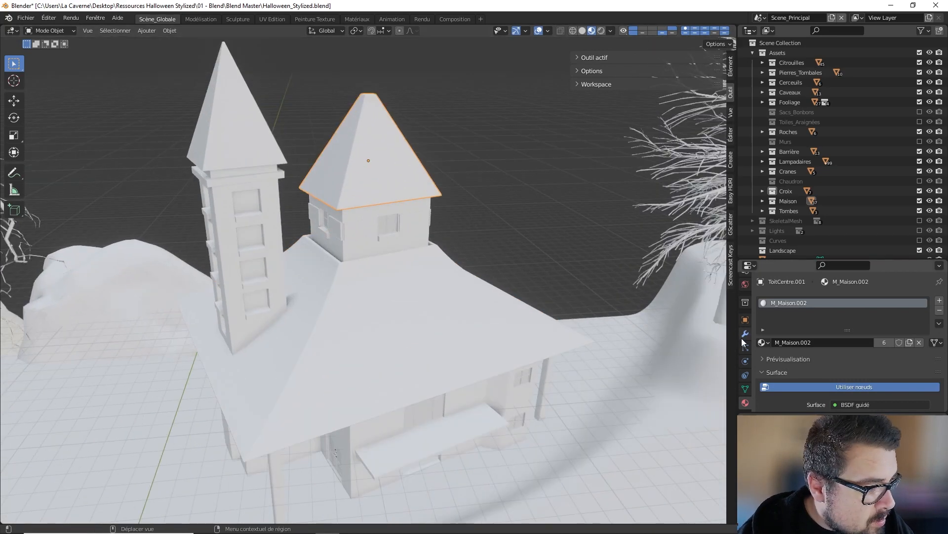
{"action": "left_click", "coordinate": [355, 230]}
{"action": "left_click", "coordinate": [217, 162]}
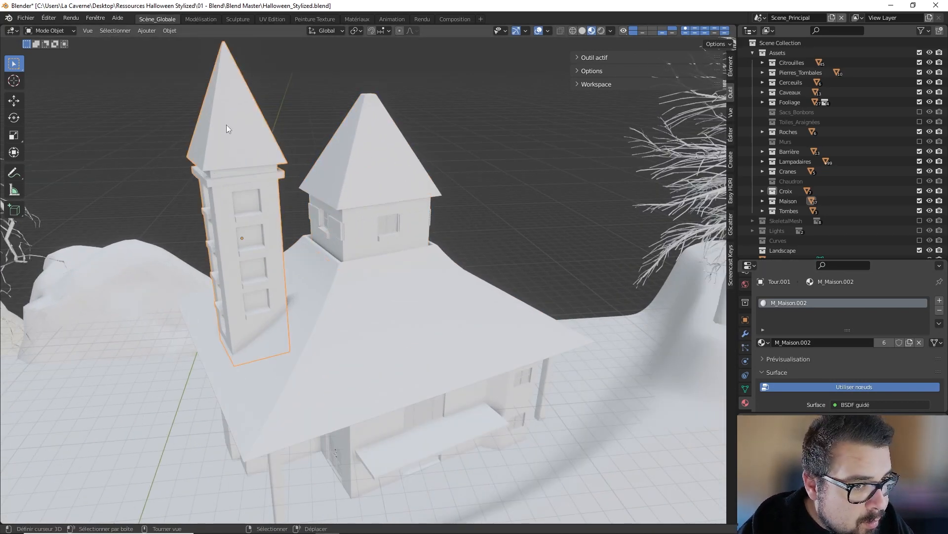
{"action": "left_click", "coordinate": [406, 350]}
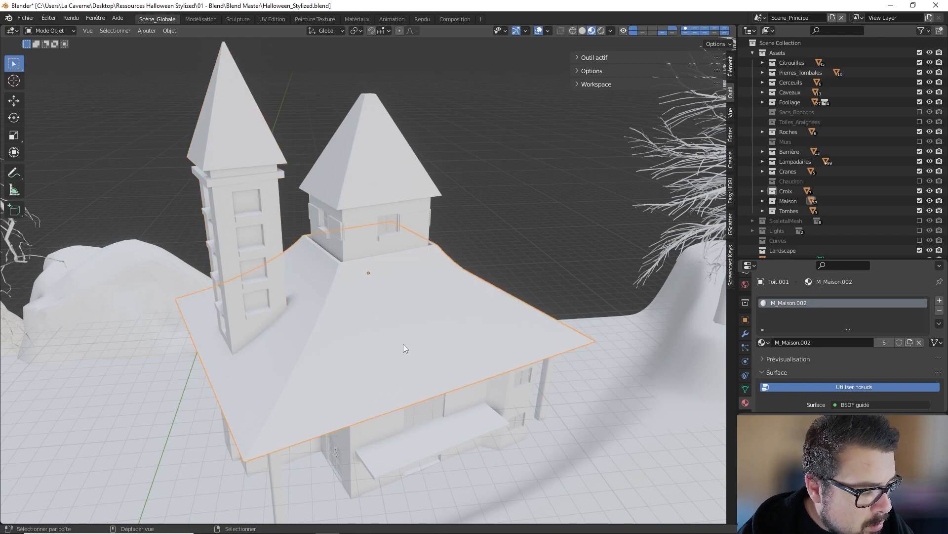
{"action": "middle_click_drag", "start_coordinate": [403, 344], "coordinate": [413, 259]}
{"action": "left_click", "coordinate": [414, 296]}
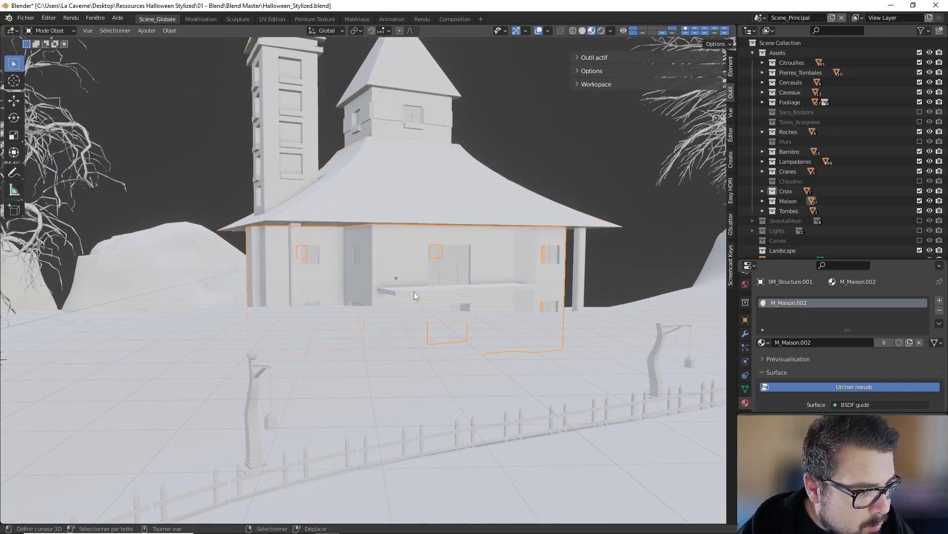
{"action": "key", "text": "KP_Decimal"}
Select the house window above the front canopy and feed its material's base color with Ambient Occlusion at 128 samples.
{"action": "left_click", "coordinate": [465, 273]}
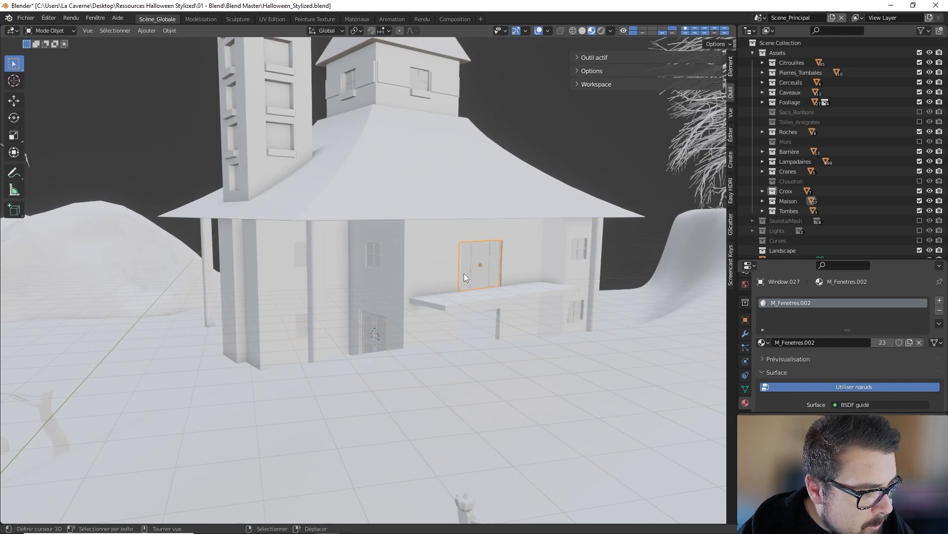
{"action": "scroll", "coordinate": [805, 369], "scroll_direction": "down", "scroll_amount": 5}
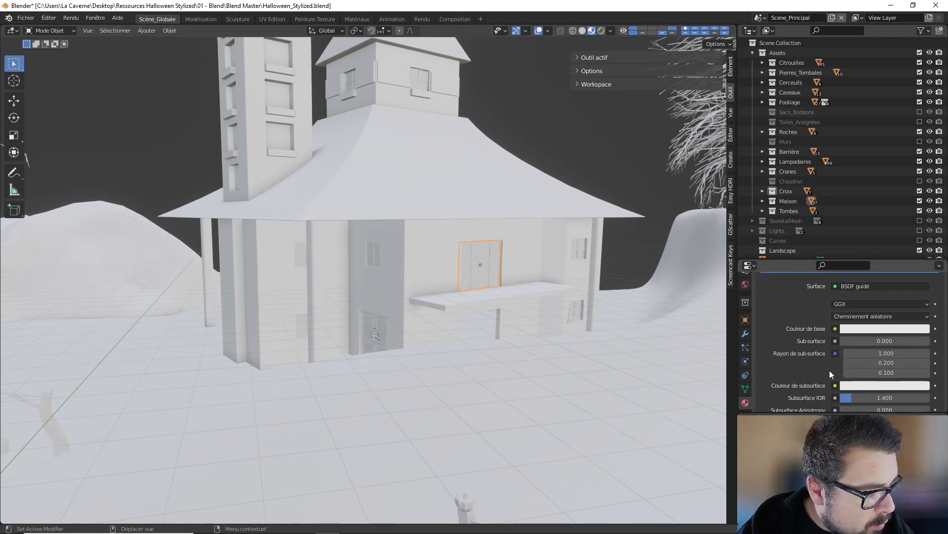
{"action": "left_click", "coordinate": [835, 329]}
{"action": "left_click", "coordinate": [544, 351]}
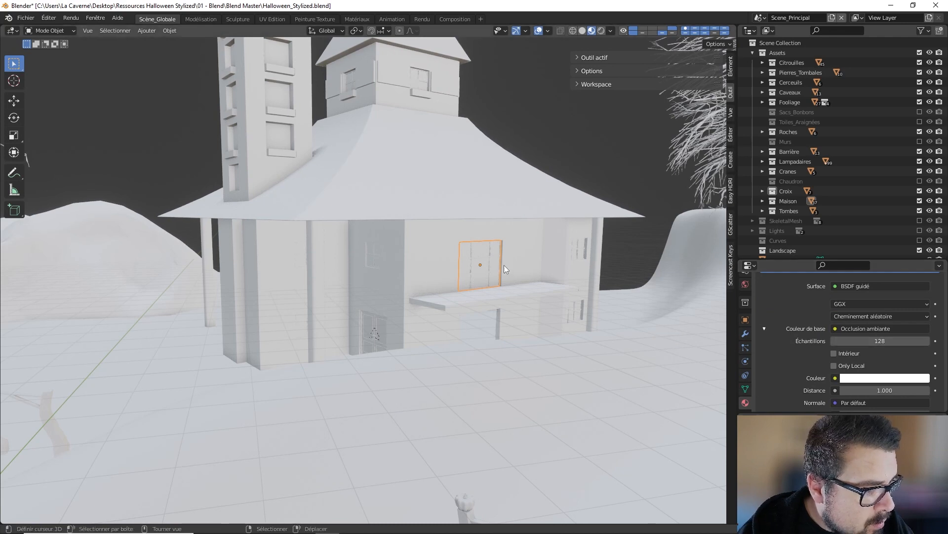
Select the house's front door and feed its material's base color with Ambient Occlusion at 128 samples.
{"action": "left_click", "coordinate": [378, 333]}
{"action": "scroll", "coordinate": [870, 343], "scroll_direction": "up", "scroll_amount": 8}
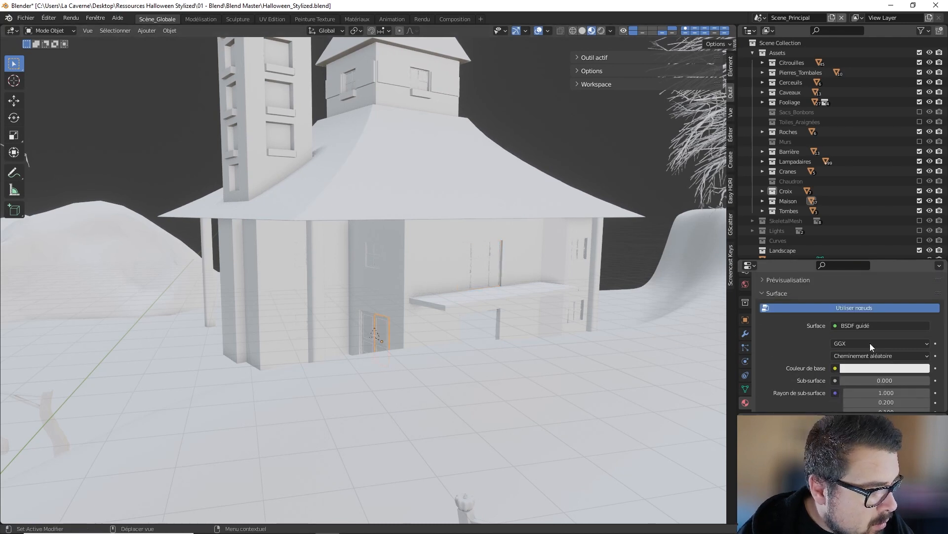
{"action": "scroll", "coordinate": [826, 357], "scroll_direction": "down", "scroll_amount": 4}
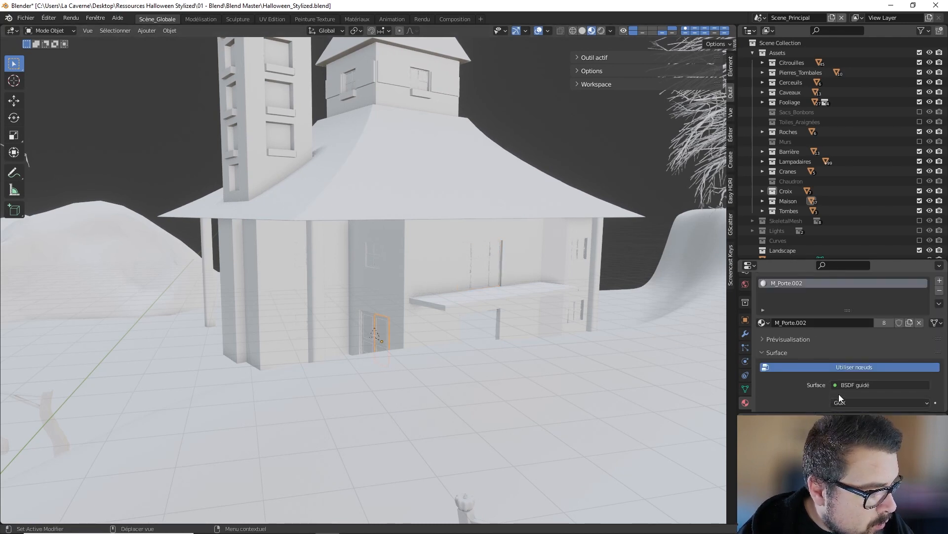
{"action": "left_click", "coordinate": [834, 369]}
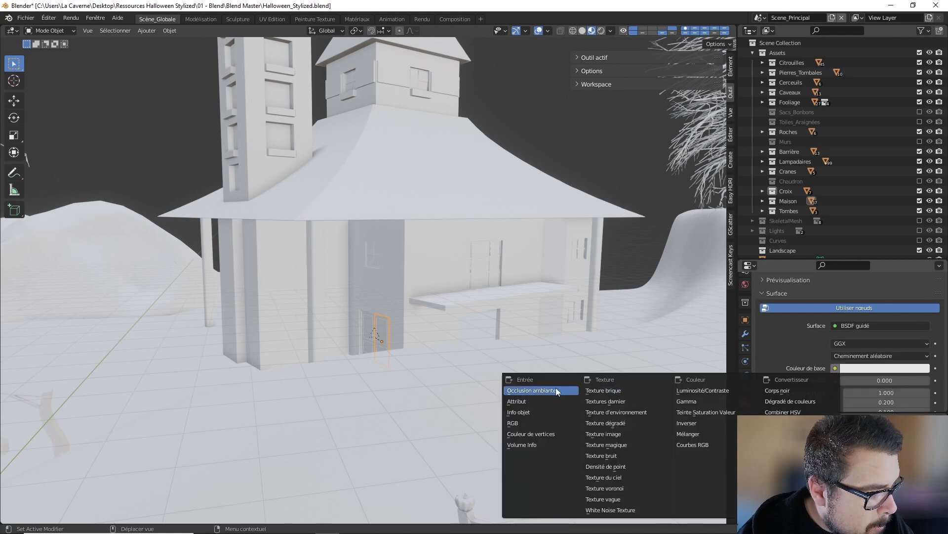
{"action": "left_click", "coordinate": [532, 391]}
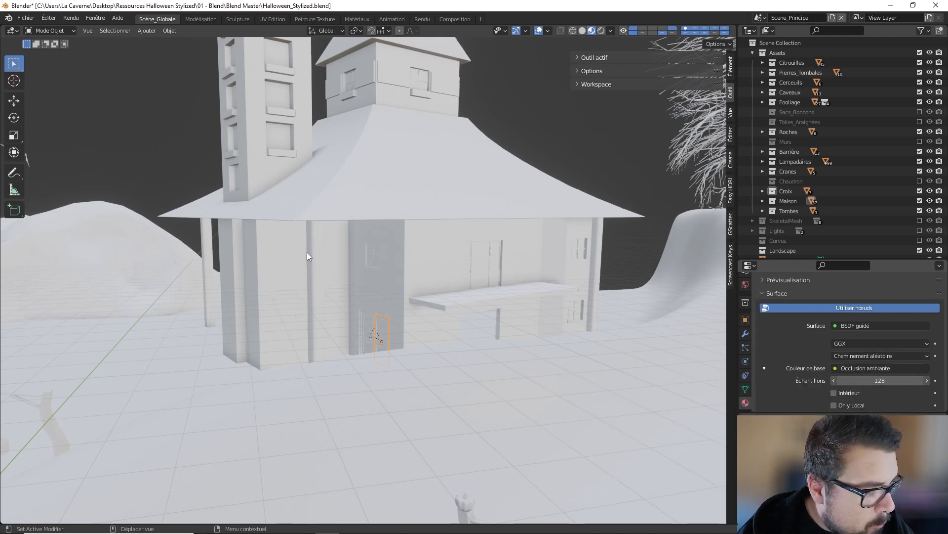
Deselect everything, select the landscape, and give it a new material named M_Terrain.
{"action": "key", "text": "a"}
{"action": "left_click", "coordinate": [297, 206]}
{"action": "scroll", "coordinate": [282, 233], "scroll_direction": "down", "scroll_amount": 3}
{"action": "middle_click_drag", "start_coordinate": [279, 238], "coordinate": [281, 252], "text": "shift"}
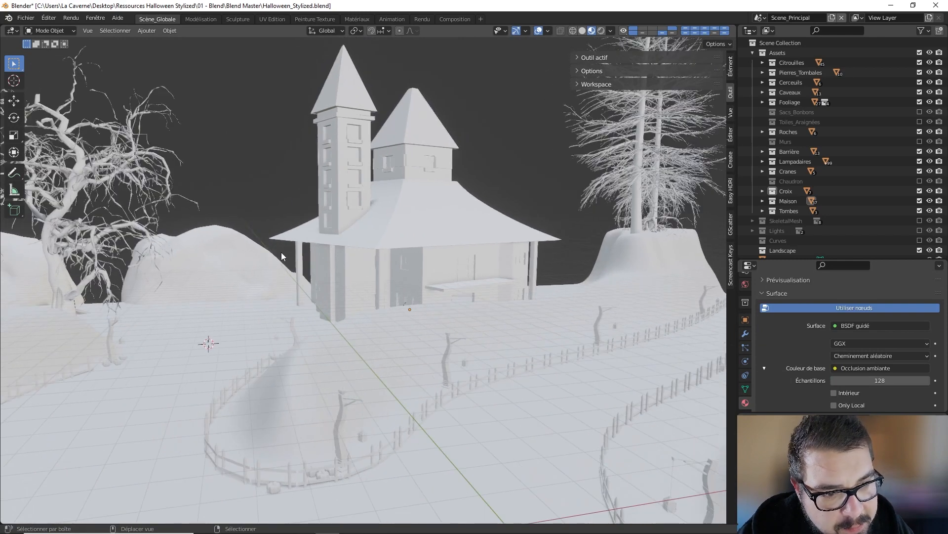
{"action": "left_click", "coordinate": [182, 346]}
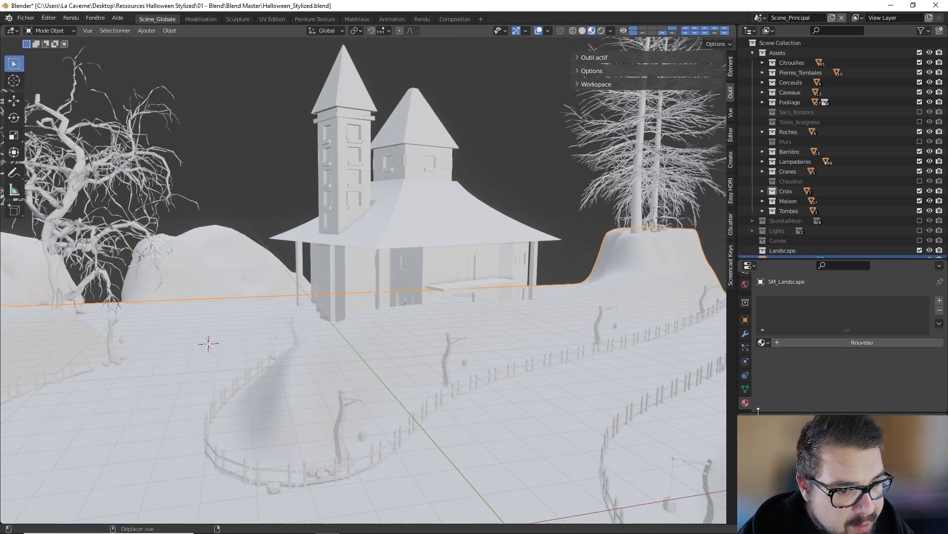
{"action": "left_click", "coordinate": [814, 345]}
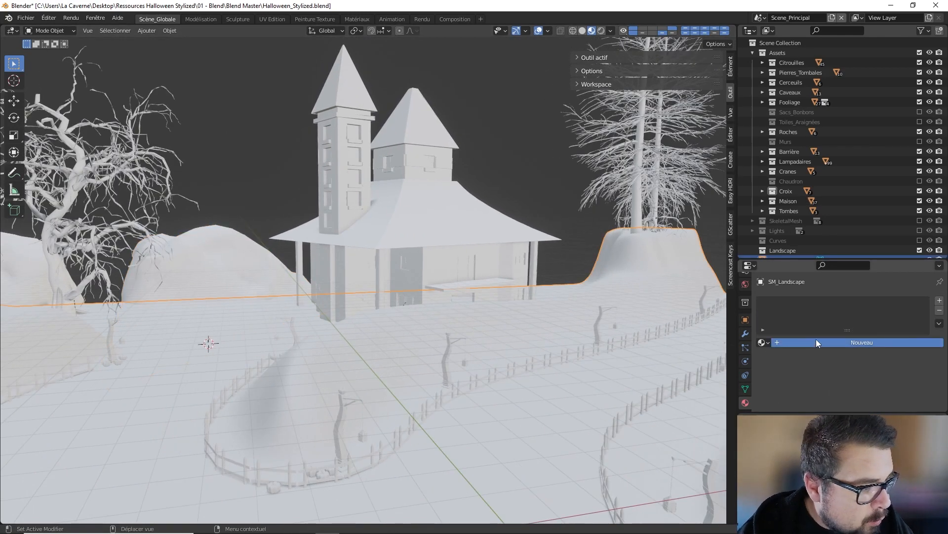
{"action": "left_click", "coordinate": [790, 341]}
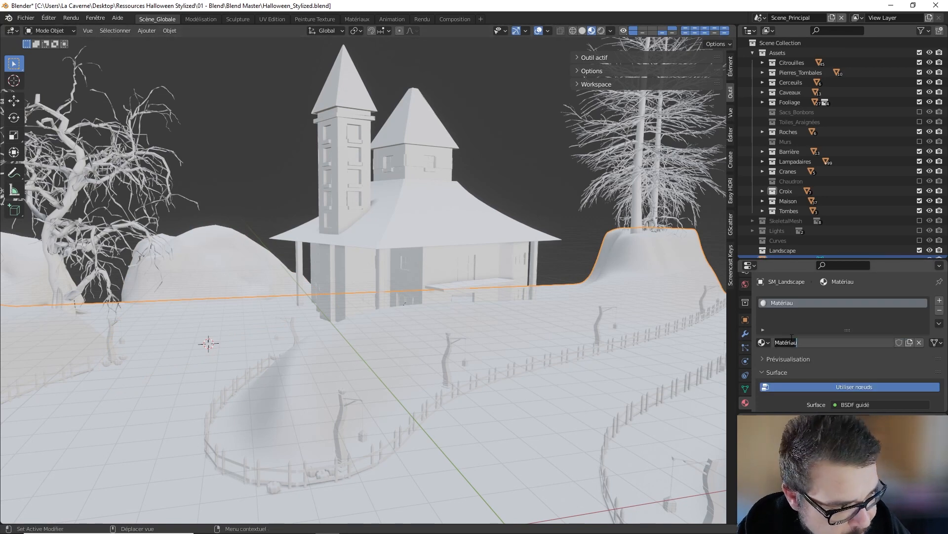
{"action": "type", "text": "M"}
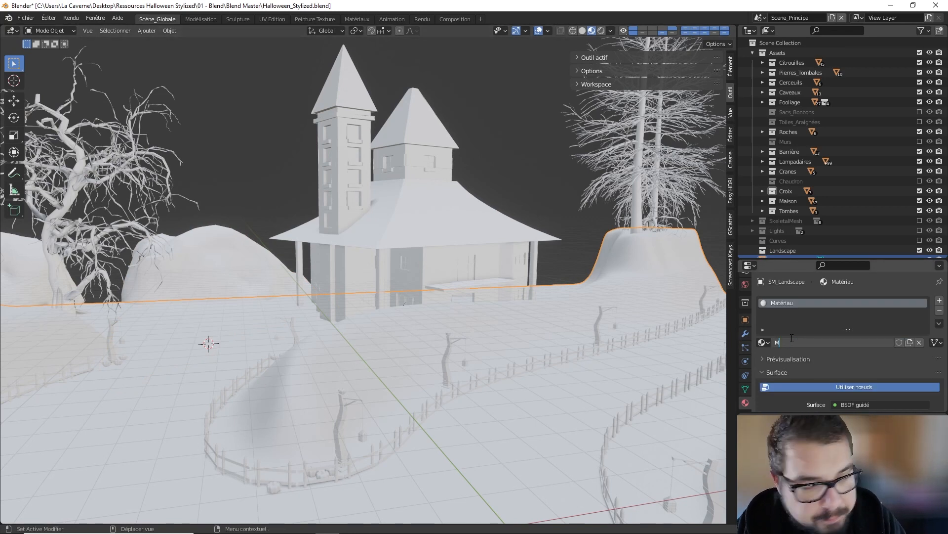
{"action": "type", "text": "_Terrain"}
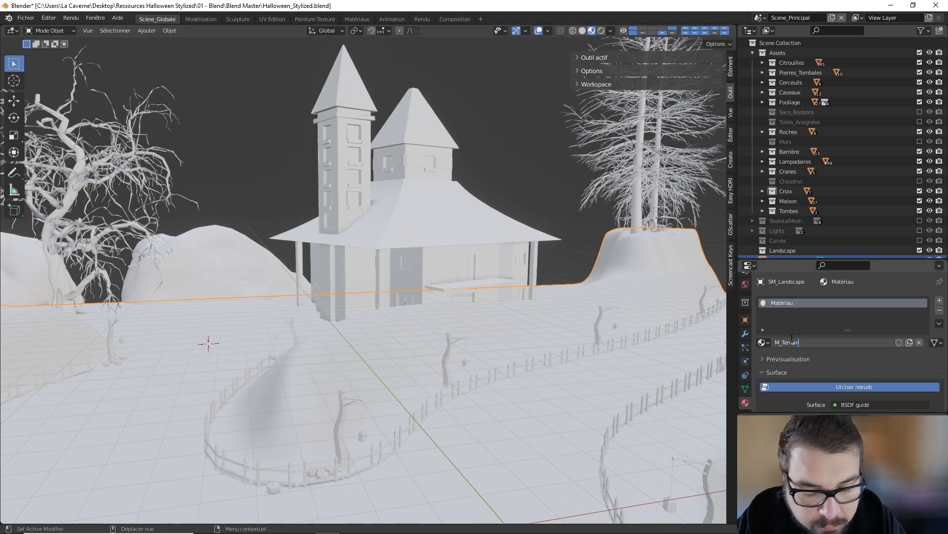
{"action": "key", "text": "Return"}
Feed the base color of M_Terrain with Ambient Occlusion at 128 samples.
{"action": "scroll", "coordinate": [816, 340], "scroll_direction": "down", "scroll_amount": 3}
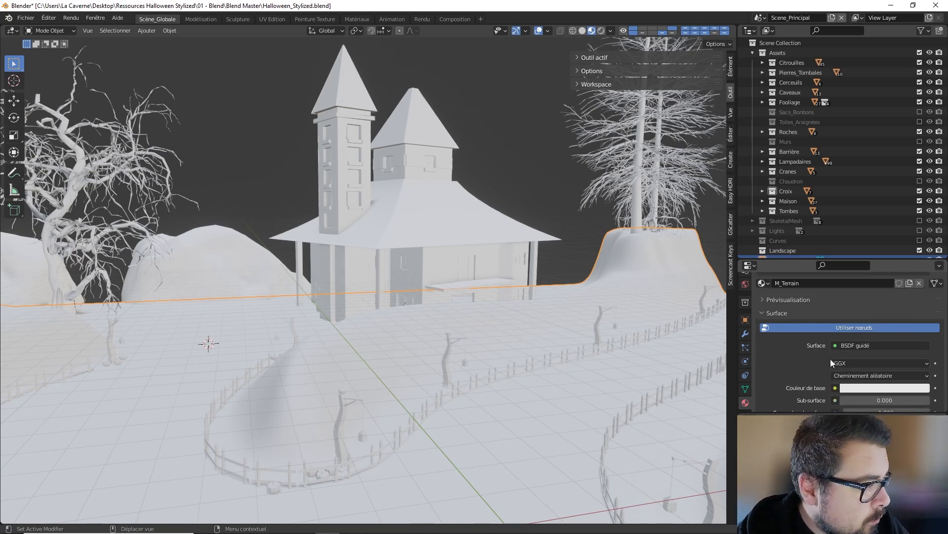
{"action": "left_click", "coordinate": [836, 389]}
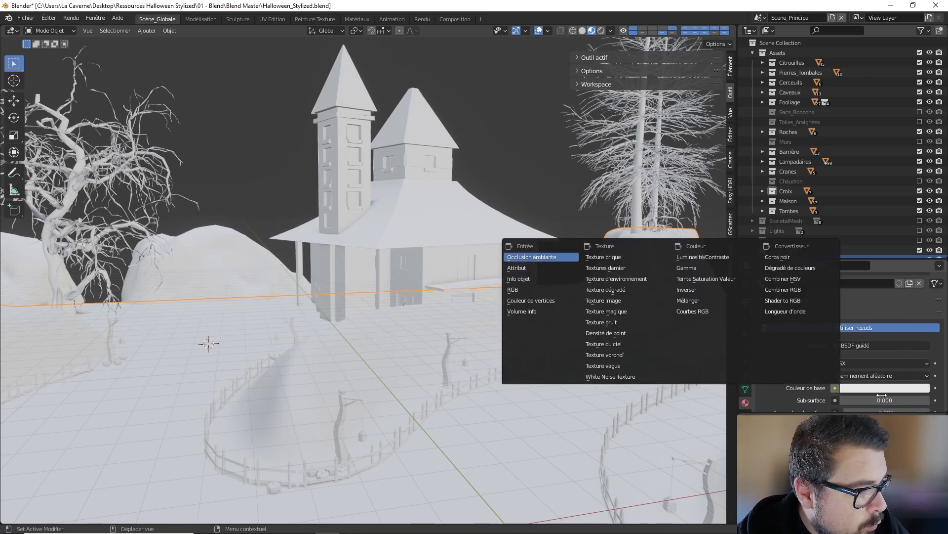
{"action": "left_click", "coordinate": [535, 256]}
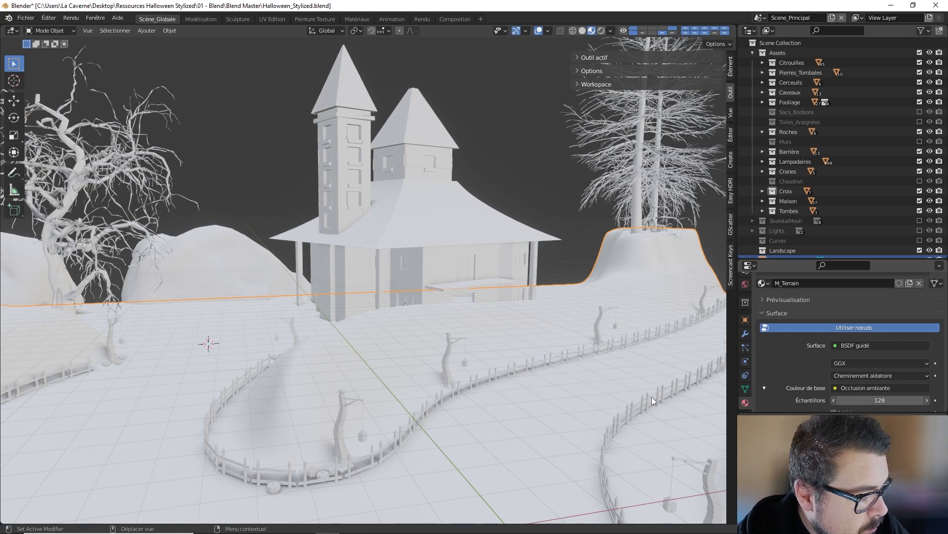
Select the lamppost inside the fence's curve and feed its material's base color with Ambient Occlusion at 128 samples.
{"action": "left_click", "coordinate": [345, 417]}
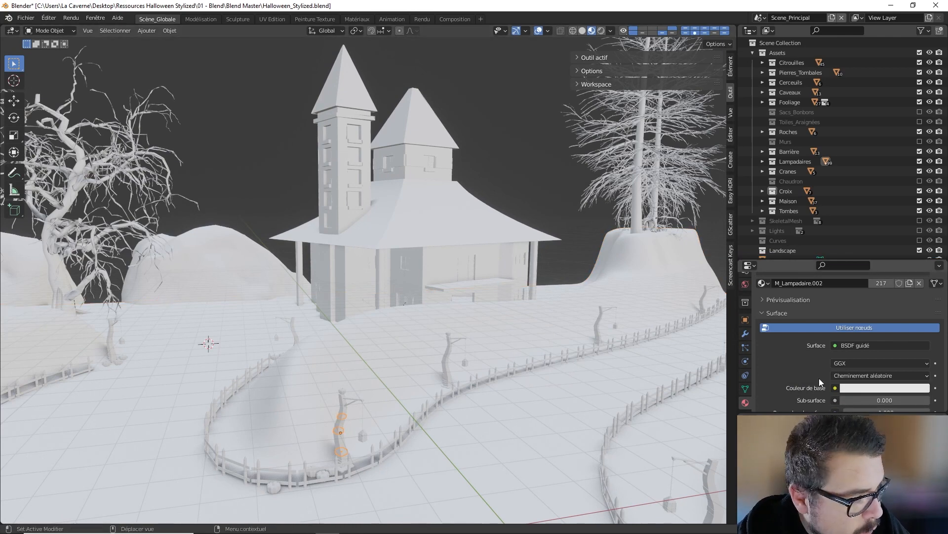
{"action": "scroll", "coordinate": [816, 370], "scroll_direction": "up", "scroll_amount": 1}
{"action": "scroll", "coordinate": [827, 380], "scroll_direction": "down", "scroll_amount": 1}
{"action": "left_click", "coordinate": [835, 387]}
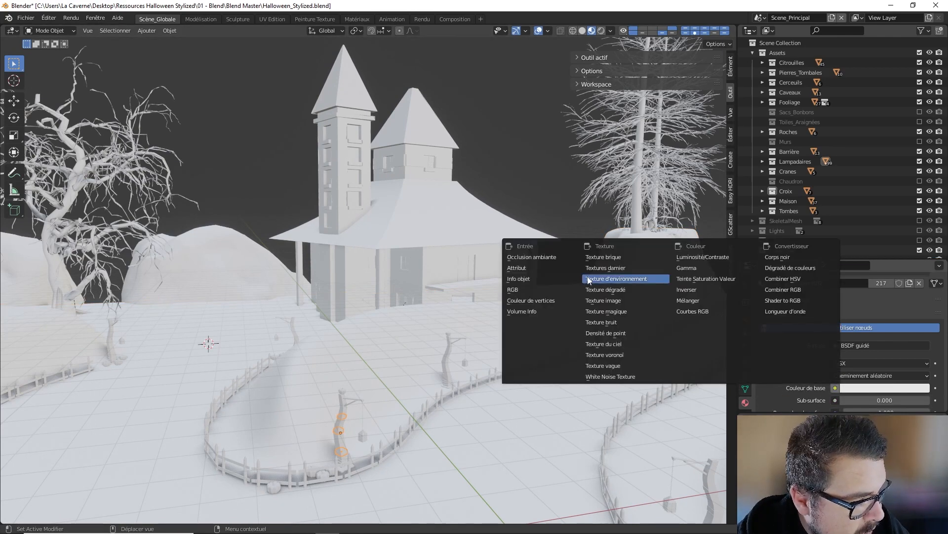
{"action": "scroll", "coordinate": [876, 366], "scroll_direction": "down", "scroll_amount": 3}
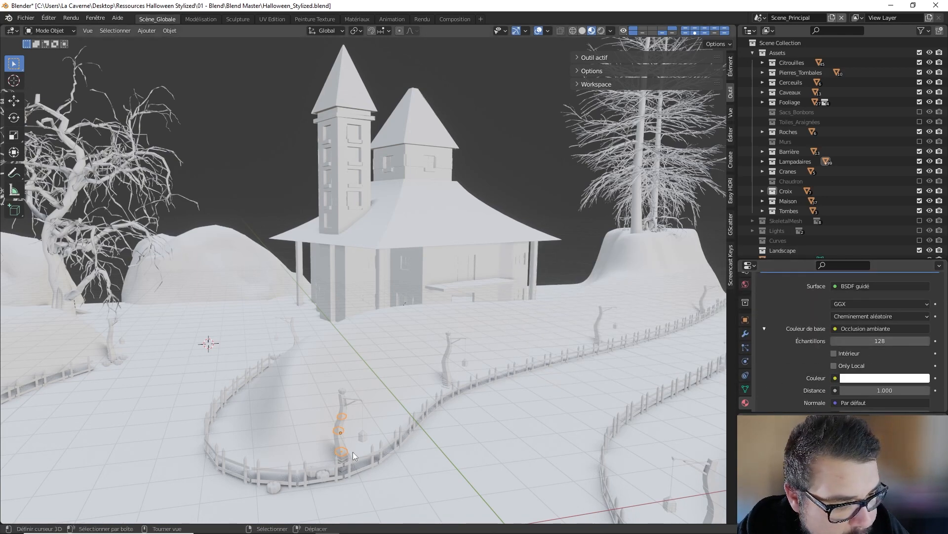
Select the small pumpkin beside the fence's curve and feed its material's base color with Ambient Occlusion.
{"action": "left_click", "coordinate": [277, 487]}
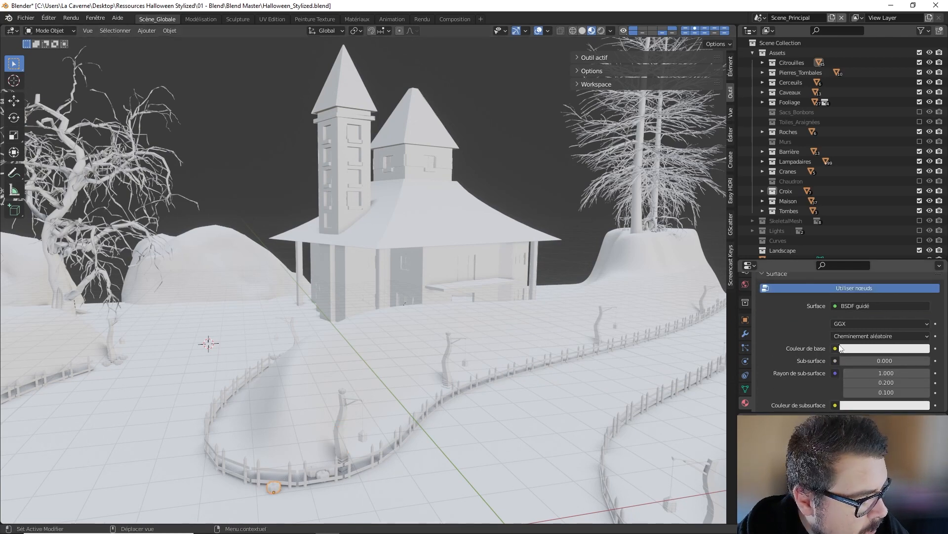
{"action": "left_click", "coordinate": [835, 349]}
{"action": "left_click", "coordinate": [561, 374]}
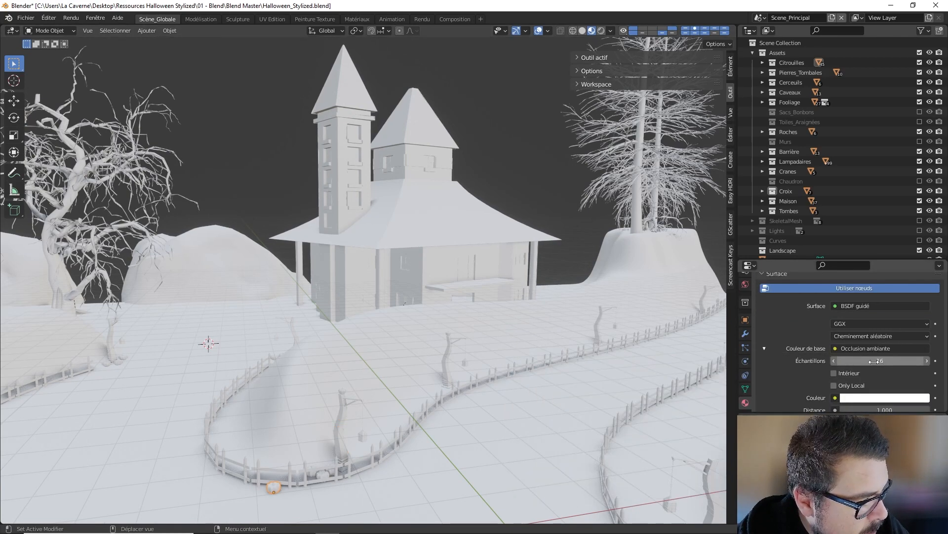
Select the curved wooden fence and give it a new material named M_Barriere.
{"action": "left_click", "coordinate": [357, 458]}
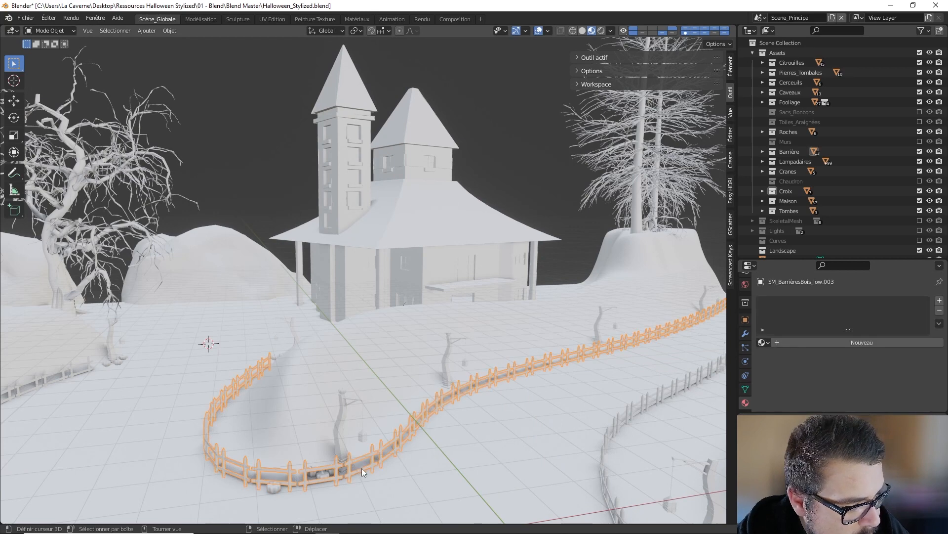
{"action": "left_click", "coordinate": [820, 341]}
{"action": "double_click", "coordinate": [803, 342]}
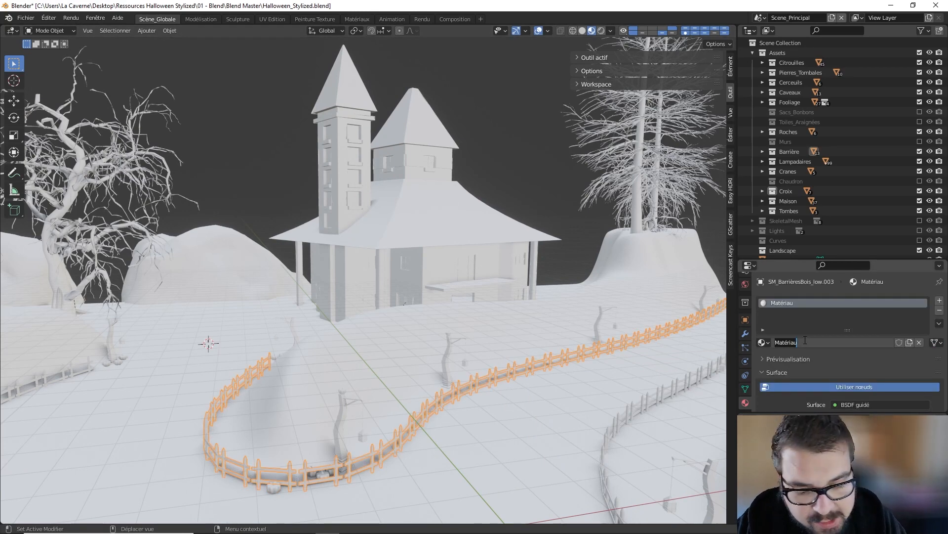
{"action": "type", "text": "M_Barriere"}
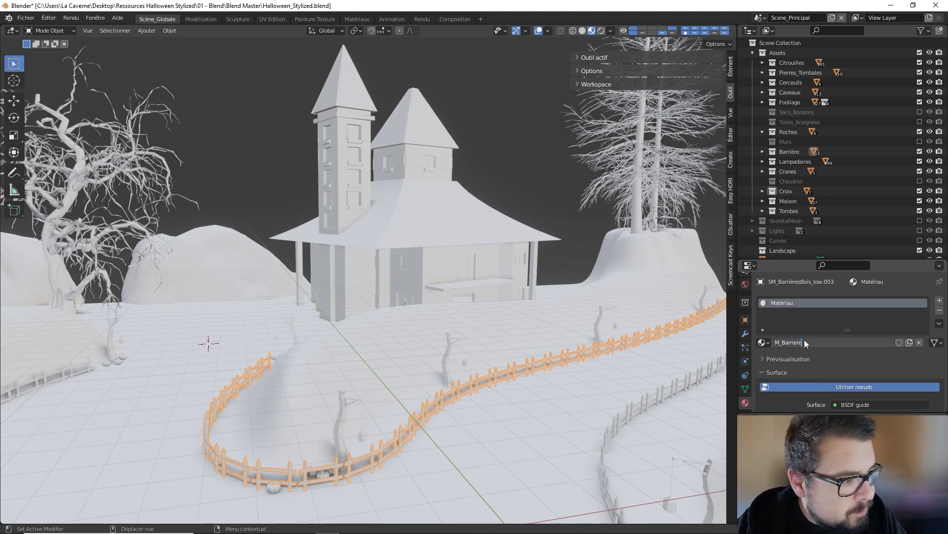
{"action": "key", "text": "Return"}
Feed the base color of M_Barriere with Ambient Occlusion at 128 samples.
{"action": "scroll", "coordinate": [804, 341], "scroll_direction": "down", "scroll_amount": 4}
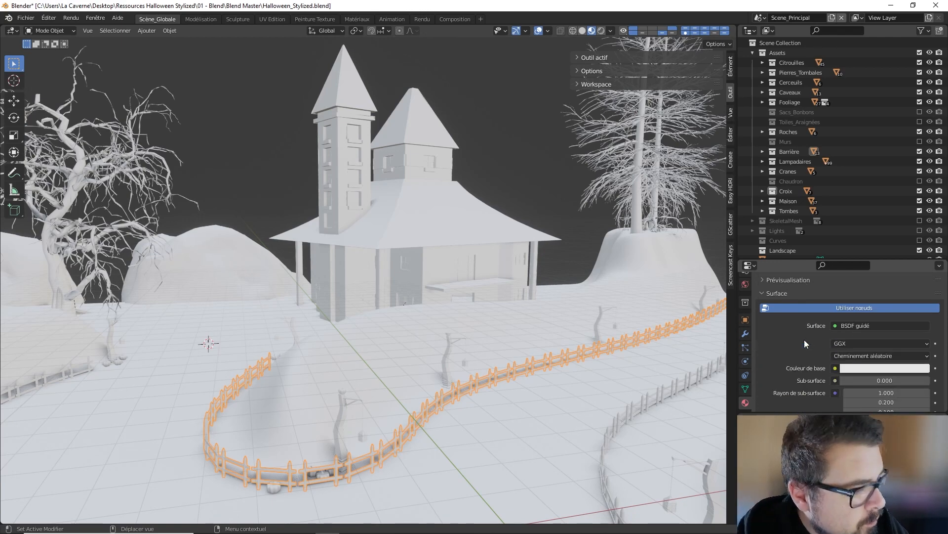
{"action": "left_click", "coordinate": [835, 368]}
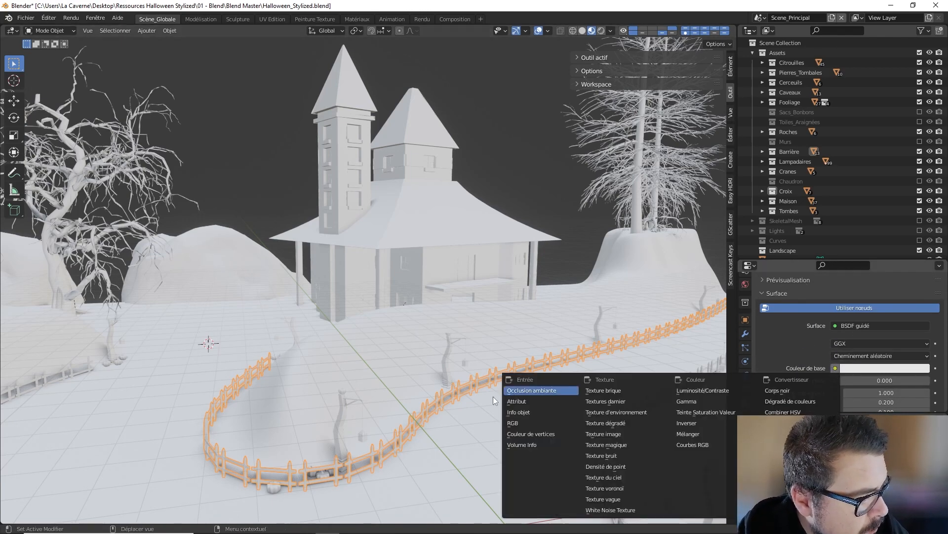
{"action": "left_click", "coordinate": [518, 392]}
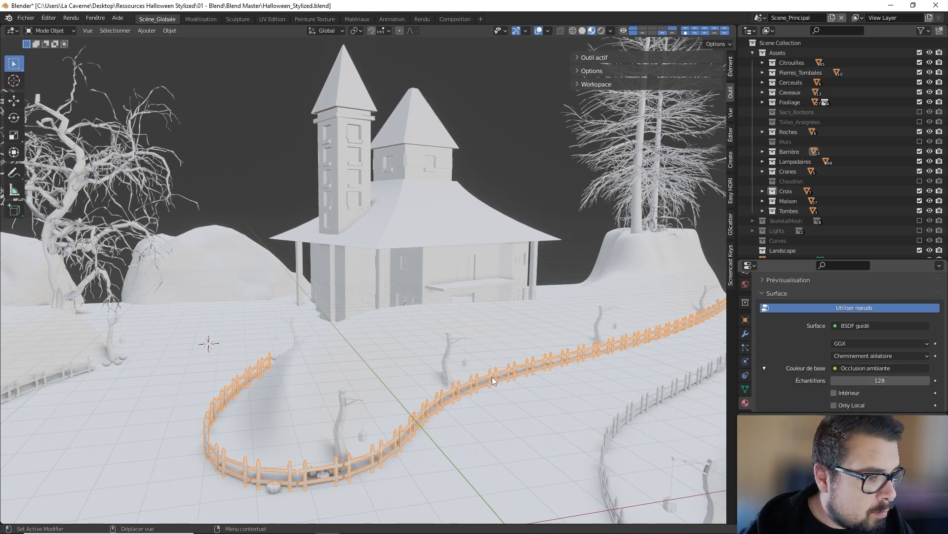
Select the rectangular tomb on the hill, feed its material's base color with Ambient Occlusion at 128 samples, and deselect it.
{"action": "middle_click_drag", "start_coordinate": [492, 376], "coordinate": [321, 345]}
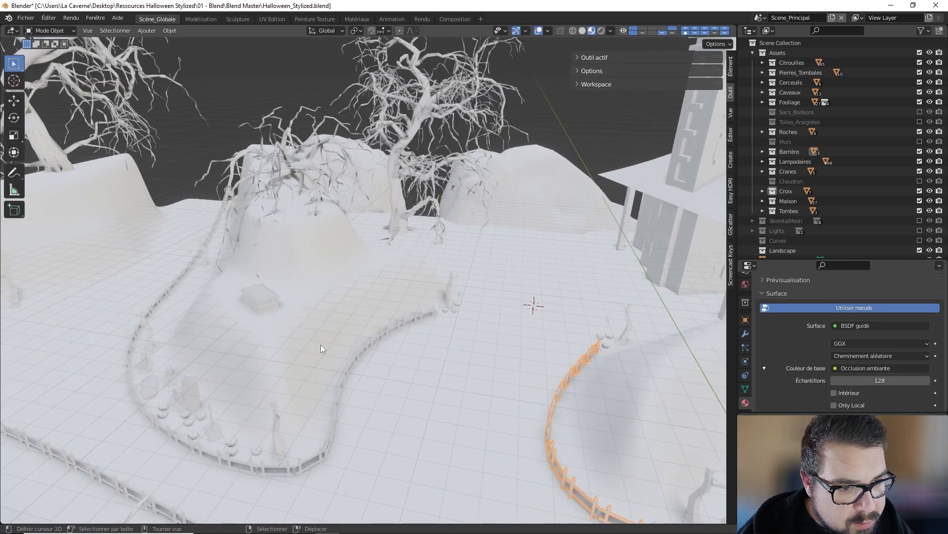
{"action": "left_click", "coordinate": [271, 307]}
{"action": "left_click", "coordinate": [835, 368]}
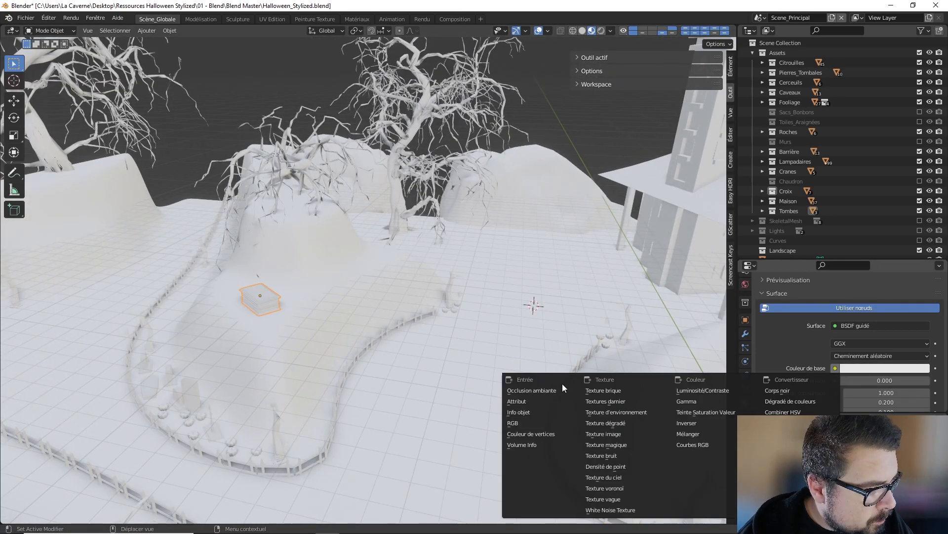
{"action": "key", "text": "Return"}
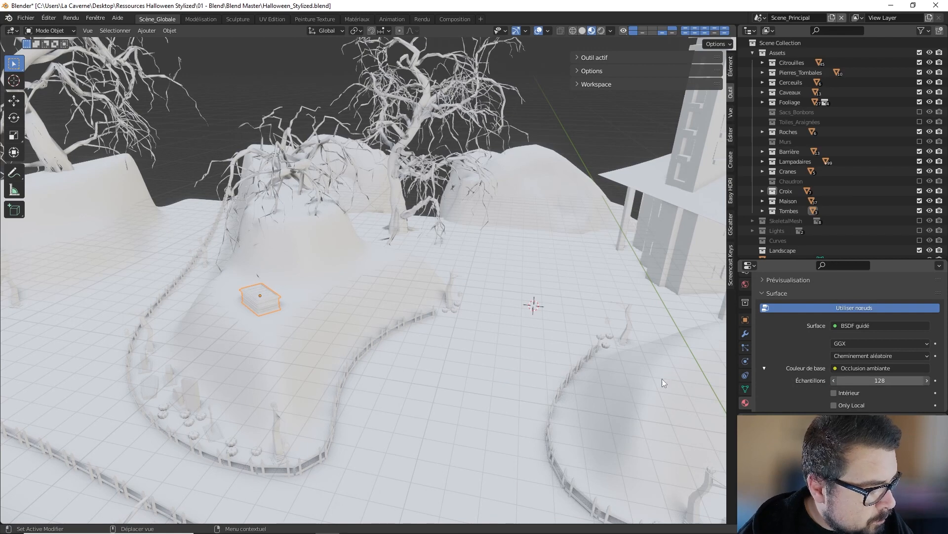
{"action": "key", "text": "a"}
{"action": "left_click", "coordinate": [300, 272]}
Select the upright coffin among the graves and feed its material's base color with Ambient Occlusion at 128 samples.
{"action": "middle_click_drag", "start_coordinate": [250, 316], "coordinate": [298, 324], "text": "shift"}
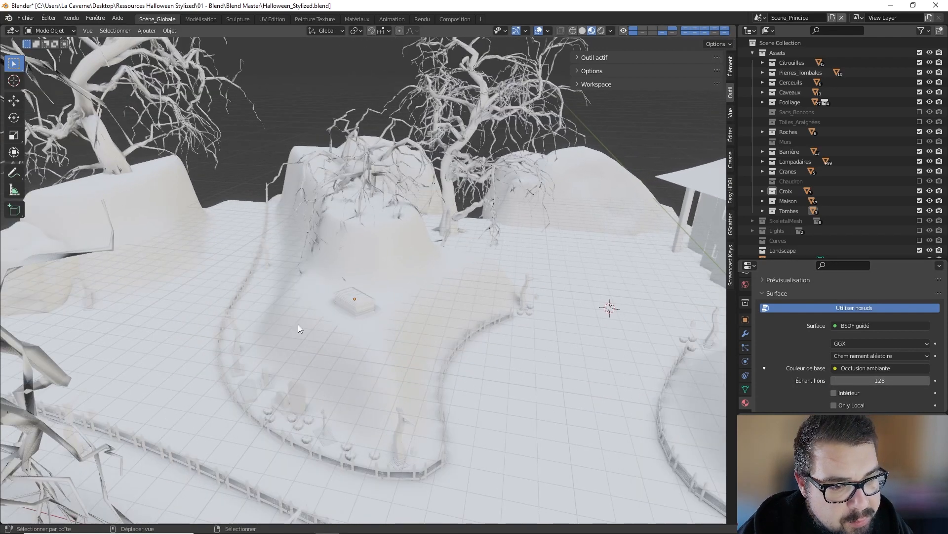
{"action": "scroll", "coordinate": [278, 386], "scroll_direction": "up", "scroll_amount": 2}
{"action": "middle_click_drag", "start_coordinate": [278, 386], "coordinate": [294, 340], "text": "shift"}
{"action": "scroll", "coordinate": [295, 340], "scroll_direction": "up", "scroll_amount": 3}
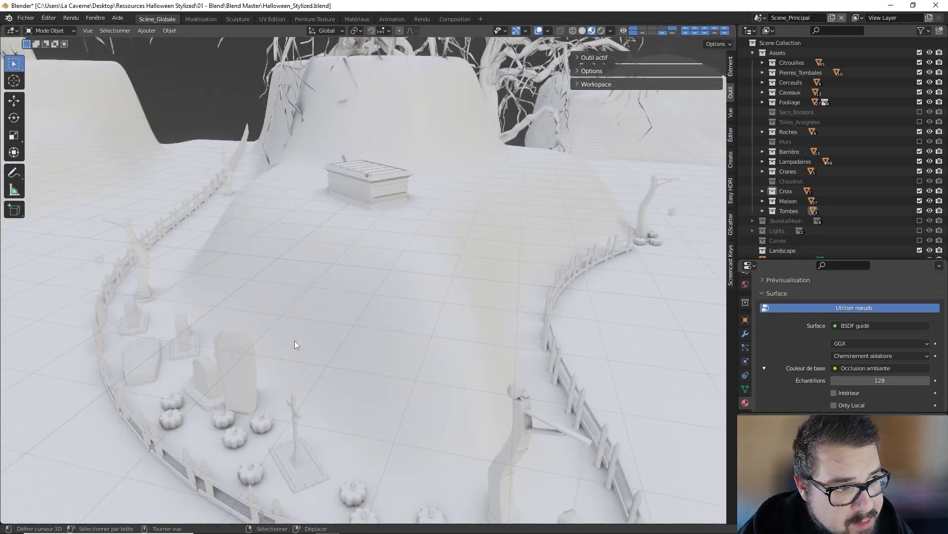
{"action": "left_click", "coordinate": [247, 381]}
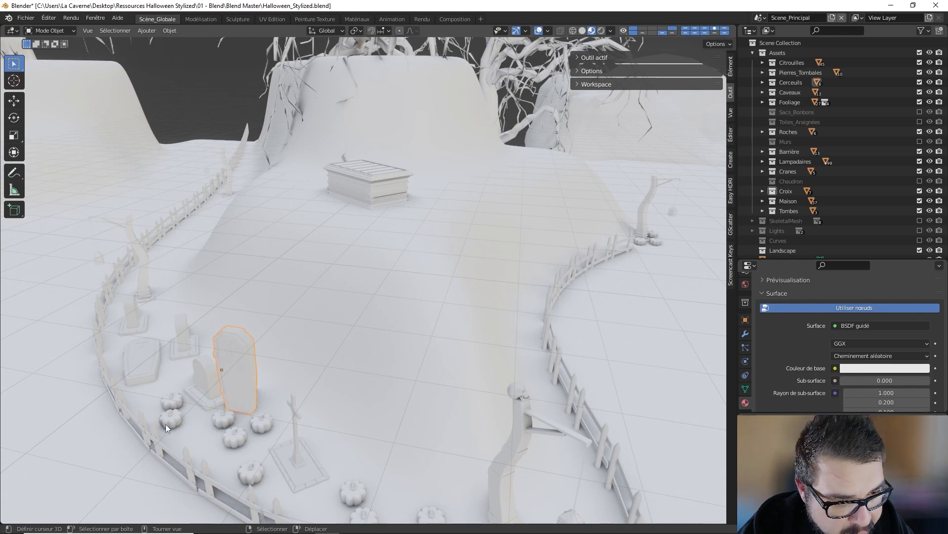
{"action": "left_click", "coordinate": [835, 368]}
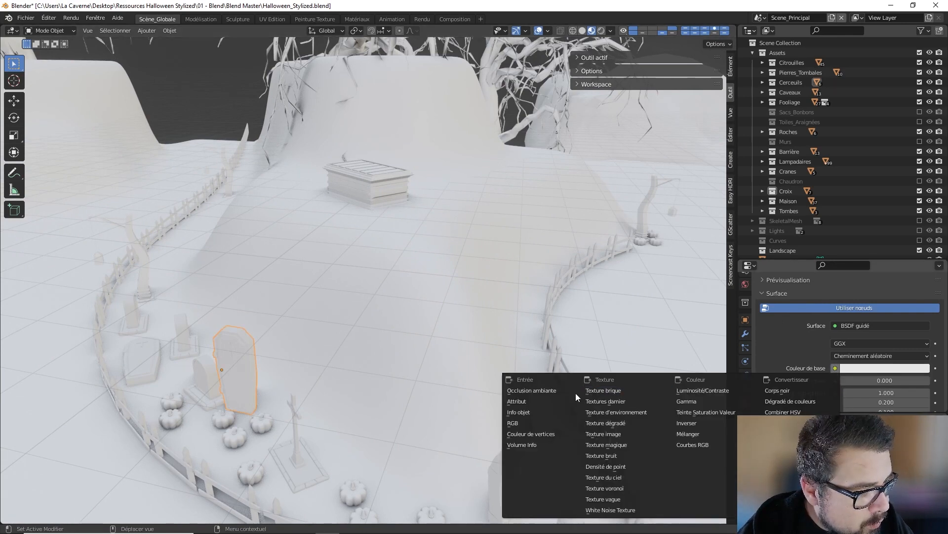
{"action": "left_click", "coordinate": [552, 390]}
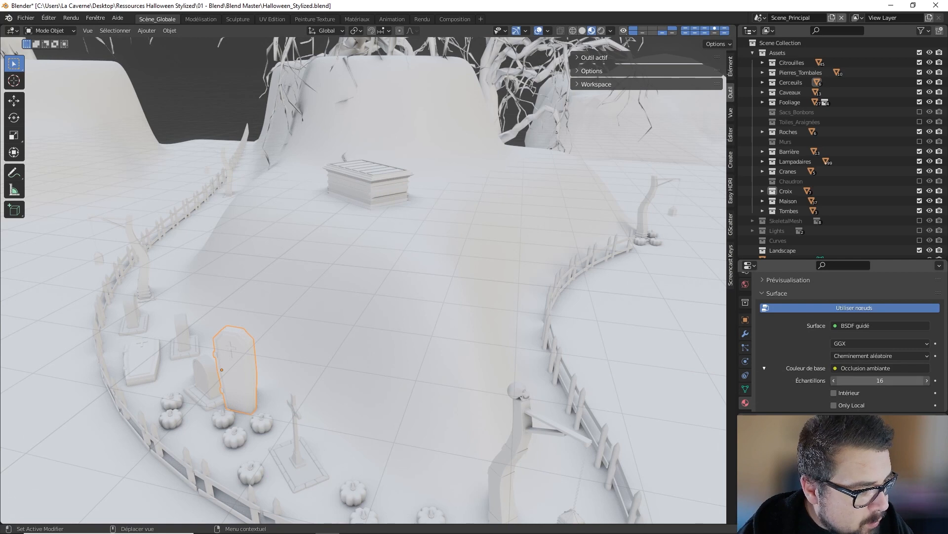
{"action": "left_click_drag", "start_coordinate": [880, 380], "coordinate": [929, 380]}
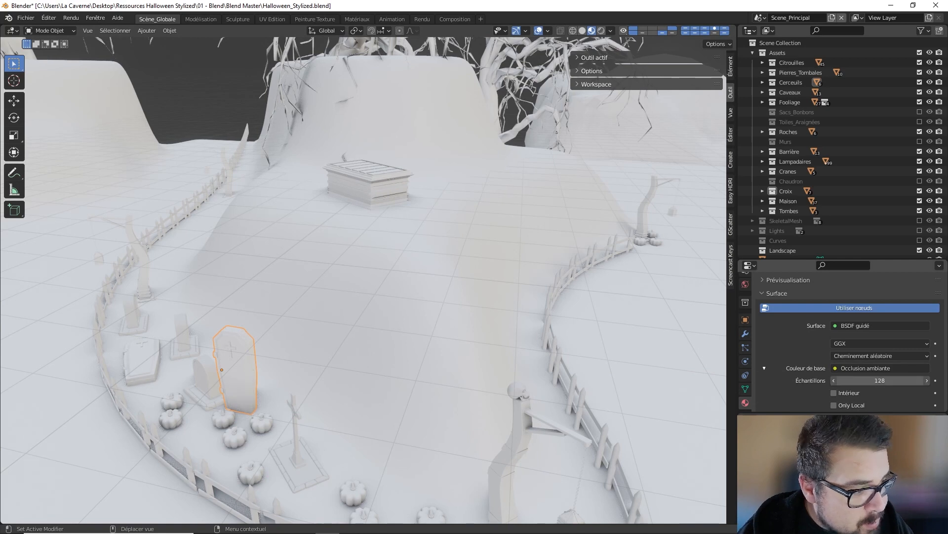
Feed the base color of the rounded tombstone beside the upright coffin with Ambient Occlusion at 128 samples, and deselect the tombstone.
{"action": "left_click", "coordinate": [206, 377]}
{"action": "left_click", "coordinate": [835, 368]}
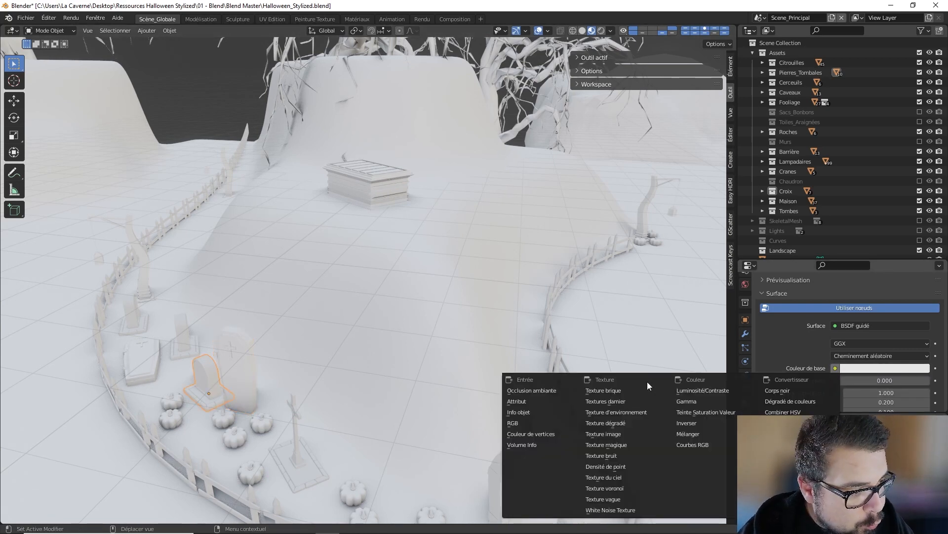
{"action": "left_click", "coordinate": [561, 391]}
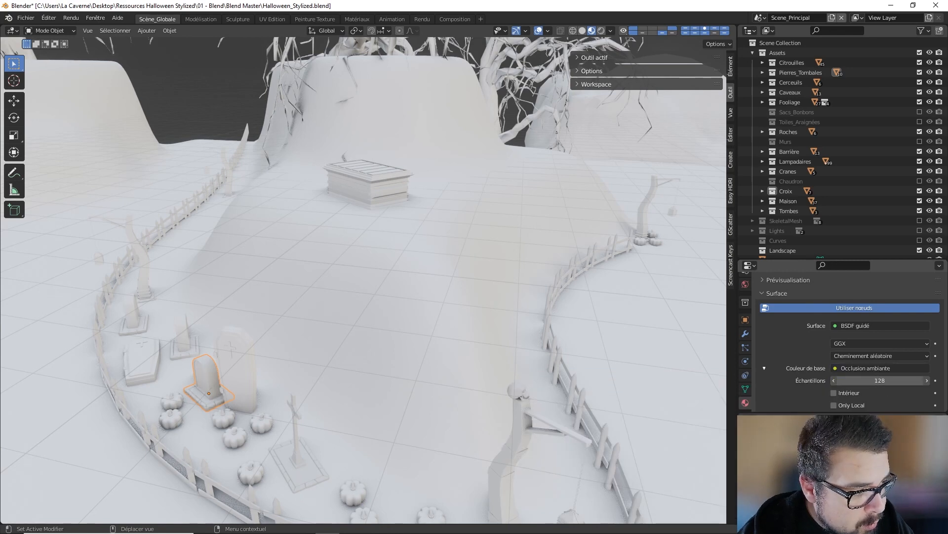
{"action": "key", "text": "a"}
{"action": "left_click", "coordinate": [247, 298]}
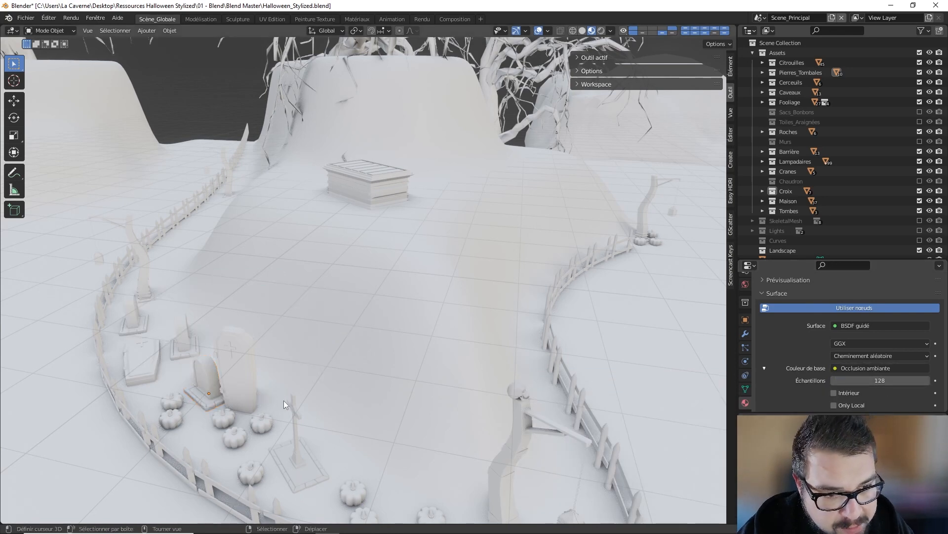
Select the grave cross near the pumpkins and feed the base color of M_Croix.002 with Ambient Occlusion at 118 samples.
{"action": "left_click", "coordinate": [306, 453]}
{"action": "scroll", "coordinate": [858, 331], "scroll_direction": "up", "scroll_amount": 1}
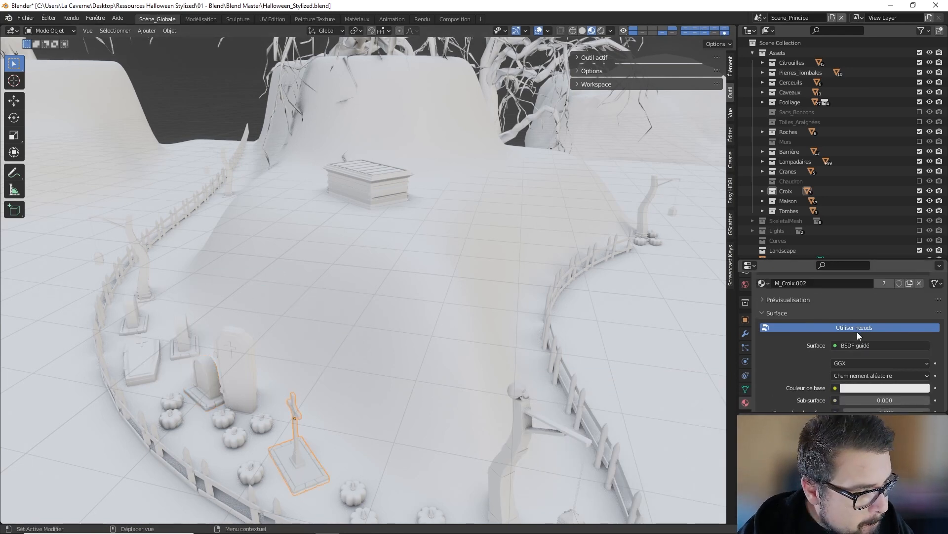
{"action": "scroll", "coordinate": [852, 372], "scroll_direction": "down", "scroll_amount": 1}
{"action": "left_click", "coordinate": [835, 368]}
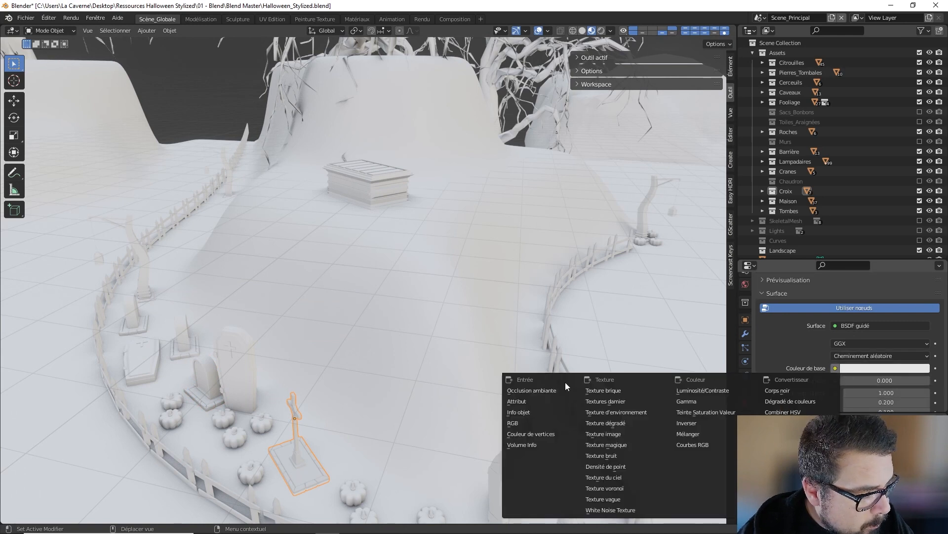
{"action": "left_click", "coordinate": [538, 391]}
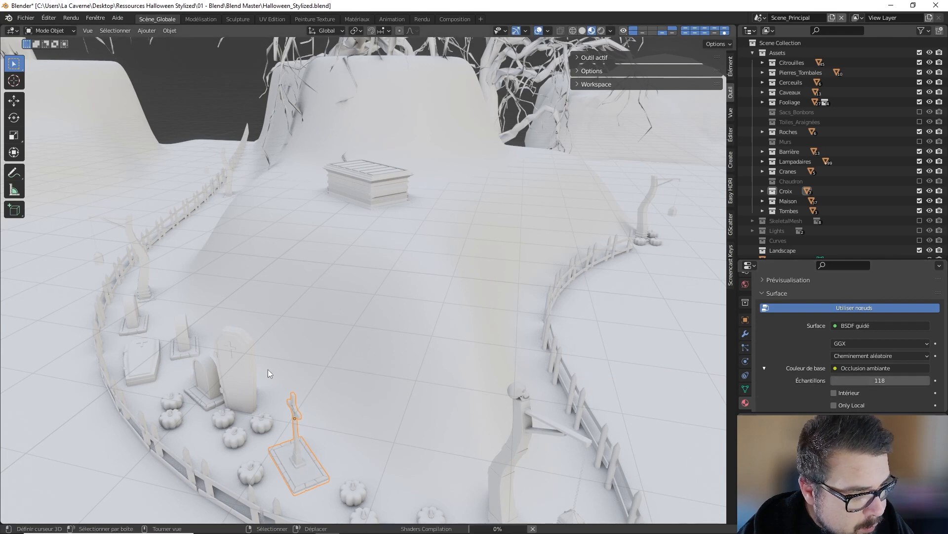
Inspect the fenced graveyard and check the materials of the landscape and the coffin lying beside the fence.
{"action": "middle_click_drag", "start_coordinate": [270, 369], "coordinate": [250, 361]}
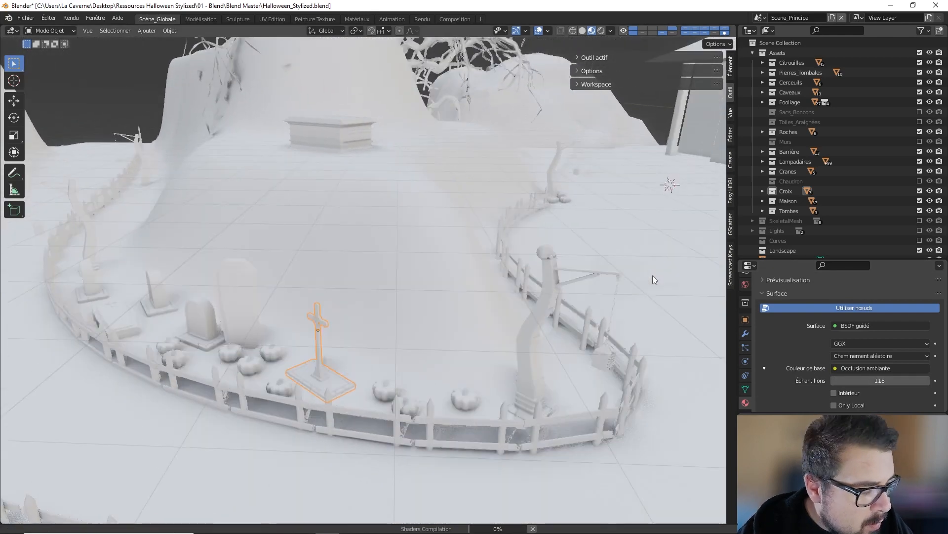
{"action": "left_click", "coordinate": [653, 276]}
{"action": "middle_click_drag", "start_coordinate": [653, 275], "coordinate": [398, 307]}
{"action": "middle_click_drag", "start_coordinate": [459, 339], "coordinate": [476, 307]}
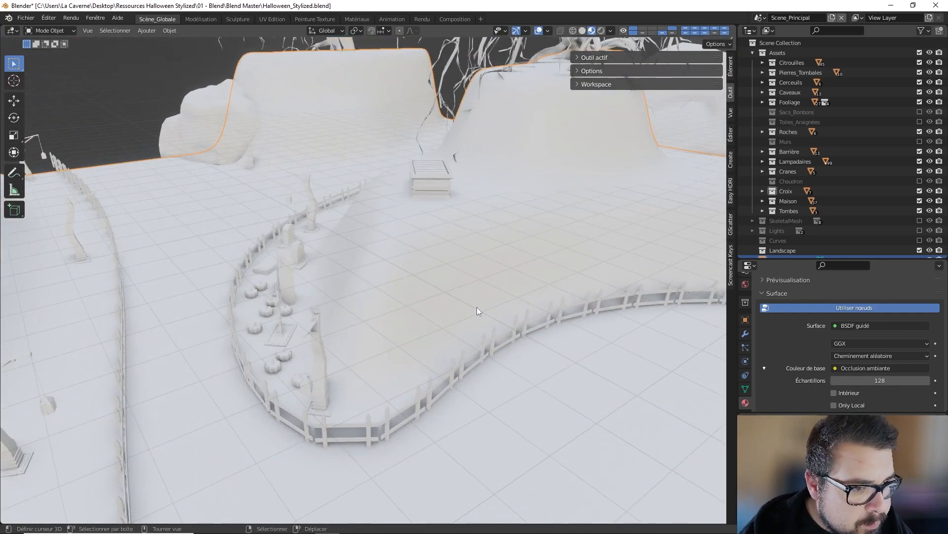
{"action": "middle_click_drag", "start_coordinate": [371, 315], "coordinate": [435, 281]}
{"action": "scroll", "coordinate": [389, 270], "scroll_direction": "up", "scroll_amount": 3}
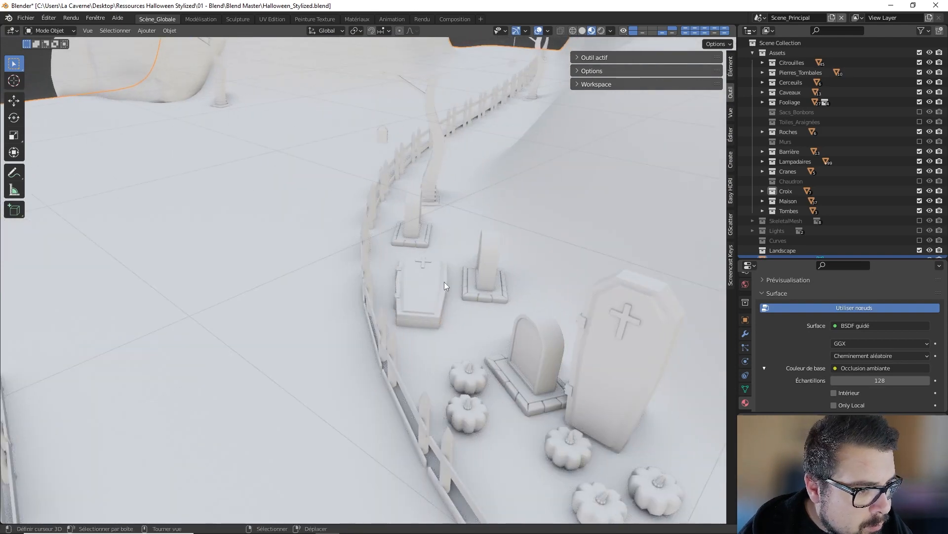
{"action": "left_click", "coordinate": [443, 282]}
{"action": "scroll", "coordinate": [891, 379], "scroll_direction": "up", "scroll_amount": 1}
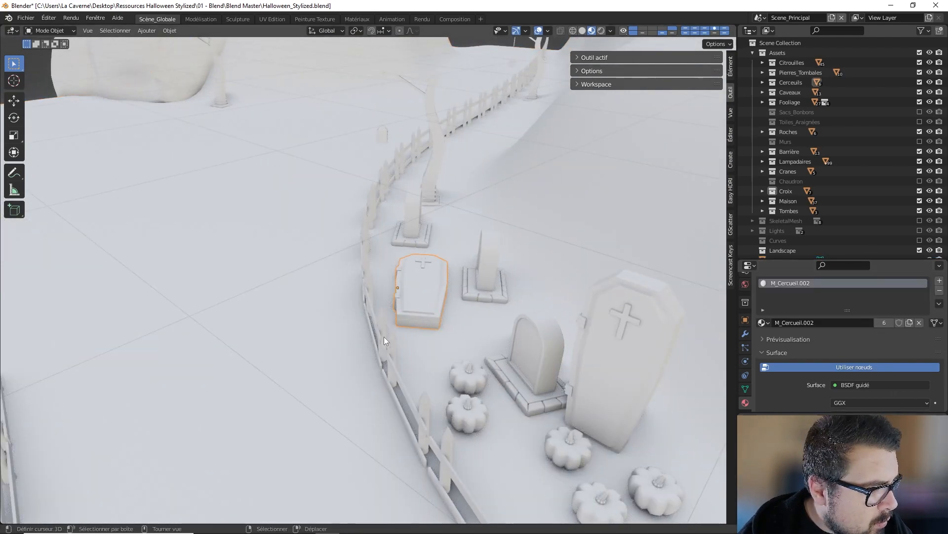
Select the skull on top of the stone lamppost, feed M_CraneStylized's base color with Ambient Occlusion at 128 samples, and deselect it.
{"action": "scroll", "coordinate": [381, 336], "scroll_direction": "down", "scroll_amount": 4}
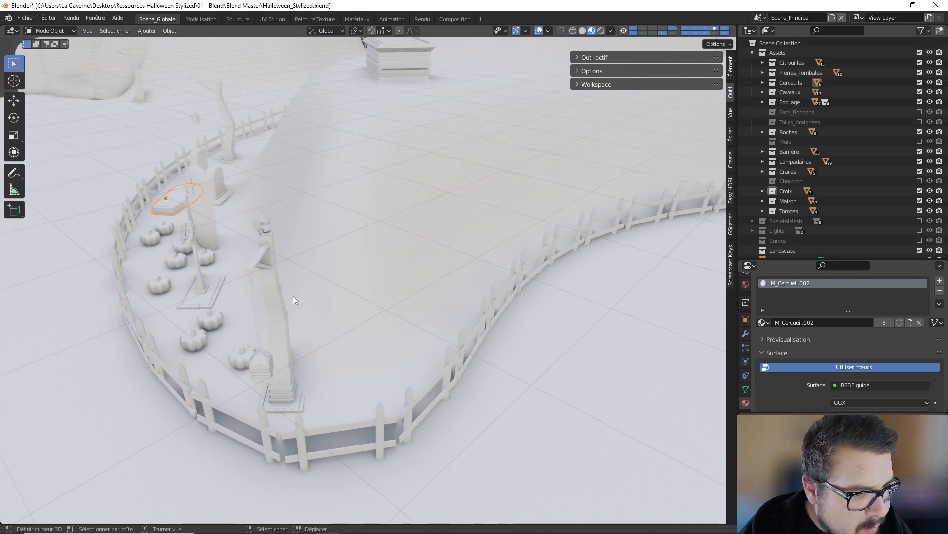
{"action": "left_click", "coordinate": [266, 230]}
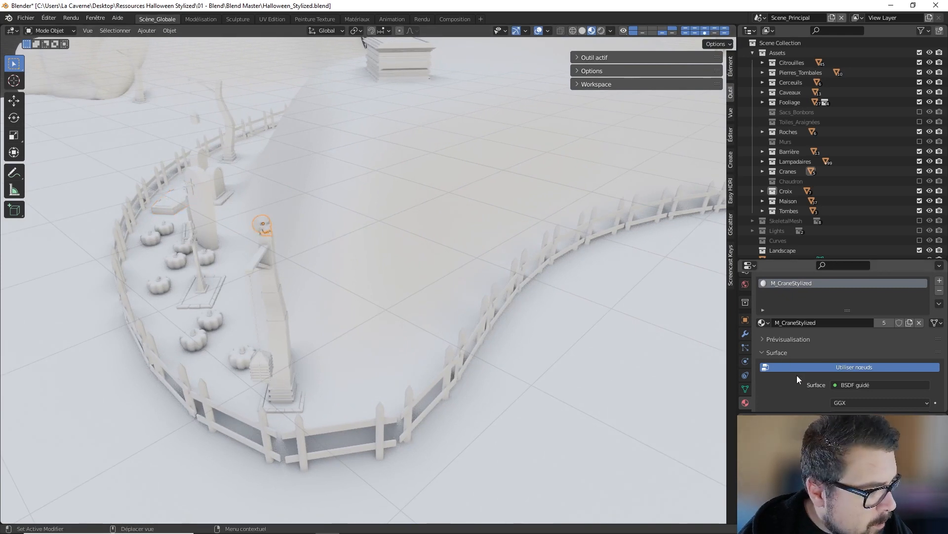
{"action": "scroll", "coordinate": [796, 375], "scroll_direction": "down", "scroll_amount": 2}
{"action": "left_click", "coordinate": [835, 388]}
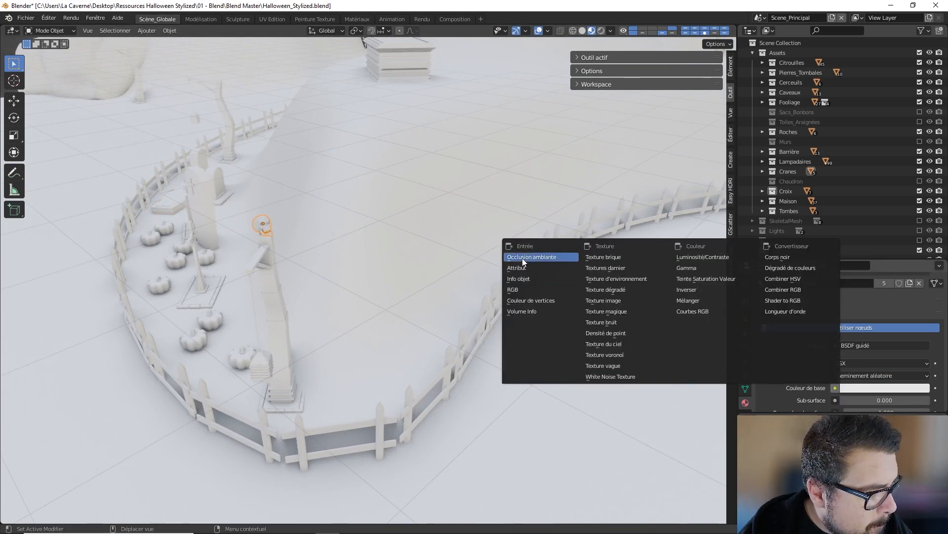
{"action": "left_click", "coordinate": [522, 258]}
{"action": "scroll", "coordinate": [840, 375], "scroll_direction": "down", "scroll_amount": 2}
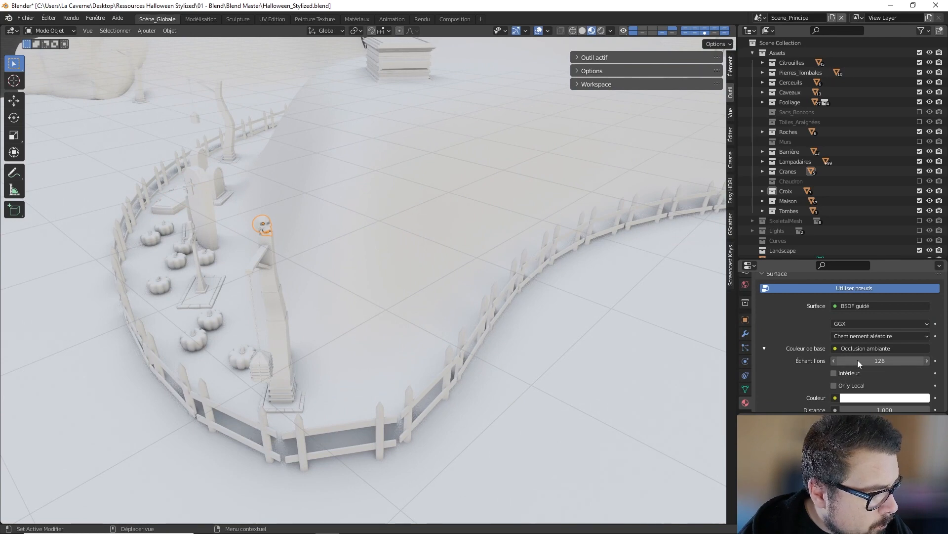
{"action": "key", "text": "a"}
{"action": "left_click", "coordinate": [245, 222]}
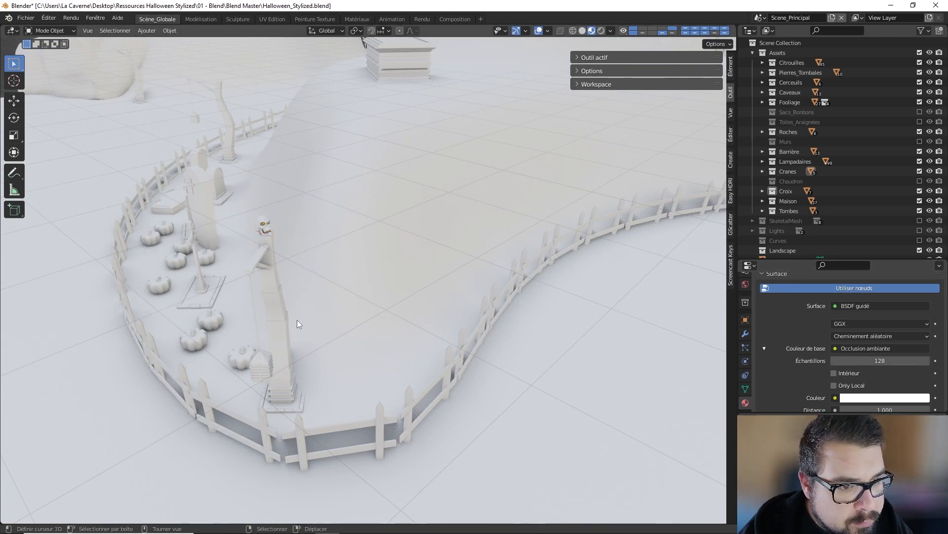
Select a metal fence panel in front of the small crypt and feed its base color with Ambient Occlusion at 128 samples.
{"action": "scroll", "coordinate": [297, 319], "scroll_direction": "down", "scroll_amount": 5}
{"action": "middle_click_drag", "start_coordinate": [309, 325], "coordinate": [320, 286]}
{"action": "scroll", "coordinate": [326, 286], "scroll_direction": "up", "scroll_amount": 2}
{"action": "scroll", "coordinate": [325, 266], "scroll_direction": "up", "scroll_amount": 3}
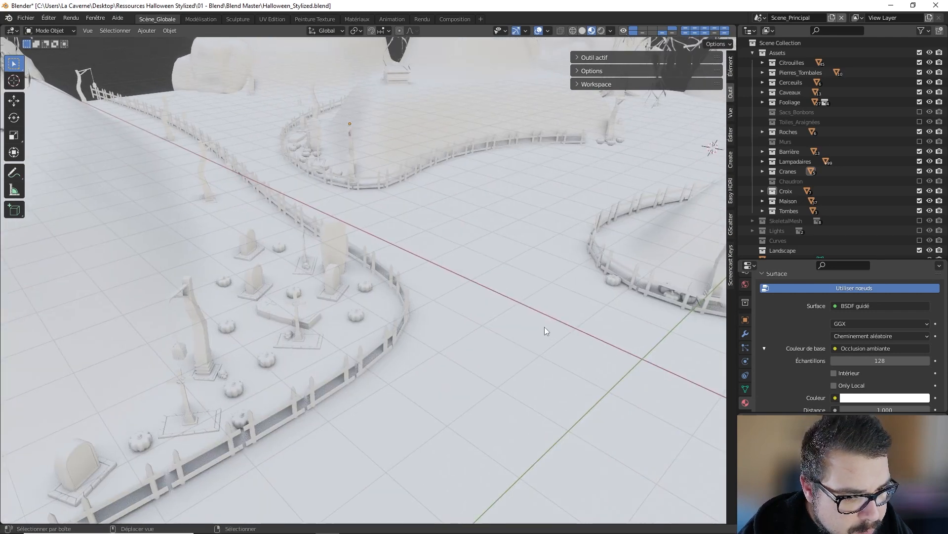
{"action": "middle_click_drag", "start_coordinate": [545, 327], "coordinate": [462, 303]}
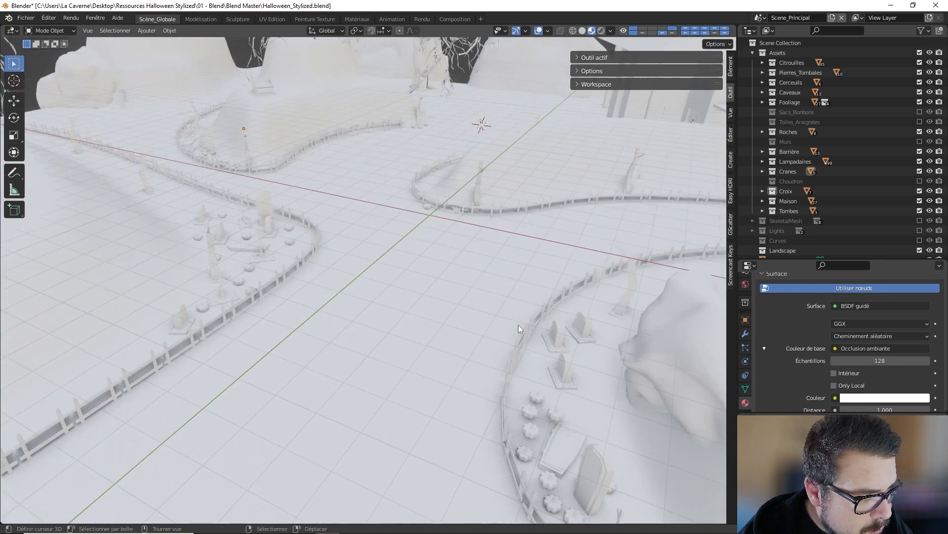
{"action": "left_click", "coordinate": [517, 325]}
{"action": "scroll", "coordinate": [426, 333], "scroll_direction": "down", "scroll_amount": 3}
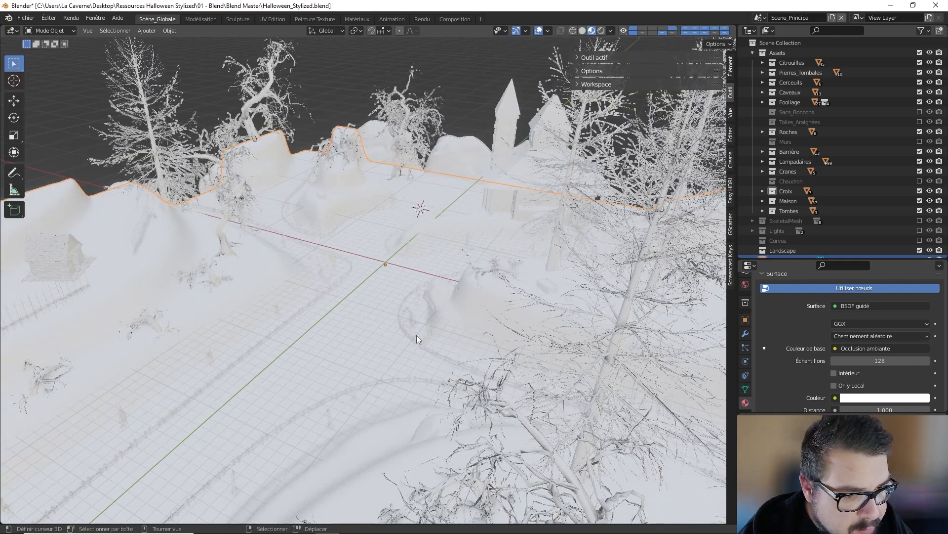
{"action": "middle_click_drag", "start_coordinate": [421, 334], "coordinate": [430, 330]}
{"action": "middle_click_drag", "start_coordinate": [365, 332], "coordinate": [387, 339], "text": "shift"}
{"action": "scroll", "coordinate": [387, 338], "scroll_direction": "up", "scroll_amount": 5}
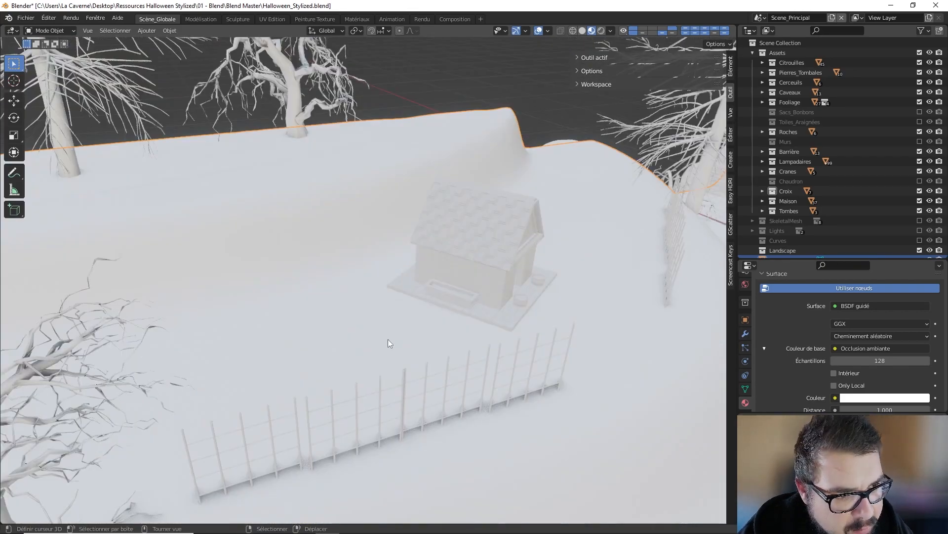
{"action": "left_click", "coordinate": [399, 384]}
{"action": "left_click", "coordinate": [834, 349]}
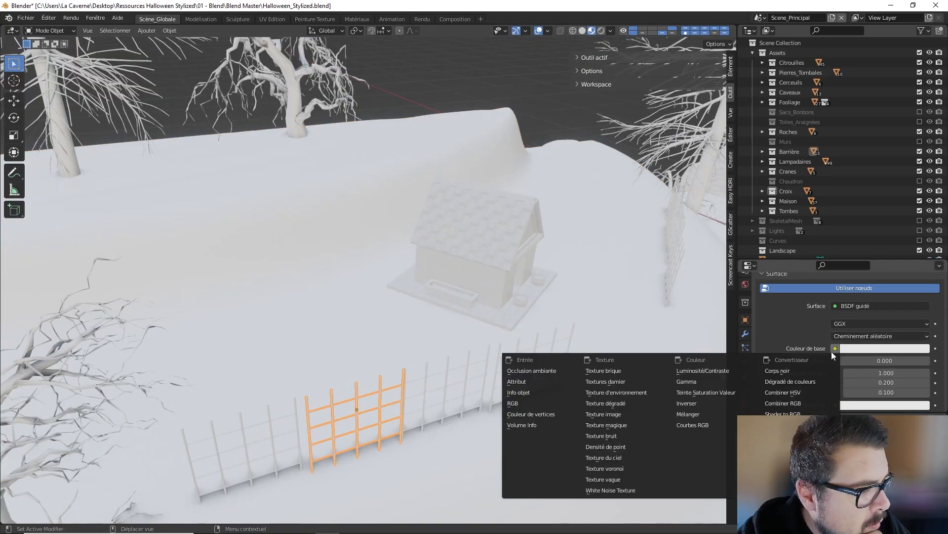
{"action": "left_click", "coordinate": [544, 371]}
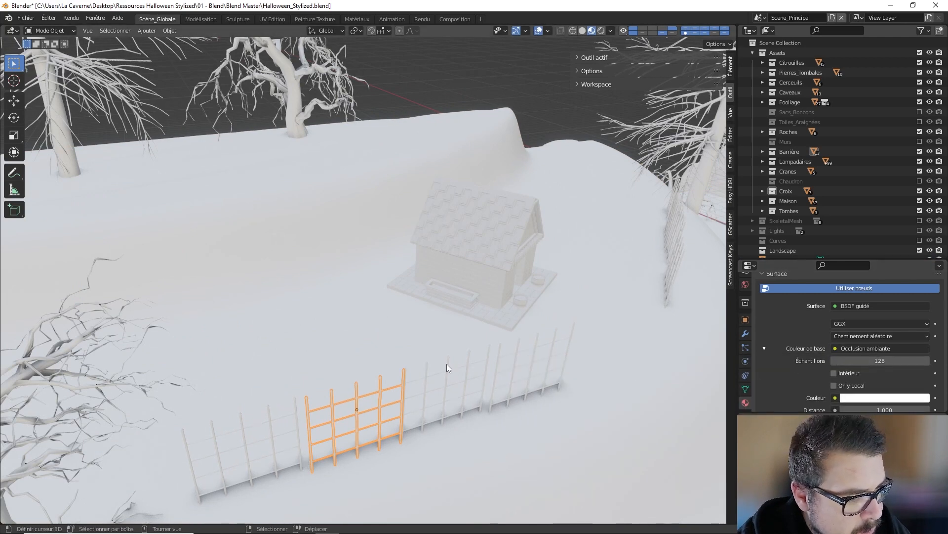
Select the small crypt's walls and feed the base color of M_Mur_Caveau.002 with Ambient Occlusion at 128 samples.
{"action": "left_click", "coordinate": [491, 280]}
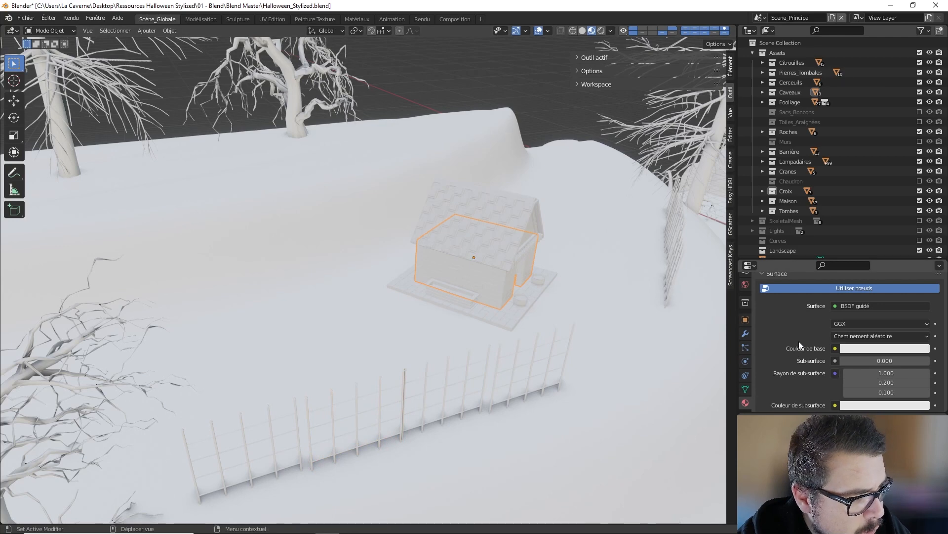
{"action": "left_click", "coordinate": [836, 349]}
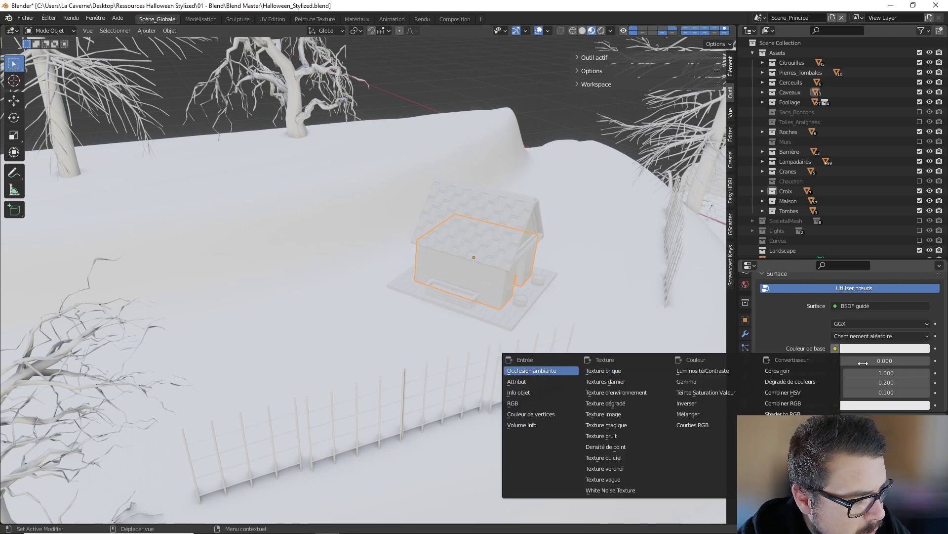
{"action": "key", "text": "Return"}
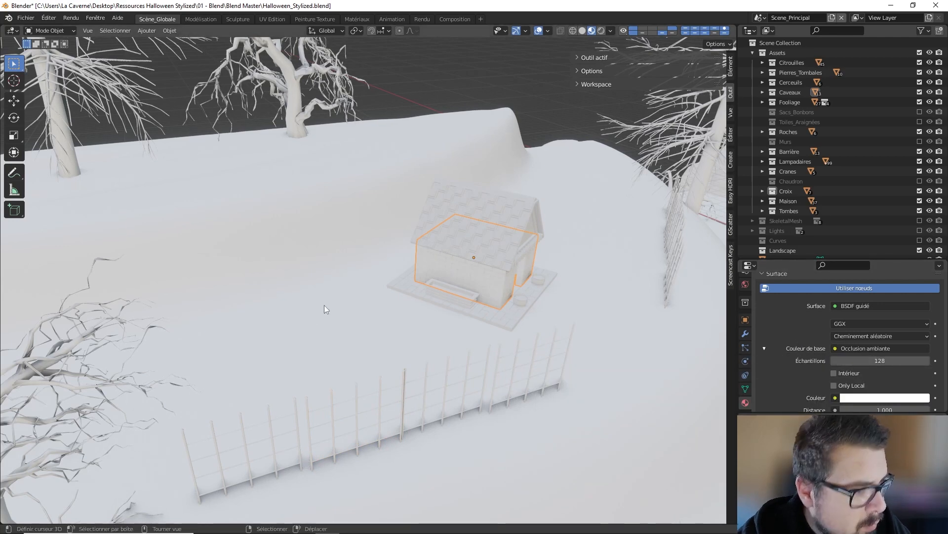
Select the crypt's roof and feed the base color of M_ToitCaveau.002 with Ambient Occlusion at 128 samples.
{"action": "middle_click_drag", "start_coordinate": [612, 302], "coordinate": [560, 307]}
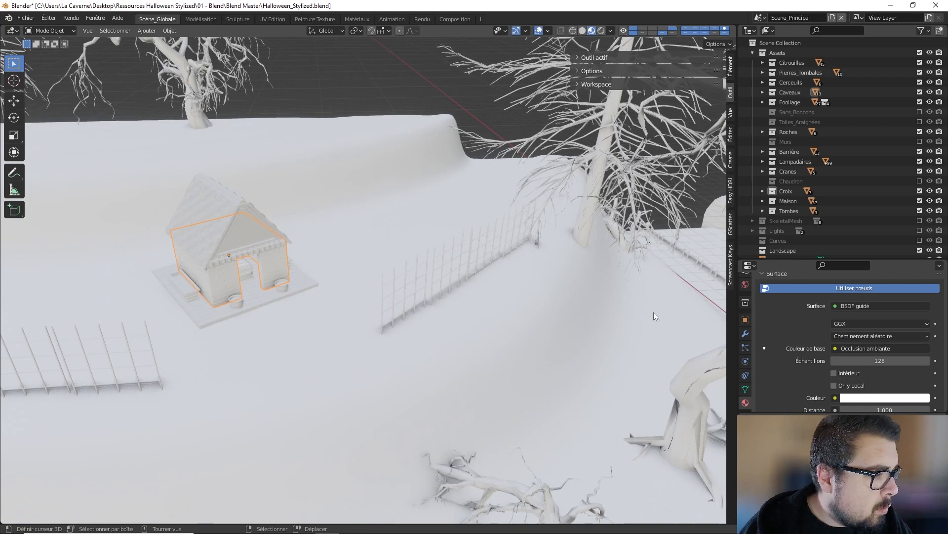
{"action": "left_click", "coordinate": [256, 215]}
{"action": "scroll", "coordinate": [872, 357], "scroll_direction": "up", "scroll_amount": 5}
{"action": "scroll", "coordinate": [860, 359], "scroll_direction": "down", "scroll_amount": 4}
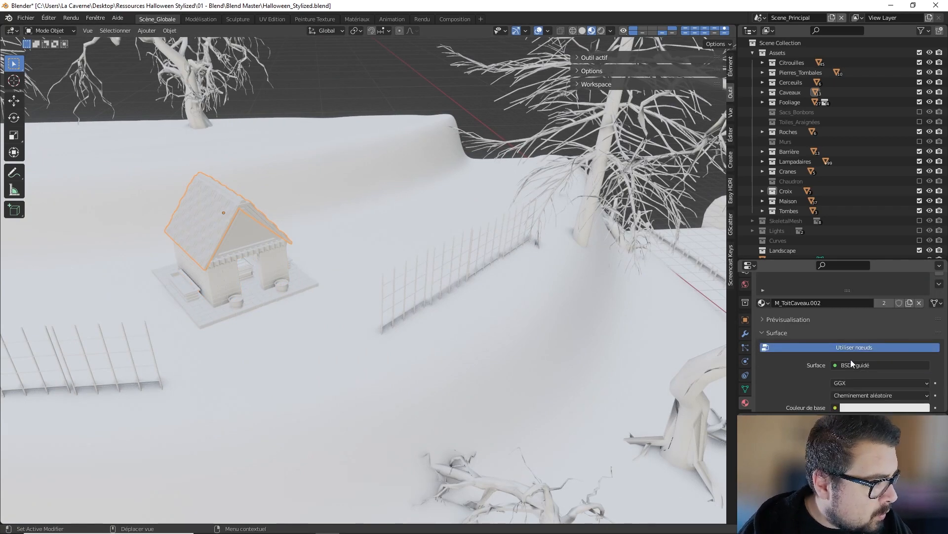
{"action": "left_click", "coordinate": [834, 368]}
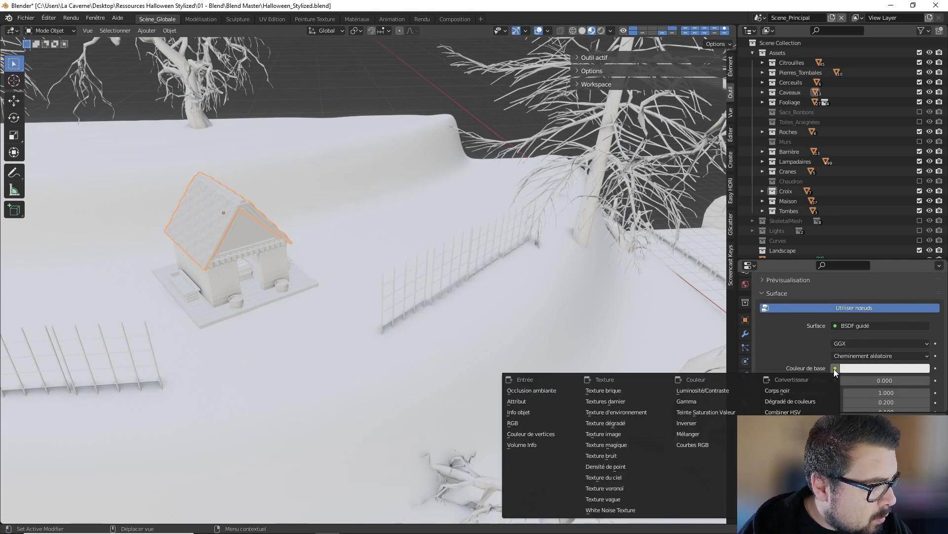
{"action": "left_click", "coordinate": [547, 385]}
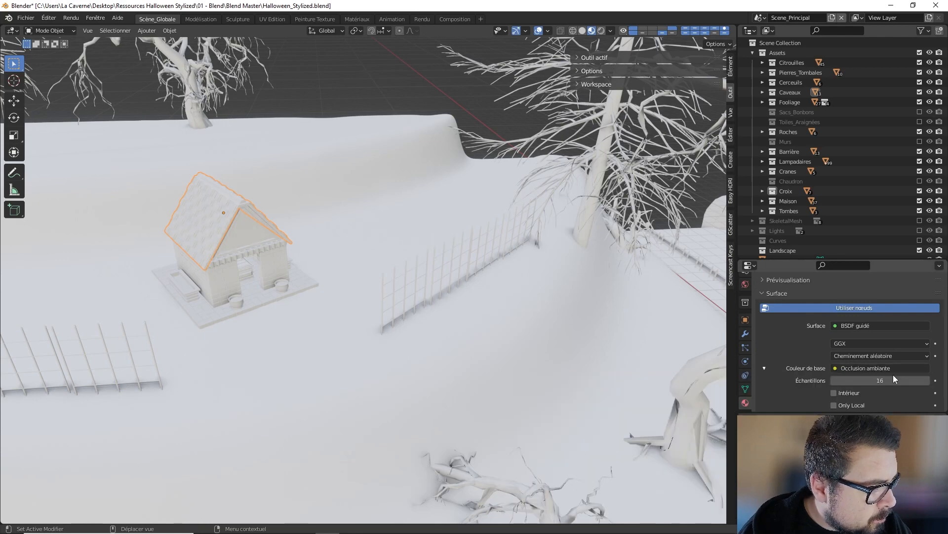
{"action": "left_click_drag", "start_coordinate": [894, 380], "coordinate": [919, 380]}
Check which materials the crypt's gable, walls and tiled roof use.
{"action": "scroll", "coordinate": [232, 297], "scroll_direction": "up", "scroll_amount": 5}
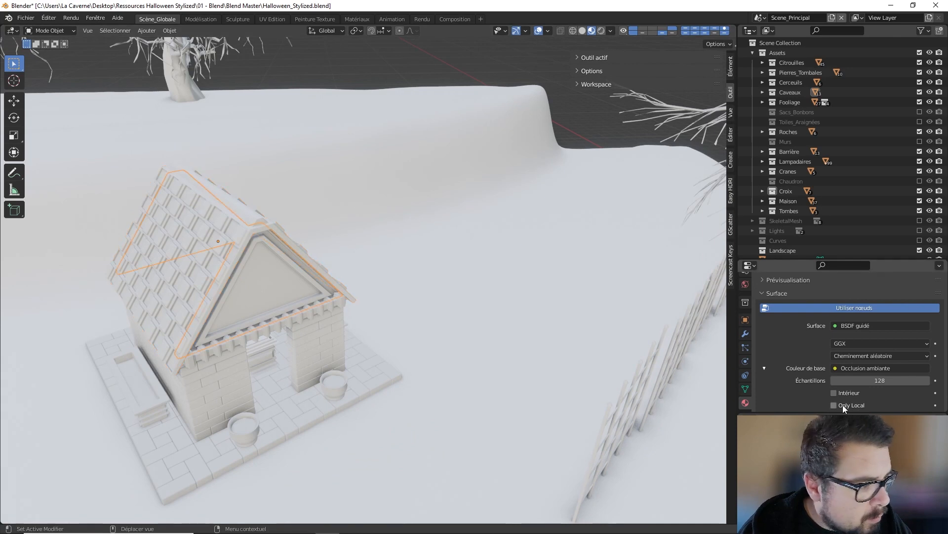
{"action": "scroll", "coordinate": [842, 404], "scroll_direction": "up", "scroll_amount": 4}
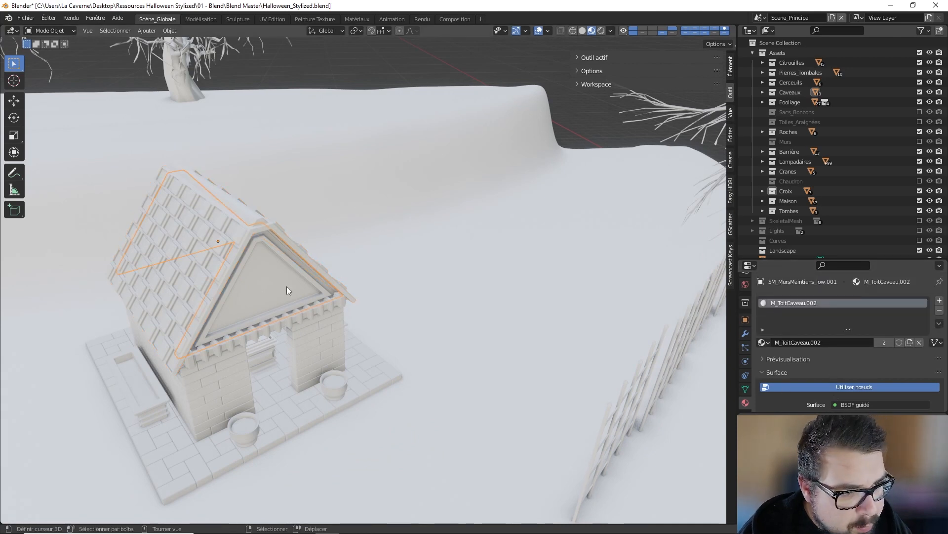
{"action": "left_click", "coordinate": [254, 221]}
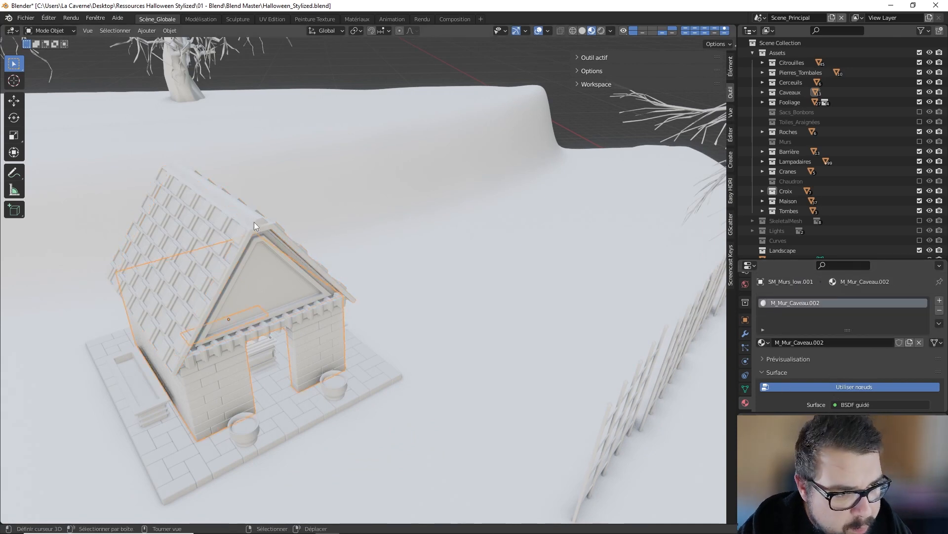
{"action": "left_click", "coordinate": [249, 280]}
{"action": "left_click", "coordinate": [224, 223]}
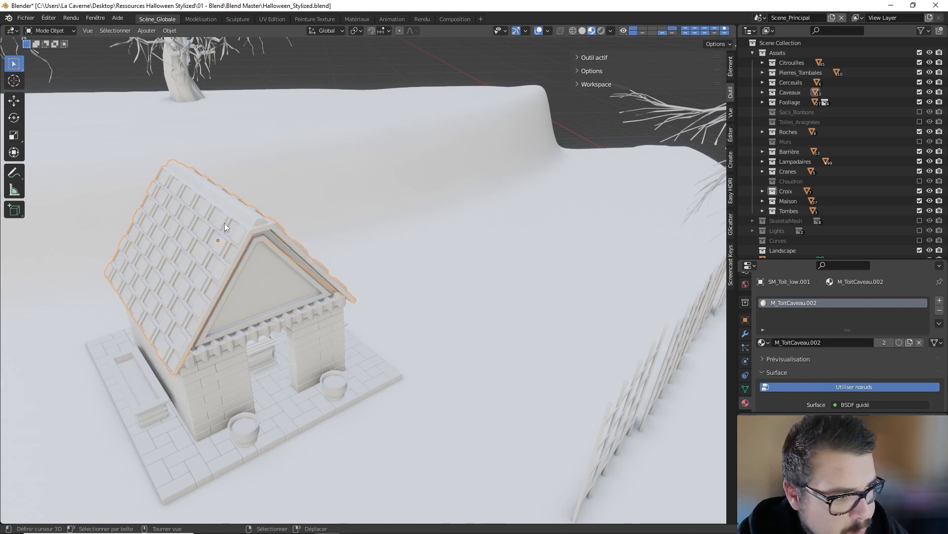
Select the soil in the flower pot by the crypt's entrance and feed the base color of M_PotFleur.002 with Ambient Occlusion.
{"action": "left_click", "coordinate": [238, 427]}
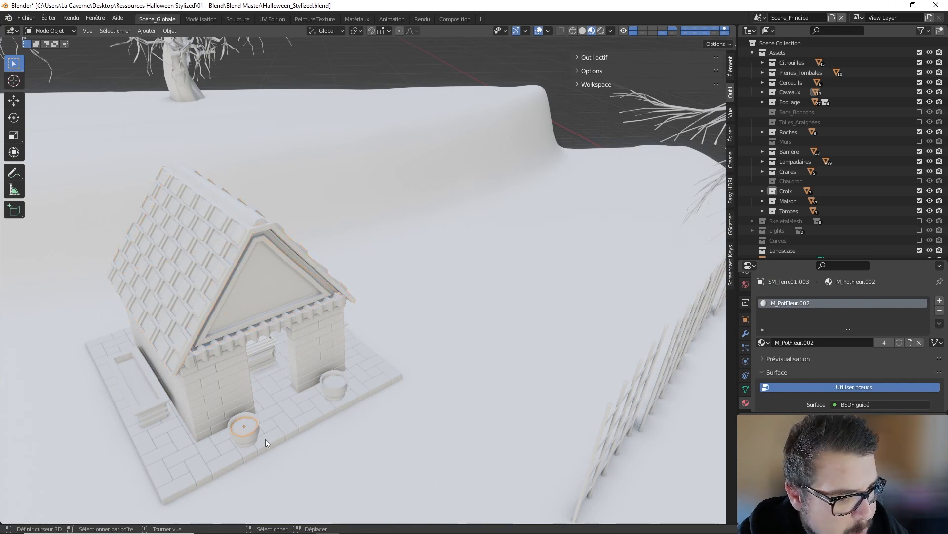
{"action": "scroll", "coordinate": [838, 405], "scroll_direction": "down", "scroll_amount": 2}
{"action": "scroll", "coordinate": [820, 393], "scroll_direction": "down", "scroll_amount": 1}
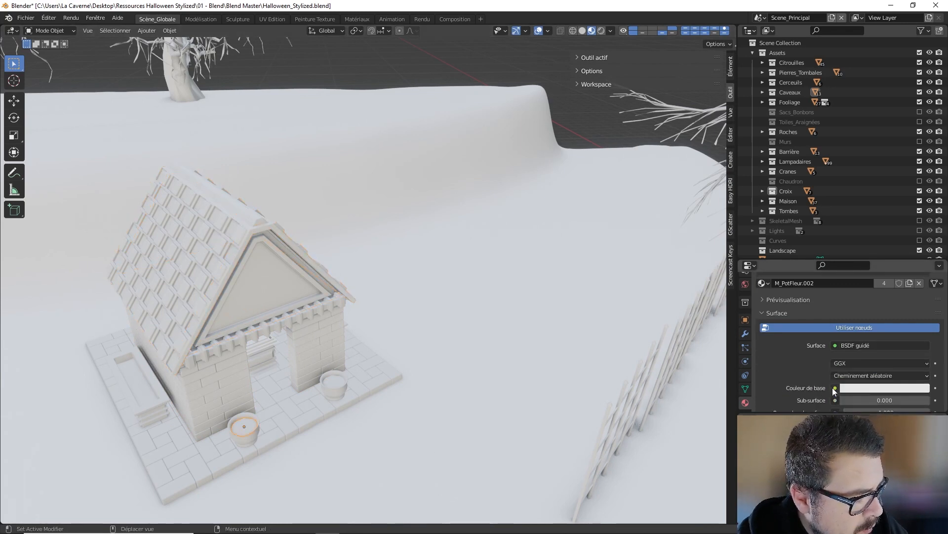
{"action": "left_click", "coordinate": [834, 387]}
{"action": "key", "text": "Return"}
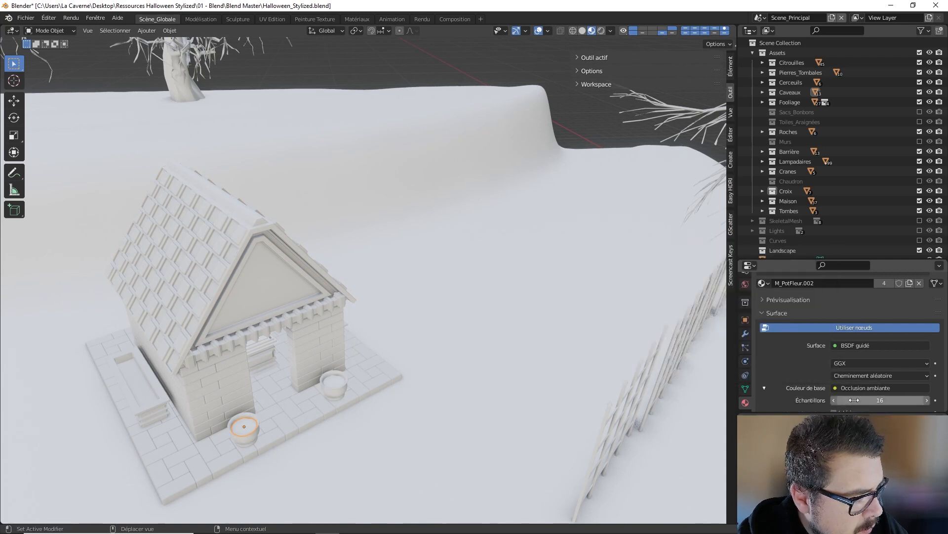
Select the flower trough beside the crypt wall and feed the base color of M_BacFleur.002 with Ambient Occlusion at 128 samples.
{"action": "left_click", "coordinate": [164, 398]}
{"action": "left_click", "coordinate": [835, 387]}
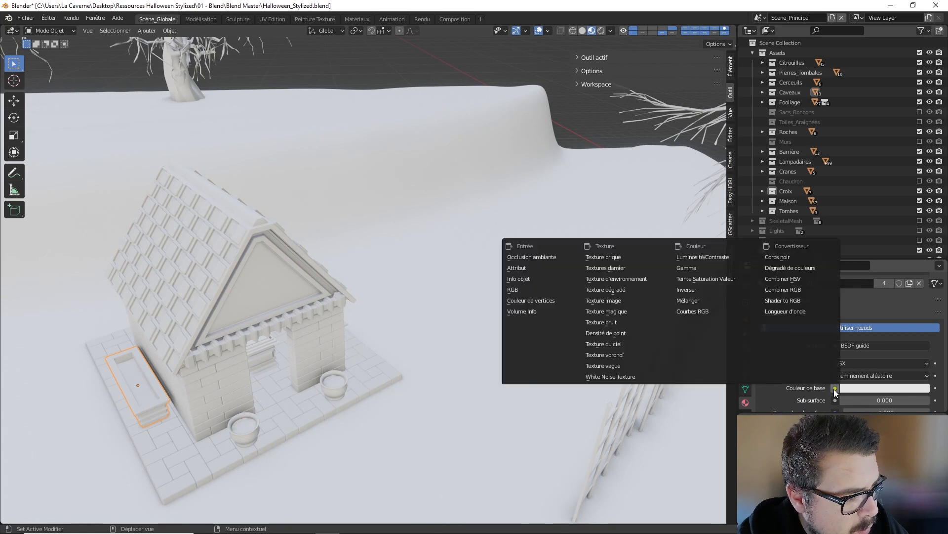
{"action": "left_click", "coordinate": [558, 256]}
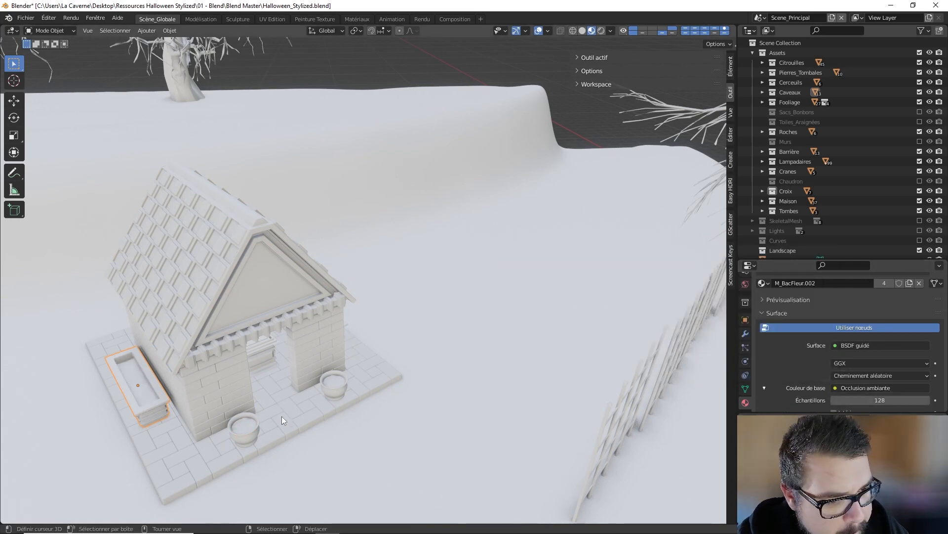
Feed the base color of the crypt's paved floor, M_SolCaveau.002, with Ambient Occlusion at 128 samples, and deselect everything.
{"action": "left_click", "coordinate": [254, 380]}
{"action": "left_click", "coordinate": [835, 388]}
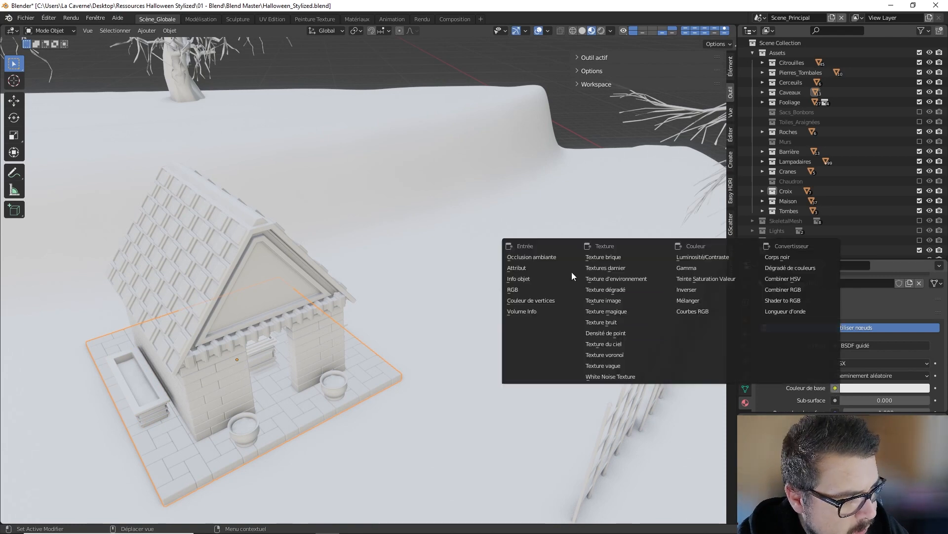
{"action": "left_click", "coordinate": [547, 255]}
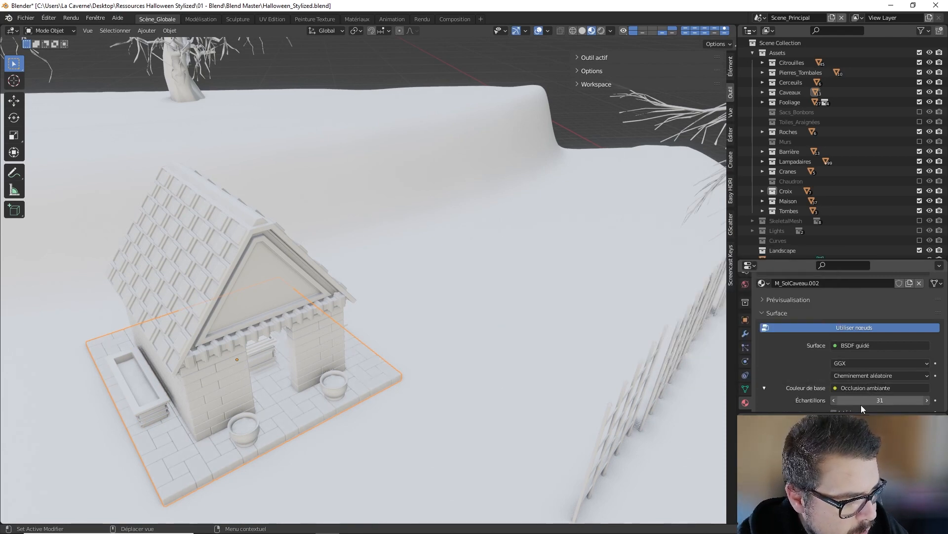
{"action": "left_click_drag", "start_coordinate": [884, 402], "coordinate": [939, 402]}
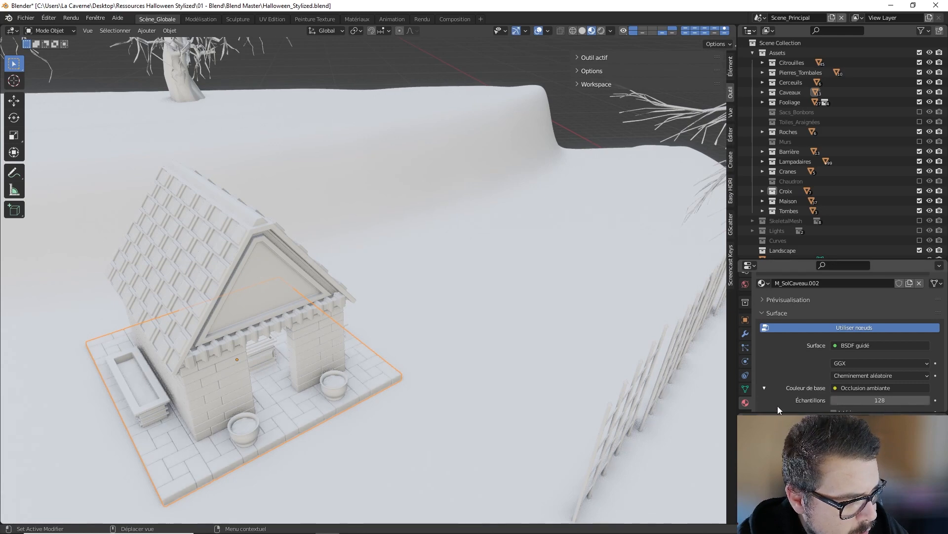
{"action": "key", "text": "a"}
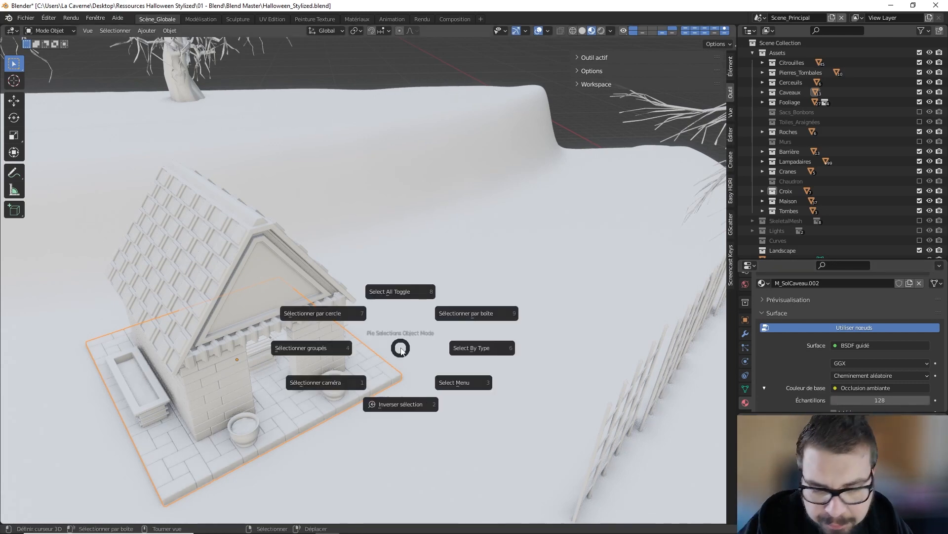
{"action": "left_click", "coordinate": [404, 302]}
Frame the whole scene along the fenced path, switch the viewport to solid shading and enable X-ray.
{"action": "middle_click_drag", "start_coordinate": [419, 331], "coordinate": [353, 342]}
{"action": "scroll", "coordinate": [381, 326], "scroll_direction": "down", "scroll_amount": 4}
{"action": "scroll", "coordinate": [421, 325], "scroll_direction": "down", "scroll_amount": 3}
{"action": "scroll", "coordinate": [352, 344], "scroll_direction": "up", "scroll_amount": 3}
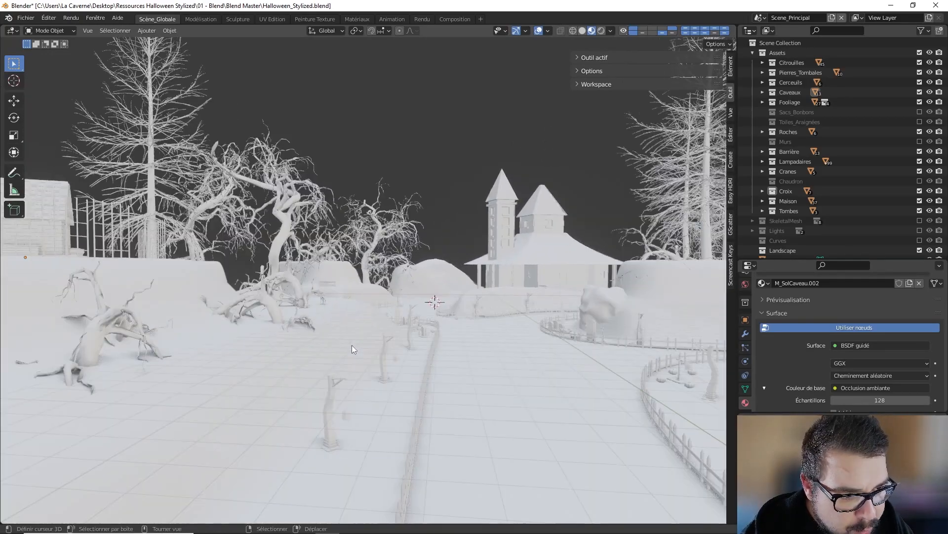
{"action": "scroll", "coordinate": [352, 344], "scroll_direction": "down", "scroll_amount": 2}
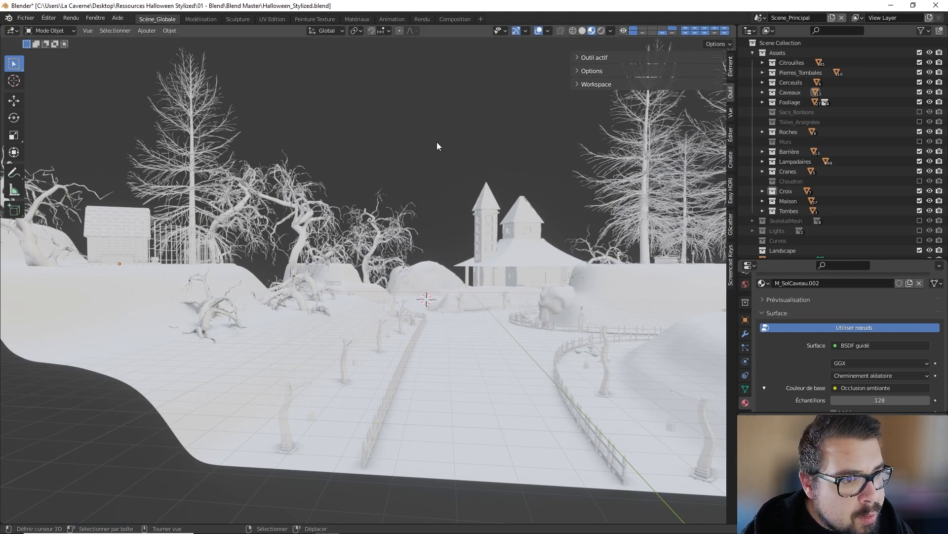
{"action": "left_click", "coordinate": [583, 31]}
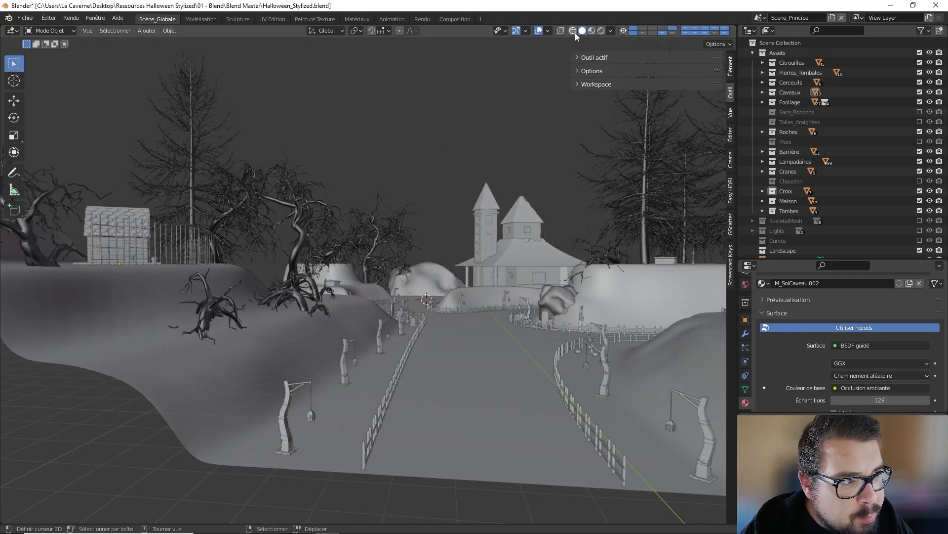
{"action": "left_click", "coordinate": [560, 31]}
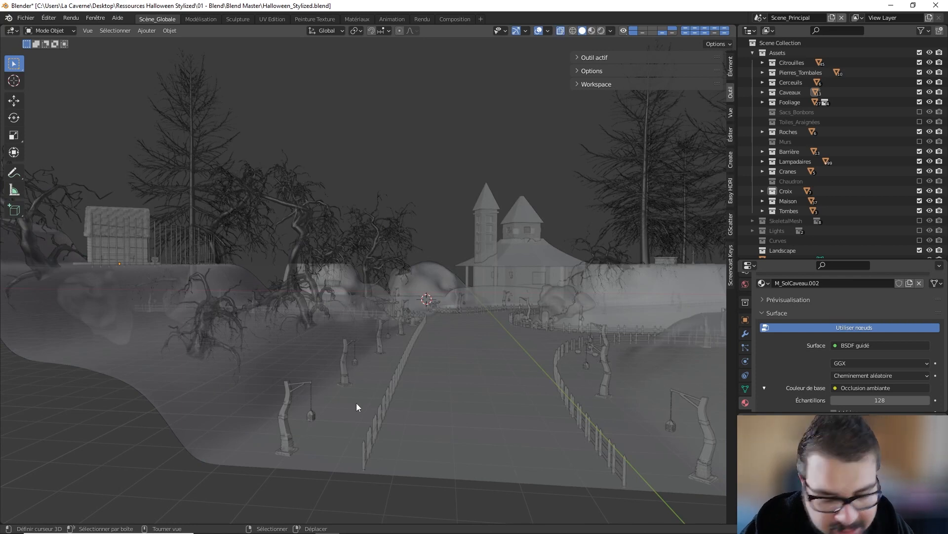
Try circle-selecting and joining the parts of the nearest lamppost on the crypt's side of the path, and undo the join.
{"action": "key", "text": "c"}
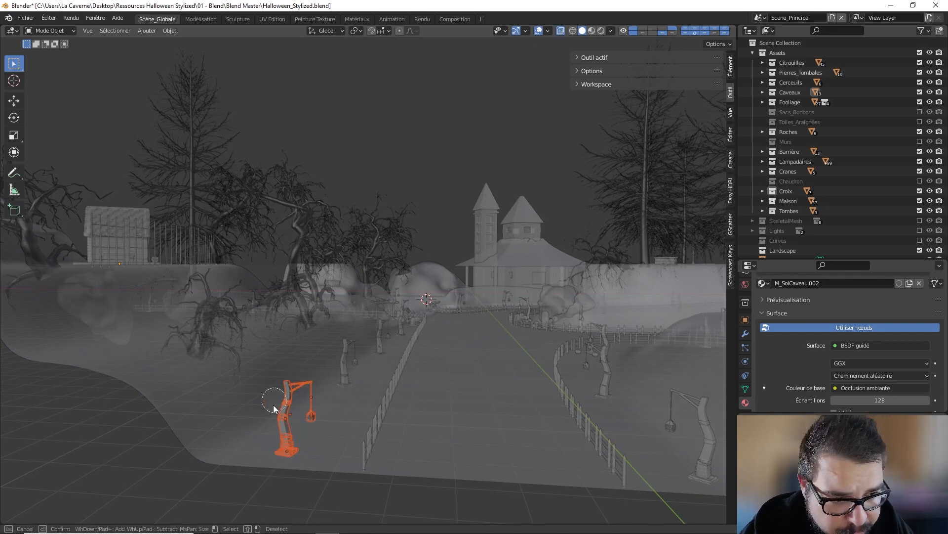
{"action": "key", "text": "Escape"}
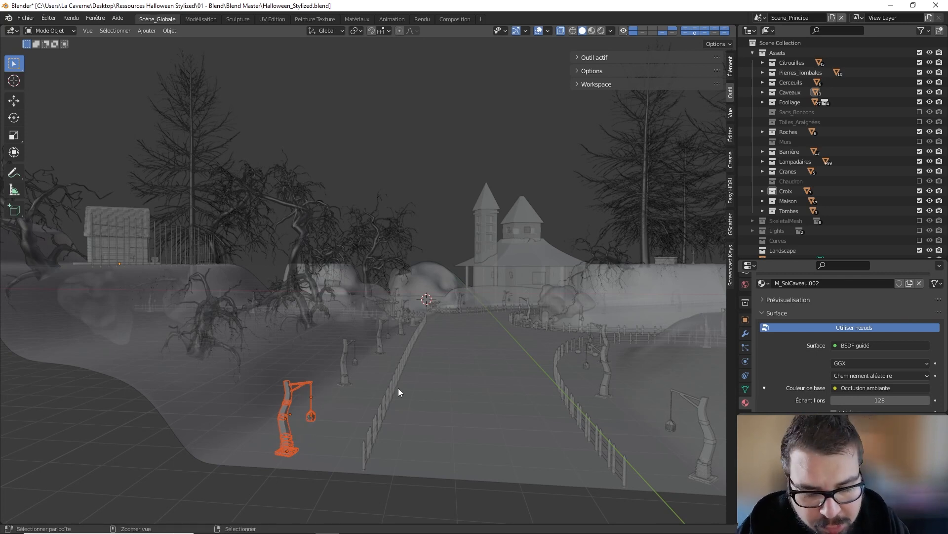
{"action": "left_click", "coordinate": [283, 408]}
{"action": "key", "text": "ctrl+j"}
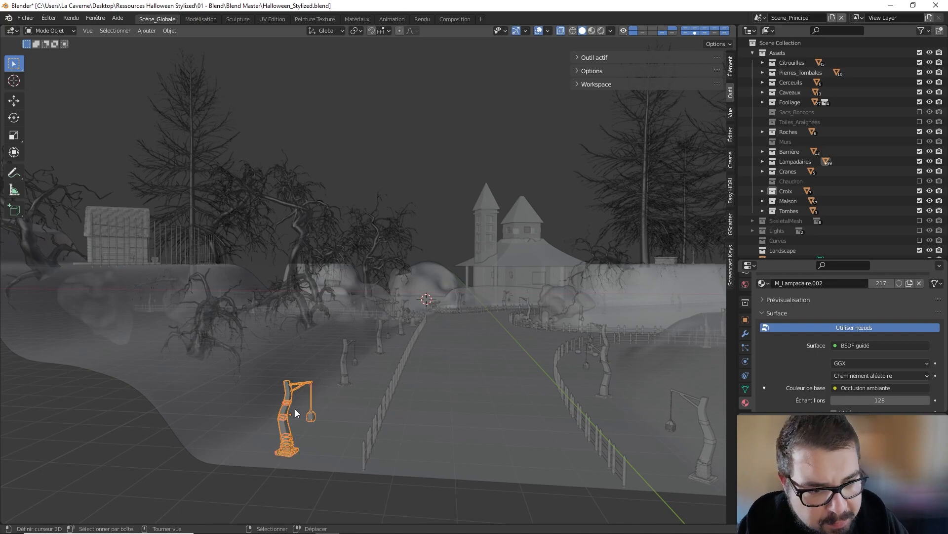
{"action": "middle_click_drag", "start_coordinate": [354, 353], "coordinate": [360, 324]}
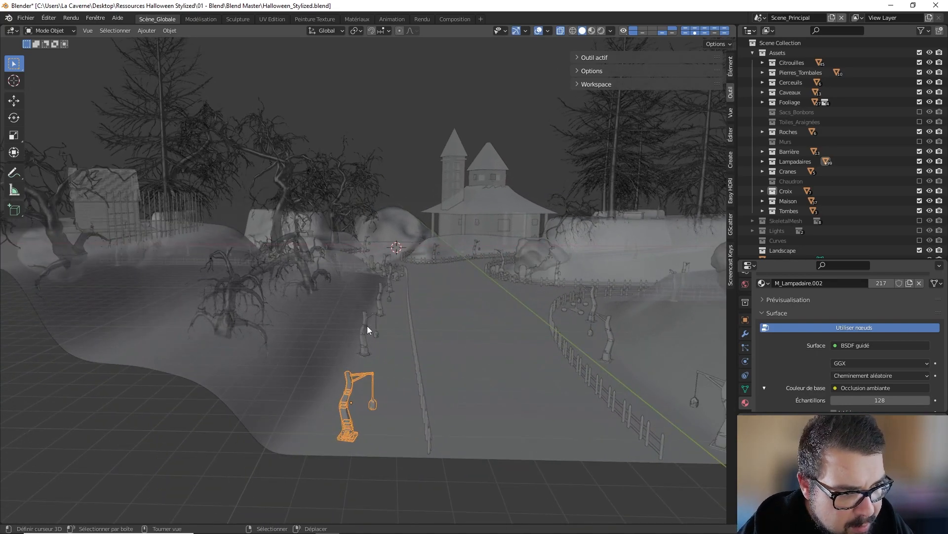
{"action": "key", "text": "ctrl+z"}
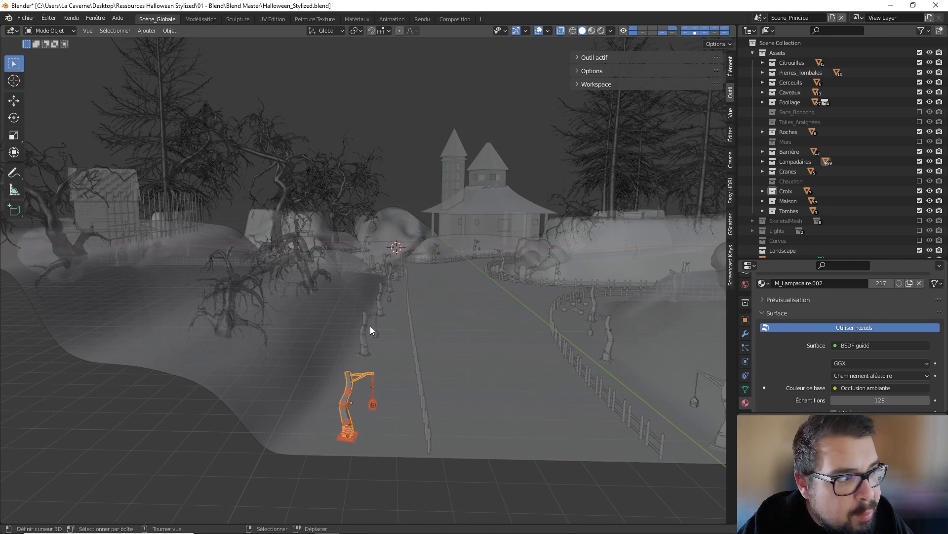
Clear the selection and circle-select all parts of the nearest lamppost on the crypt's side of the path, including its hanging lantern.
{"action": "scroll", "coordinate": [392, 336], "scroll_direction": "down", "scroll_amount": 2}
{"action": "middle_click_drag", "start_coordinate": [390, 335], "coordinate": [375, 333]}
{"action": "key", "text": "a"}
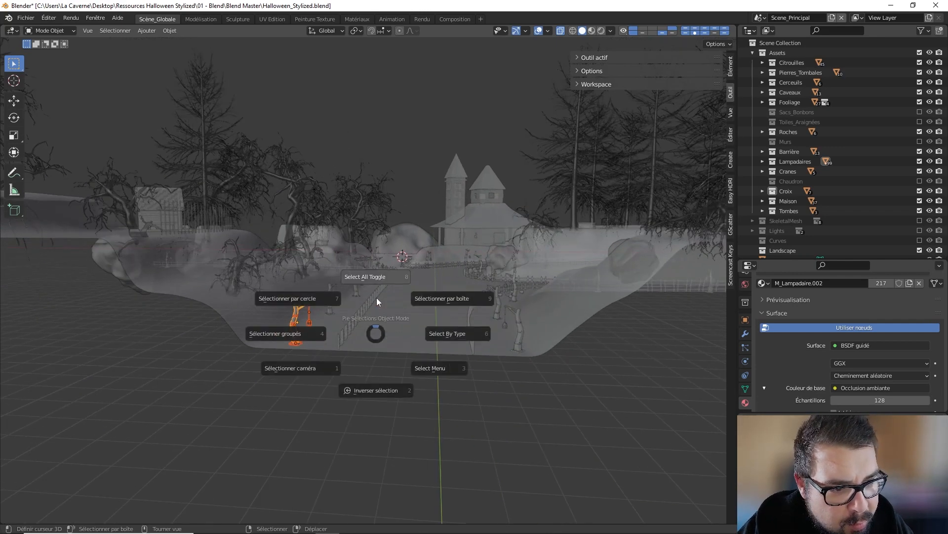
{"action": "scroll", "coordinate": [322, 327], "scroll_direction": "up", "scroll_amount": 3}
{"action": "scroll", "coordinate": [309, 330], "scroll_direction": "down", "scroll_amount": 1}
{"action": "key", "text": "c"}
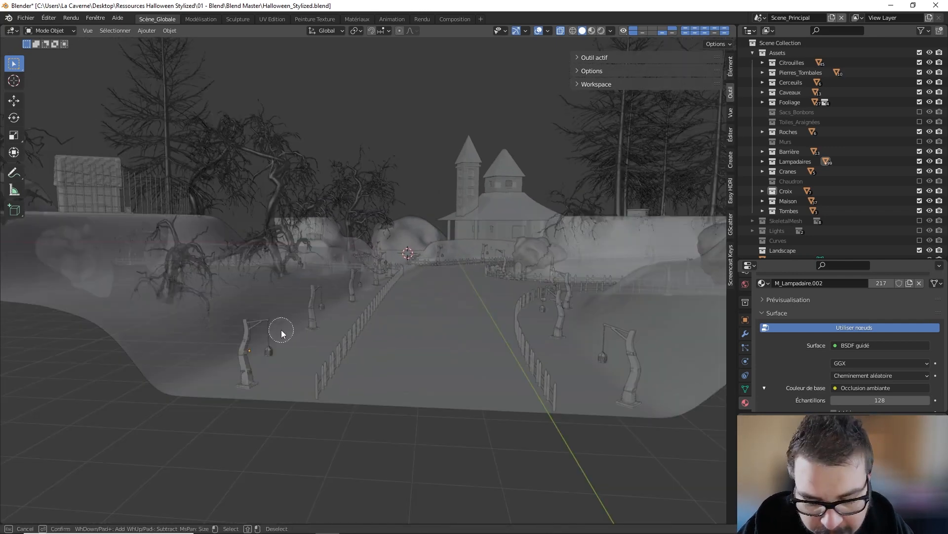
{"action": "mouse_move", "coordinate": [271, 327]}
{"action": "left_mouse_down"}
{"action": "mouse_move", "coordinate": [272, 365]}
{"action": "mouse_move", "coordinate": [248, 377]}
{"action": "left_mouse_up"}
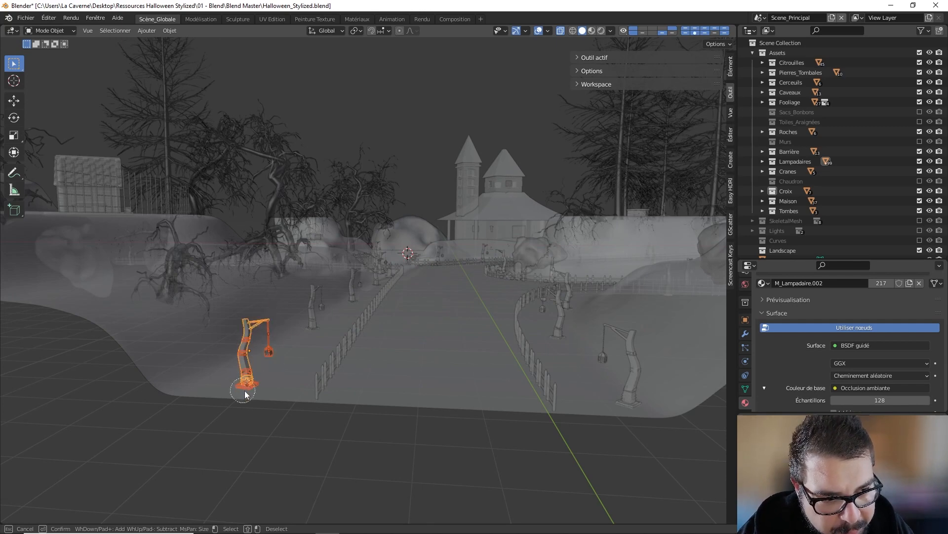
{"action": "right_click", "coordinate": [248, 352]}
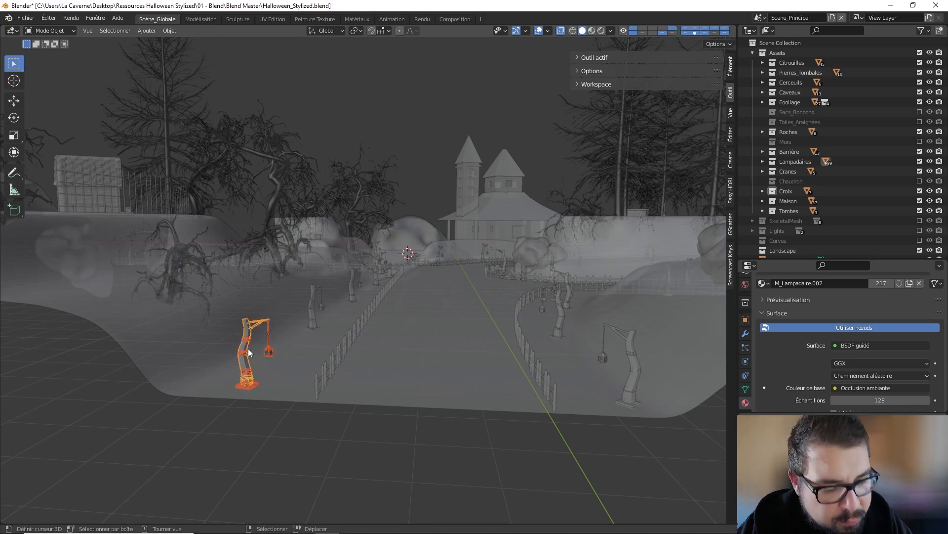
Isolate the selected lamppost in local view and display it with material preview shading.
{"action": "key", "text": "KP_Divide"}
{"action": "mouse_move", "coordinate": [514, 129]}
{"action": "middle_mouse_down"}
{"action": "mouse_move", "coordinate": [525, 140]}
{"action": "mouse_move", "coordinate": [513, 148]}
{"action": "middle_mouse_up"}
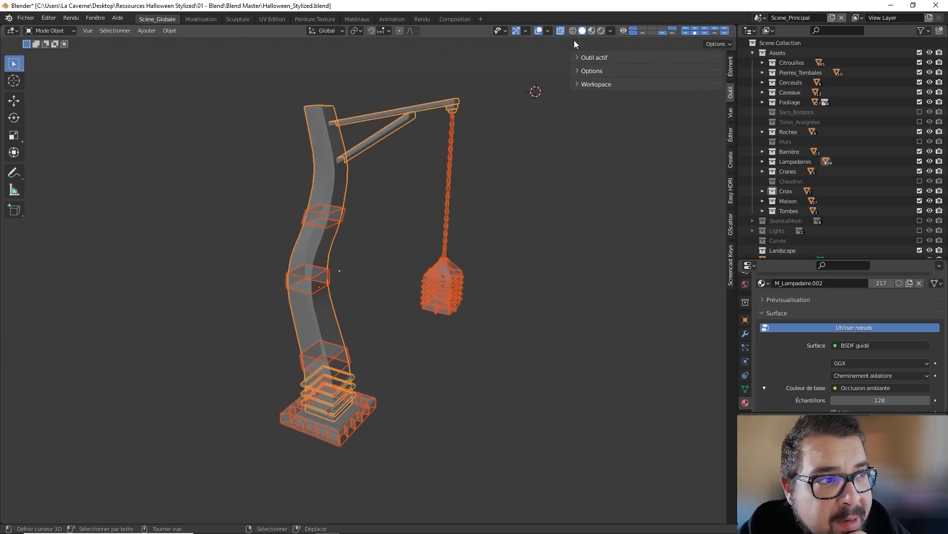
{"action": "left_click", "coordinate": [592, 30]}
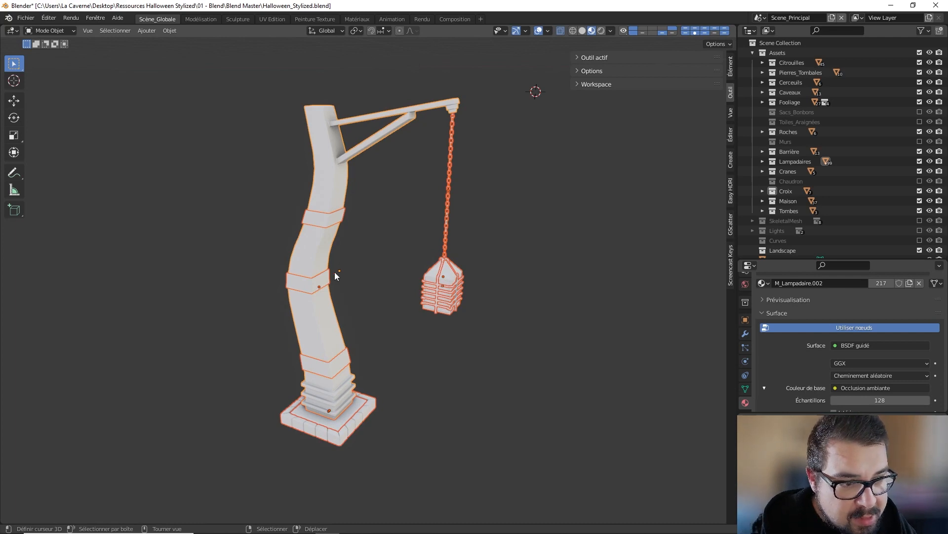
Add a plane mesh and rotate it 90° around the X axis so it stands upright.
{"action": "key", "text": "shift+a"}
{"action": "mouse_move", "coordinate": [369, 255]}
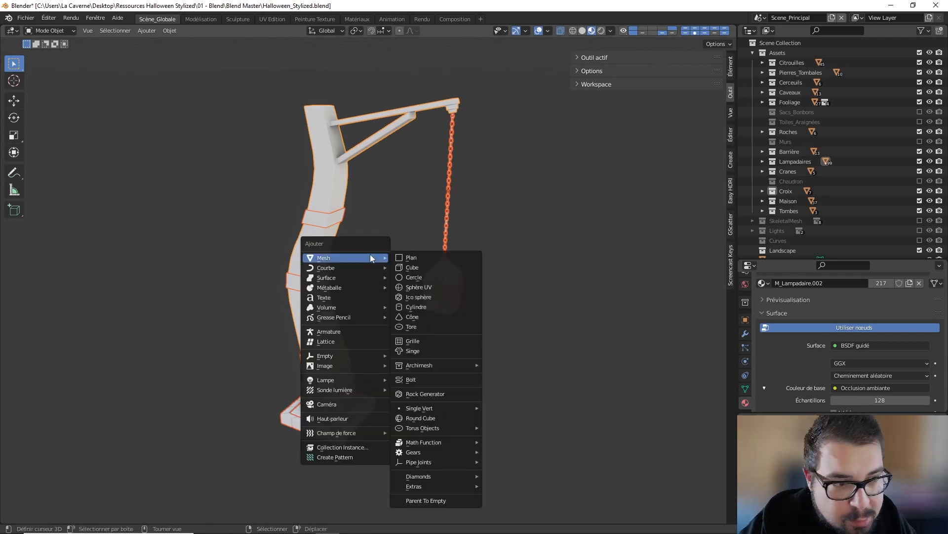
{"action": "left_click", "coordinate": [428, 258]}
{"action": "key", "text": "r"}
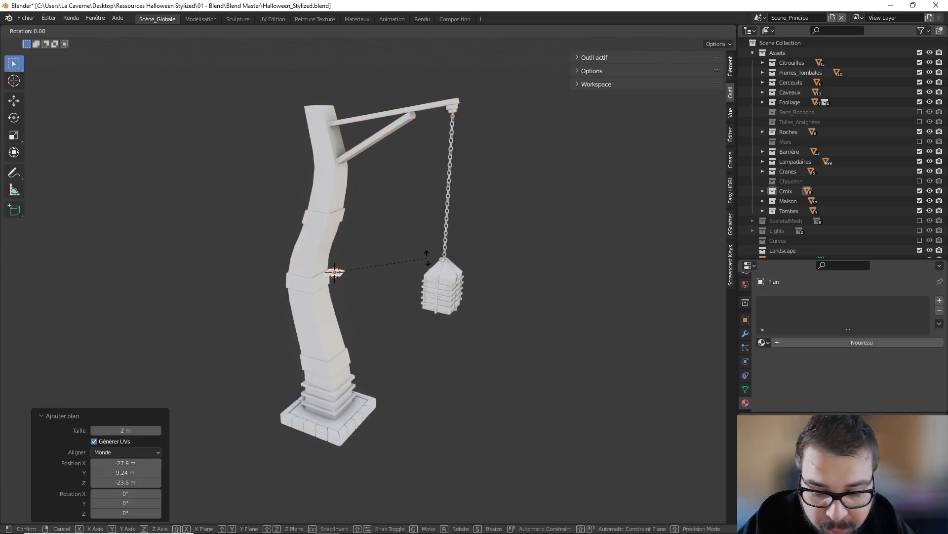
{"action": "key", "text": "x"}
{"action": "key", "text": "Return"}
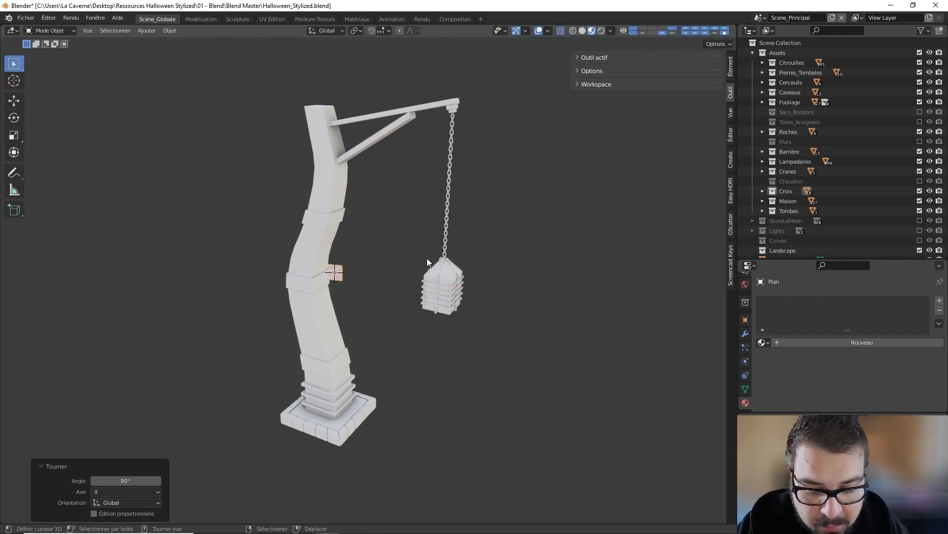
Move the plane from its starting location toward the isolated lamppost, checking its depth from several angles.
{"action": "middle_click_drag", "start_coordinate": [426, 258], "coordinate": [455, 247]}
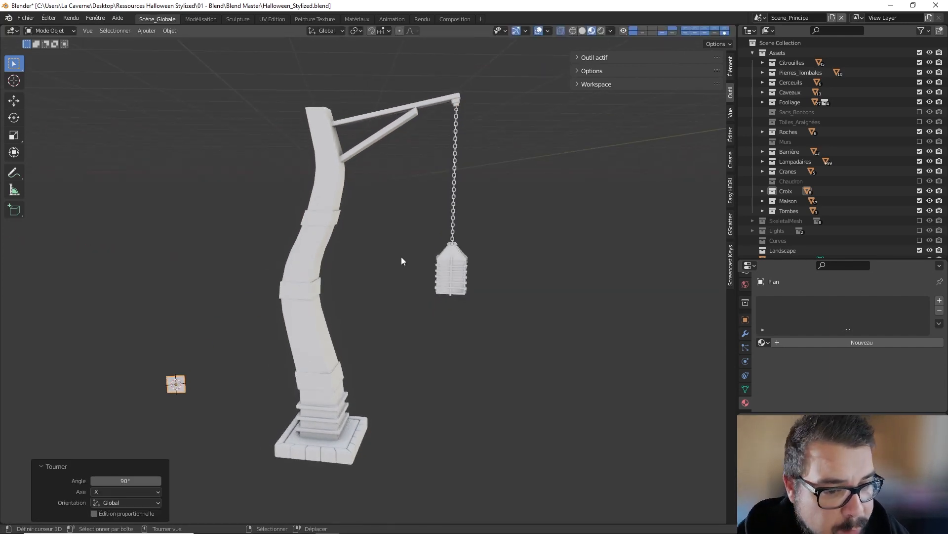
{"action": "key", "text": "g"}
{"action": "left_click", "coordinate": [554, 219]}
{"action": "middle_click_drag", "start_coordinate": [555, 219], "coordinate": [345, 265]}
{"action": "key", "text": "g"}
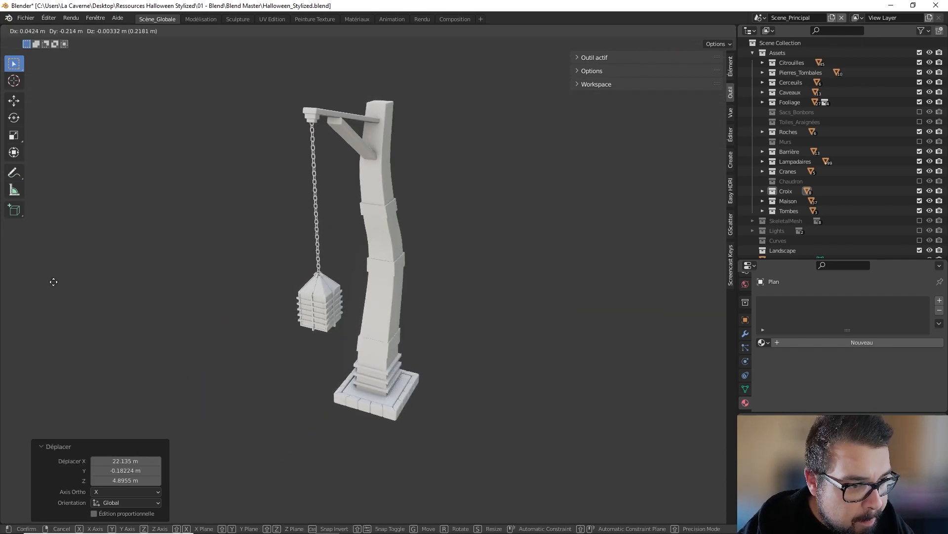
{"action": "key", "text": "Escape"}
{"action": "scroll", "coordinate": [375, 279], "scroll_direction": "down", "scroll_amount": 10}
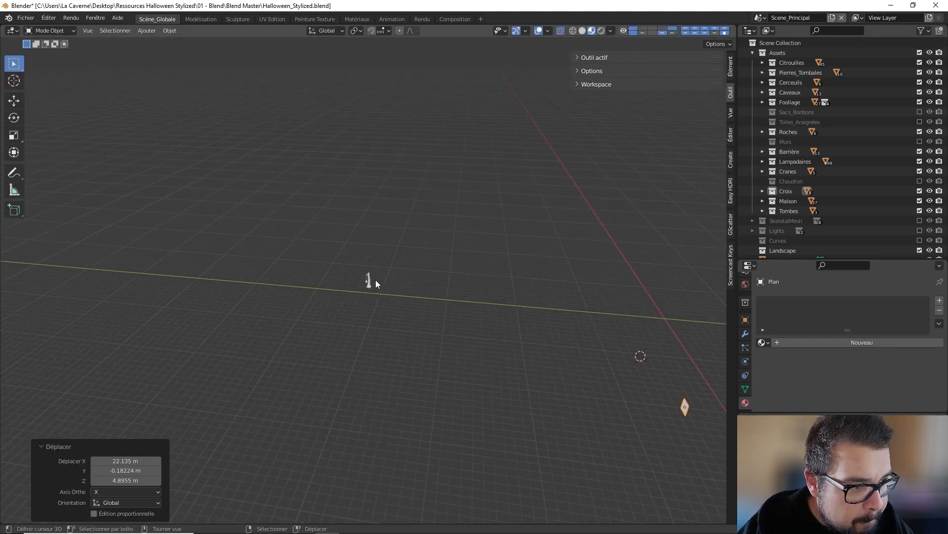
{"action": "middle_click_drag", "start_coordinate": [375, 281], "coordinate": [404, 294]}
{"action": "key", "text": "g"}
{"action": "left_click", "coordinate": [83, 219]}
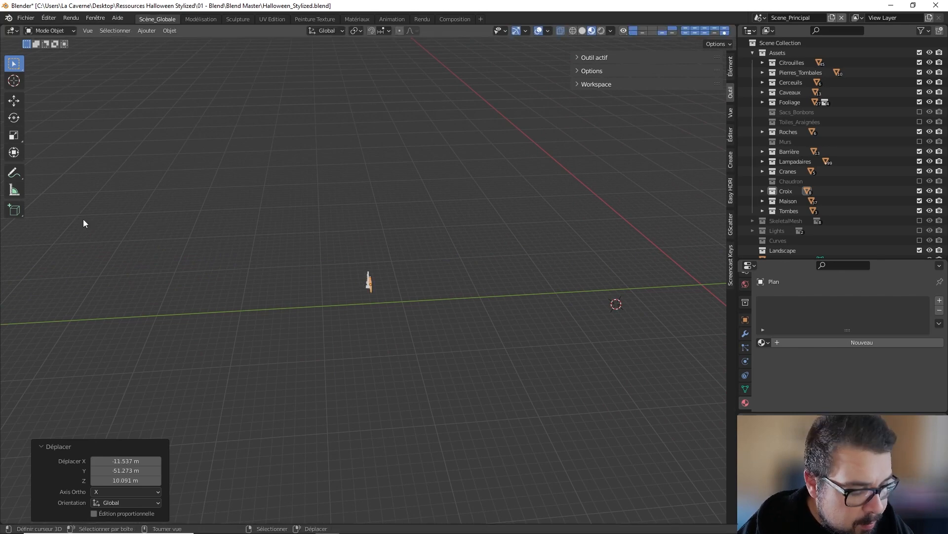
Reposition the plane closer to the lamppost so that it stands just in front of it.
{"action": "key", "text": "KP_Decimal"}
{"action": "middle_click_drag", "start_coordinate": [83, 218], "coordinate": [242, 241]}
{"action": "scroll", "coordinate": [247, 240], "scroll_direction": "down", "scroll_amount": 15}
{"action": "scroll", "coordinate": [249, 239], "scroll_direction": "up", "scroll_amount": 3}
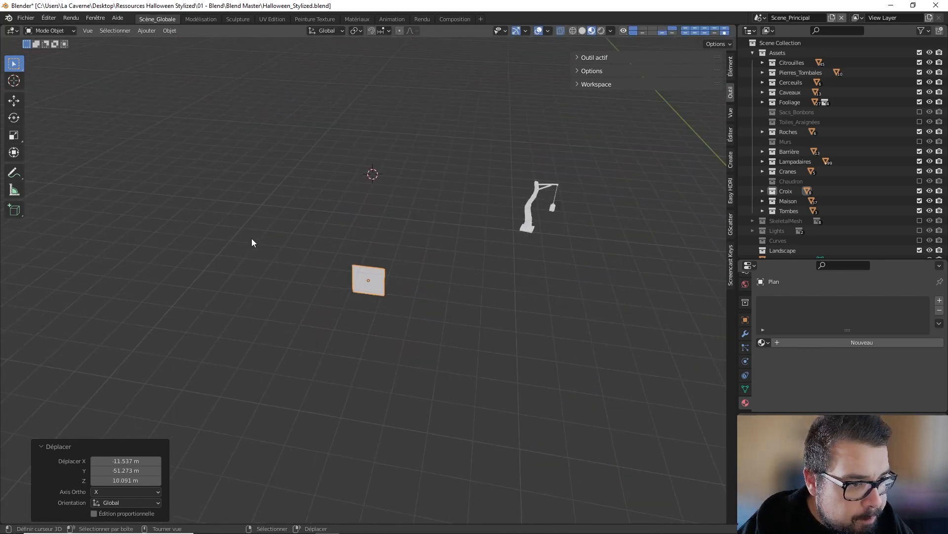
{"action": "key", "text": "g"}
{"action": "left_click", "coordinate": [494, 210]}
{"action": "middle_click_drag", "start_coordinate": [494, 210], "coordinate": [229, 153]}
{"action": "key", "text": "KP_Decimal"}
{"action": "key", "text": "g"}
{"action": "left_click", "coordinate": [455, 186]}
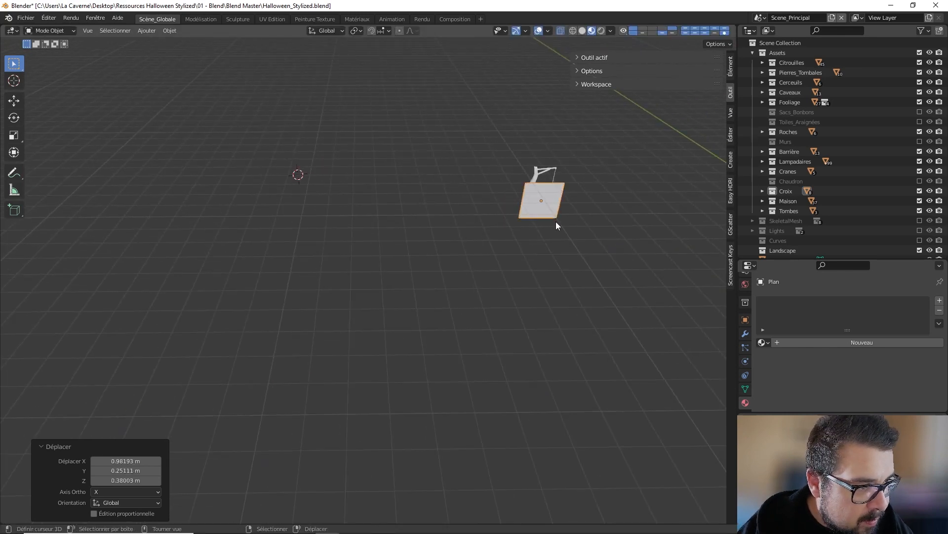
Create a new material on the plane and name it M_Toile.
{"action": "middle_click_drag", "start_coordinate": [556, 222], "coordinate": [391, 255], "text": "shift"}
{"action": "scroll", "coordinate": [415, 262], "scroll_direction": "up", "scroll_amount": 2}
{"action": "left_click", "coordinate": [855, 343]}
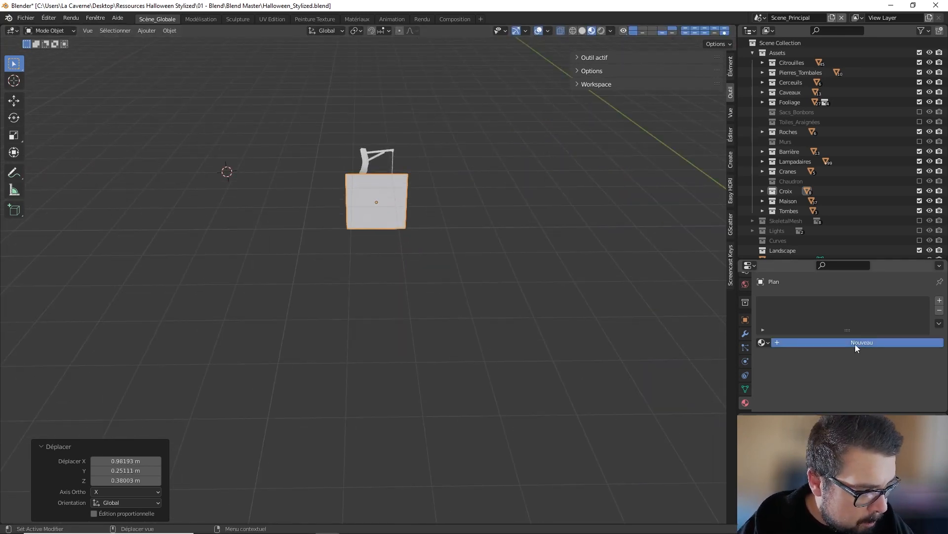
{"action": "double_click", "coordinate": [819, 341]}
{"action": "type", "text": "M"}
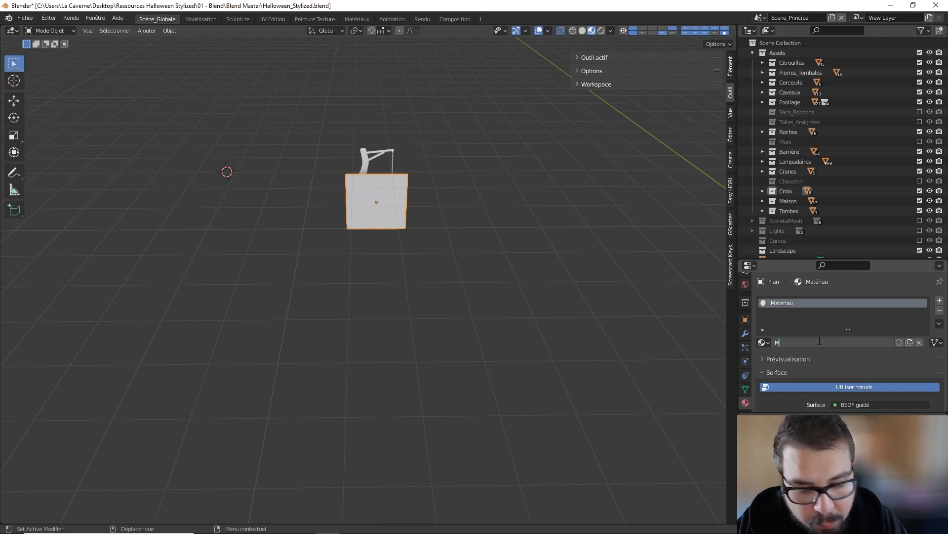
{"action": "type", "text": "_Toile"}
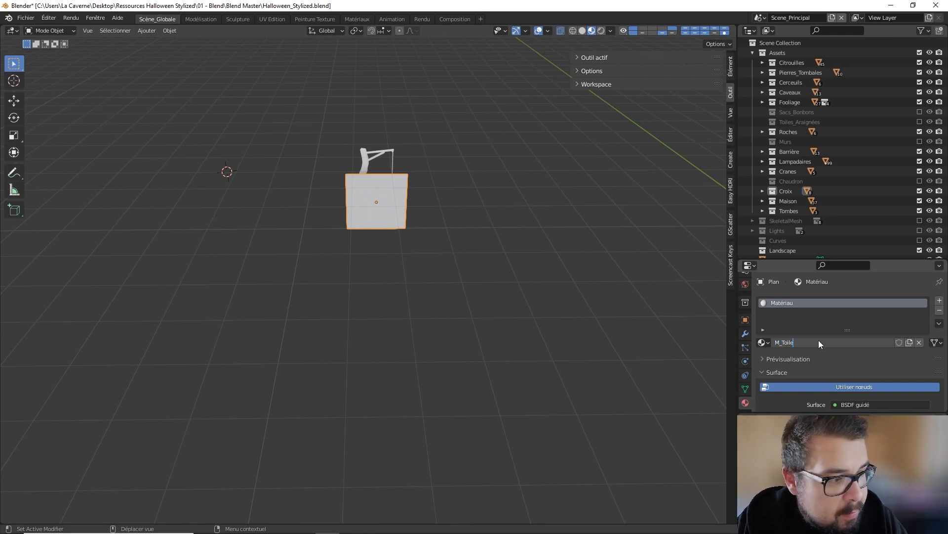
{"action": "key", "text": "Return"}
Switch to the materials workspace and frame the plane from the front above the M_Toile node graph.
{"action": "middle_click_drag", "start_coordinate": [419, 249], "coordinate": [435, 276]}
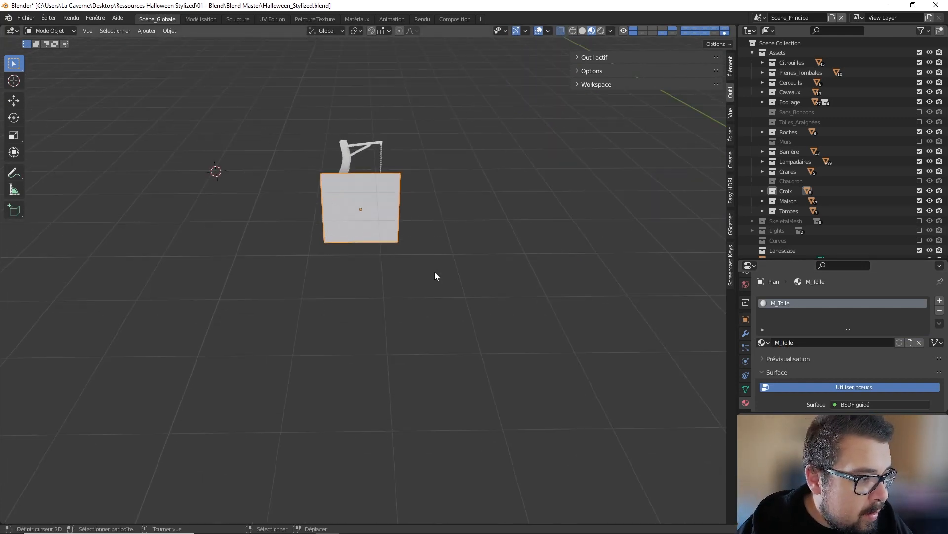
{"action": "left_click", "coordinate": [357, 19]}
{"action": "scroll", "coordinate": [479, 360], "scroll_direction": "down", "scroll_amount": 3}
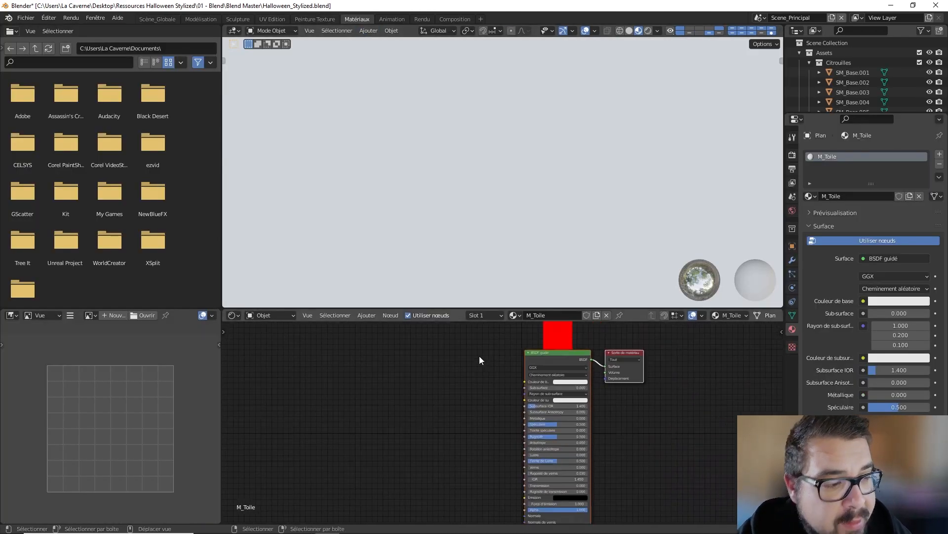
{"action": "scroll", "coordinate": [453, 211], "scroll_direction": "down", "scroll_amount": 6}
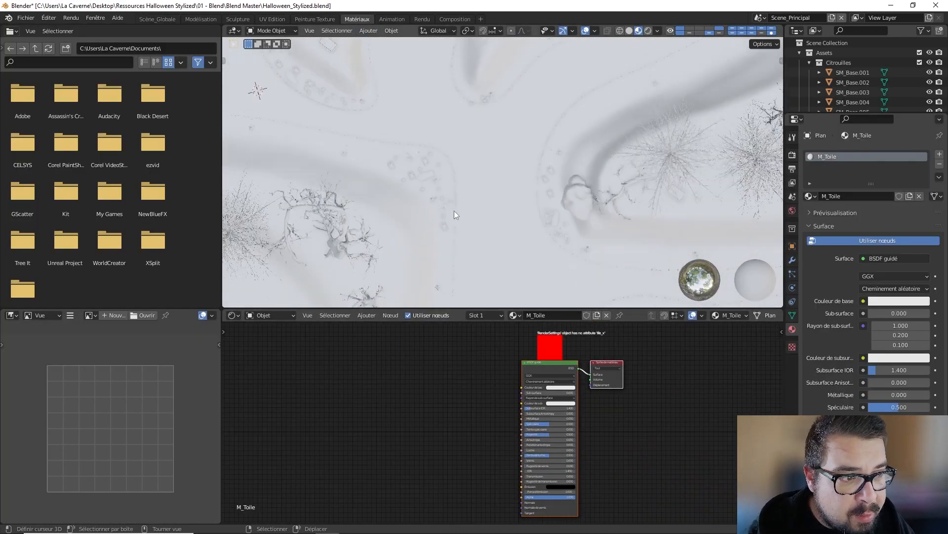
{"action": "key", "text": "KP_Decimal"}
{"action": "middle_click_drag", "start_coordinate": [454, 215], "coordinate": [460, 60]}
{"action": "scroll", "coordinate": [457, 173], "scroll_direction": "up", "scroll_amount": 1}
Add an image texture node and connect its color output to the base color of the principled BSDF.
{"action": "key", "text": "shift+a"}
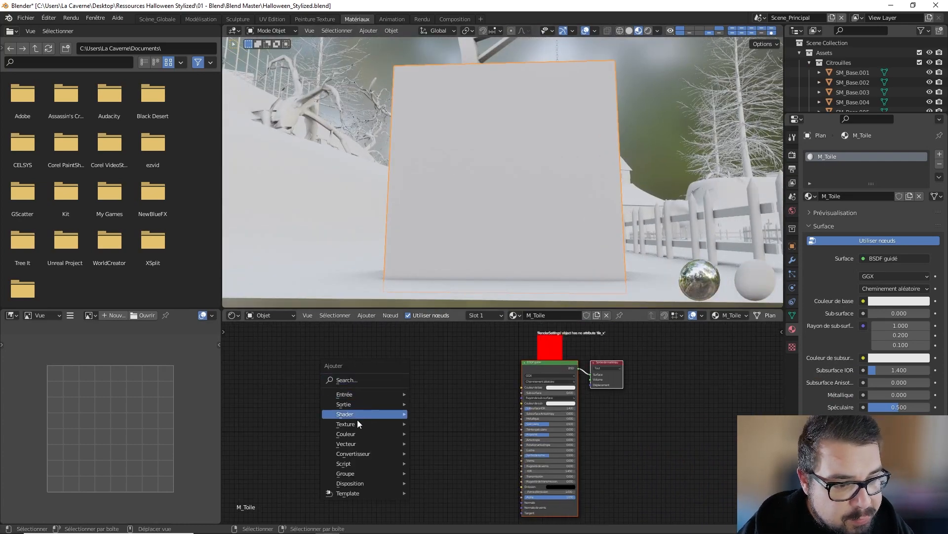
{"action": "mouse_move", "coordinate": [365, 424]}
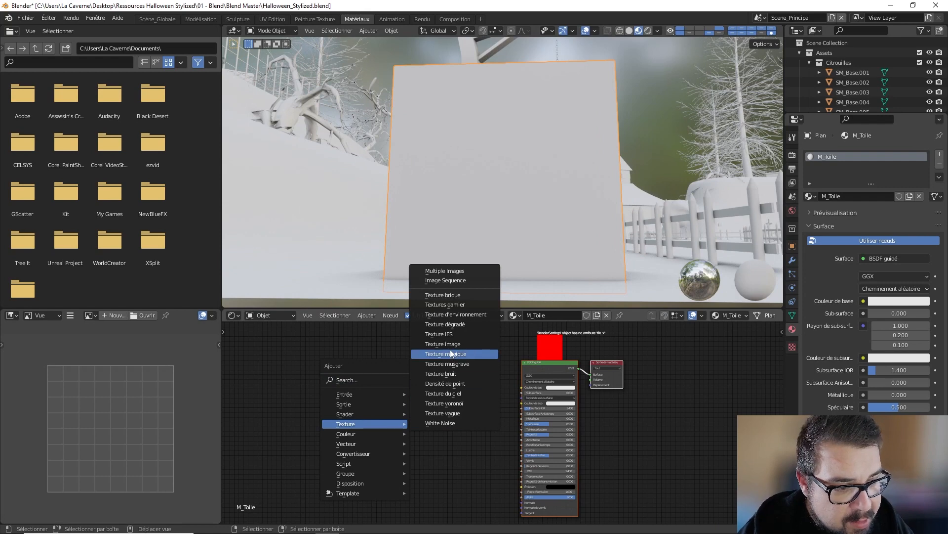
{"action": "left_click", "coordinate": [456, 346]}
{"action": "left_click", "coordinate": [421, 382]}
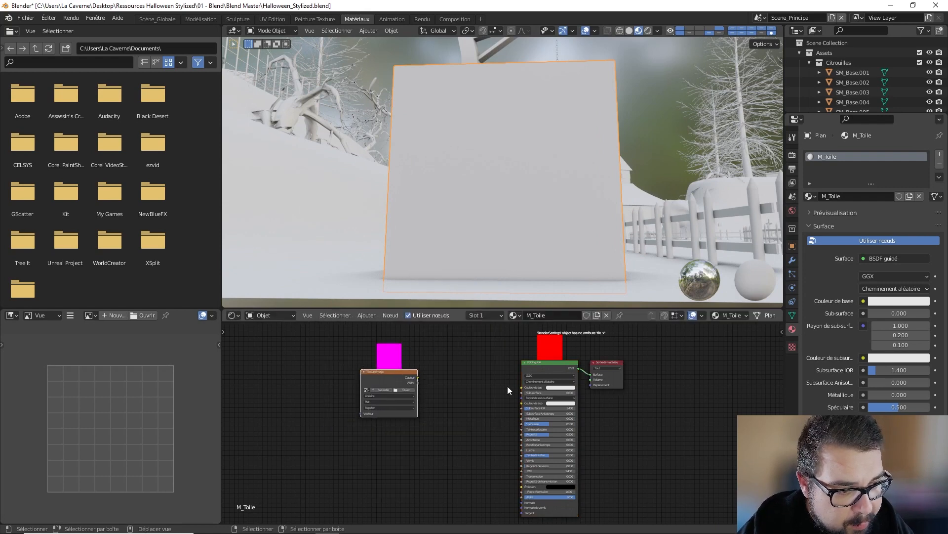
{"action": "left_click_drag", "start_coordinate": [418, 377], "coordinate": [524, 390]}
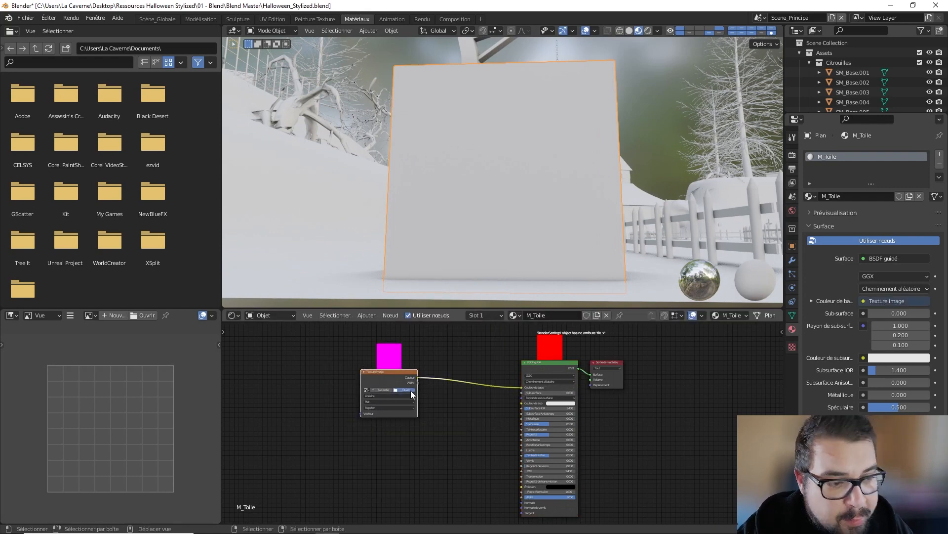
Start loading an image into the texture node and check the Export folder of 01 - Blend for a suitable file.
{"action": "left_click", "coordinate": [411, 393]}
{"action": "left_click", "coordinate": [371, 141]}
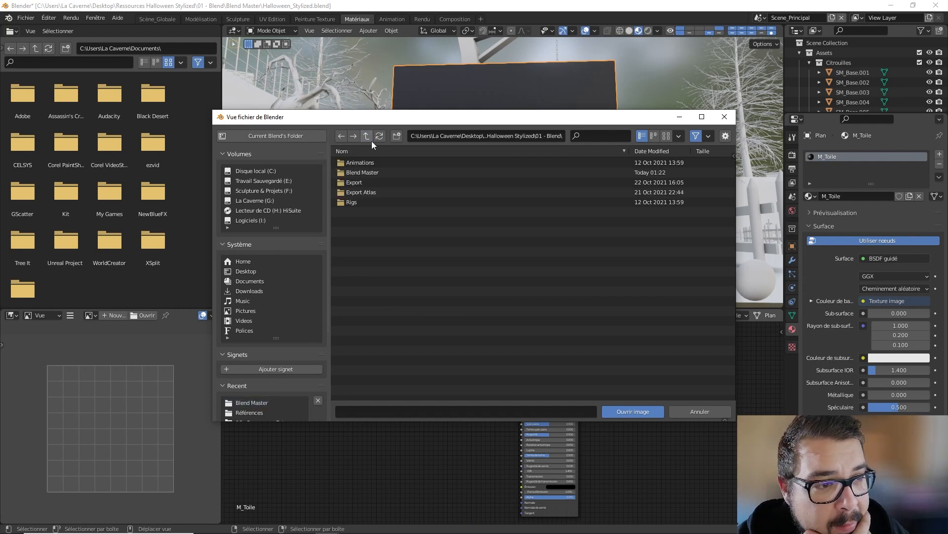
{"action": "left_click", "coordinate": [370, 140]}
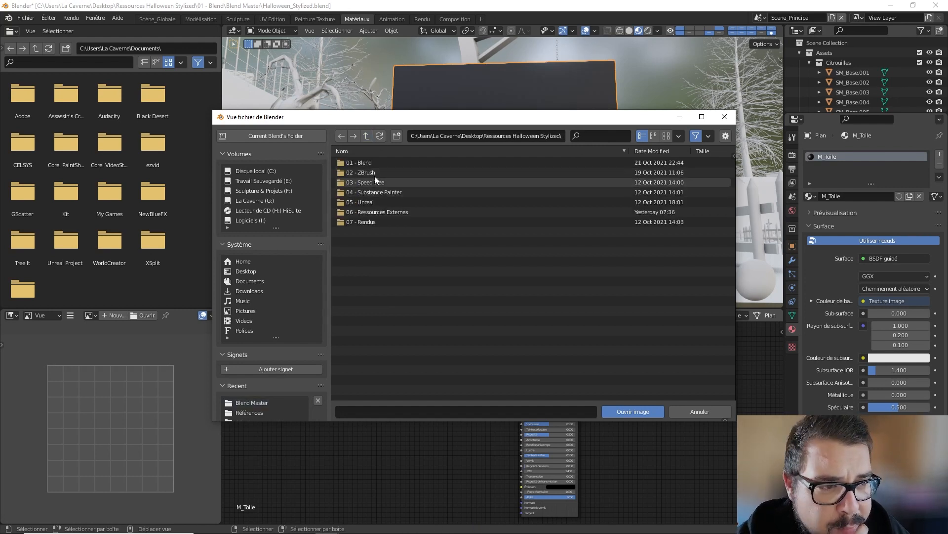
{"action": "left_click", "coordinate": [372, 164]}
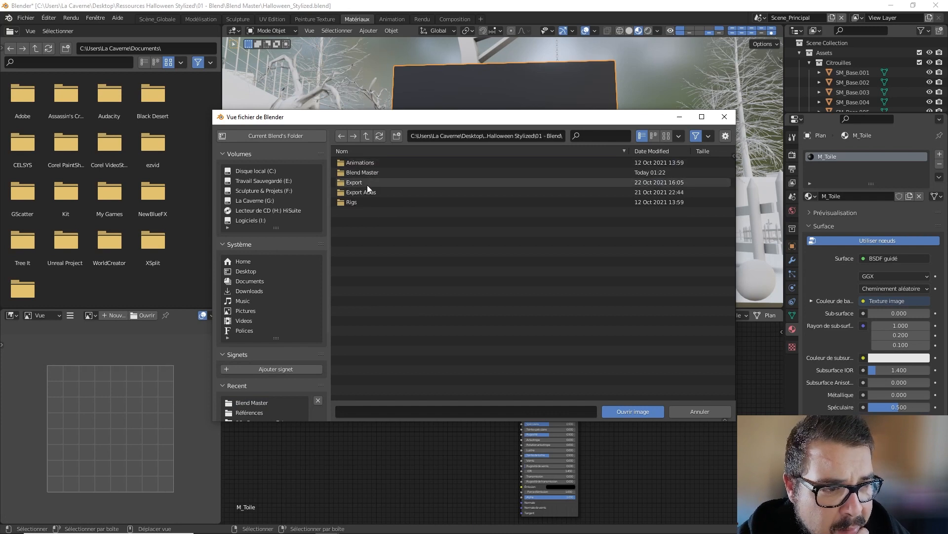
{"action": "left_click", "coordinate": [367, 183]}
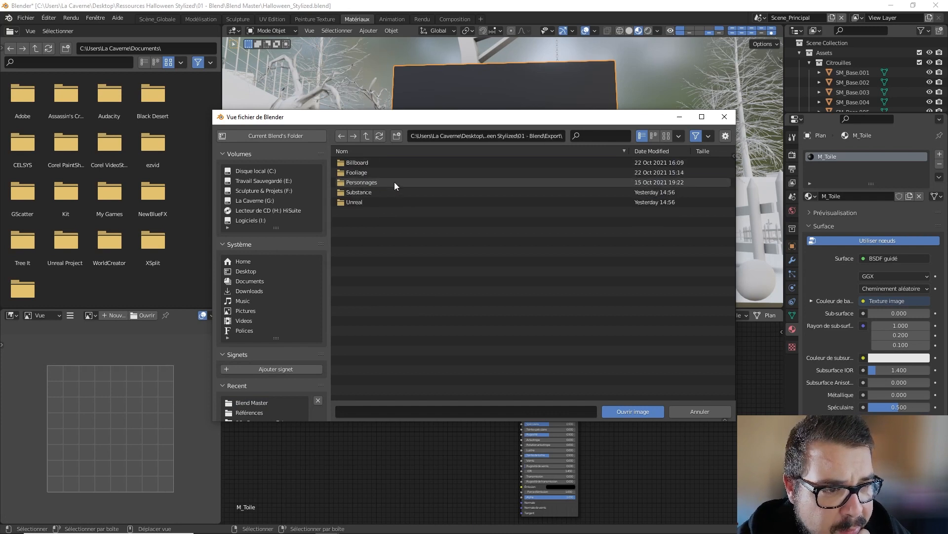
{"action": "left_click", "coordinate": [366, 136]}
{"action": "left_click", "coordinate": [367, 136]}
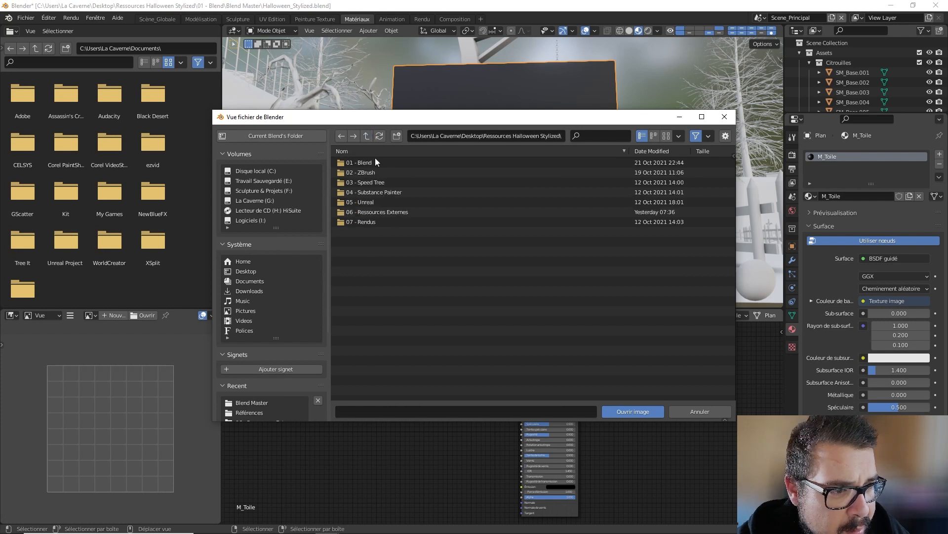
Look through the Assets, Atlas, Landscape and Personnages folders in 04 - Substance Painter's Export_Textures for the texture image.
{"action": "left_click", "coordinate": [375, 192]}
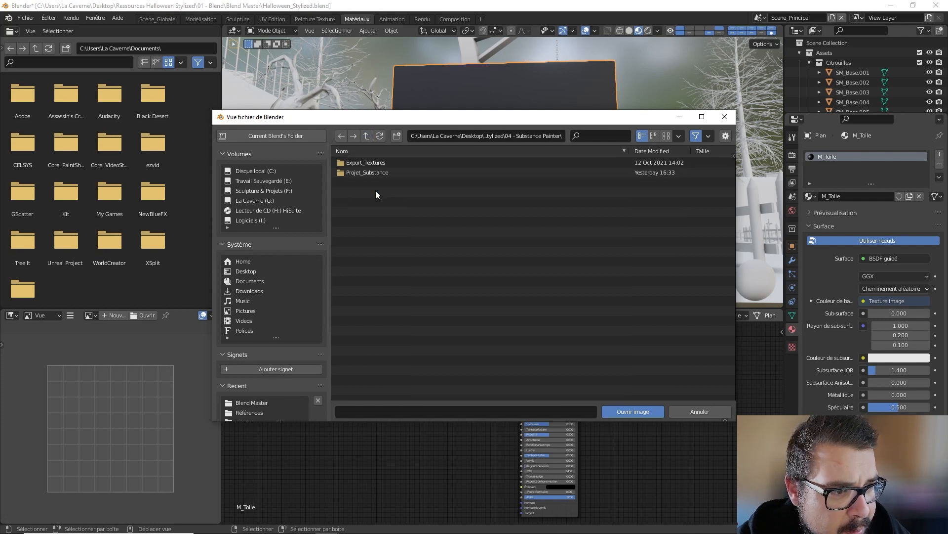
{"action": "double_click", "coordinate": [381, 164]}
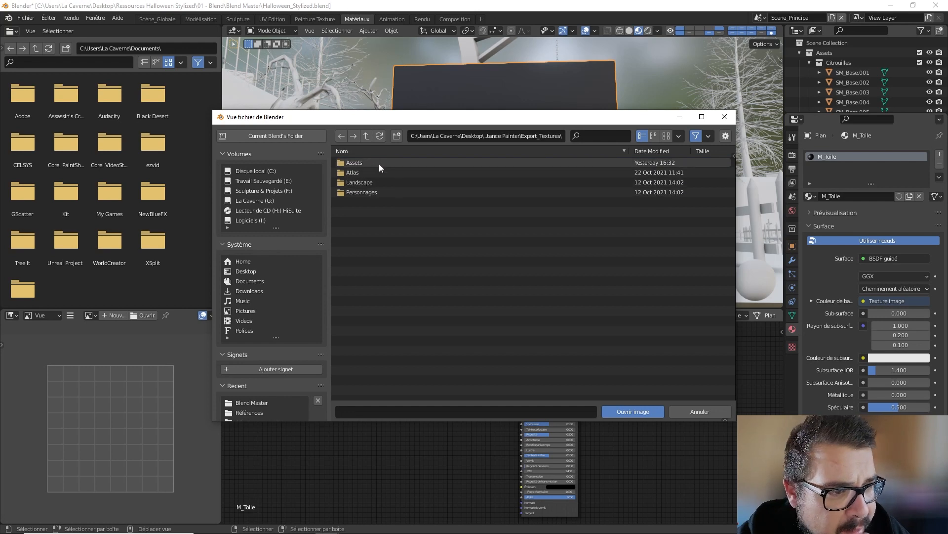
{"action": "left_click", "coordinate": [378, 164]}
{"action": "double_click", "coordinate": [378, 164]}
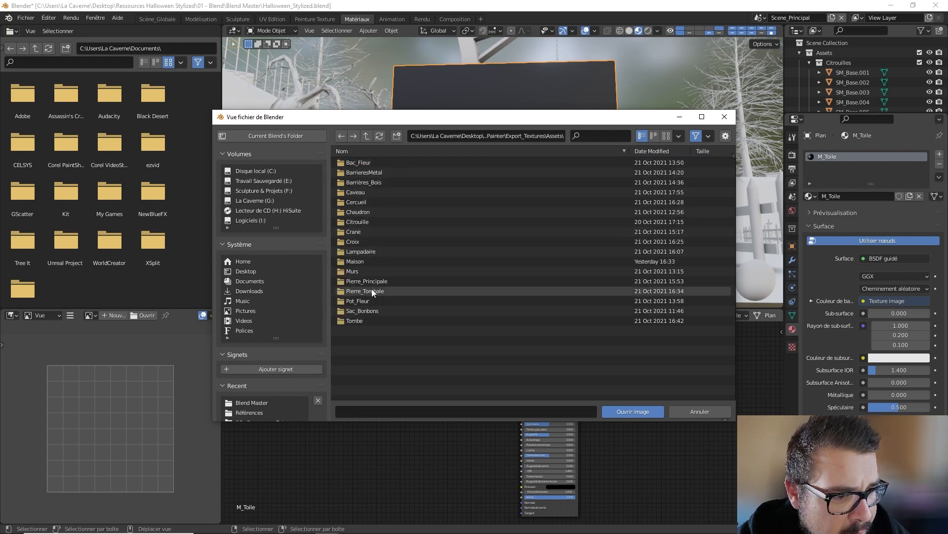
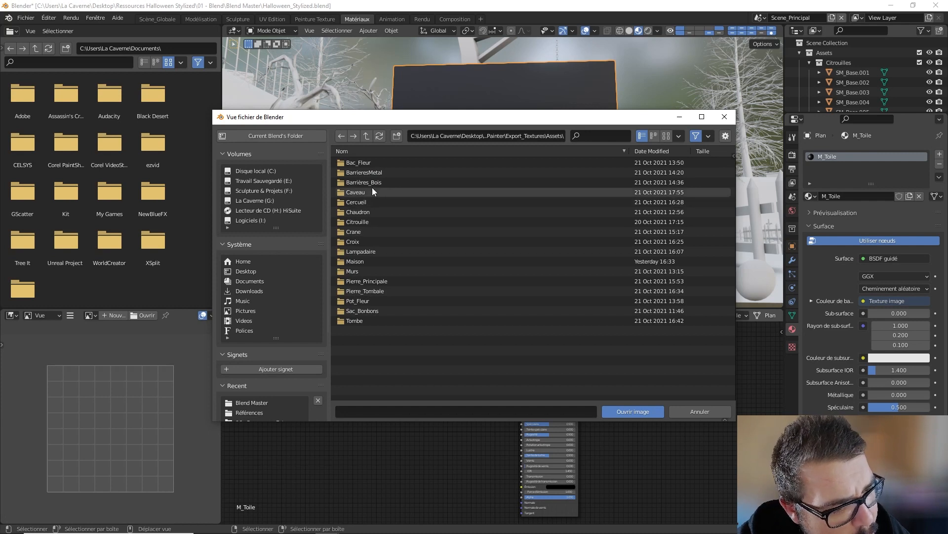
{"action": "left_click", "coordinate": [368, 136]}
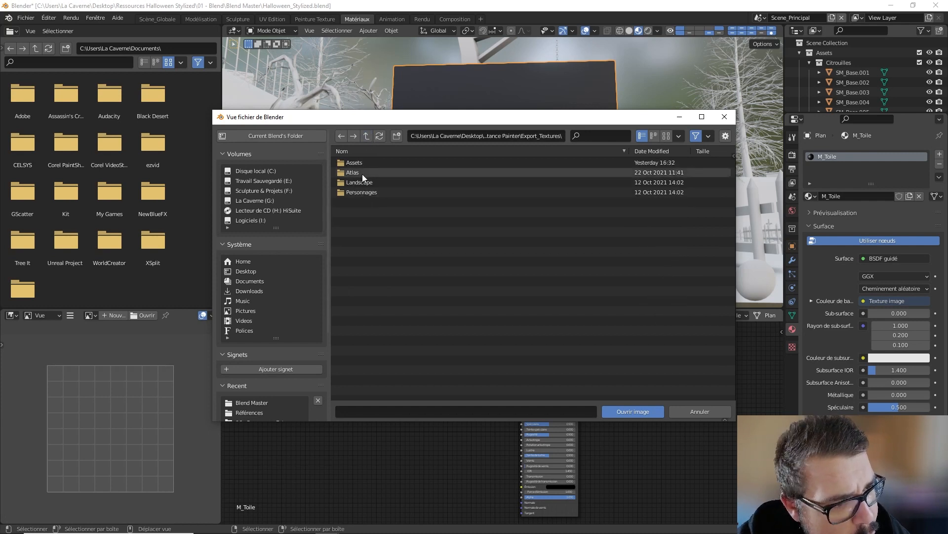
{"action": "double_click", "coordinate": [364, 172]}
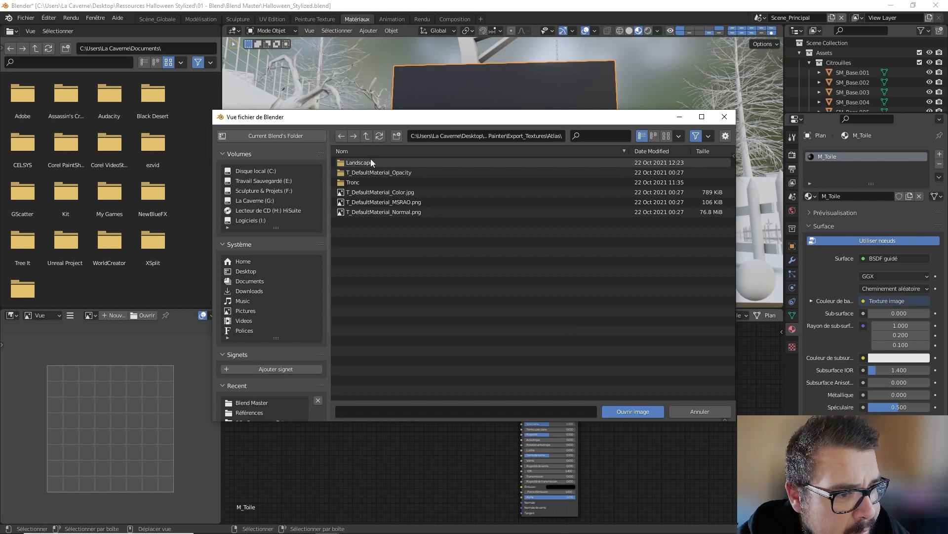
{"action": "left_click", "coordinate": [366, 136]}
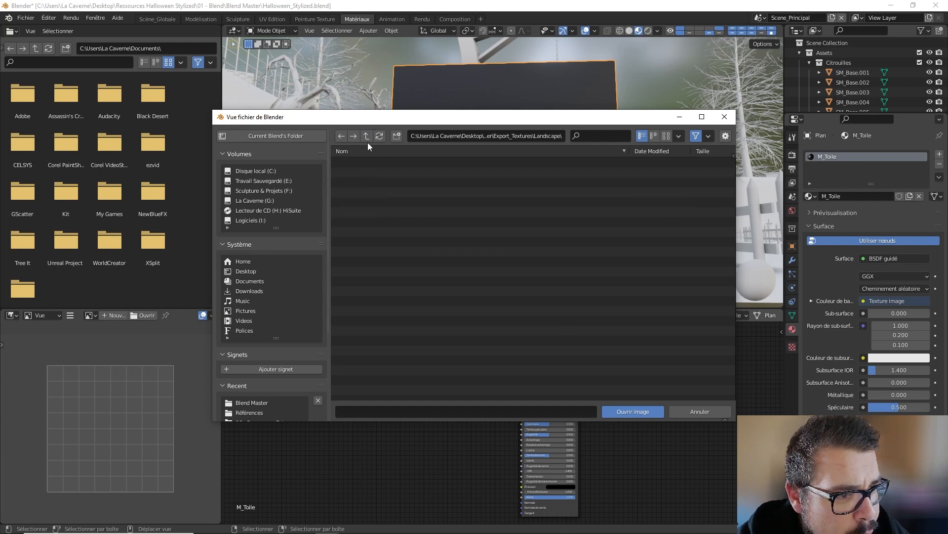
{"action": "double_click", "coordinate": [371, 194]}
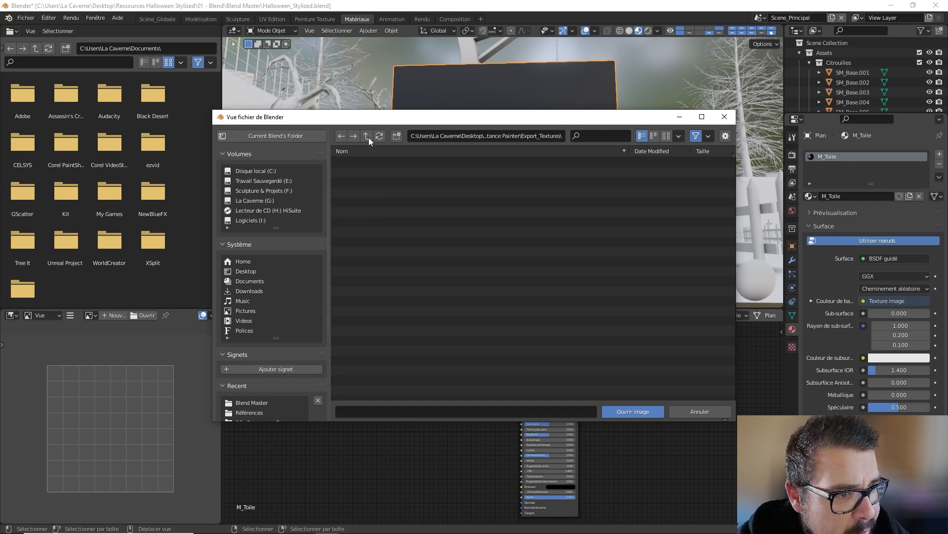
{"action": "left_click", "coordinate": [366, 136]}
{"action": "left_click", "coordinate": [367, 136]}
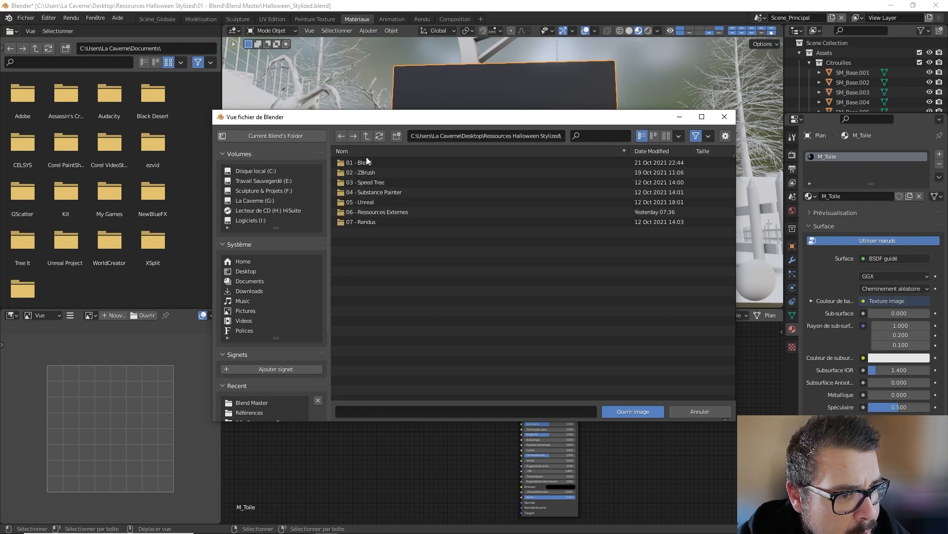
Load T_ToileAraignée_ColorA.png from 06 - Ressources Externes > Texture_ToileAraignée into the image texture node.
{"action": "double_click", "coordinate": [382, 212]}
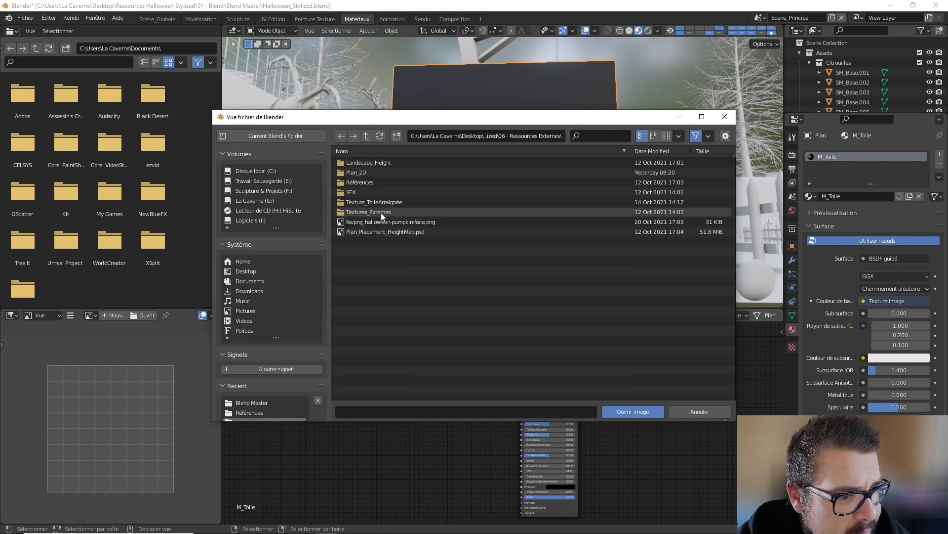
{"action": "double_click", "coordinate": [393, 203]}
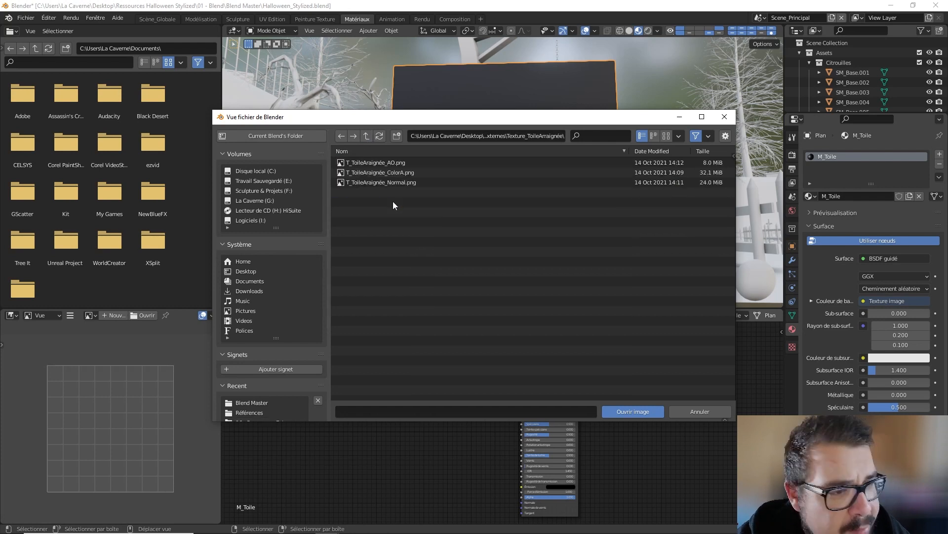
{"action": "double_click", "coordinate": [399, 173]}
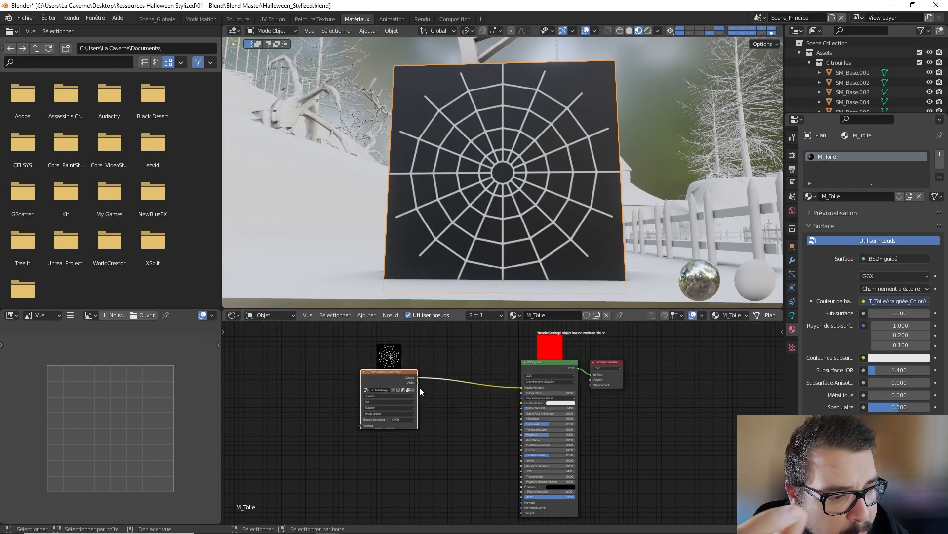
Connect the texture's alpha output to the shader's Alpha input and set the M_Toile blend and shadow modes to Limitation alpha.
{"action": "left_click_drag", "start_coordinate": [418, 382], "coordinate": [499, 472]}
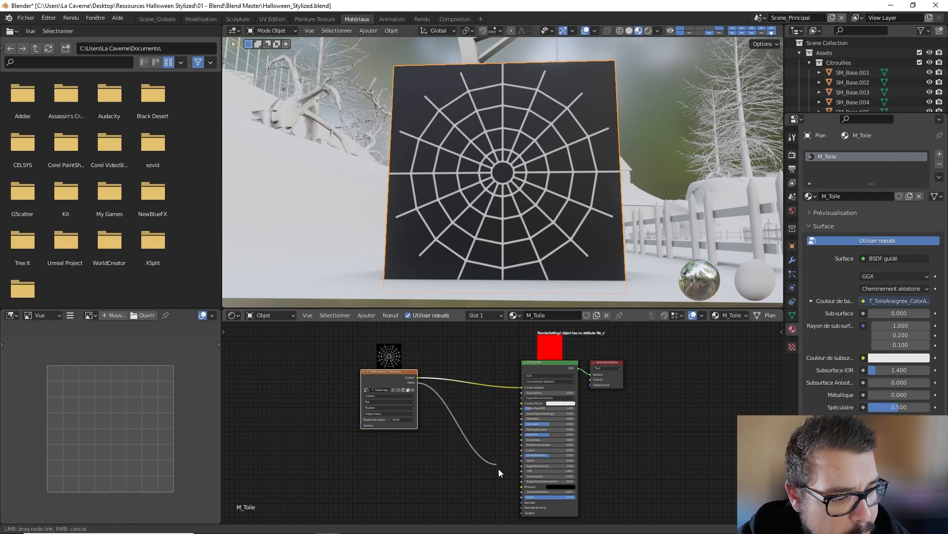
{"action": "left_click_drag", "start_coordinate": [525, 501], "coordinate": [524, 498]}
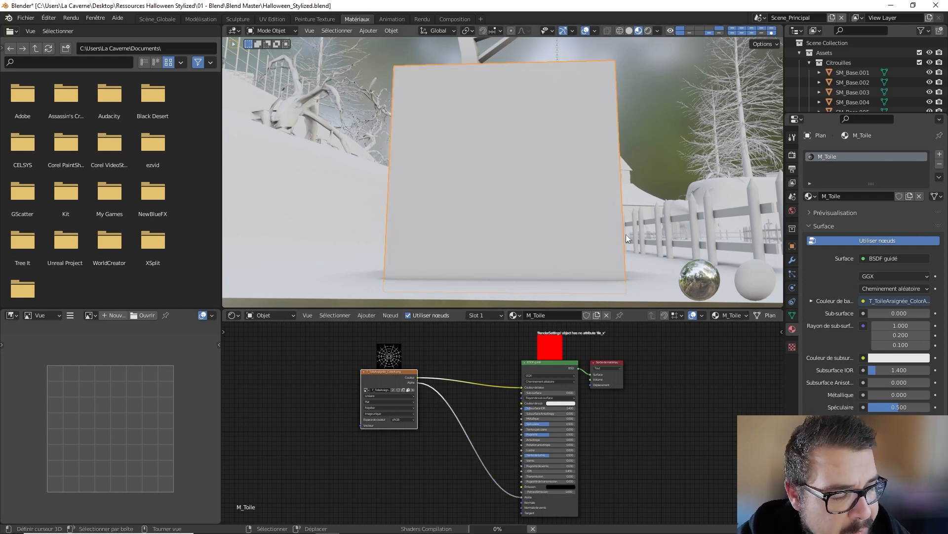
{"action": "scroll", "coordinate": [891, 374], "scroll_direction": "down", "scroll_amount": 10}
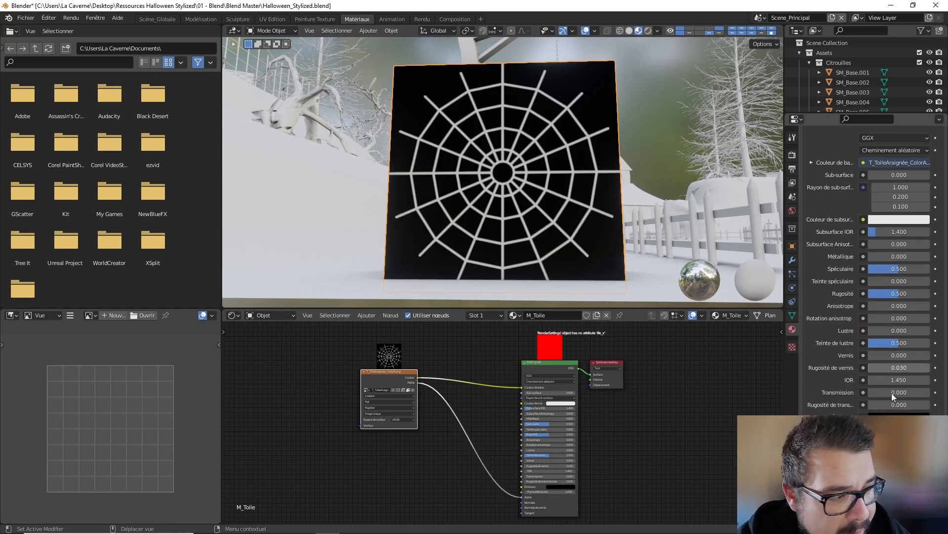
{"action": "left_click", "coordinate": [897, 404]}
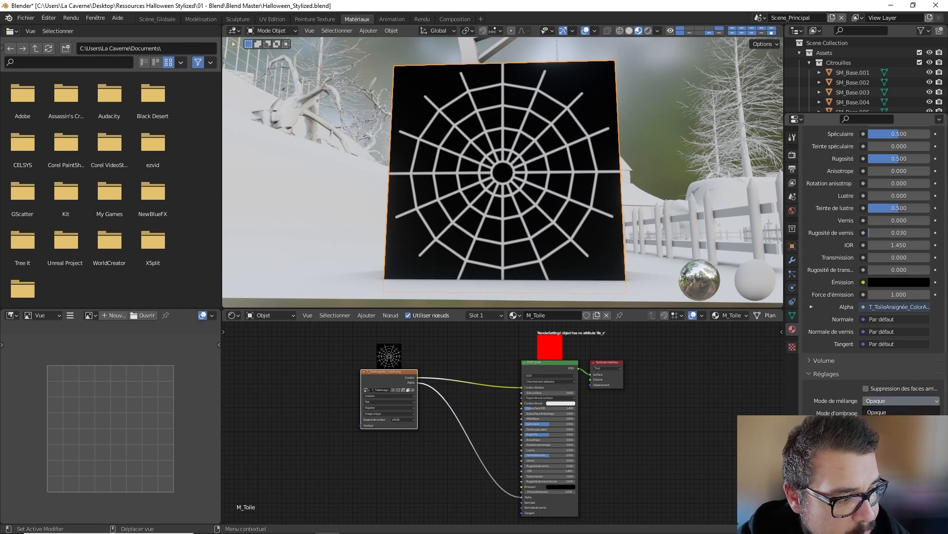
{"action": "left_click", "coordinate": [884, 422]}
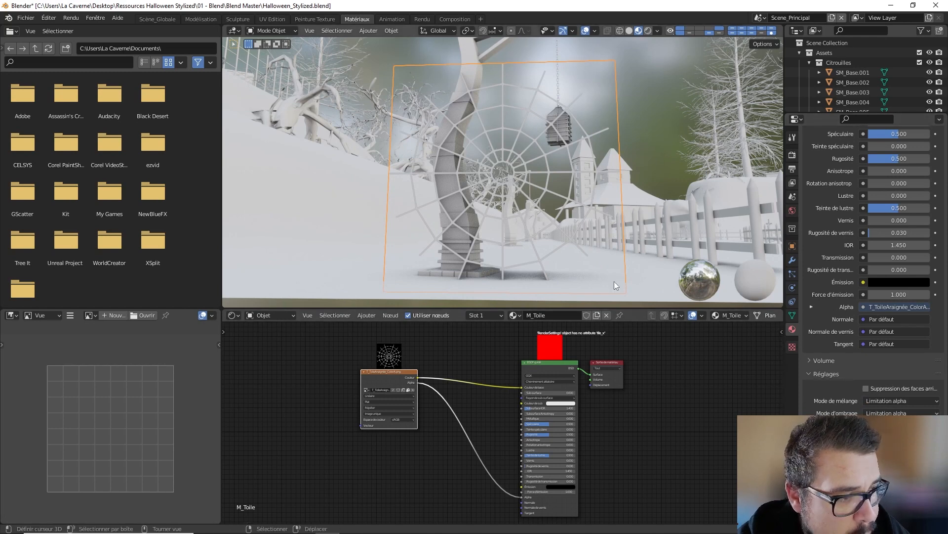
Split the web plane with a horizontal loop cut through its center and delete the upper face.
{"action": "mouse_move", "coordinate": [573, 254]}
{"action": "middle_mouse_down"}
{"action": "mouse_move", "coordinate": [561, 285]}
{"action": "mouse_move", "coordinate": [580, 283]}
{"action": "mouse_move", "coordinate": [556, 292]}
{"action": "mouse_move", "coordinate": [531, 47]}
{"action": "middle_mouse_up"}
{"action": "middle_click_drag", "start_coordinate": [537, 95], "coordinate": [492, 141]}
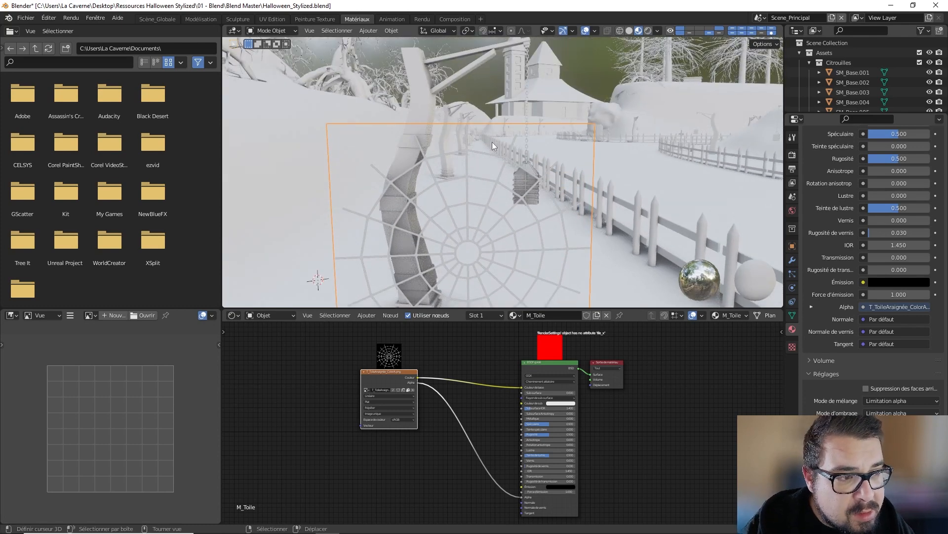
{"action": "key", "text": "Tab"}
{"action": "middle_click_drag", "start_coordinate": [496, 186], "coordinate": [441, 198]}
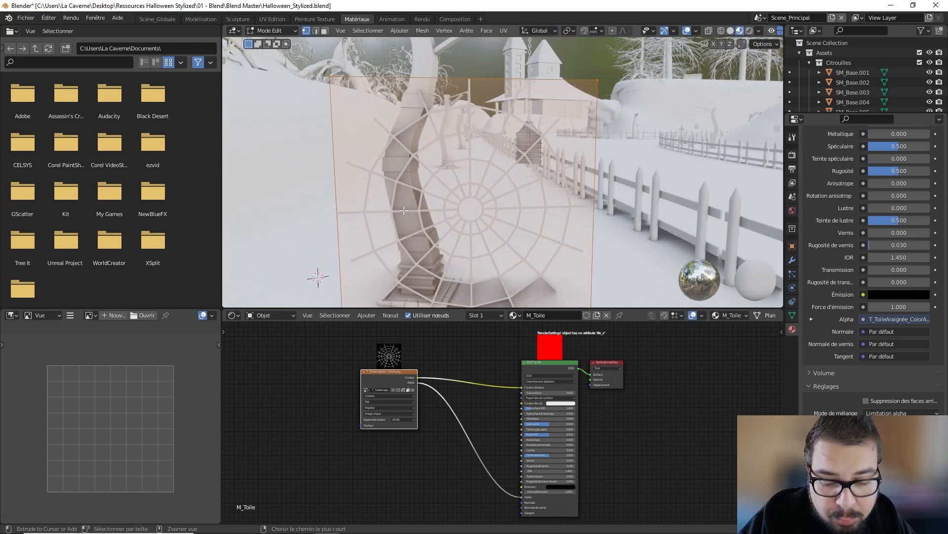
{"action": "key", "text": "ctrl+r"}
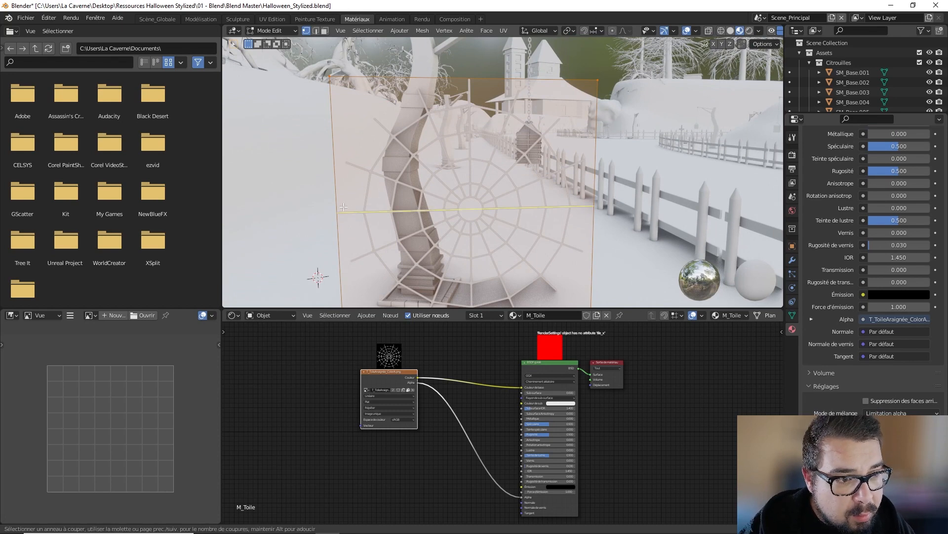
{"action": "left_click", "coordinate": [344, 207]}
{"action": "left_click", "coordinate": [325, 30]}
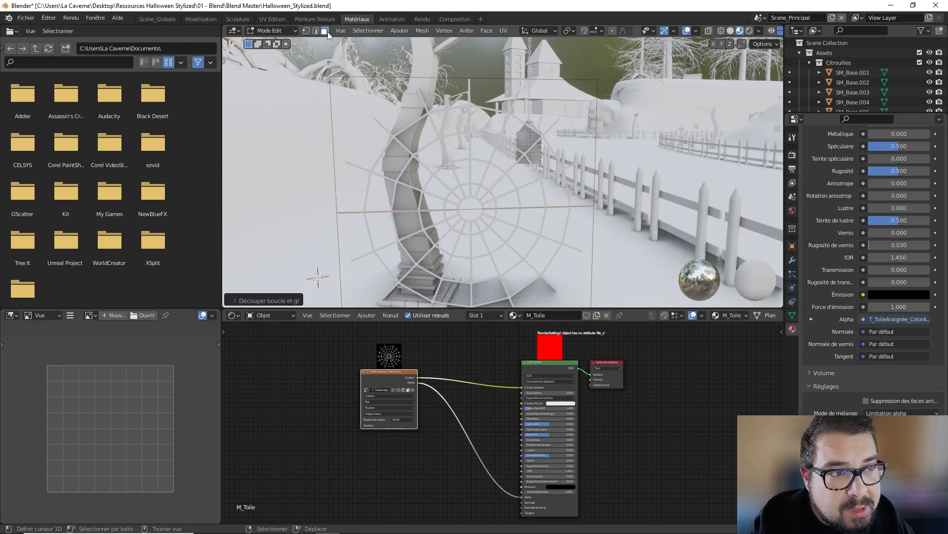
{"action": "left_click", "coordinate": [444, 143]}
{"action": "key", "text": "x"}
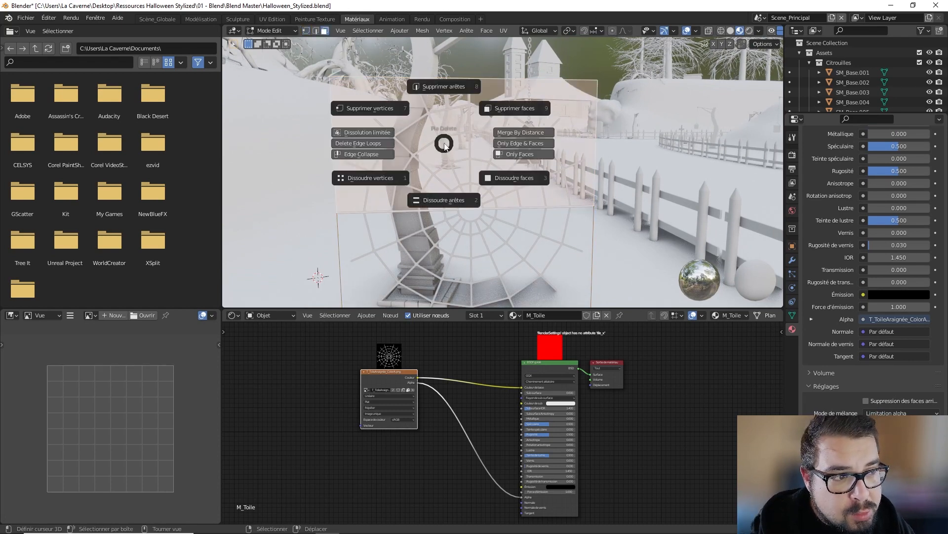
{"action": "left_click", "coordinate": [523, 106]}
{"action": "key", "text": "Tab"}
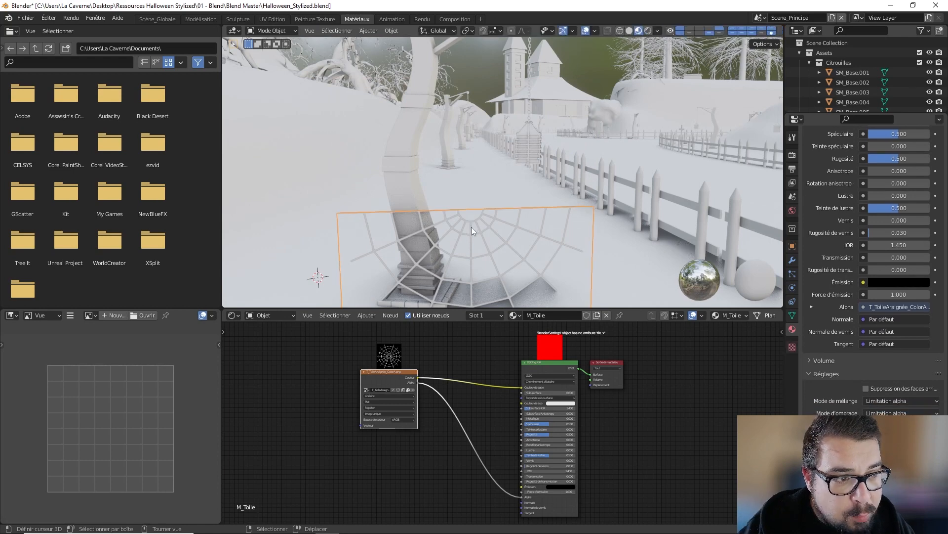
Raise the half web plane and shift it along the global Y axis to line up with the lamppost.
{"action": "key", "text": "g"}
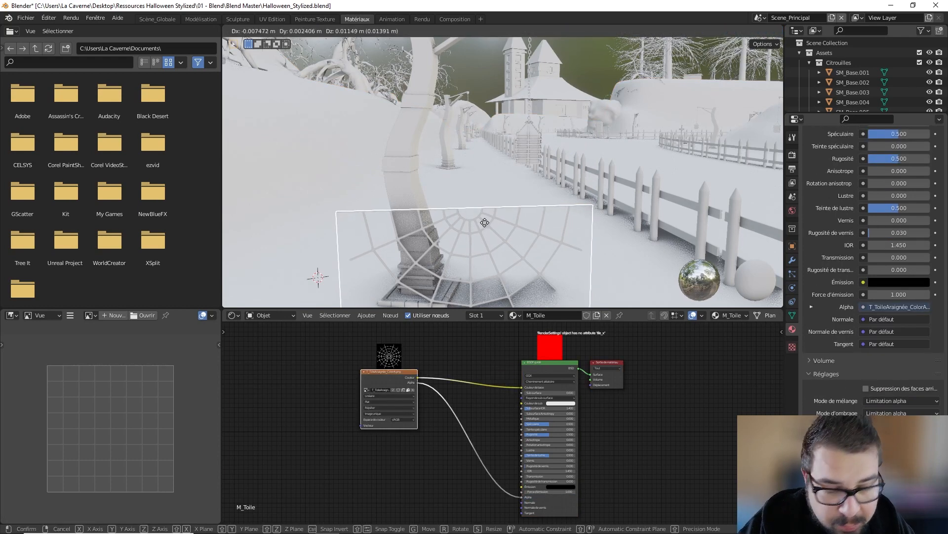
{"action": "left_click", "coordinate": [469, 110]}
{"action": "middle_click_drag", "start_coordinate": [469, 109], "coordinate": [390, 217]}
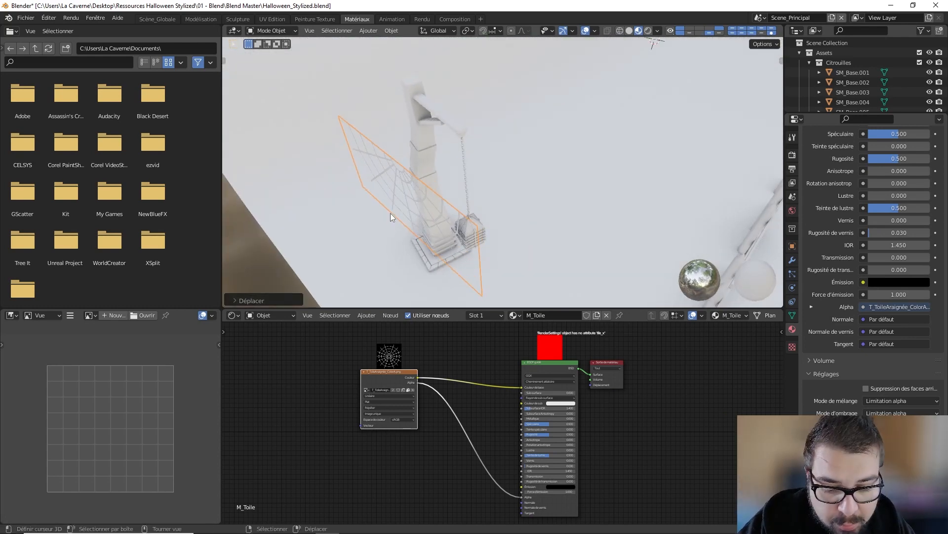
{"action": "key", "text": "g"}
{"action": "key", "text": "y"}
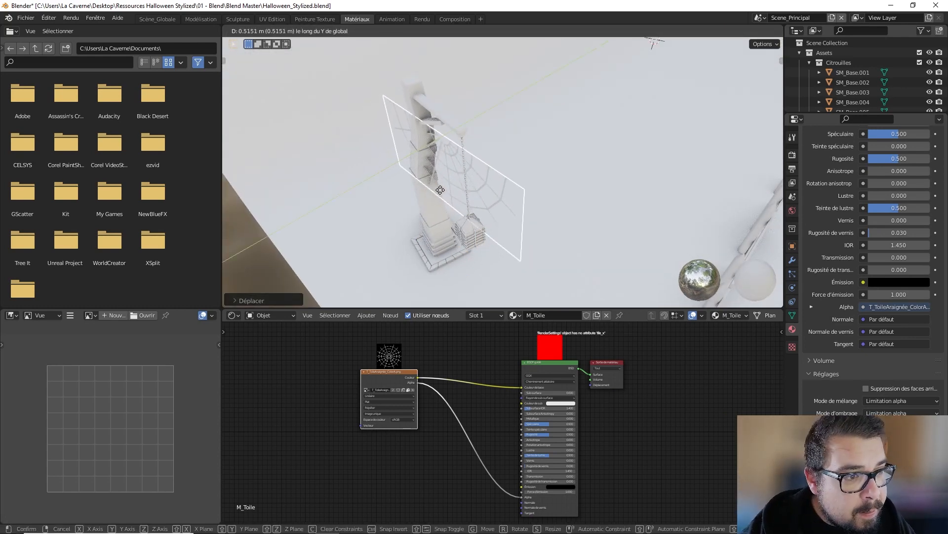
{"action": "left_click", "coordinate": [441, 199]}
Subdivide the half web with five vertical and two horizontal evenly spaced loop cuts, and switch to vertex selection.
{"action": "middle_click_drag", "start_coordinate": [441, 199], "coordinate": [481, 195]}
{"action": "key", "text": "Tab"}
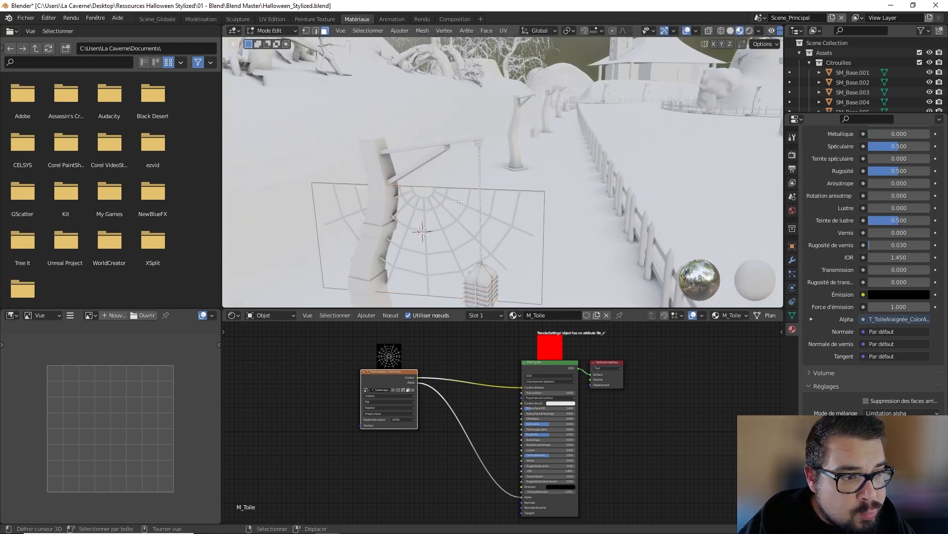
{"action": "key", "text": "ctrl+r"}
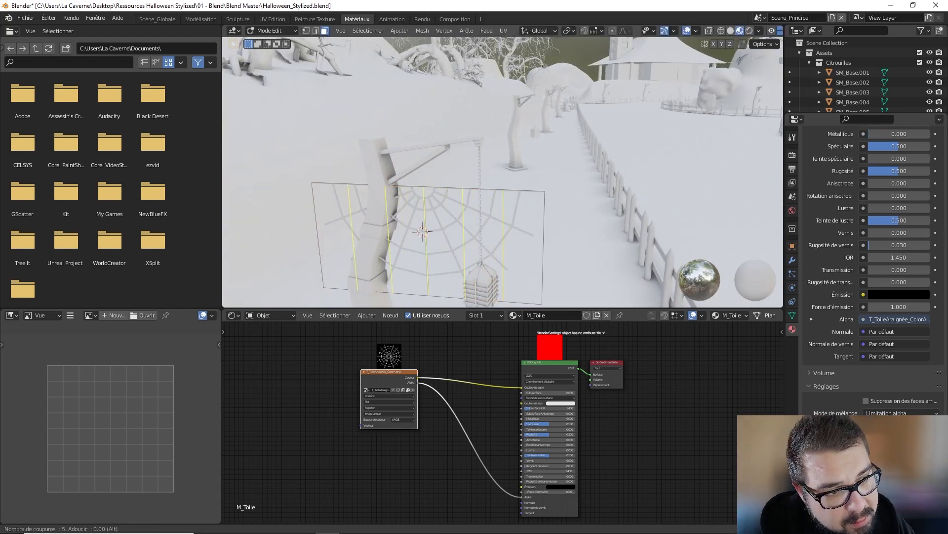
{"action": "left_click", "coordinate": [422, 231]}
{"action": "right_click", "coordinate": [422, 231]}
{"action": "middle_click_drag", "start_coordinate": [422, 233], "coordinate": [440, 232]}
{"action": "key", "text": "ctrl+r"}
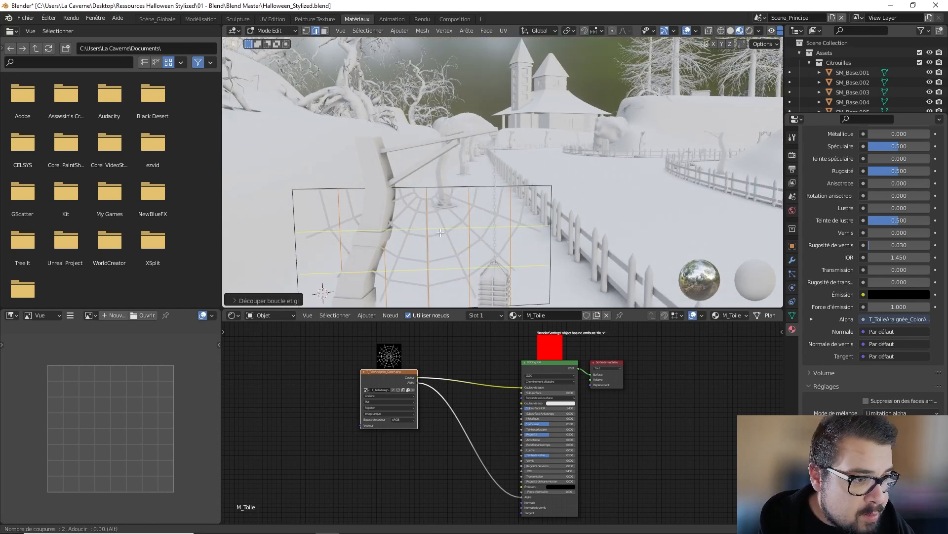
{"action": "left_click", "coordinate": [441, 232]}
{"action": "right_click", "coordinate": [440, 232]}
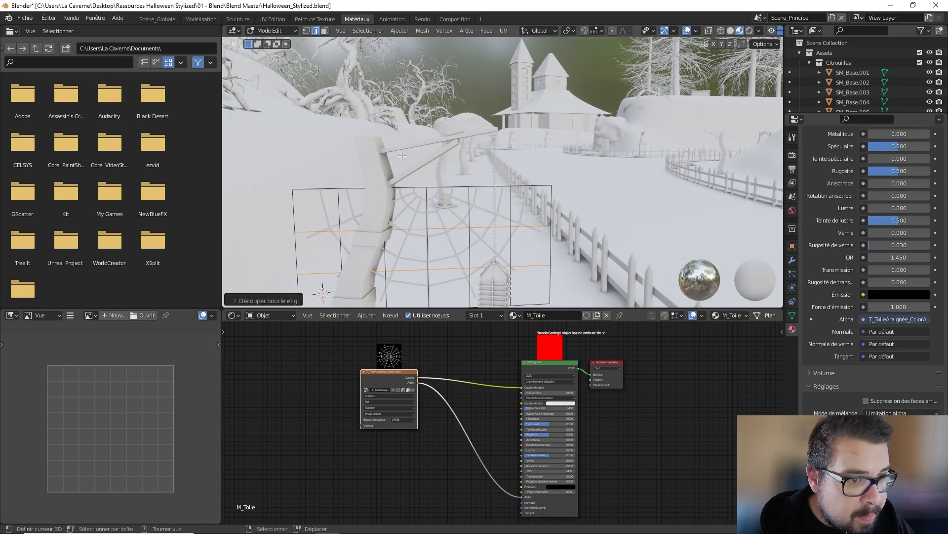
{"action": "left_click", "coordinate": [306, 31]}
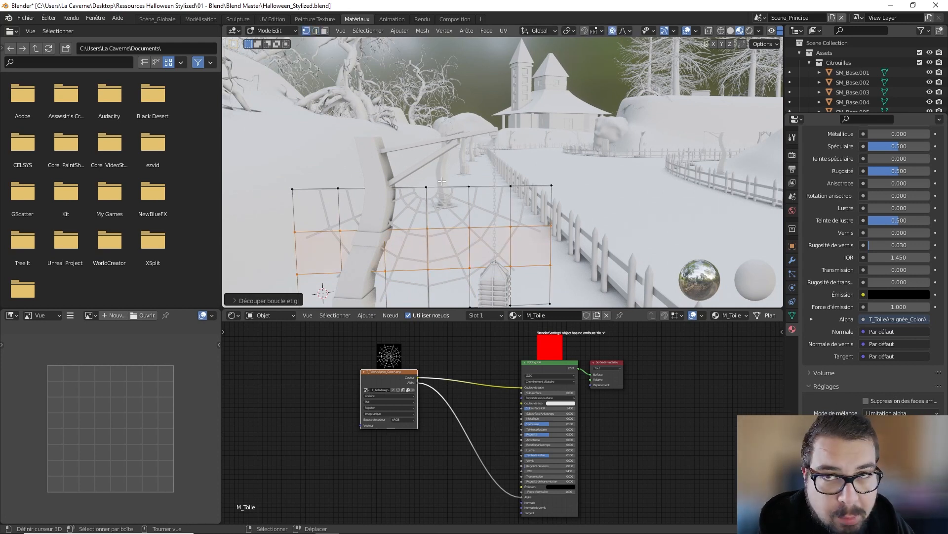
Try to pull the web's upper corners toward the lamppost bracket with proportional editing, and undo both moves.
{"action": "key", "text": "g"}
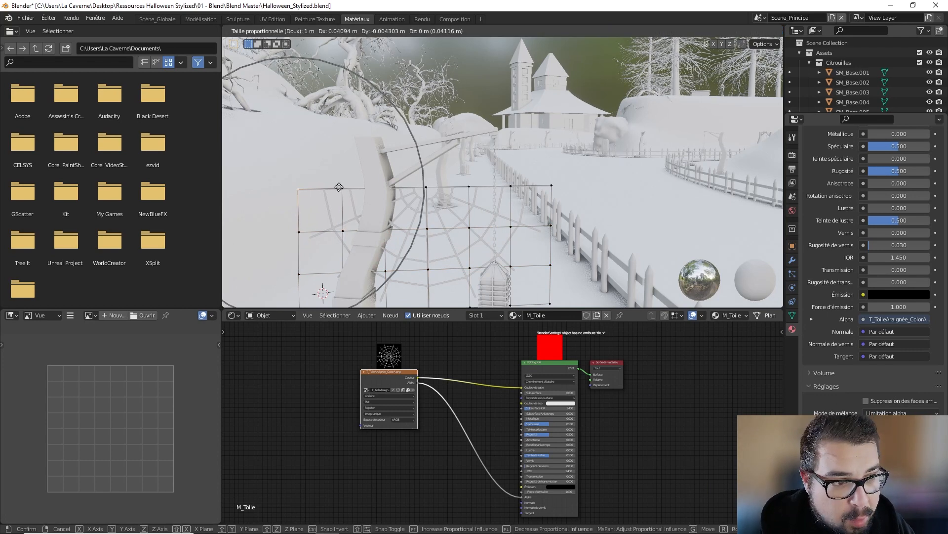
{"action": "left_click", "coordinate": [423, 174]}
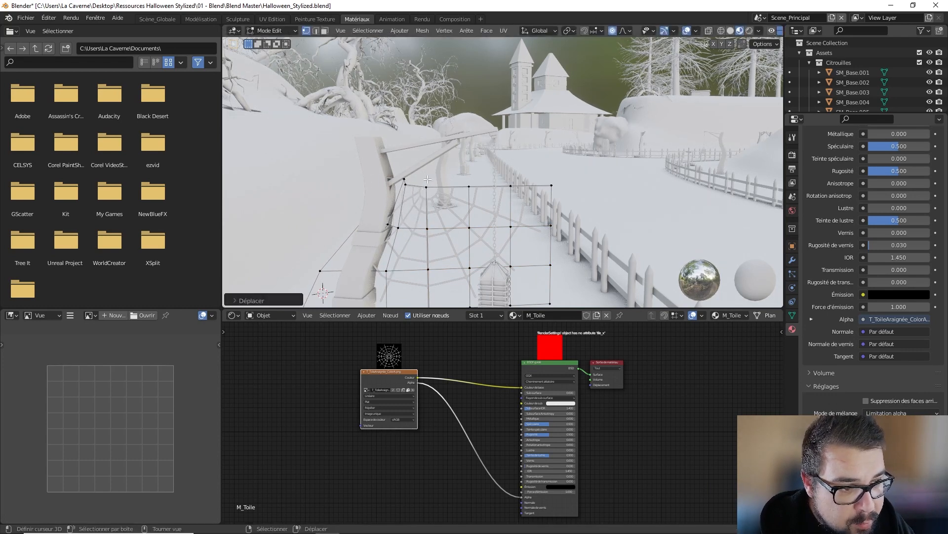
{"action": "middle_click_drag", "start_coordinate": [463, 177], "coordinate": [508, 185]}
{"action": "key", "text": "g"}
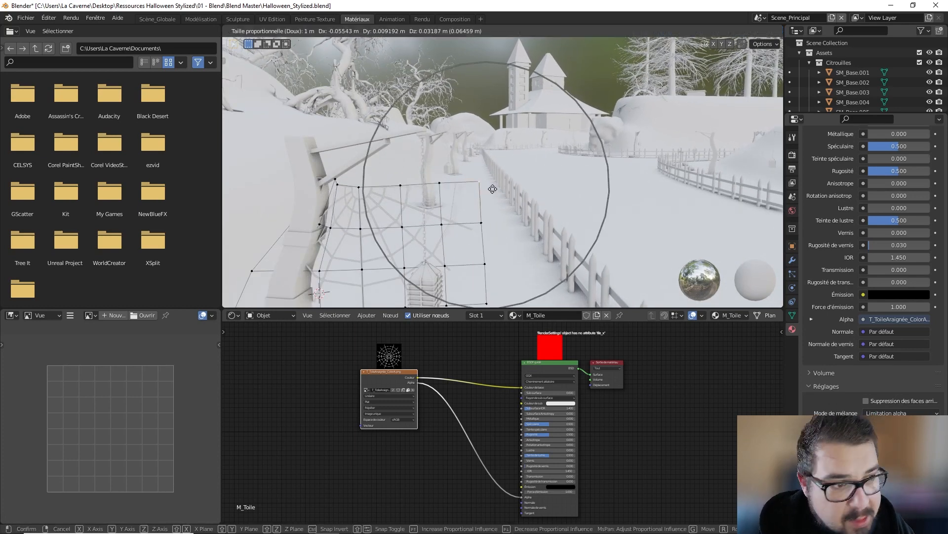
{"action": "left_click", "coordinate": [411, 154]}
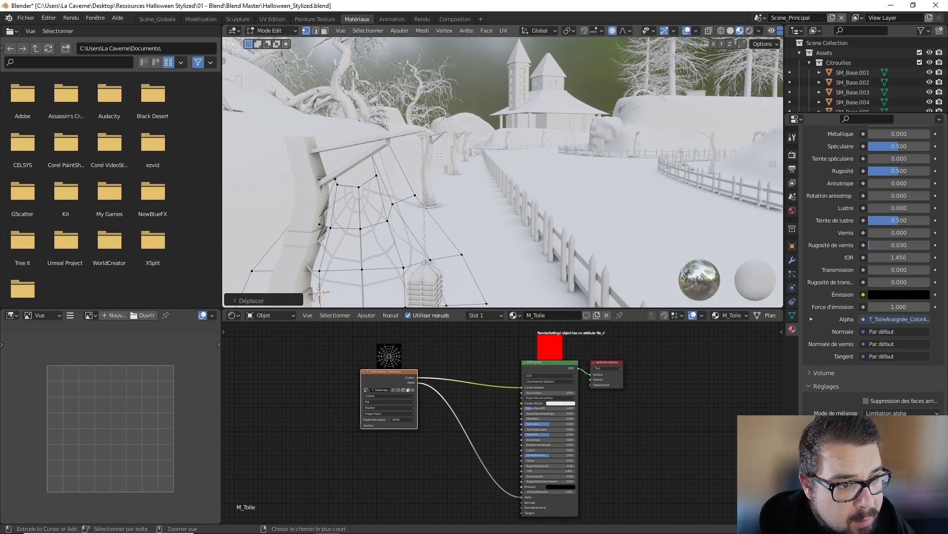
{"action": "key", "text": "ctrl+z"}
{"action": "key", "text": "ctrl+z"}
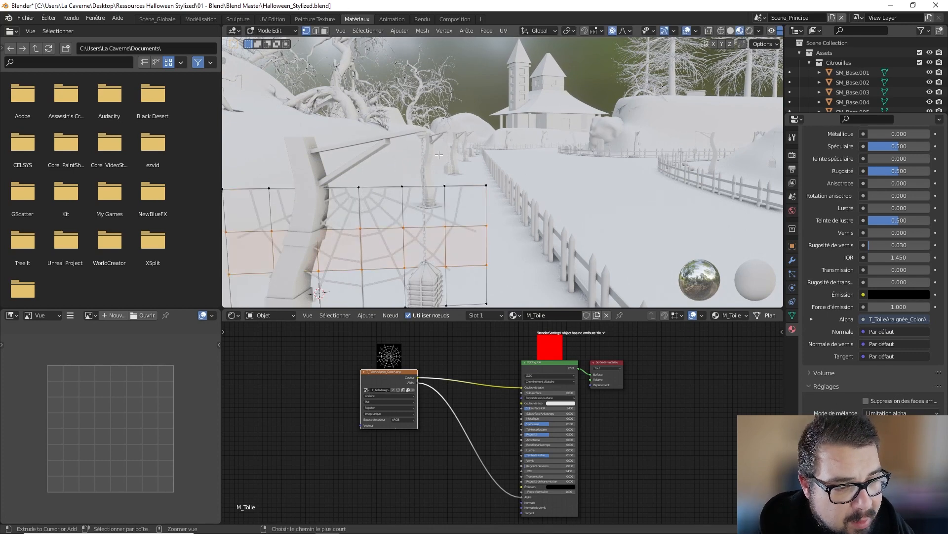
Fit the whole web object beneath the lamppost's diagonal brace by scaling it down, tilting it and moving it.
{"action": "key", "text": "Tab"}
{"action": "key", "text": "s"}
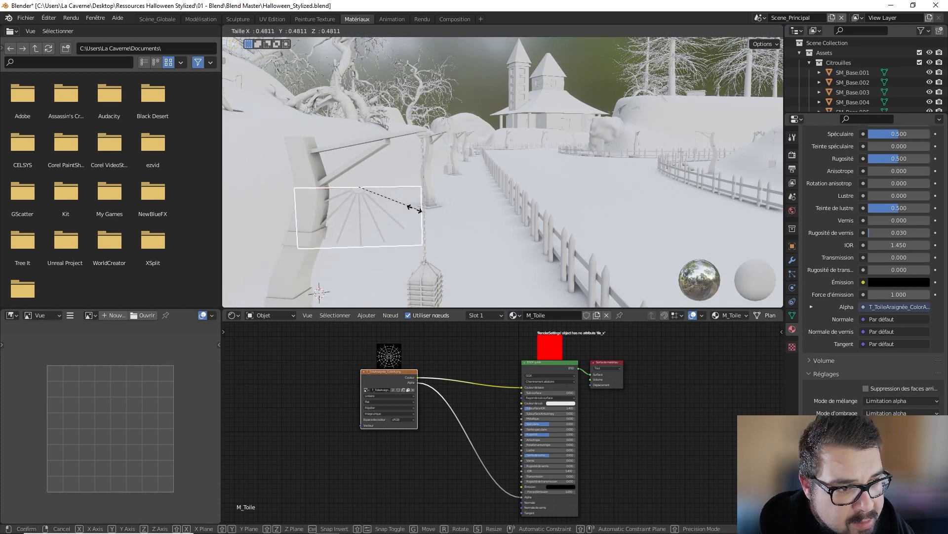
{"action": "left_click", "coordinate": [417, 209]}
{"action": "key", "text": "r"}
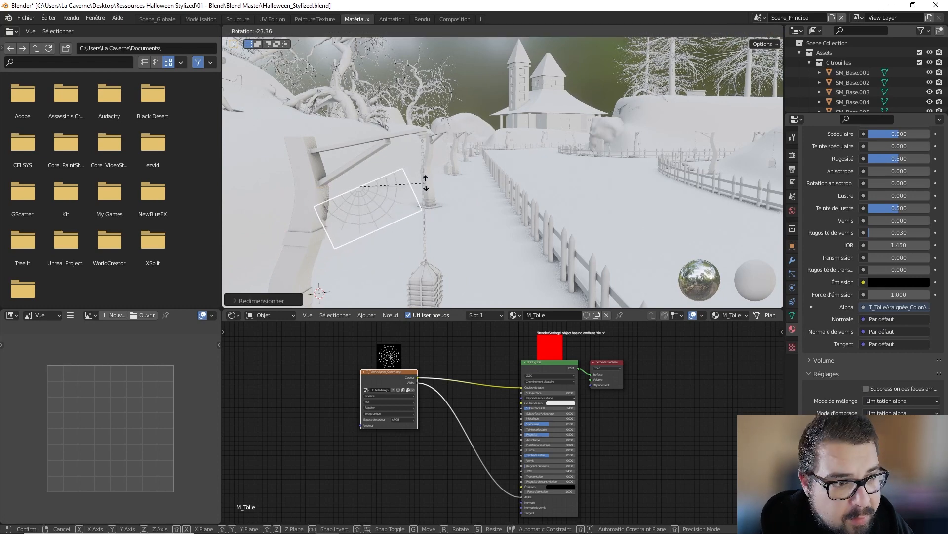
{"action": "left_click", "coordinate": [407, 194]}
{"action": "key", "text": "g"}
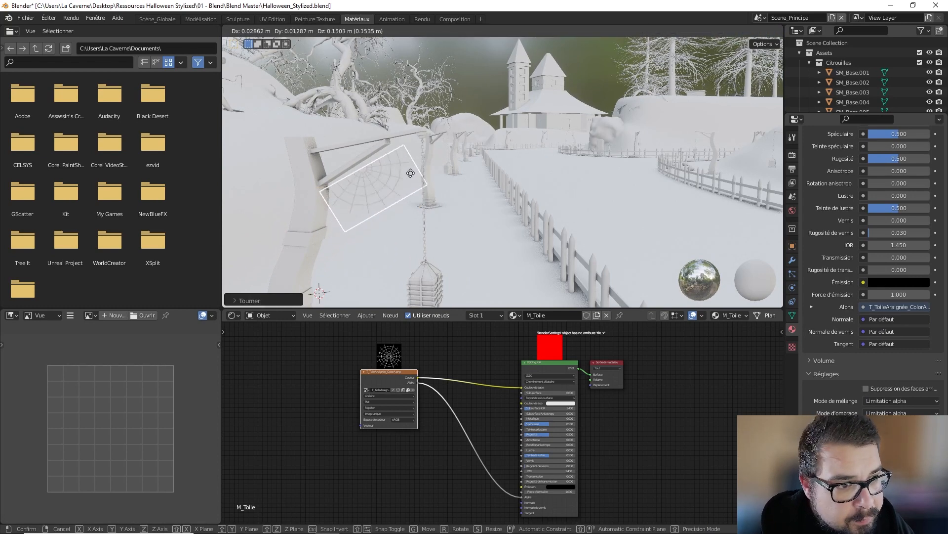
{"action": "left_click", "coordinate": [392, 182]}
Align the web with the lamppost bracket by shifting it along Y and rotating it about -15° around global Z.
{"action": "middle_click_drag", "start_coordinate": [393, 182], "coordinate": [466, 203]}
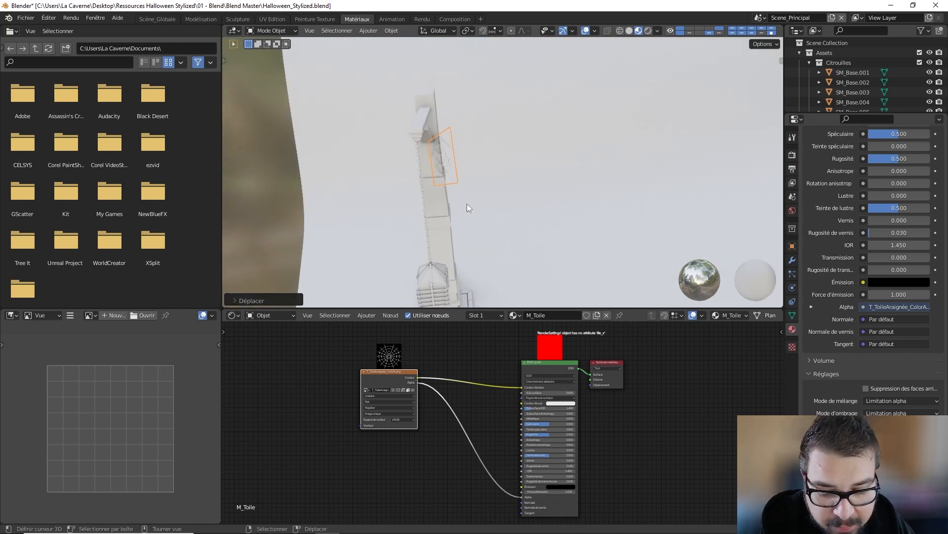
{"action": "key", "text": "g"}
{"action": "key", "text": "y"}
{"action": "key", "text": "r"}
{"action": "key", "text": "z"}
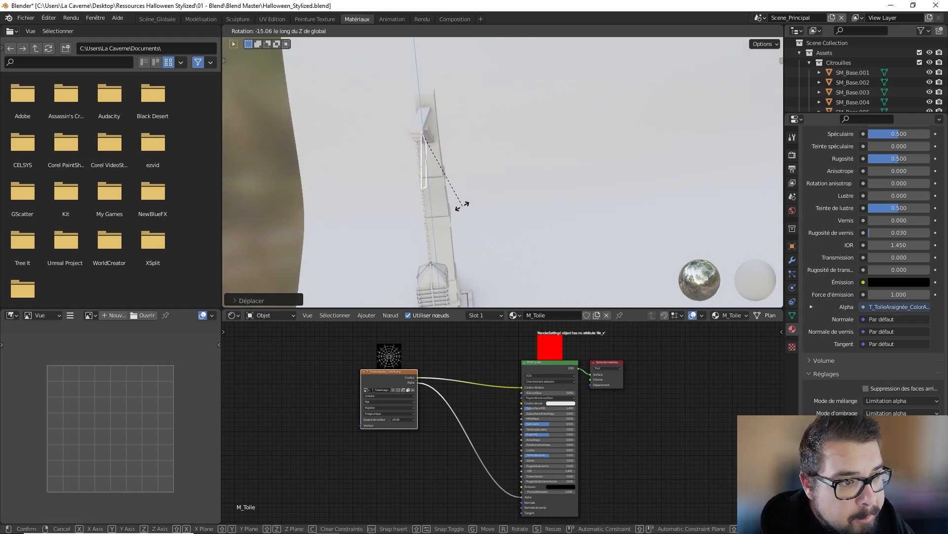
{"action": "left_click", "coordinate": [461, 205]}
Enter edit mode on the web and pull its lower outer corner away from the post with proportional editing, then refine that corner's position.
{"action": "middle_click_drag", "start_coordinate": [460, 206], "coordinate": [517, 178]}
{"action": "key", "text": "a"}
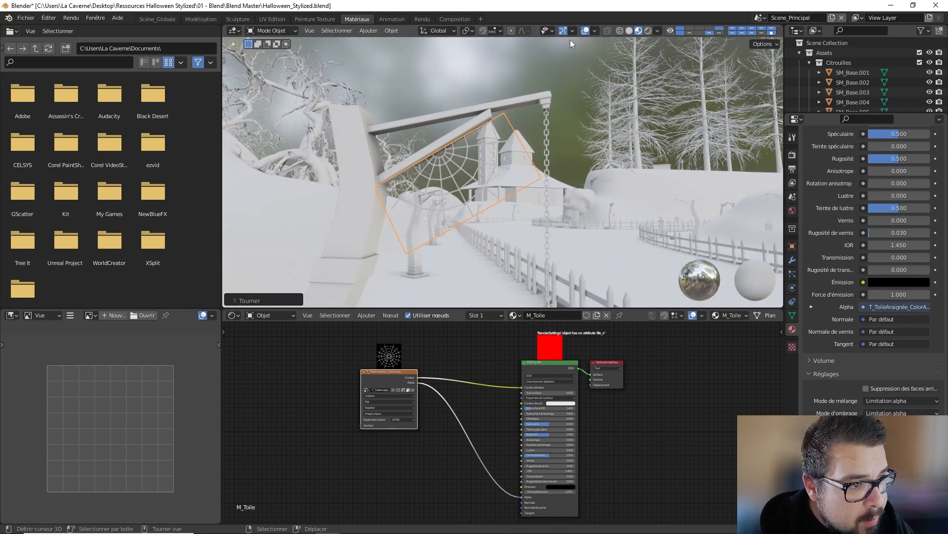
{"action": "key", "text": "Tab"}
{"action": "key", "text": "a"}
{"action": "left_click", "coordinate": [545, 140]}
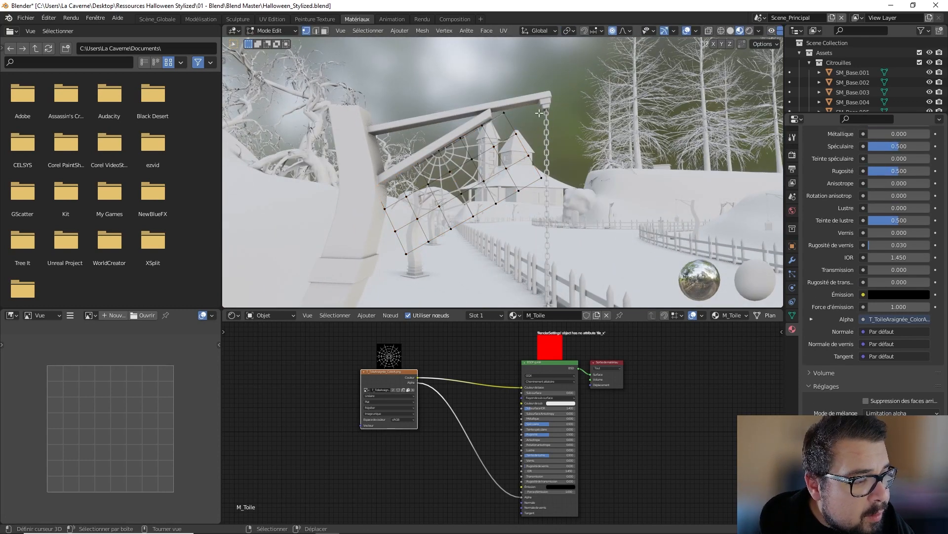
{"action": "scroll", "coordinate": [545, 140], "scroll_direction": "up", "scroll_amount": 1}
{"action": "left_click", "coordinate": [549, 171]}
{"action": "key", "text": "g"}
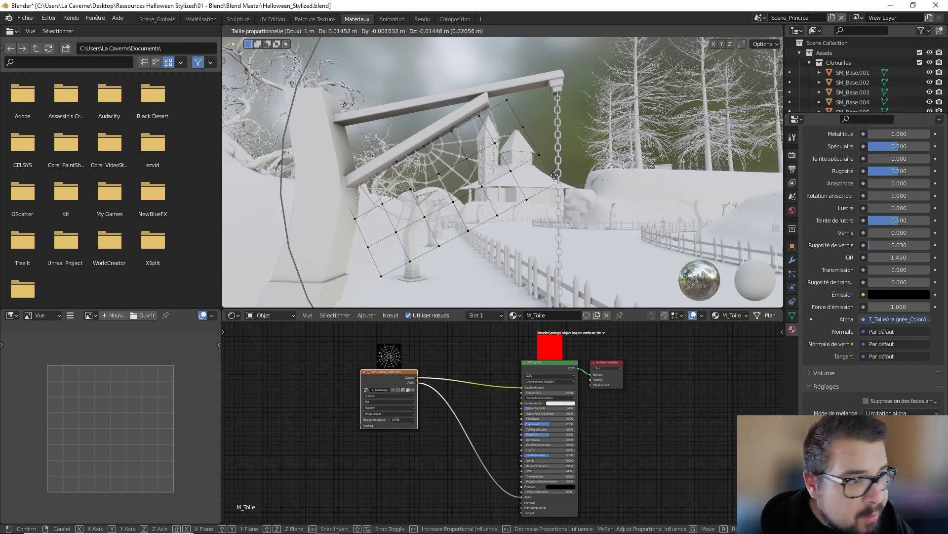
{"action": "left_click", "coordinate": [603, 203]}
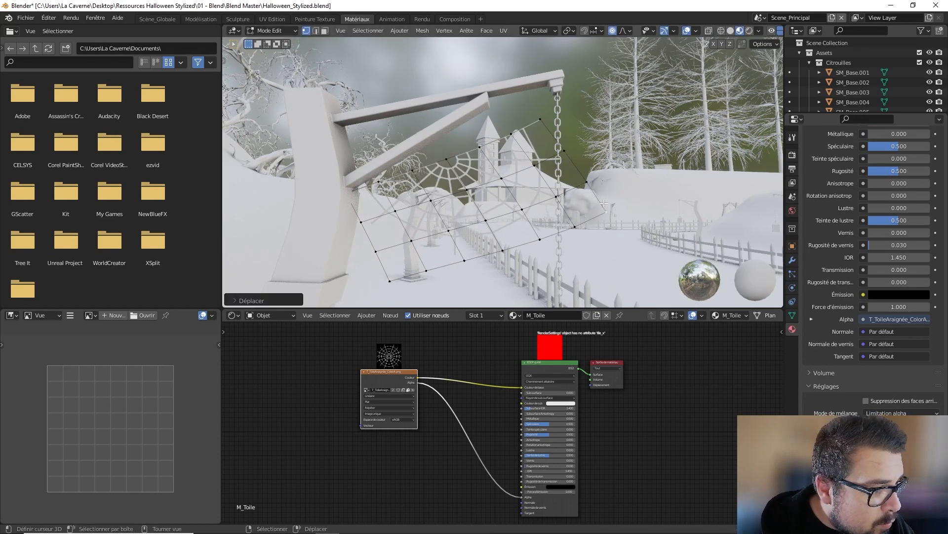
{"action": "middle_click_drag", "start_coordinate": [604, 203], "coordinate": [554, 184]}
{"action": "key", "text": "g"}
{"action": "left_click", "coordinate": [528, 206]}
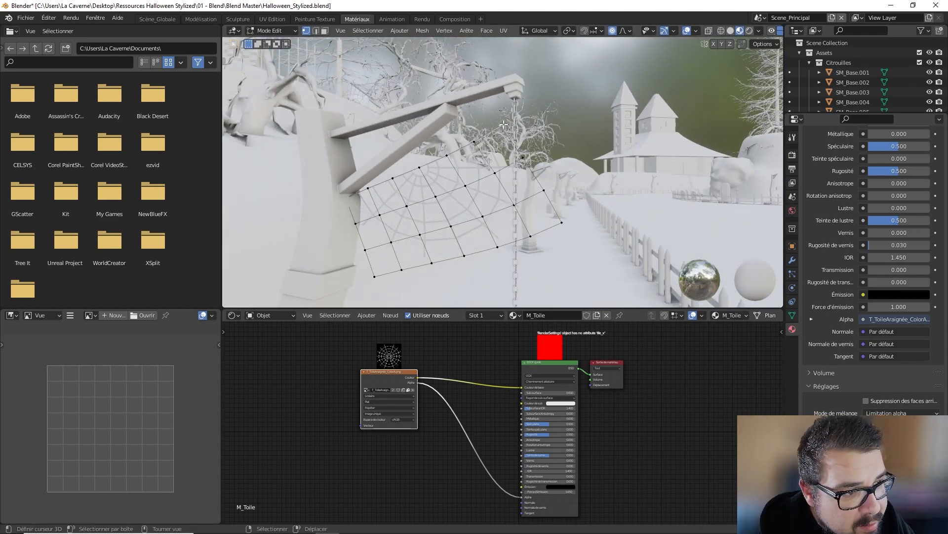
Pull the web's upper outer corner up to the end of the lamppost's crossbeam, using a proportional radius of about 0.56 m.
{"action": "key", "text": "g"}
{"action": "scroll", "coordinate": [494, 116], "scroll_direction": "up", "scroll_amount": 5}
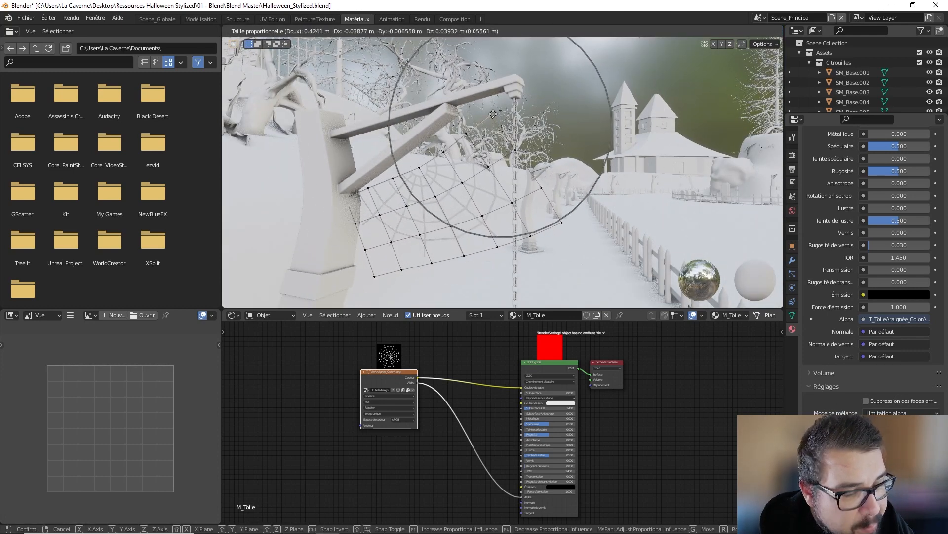
{"action": "scroll", "coordinate": [486, 106], "scroll_direction": "up", "scroll_amount": 1}
{"action": "scroll", "coordinate": [481, 95], "scroll_direction": "down", "scroll_amount": 4}
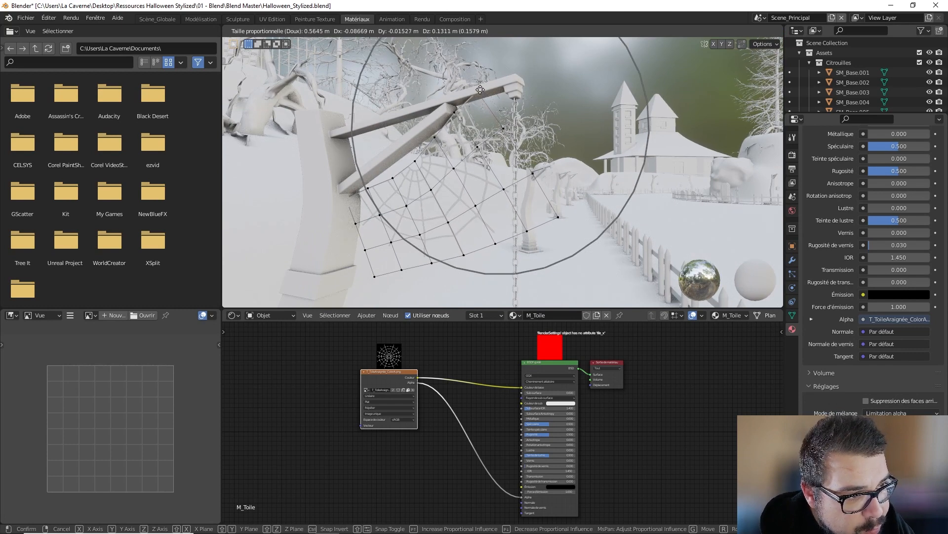
{"action": "left_click", "coordinate": [480, 90]}
Fit the web's upper edge to the diagonal brace by moving its inner corner to the post and its edge vertices against the beam.
{"action": "middle_click_drag", "start_coordinate": [480, 89], "coordinate": [411, 169]}
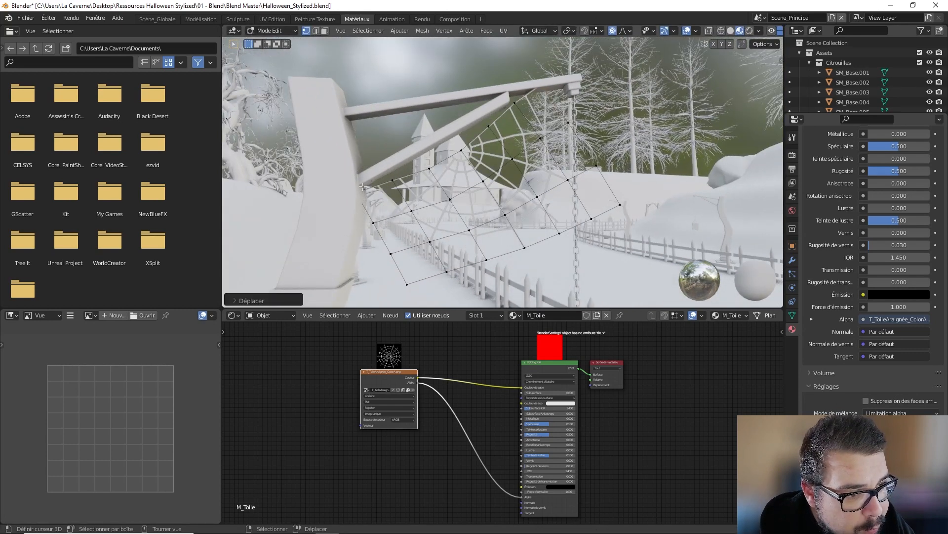
{"action": "key", "text": "g"}
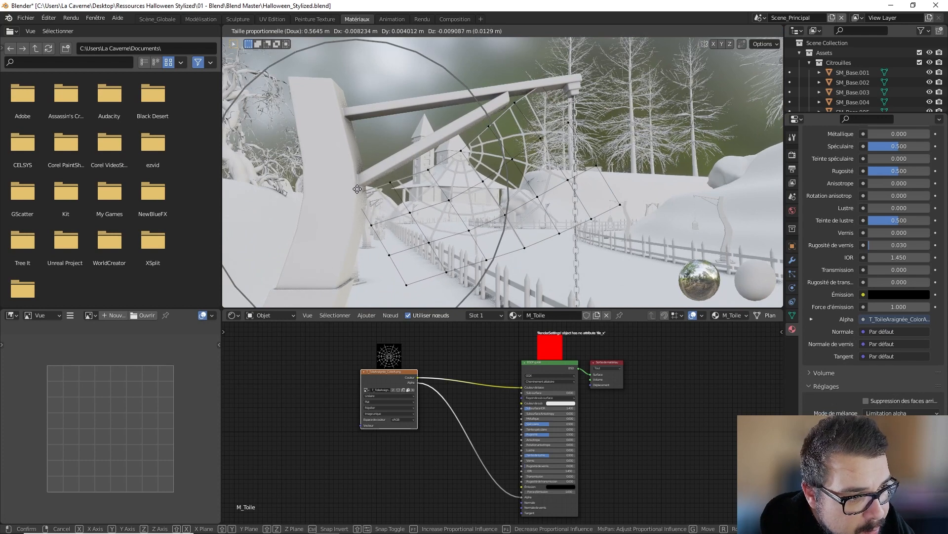
{"action": "left_click", "coordinate": [355, 183]}
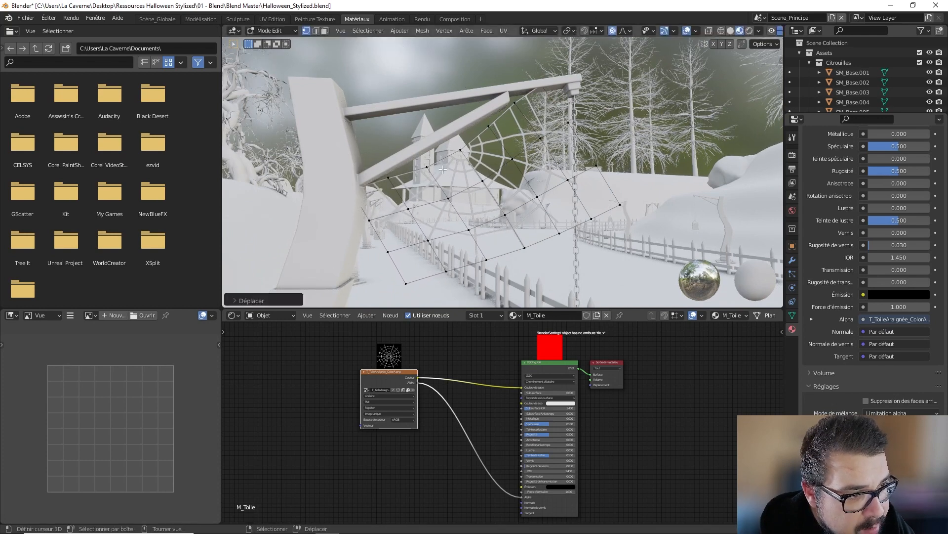
{"action": "key", "text": "g"}
{"action": "left_click", "coordinate": [450, 138]}
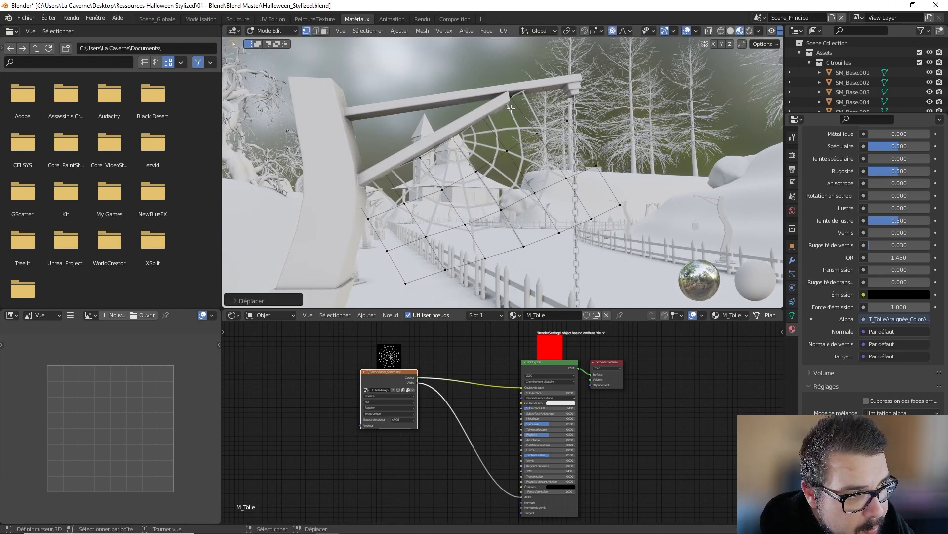
{"action": "key", "text": "g"}
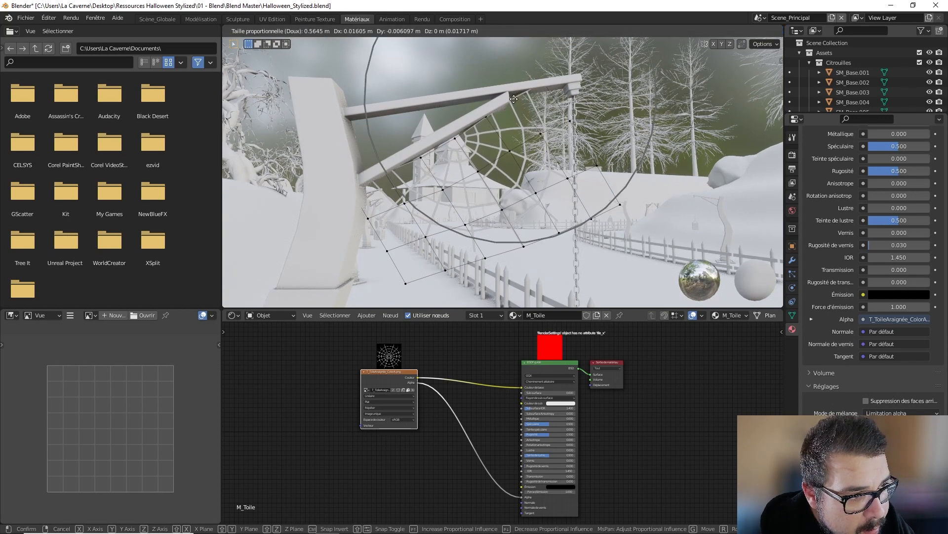
{"action": "left_click", "coordinate": [514, 100]}
{"action": "key", "text": "g"}
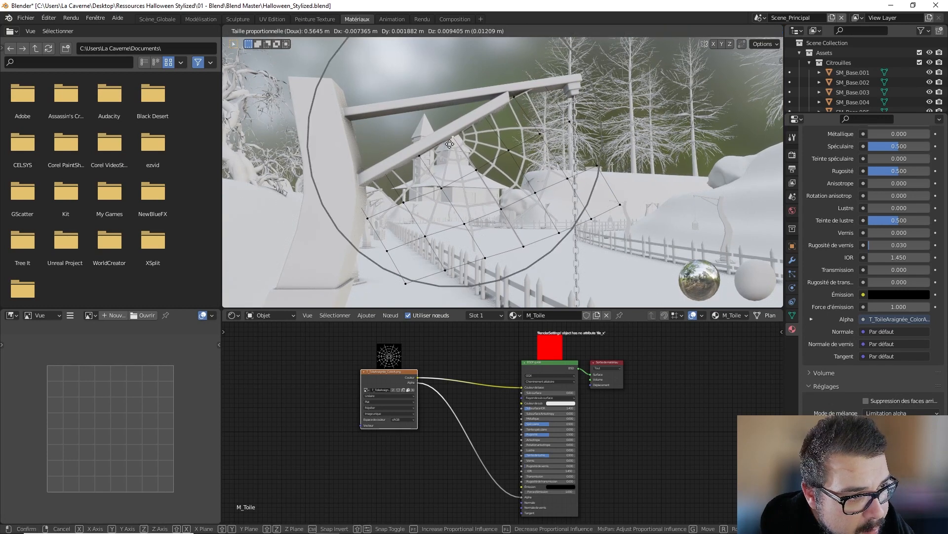
{"action": "left_click", "coordinate": [454, 203]}
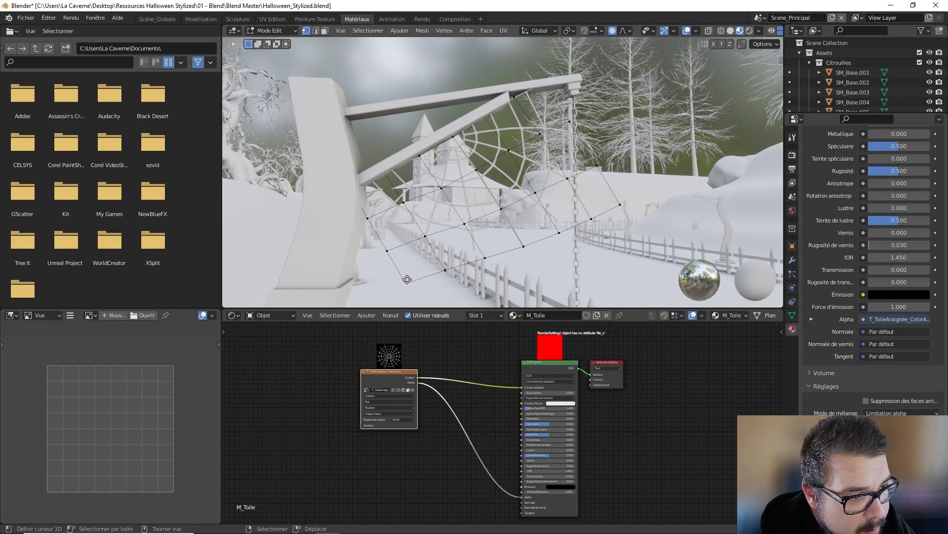
Stretch the lower part of the web by pulling its inner corner toward the post and its bottom vertices downward and outward.
{"action": "key", "text": "g"}
{"action": "left_click", "coordinate": [320, 309]}
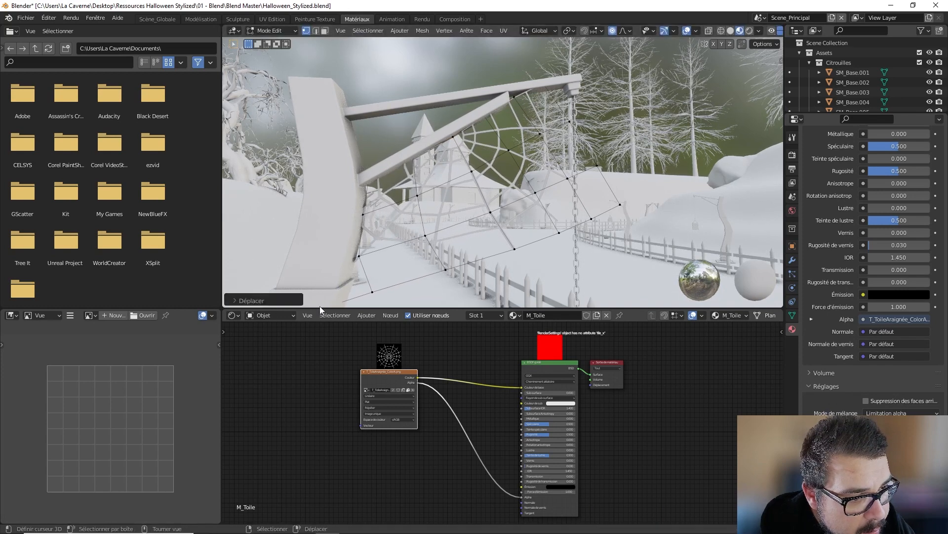
{"action": "middle_click_drag", "start_coordinate": [451, 270], "coordinate": [471, 196]}
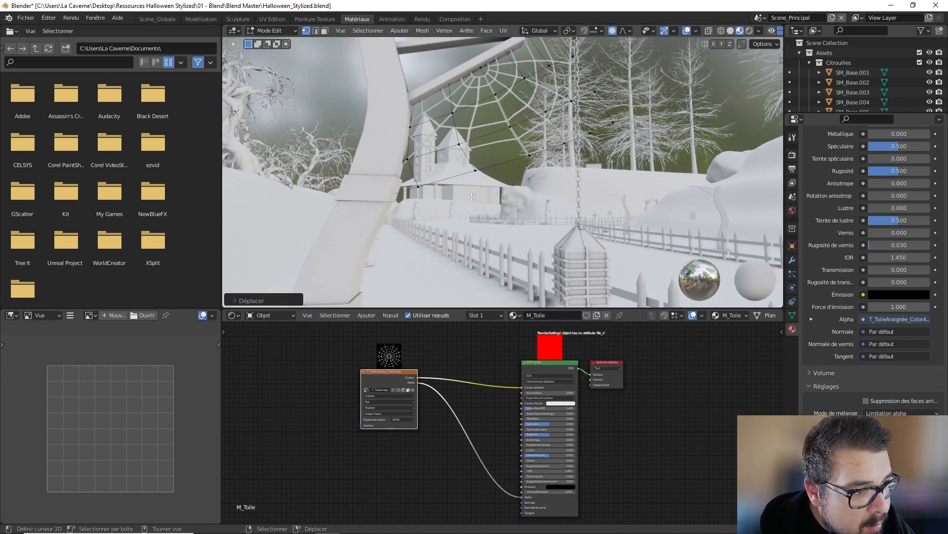
{"action": "key", "text": "g"}
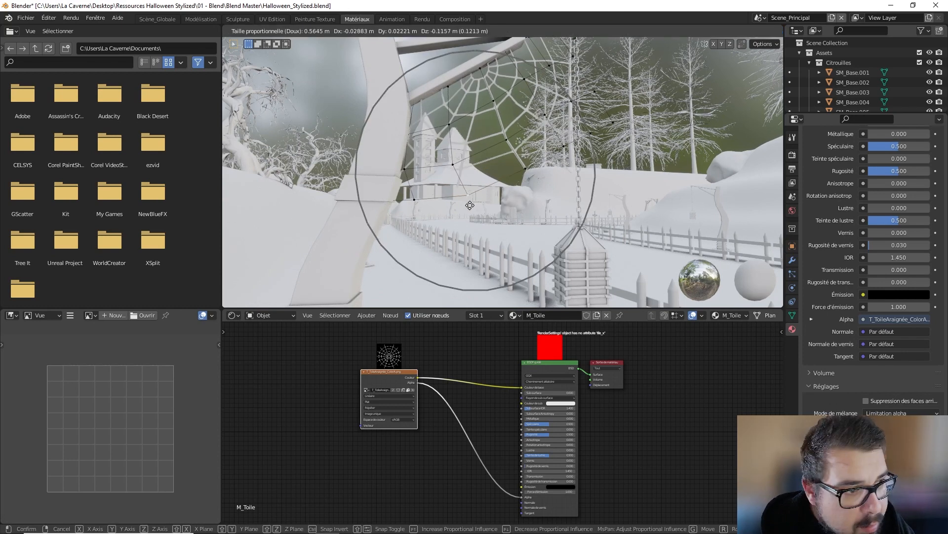
{"action": "left_click", "coordinate": [471, 217]}
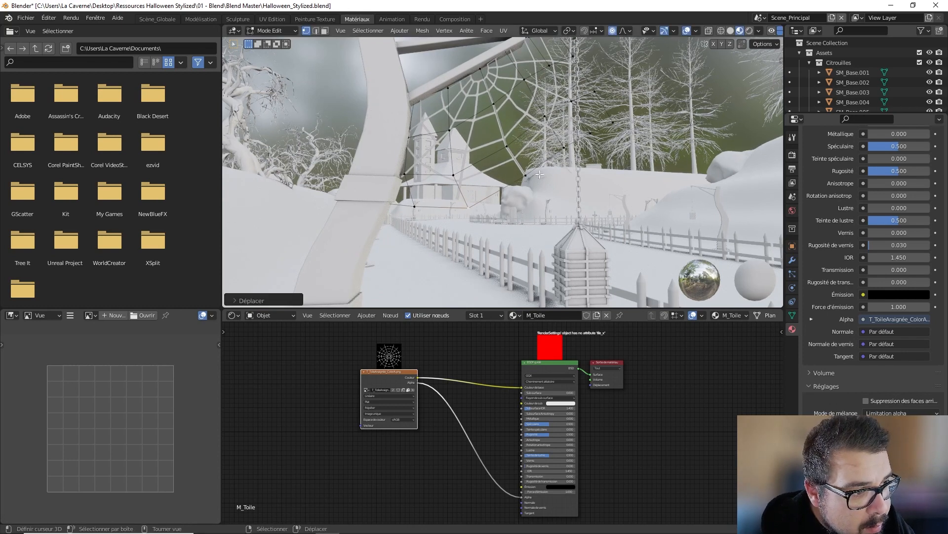
{"action": "key", "text": "g"}
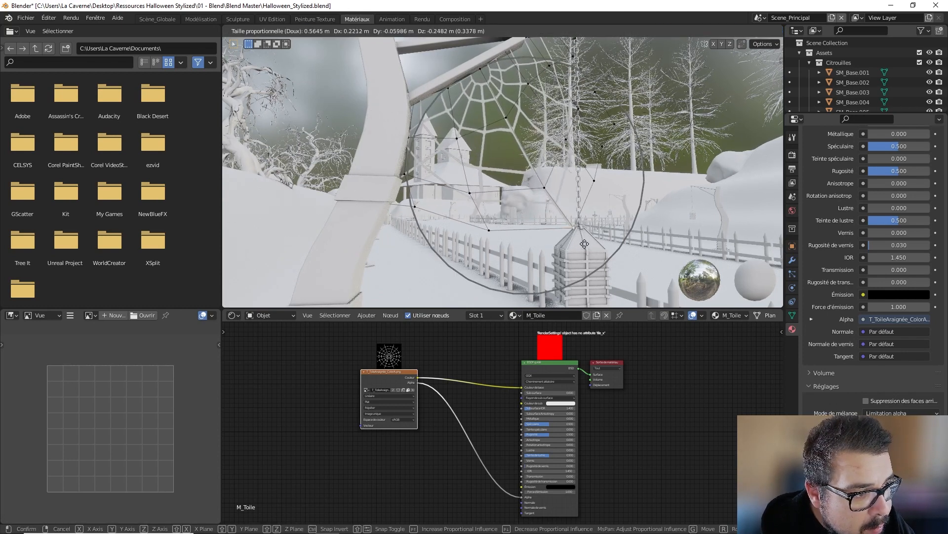
{"action": "left_click", "coordinate": [572, 232]}
Return to object mode and deselect everything to check the shaped web on the lamppost.
{"action": "middle_click_drag", "start_coordinate": [572, 232], "coordinate": [552, 201]}
{"action": "key", "text": "Tab"}
{"action": "key", "text": "a"}
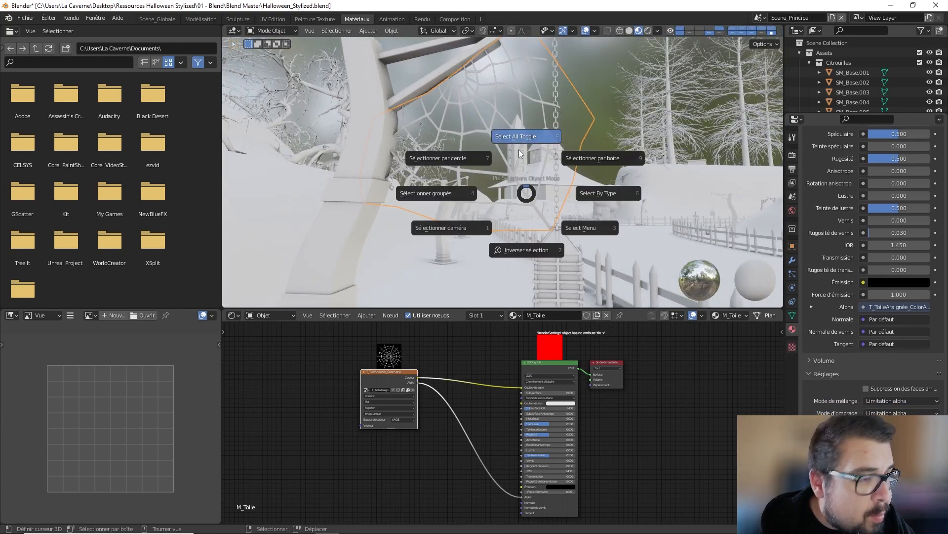
{"action": "left_click", "coordinate": [524, 135]}
{"action": "scroll", "coordinate": [517, 153], "scroll_direction": "down", "scroll_amount": 2}
{"action": "scroll", "coordinate": [517, 153], "scroll_direction": "down", "scroll_amount": 3}
{"action": "mouse_move", "coordinate": [517, 153]}
{"action": "middle_mouse_down"}
{"action": "mouse_move", "coordinate": [505, 168]}
{"action": "mouse_move", "coordinate": [471, 172]}
{"action": "mouse_move", "coordinate": [518, 171]}
{"action": "mouse_move", "coordinate": [512, 183]}
{"action": "mouse_move", "coordinate": [506, 153]}
{"action": "mouse_move", "coordinate": [541, 176]}
{"action": "mouse_move", "coordinate": [516, 168]}
{"action": "middle_mouse_up"}
Select the finished web, duplicate it and move the copy along global Y.
{"action": "left_click", "coordinate": [505, 165]}
{"action": "scroll", "coordinate": [319, 112], "scroll_direction": "down", "scroll_amount": 4}
{"action": "middle_click_drag", "start_coordinate": [322, 113], "coordinate": [408, 163]}
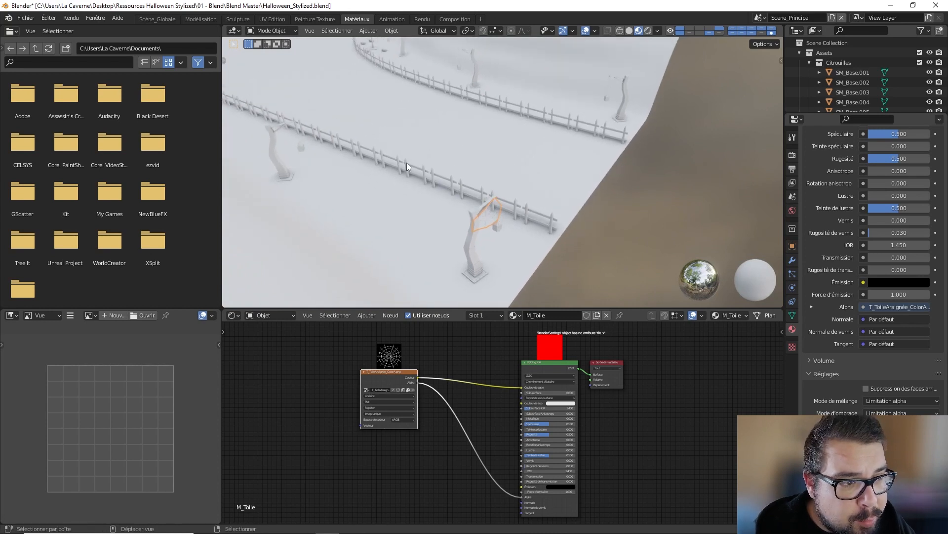
{"action": "key", "text": "shift+d"}
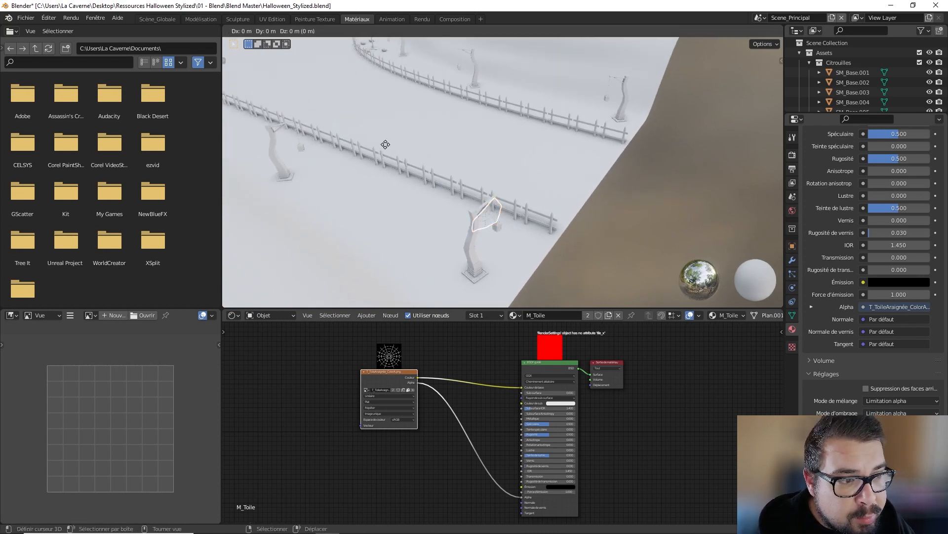
{"action": "key", "text": "y"}
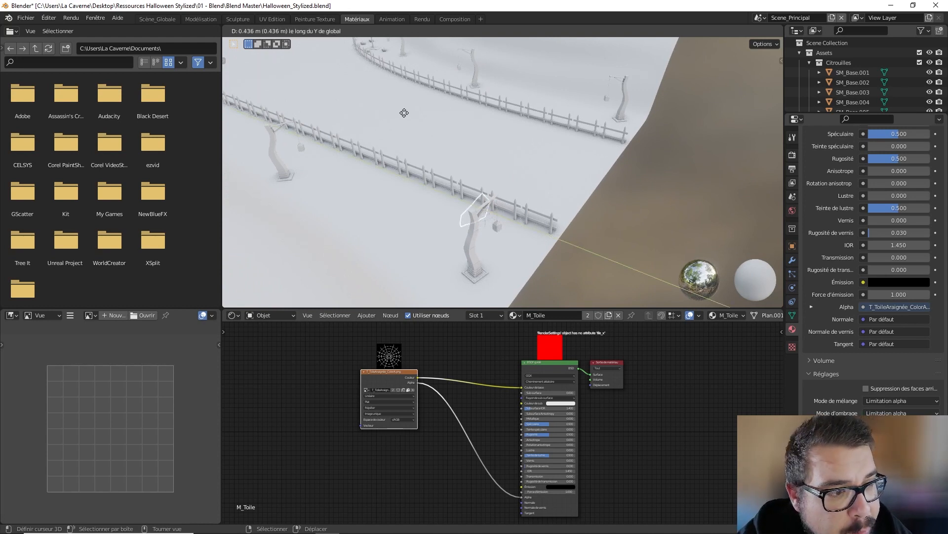
{"action": "left_click", "coordinate": [350, 93]}
Move the web copy horizontally, with Z locked, to the lamppost beside the rocks across the path.
{"action": "scroll", "coordinate": [354, 116], "scroll_direction": "down", "scroll_amount": 5}
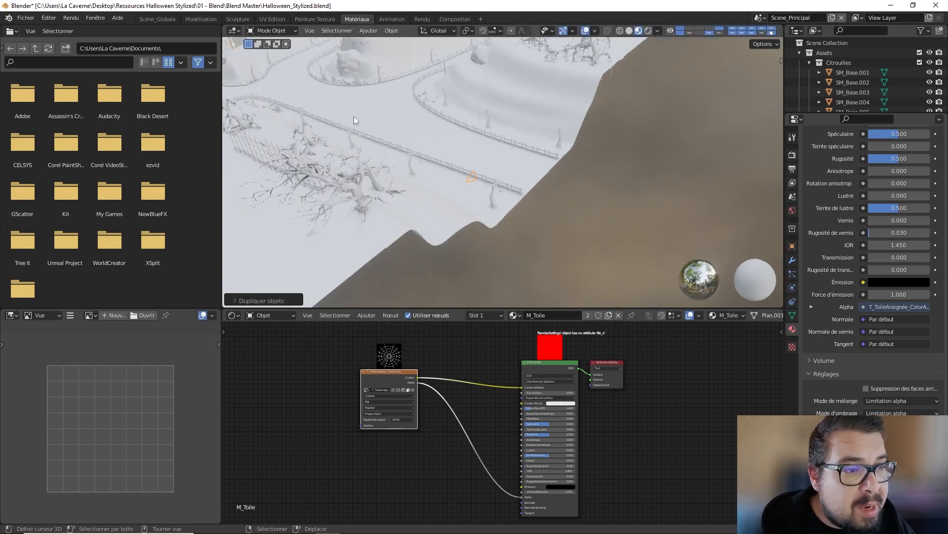
{"action": "middle_click_drag", "start_coordinate": [354, 120], "coordinate": [481, 150]}
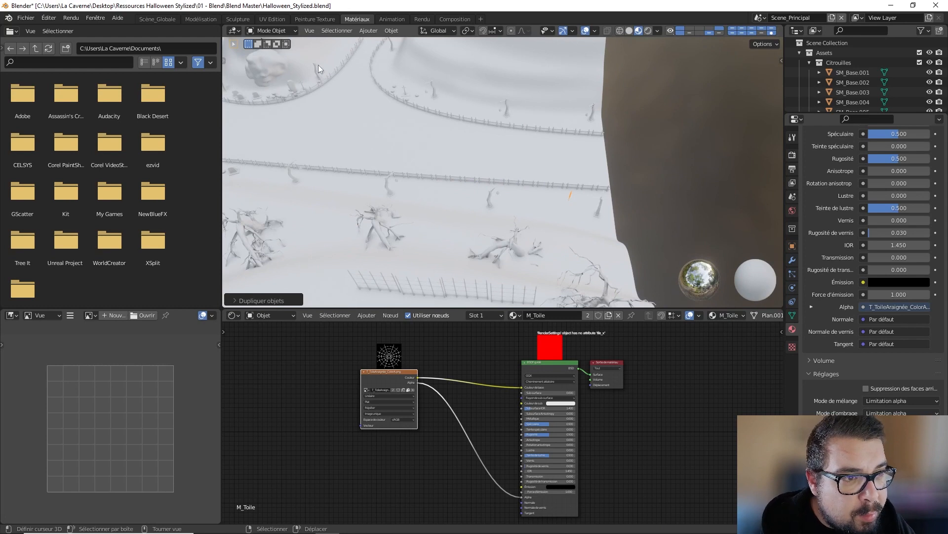
{"action": "middle_click_drag", "start_coordinate": [318, 64], "coordinate": [358, 154]}
{"action": "key", "text": "g"}
{"action": "key", "text": "shift+z"}
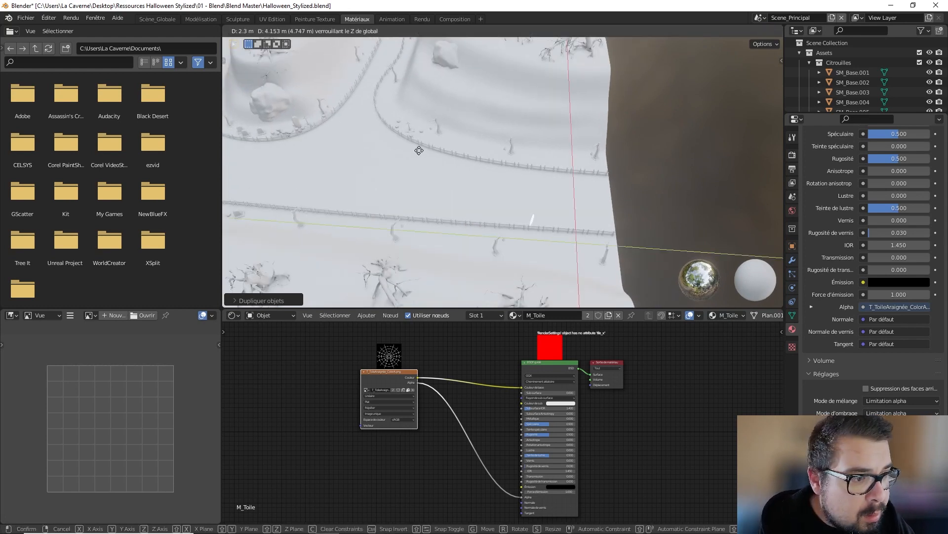
{"action": "left_click", "coordinate": [778, 304]}
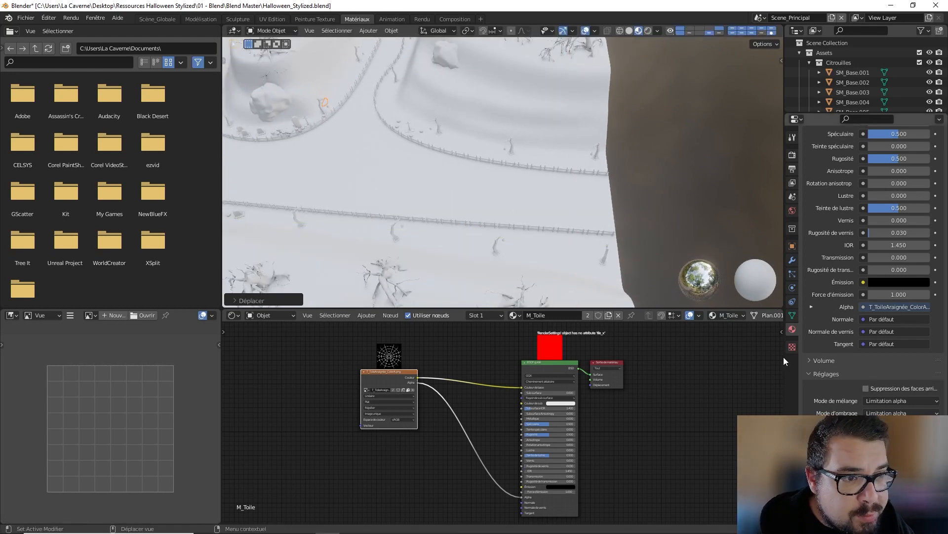
Rotate the web copy about -69° around global Z, then fine-tune that rotation to align it with the new lamppost's bracket.
{"action": "key", "text": "KP_Decimal"}
{"action": "middle_click_drag", "start_coordinate": [443, 218], "coordinate": [628, 197]}
{"action": "key", "text": "r"}
{"action": "key", "text": "z"}
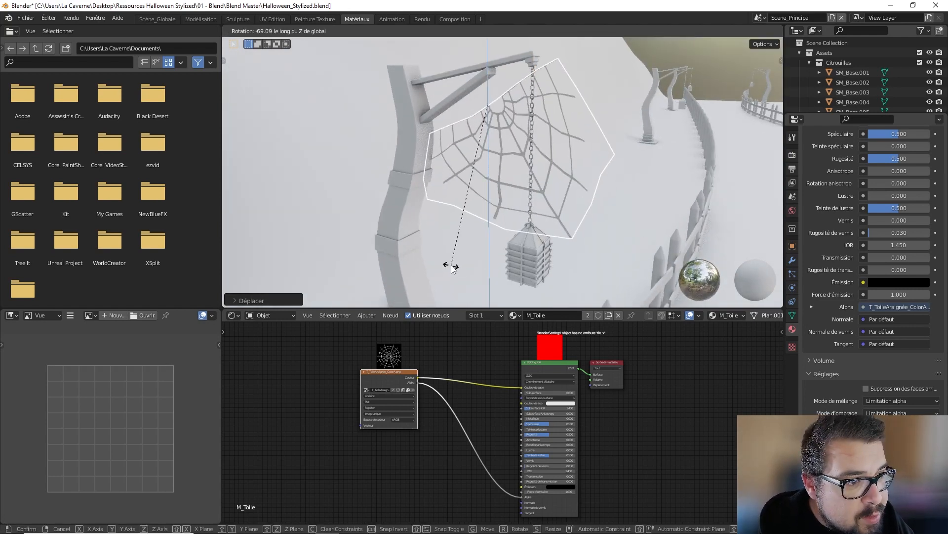
{"action": "left_click", "coordinate": [455, 265]}
{"action": "middle_click_drag", "start_coordinate": [455, 266], "coordinate": [558, 296]}
{"action": "key", "text": "r"}
{"action": "key", "text": "z"}
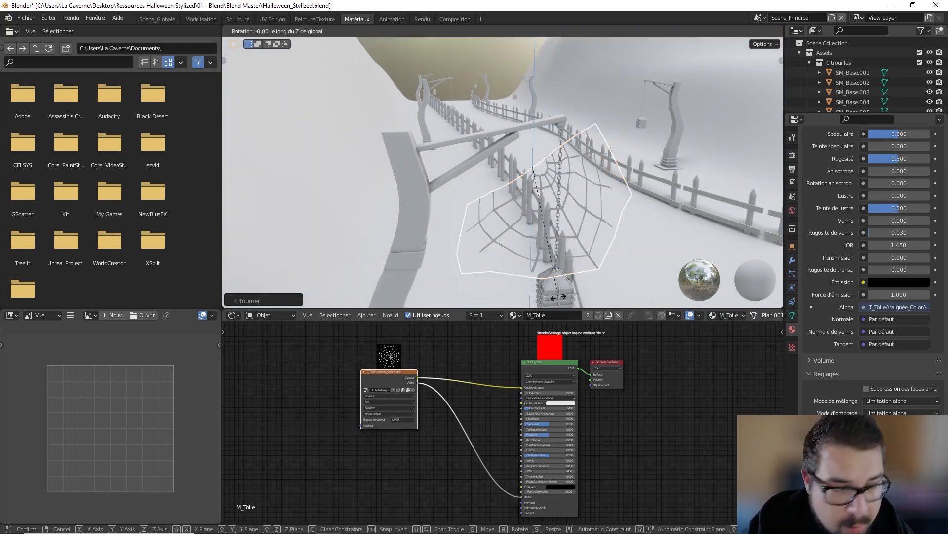
{"action": "left_click", "coordinate": [589, 261]}
Shift the web copy about 0.11 m along global X and raise it along Z toward the bracket.
{"action": "middle_click_drag", "start_coordinate": [590, 262], "coordinate": [516, 264]}
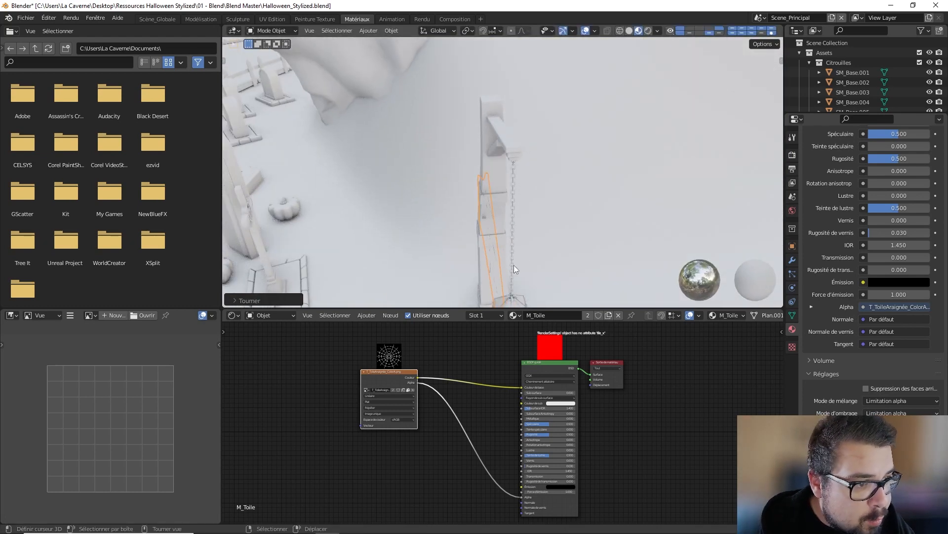
{"action": "key", "text": "g"}
{"action": "key", "text": "x"}
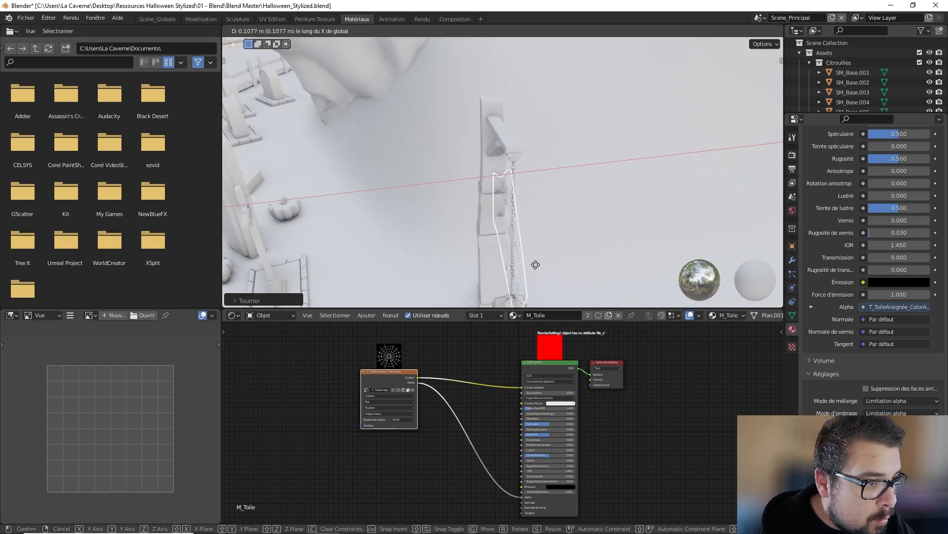
{"action": "left_click", "coordinate": [535, 265]}
{"action": "key", "text": "g"}
{"action": "key", "text": "z"}
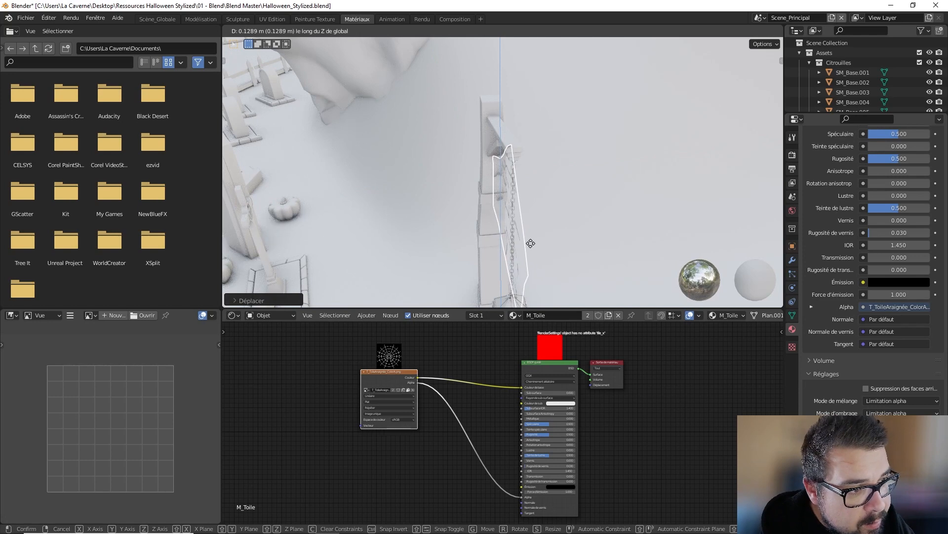
{"action": "left_click", "coordinate": [552, 247]}
Move the web copy along global Y toward the lamppost, then lower it about 0.1 m along global Z under the bracket.
{"action": "middle_click_drag", "start_coordinate": [551, 247], "coordinate": [643, 214]}
{"action": "key", "text": "g"}
{"action": "key", "text": "x"}
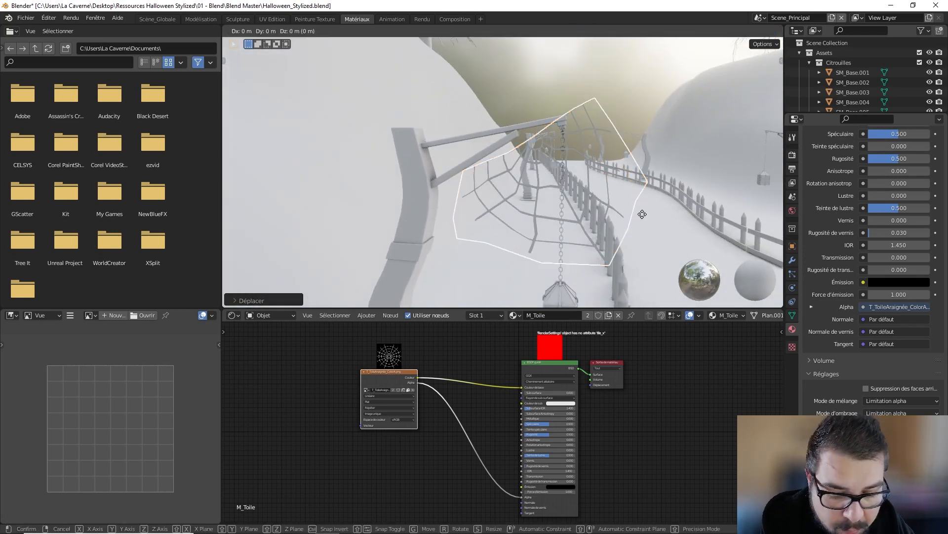
{"action": "key", "text": "y"}
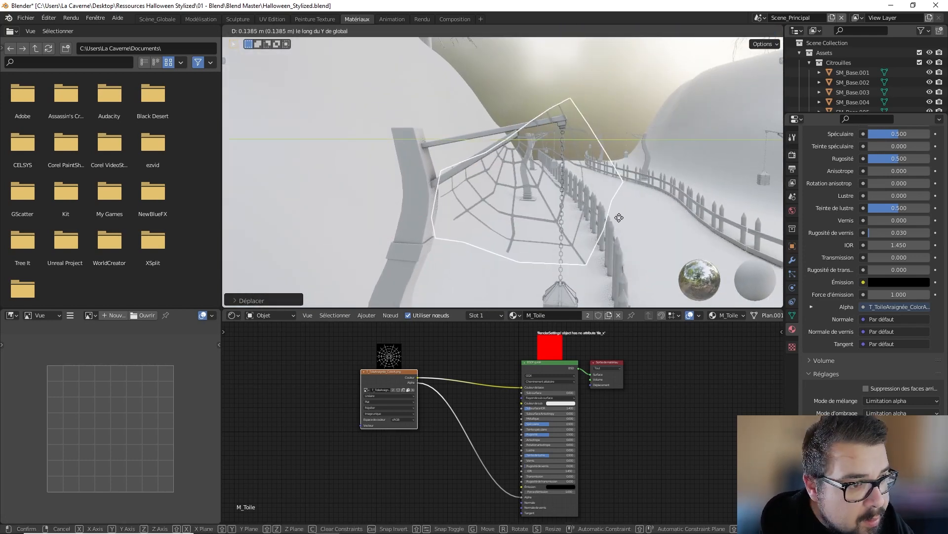
{"action": "left_click", "coordinate": [607, 220]}
{"action": "key", "text": "g"}
{"action": "key", "text": "z"}
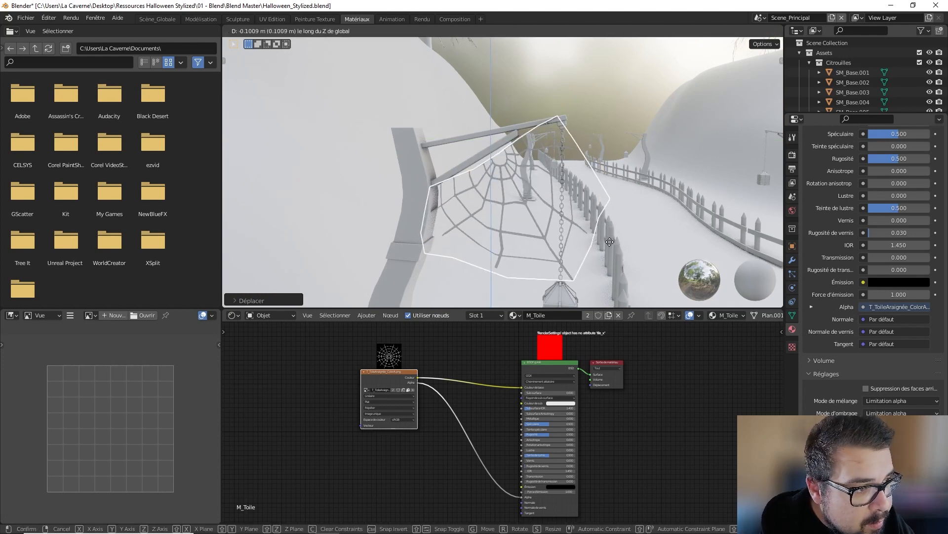
{"action": "left_click", "coordinate": [607, 239]}
Adjust the web copy's position along global X to line it up with the bracket, then deselect everything.
{"action": "middle_click_drag", "start_coordinate": [606, 241], "coordinate": [630, 242]}
{"action": "key", "text": "g"}
{"action": "key", "text": "x"}
{"action": "left_click", "coordinate": [555, 257]}
{"action": "key", "text": "a"}
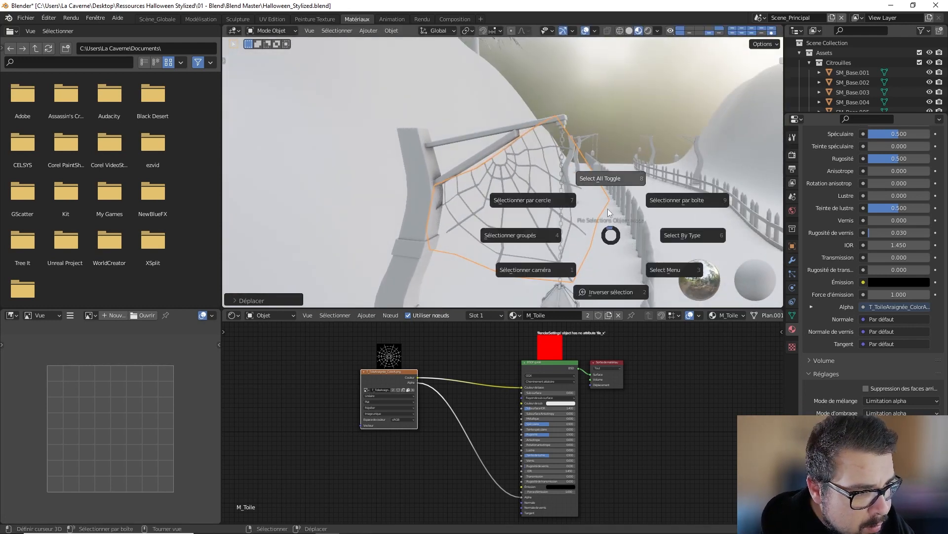
{"action": "left_click", "coordinate": [607, 194]}
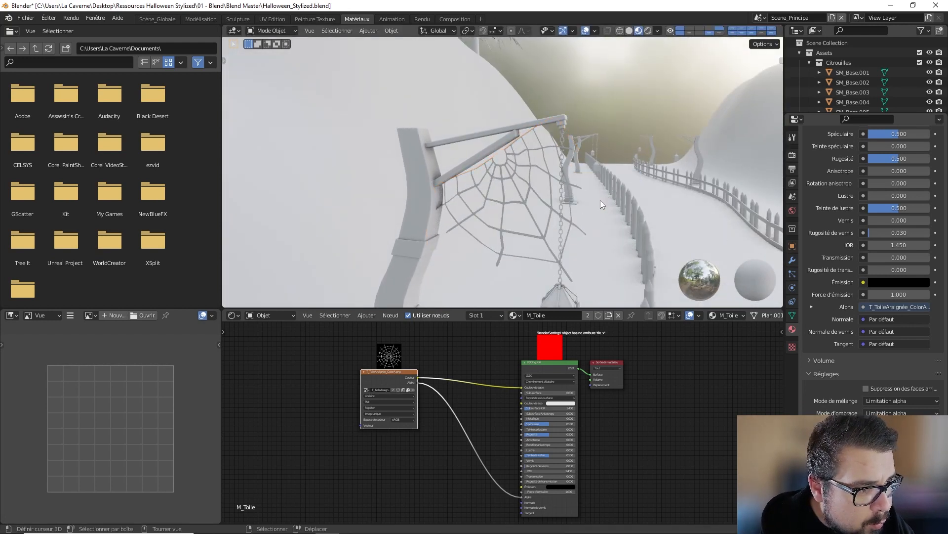
Reselect the web on this lamppost and raise it slightly along global Z to meet the bracket.
{"action": "left_click", "coordinate": [538, 195]}
{"action": "key", "text": "g"}
{"action": "key", "text": "z"}
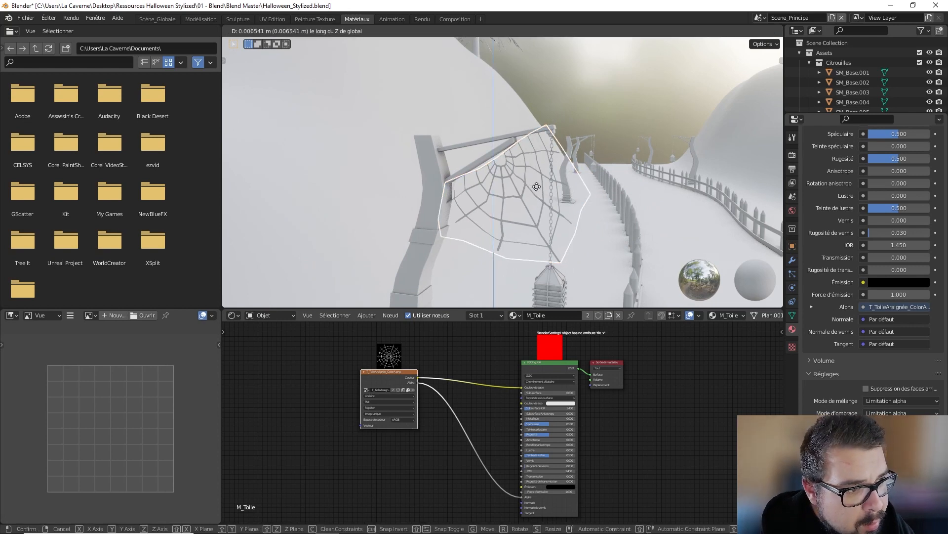
{"action": "left_click", "coordinate": [532, 160]}
Duplicate the fitted web and move the copy horizontally, with Z locked, to the lamppost on the opposite side of the path.
{"action": "scroll", "coordinate": [548, 207], "scroll_direction": "down", "scroll_amount": 6}
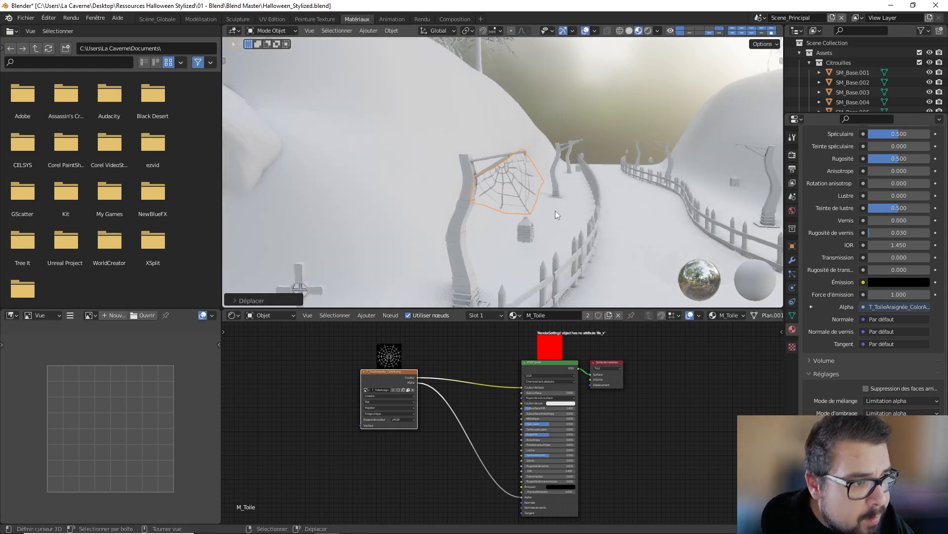
{"action": "middle_click_drag", "start_coordinate": [520, 211], "coordinate": [555, 242]}
{"action": "key", "text": "shift+d"}
{"action": "key", "text": "shift+z"}
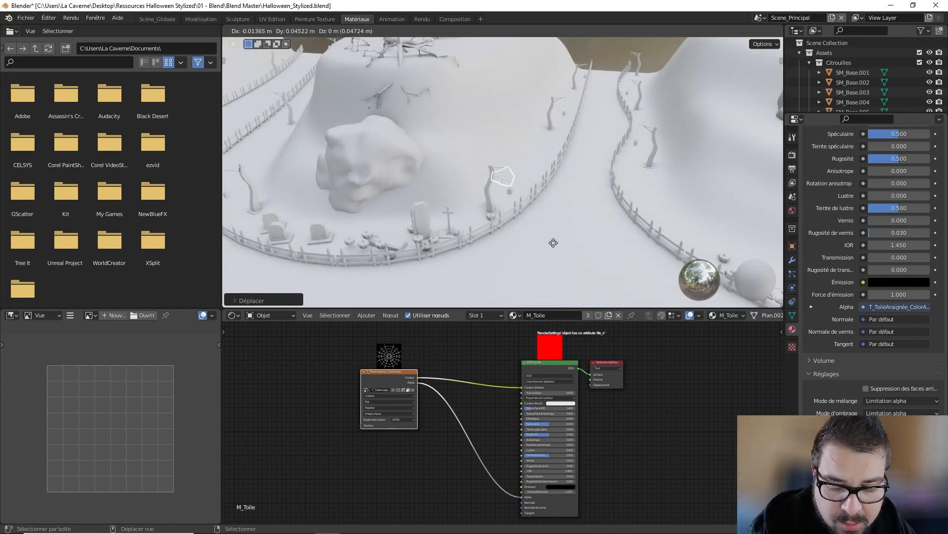
{"action": "left_click", "coordinate": [684, 156]}
Rotate the new web copy 180° around global Z to face the other way.
{"action": "middle_click_drag", "start_coordinate": [683, 156], "coordinate": [604, 185]}
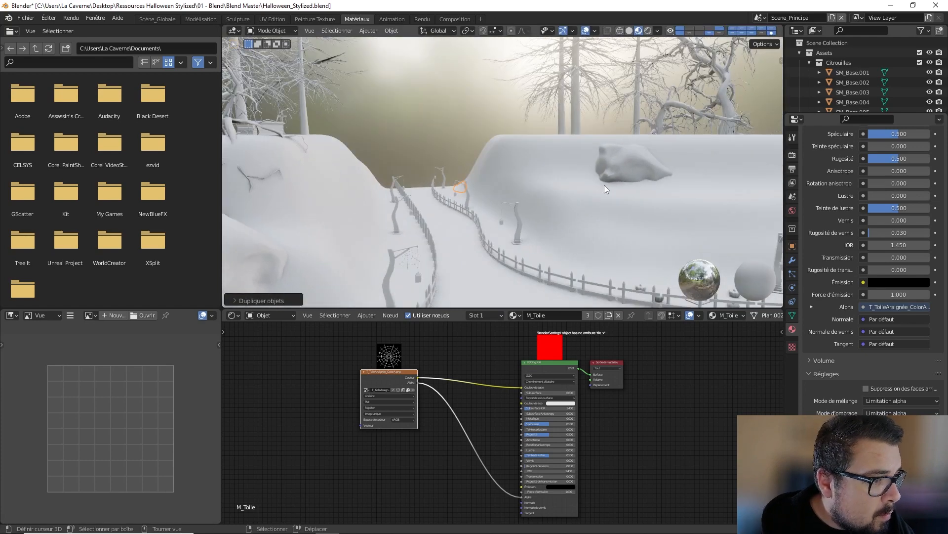
{"action": "key", "text": "KP_Decimal"}
{"action": "scroll", "coordinate": [590, 191], "scroll_direction": "up", "scroll_amount": 4}
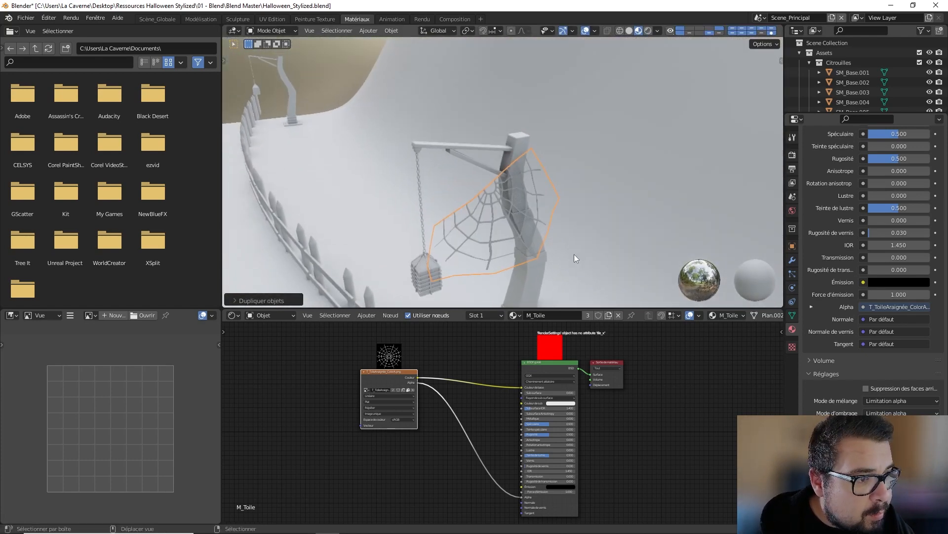
{"action": "middle_click_drag", "start_coordinate": [574, 254], "coordinate": [556, 239]}
{"action": "type", "text": "rz"}
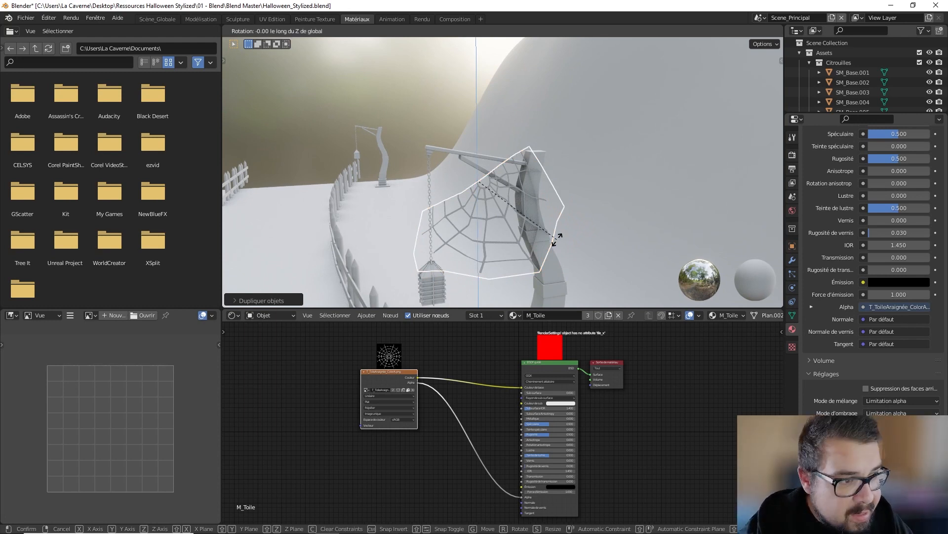
{"action": "type", "text": "180"}
{"action": "key", "text": "Return"}
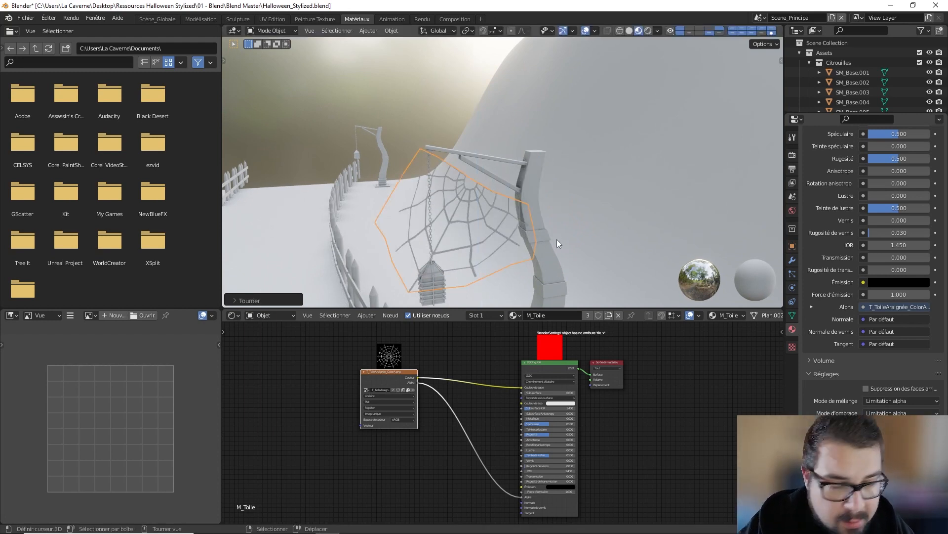
Move the rotated web horizontally, with Z locked, and fine-tune it to sit under the lamppost's bracket.
{"action": "key", "text": "g"}
{"action": "key", "text": "shift+z"}
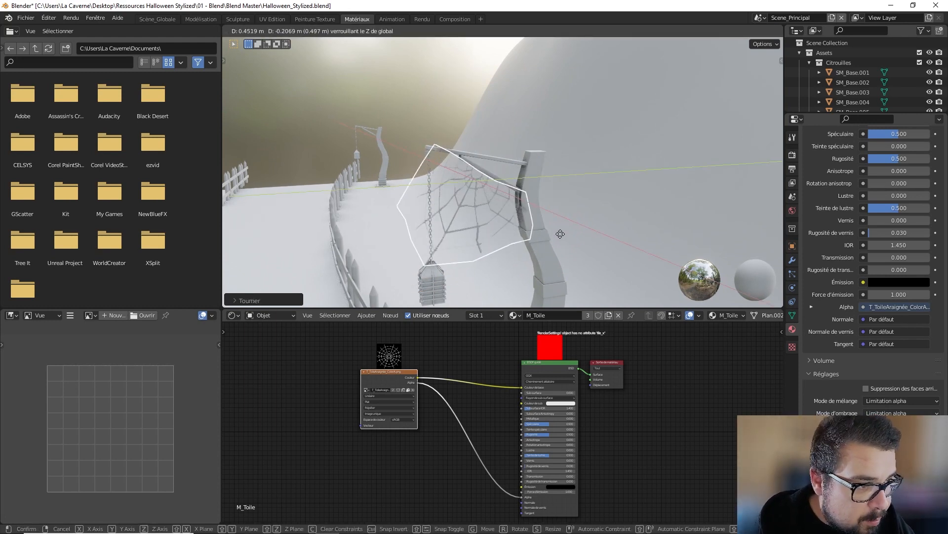
{"action": "left_click", "coordinate": [556, 215]}
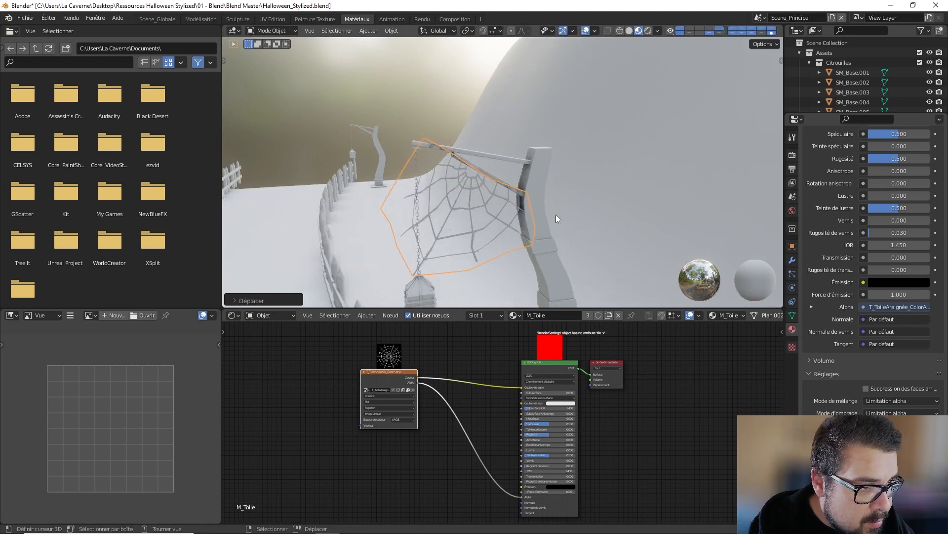
{"action": "mouse_move", "coordinate": [556, 214]}
{"action": "middle_mouse_down"}
{"action": "mouse_move", "coordinate": [481, 241]}
{"action": "mouse_move", "coordinate": [542, 218]}
{"action": "middle_mouse_up"}
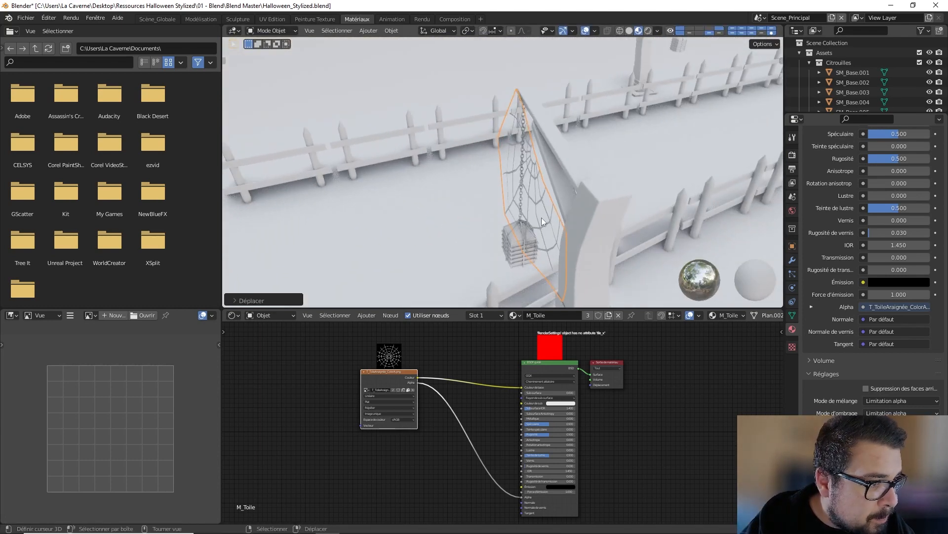
{"action": "key", "text": "g"}
{"action": "key", "text": "shift+z"}
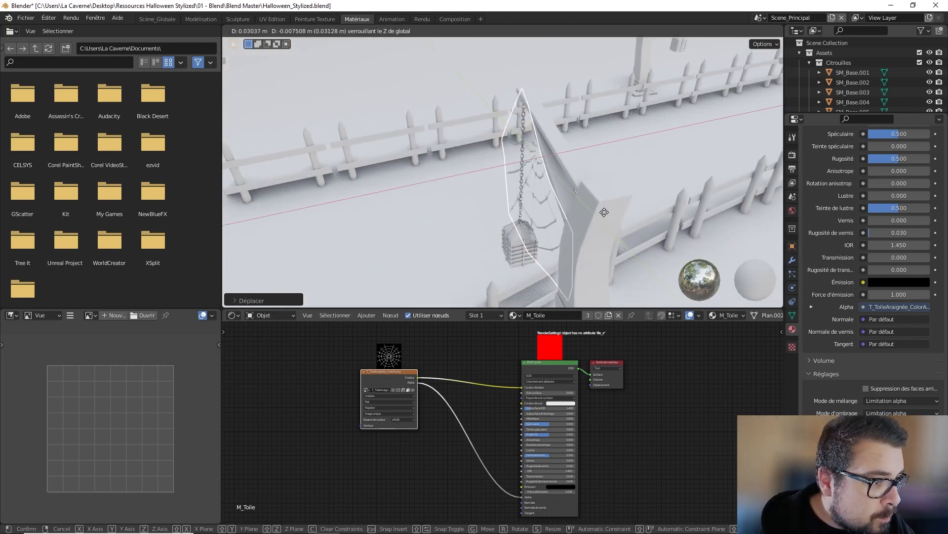
{"action": "left_click", "coordinate": [564, 212]}
Duplicate the web again and move the copy horizontally, with Z locked, to the pumpkin-topped lamppost at the fence bend.
{"action": "middle_click_drag", "start_coordinate": [564, 212], "coordinate": [677, 230]}
{"action": "scroll", "coordinate": [553, 209], "scroll_direction": "down", "scroll_amount": 6}
{"action": "scroll", "coordinate": [449, 230], "scroll_direction": "down", "scroll_amount": 4}
{"action": "key", "text": "shift+d"}
{"action": "key", "text": "shift+z"}
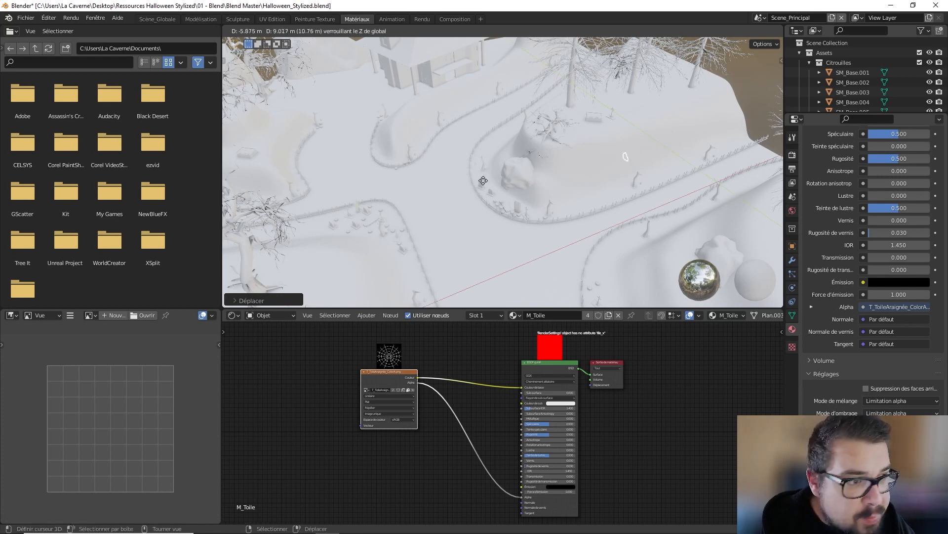
{"action": "left_click", "coordinate": [275, 179]}
Rotate the web copy freely around global Z to match the pumpkin-topped lamppost's bracket, then turn it another 180° around Z.
{"action": "key", "text": "KP_Decimal"}
{"action": "middle_click_drag", "start_coordinate": [276, 179], "coordinate": [476, 216]}
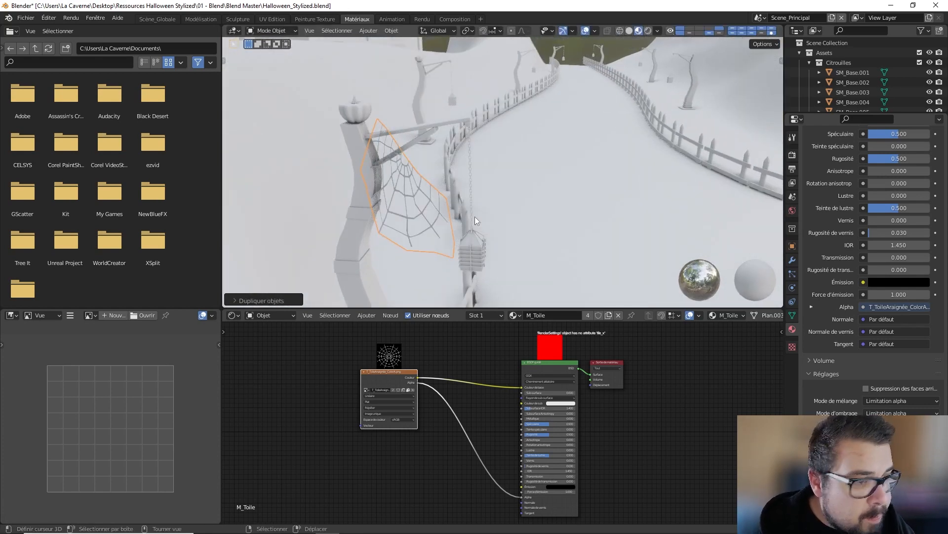
{"action": "key", "text": "r"}
{"action": "key", "text": "z"}
{"action": "left_click", "coordinate": [529, 146]}
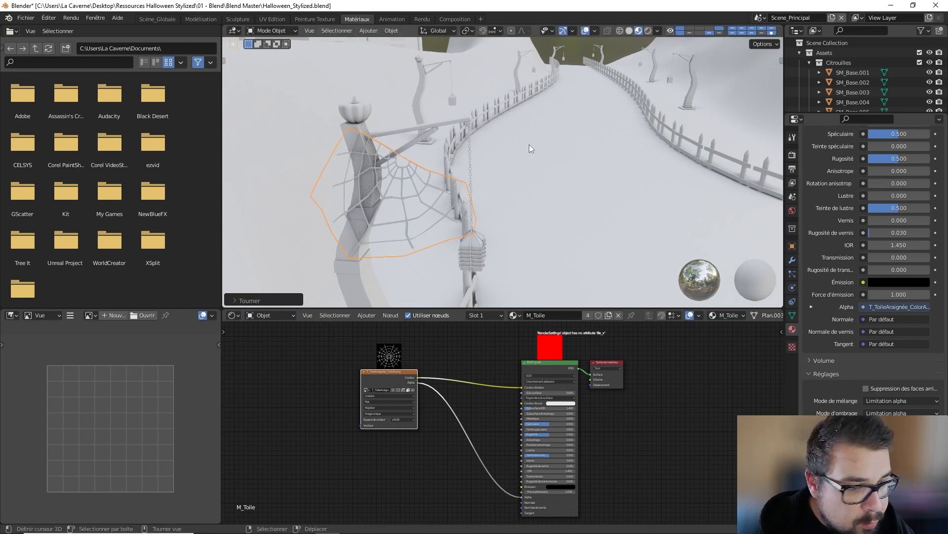
{"action": "type", "text": "rz180"}
{"action": "key", "text": "Return"}
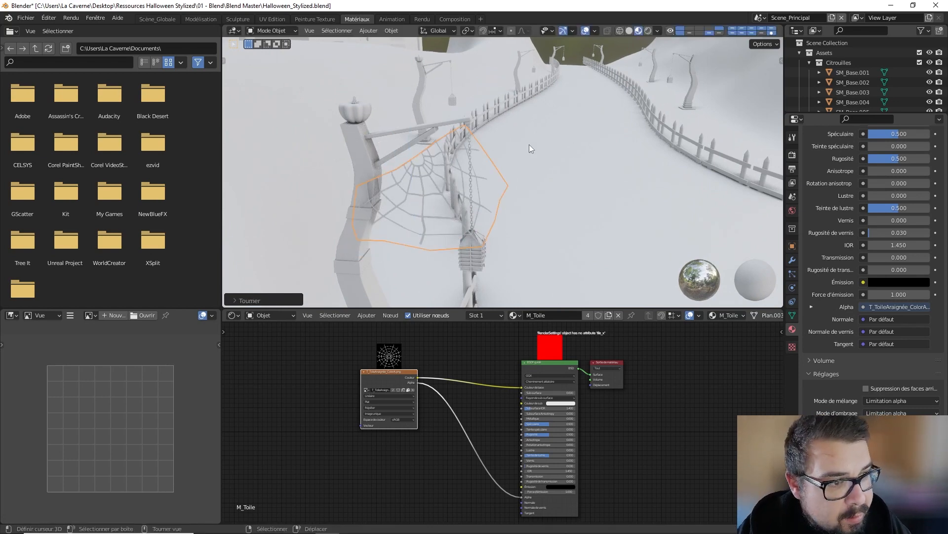
Move the web horizontally, with Z locked, onto the pumpkin-topped lamppost and rotate it about -12° around global Z to align with the bracket.
{"action": "middle_click_drag", "start_coordinate": [529, 144], "coordinate": [439, 174]}
{"action": "key", "text": "g"}
{"action": "key", "text": "shift+z"}
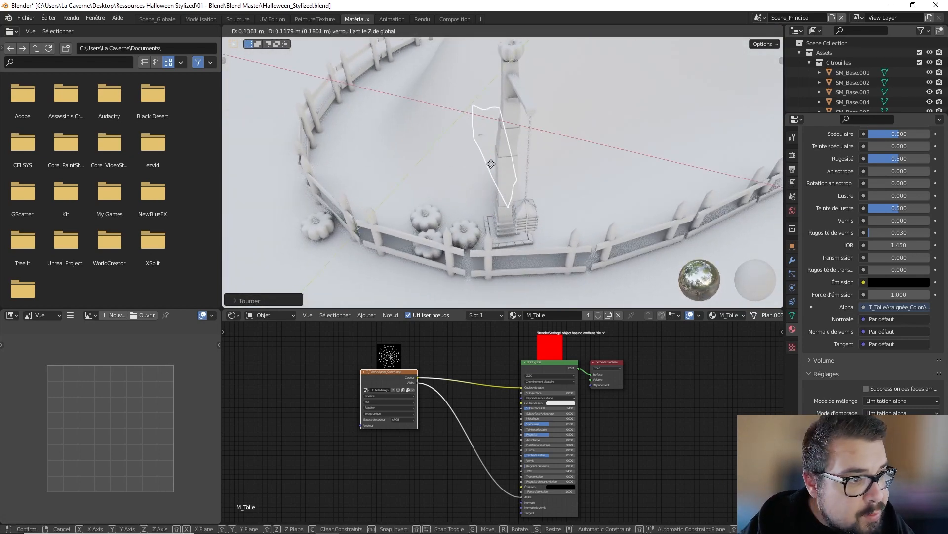
{"action": "left_click", "coordinate": [549, 167]}
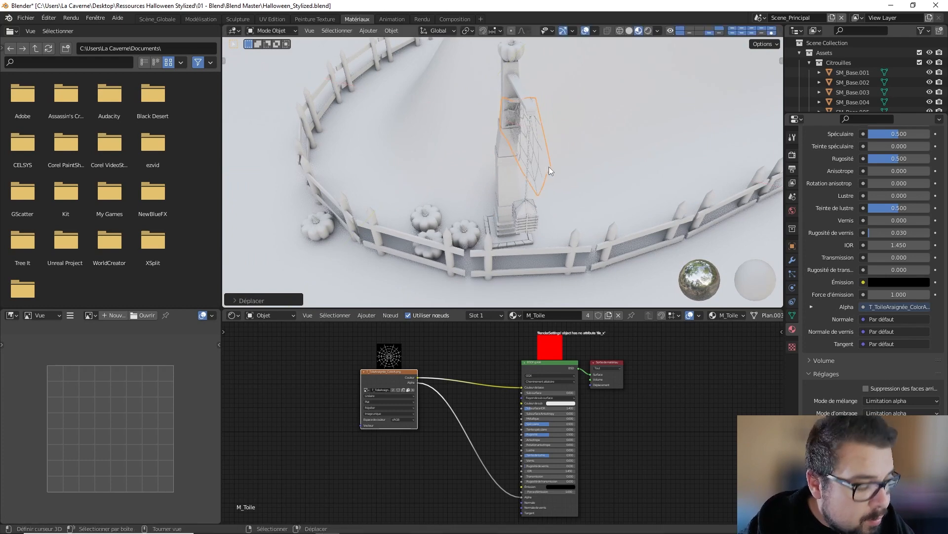
{"action": "scroll", "coordinate": [549, 167], "scroll_direction": "up", "scroll_amount": 2}
{"action": "middle_click_drag", "start_coordinate": [549, 167], "coordinate": [413, 168]}
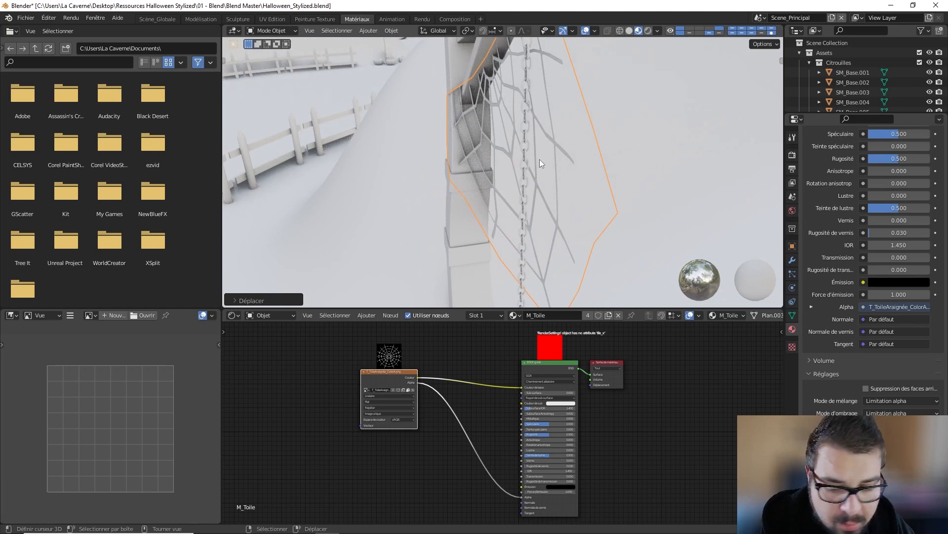
{"action": "key", "text": "r"}
{"action": "key", "text": "z"}
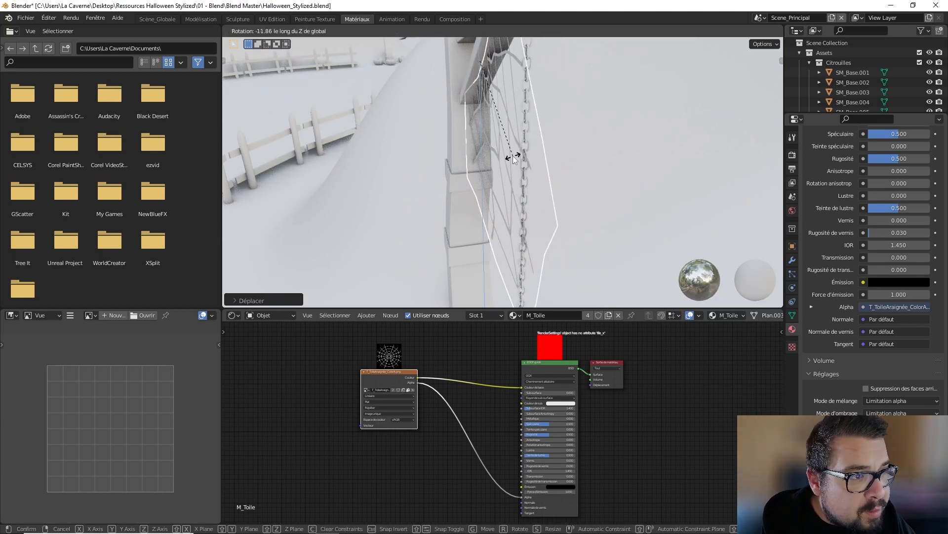
{"action": "left_click", "coordinate": [514, 157]}
Shift the web about 0.04 m along global Y and lower it about 0.02 m along global Z to fit under the bracket.
{"action": "middle_click_drag", "start_coordinate": [516, 154], "coordinate": [605, 149]}
{"action": "key", "text": "g"}
{"action": "key", "text": "x"}
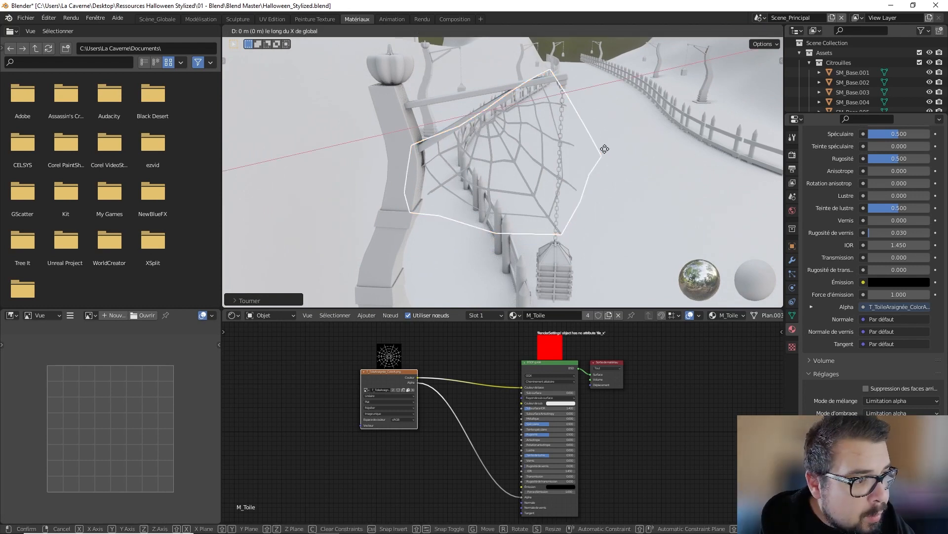
{"action": "key", "text": "y"}
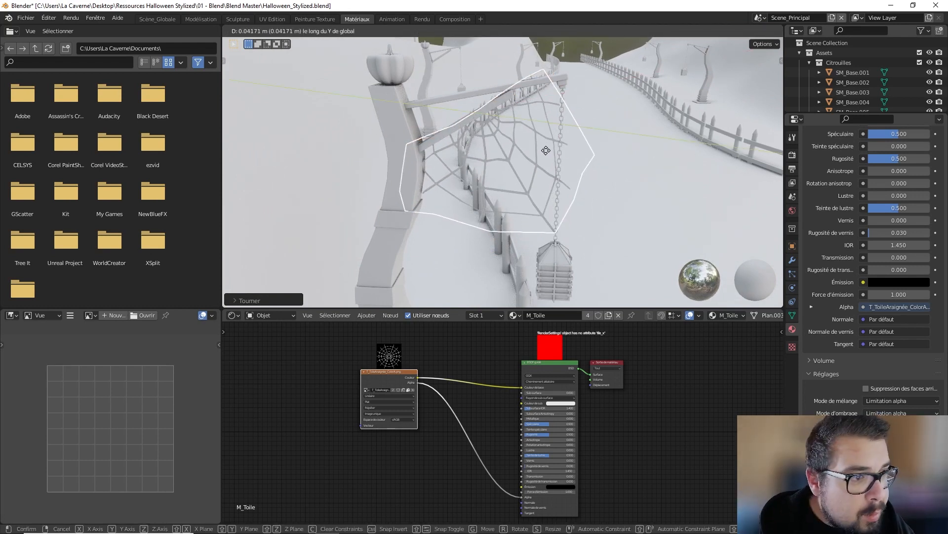
{"action": "left_click", "coordinate": [553, 152]}
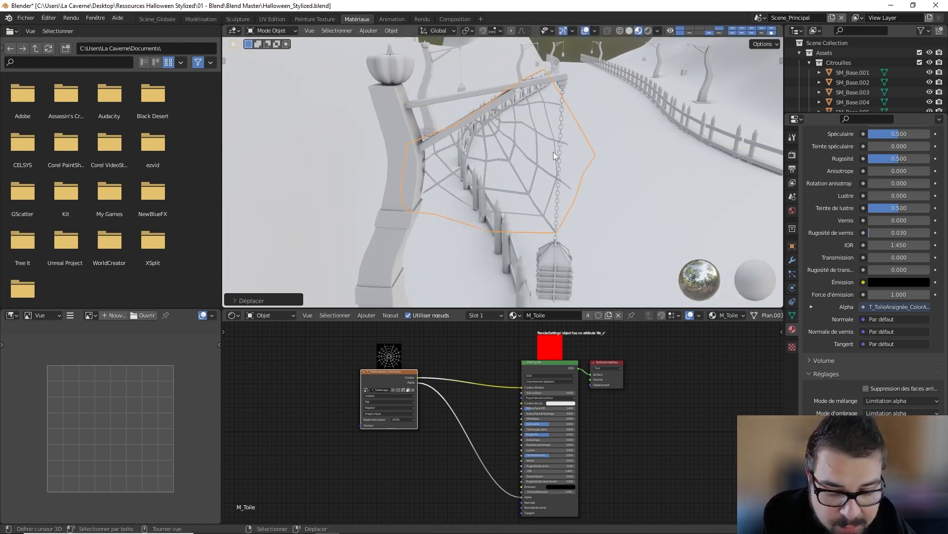
{"action": "key", "text": "g"}
{"action": "key", "text": "z"}
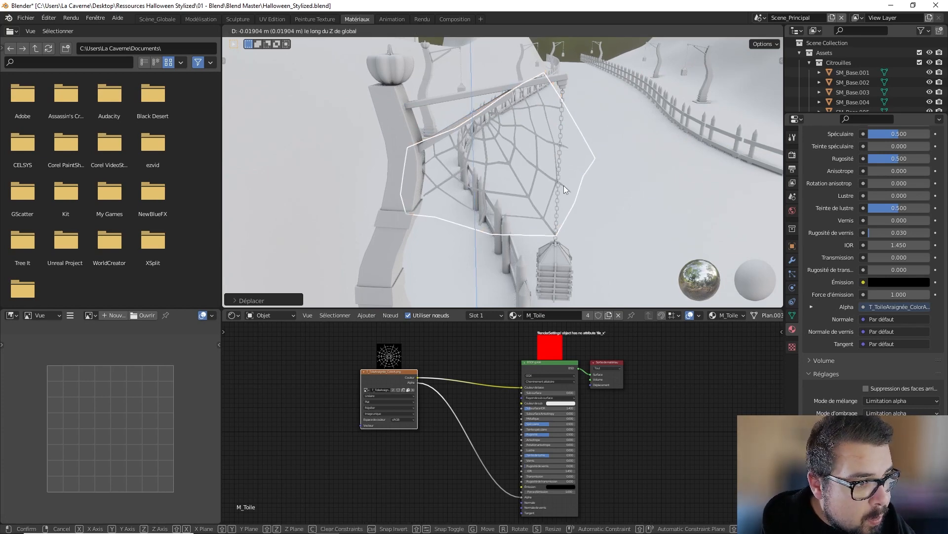
{"action": "left_click", "coordinate": [562, 185]}
Duplicate the web from the pumpkin-topped lamppost and move the copy horizontally, with Z locked, away along the path.
{"action": "scroll", "coordinate": [561, 185], "scroll_direction": "down", "scroll_amount": 8}
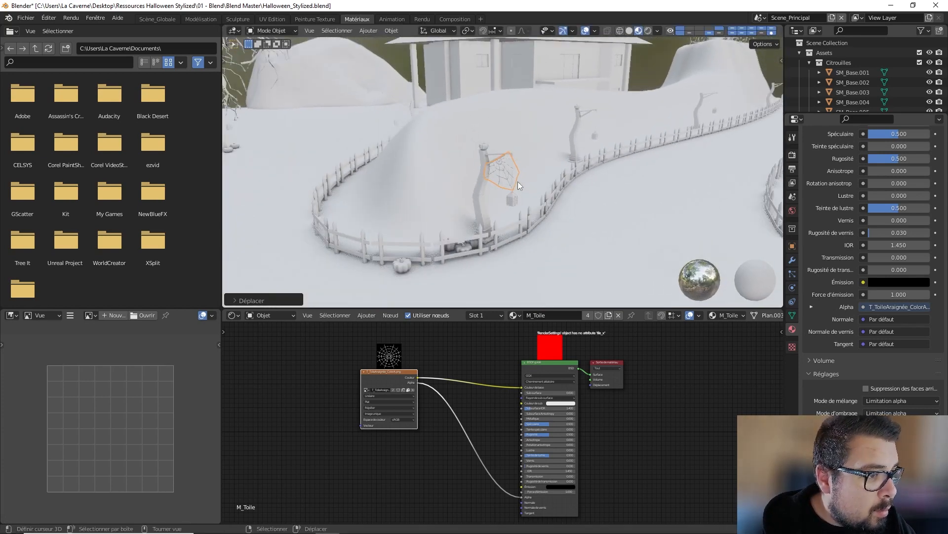
{"action": "middle_click_drag", "start_coordinate": [515, 181], "coordinate": [492, 174]}
{"action": "key", "text": "g"}
{"action": "key", "text": "shift+z"}
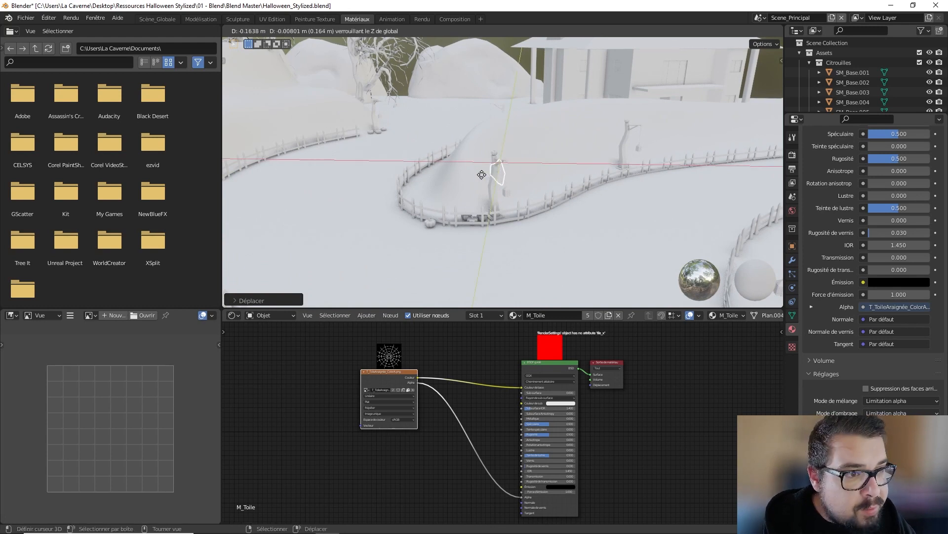
{"action": "left_click", "coordinate": [353, 173]}
Carry the web copy across the scene, with Z locked, to the lamppost beside the pumpkins near the house.
{"action": "middle_click_drag", "start_coordinate": [395, 86], "coordinate": [464, 192], "text": "shift"}
{"action": "scroll", "coordinate": [561, 171], "scroll_direction": "down", "scroll_amount": 1}
{"action": "key", "text": "g"}
{"action": "key", "text": "shift+z"}
{"action": "left_click", "coordinate": [243, 75]}
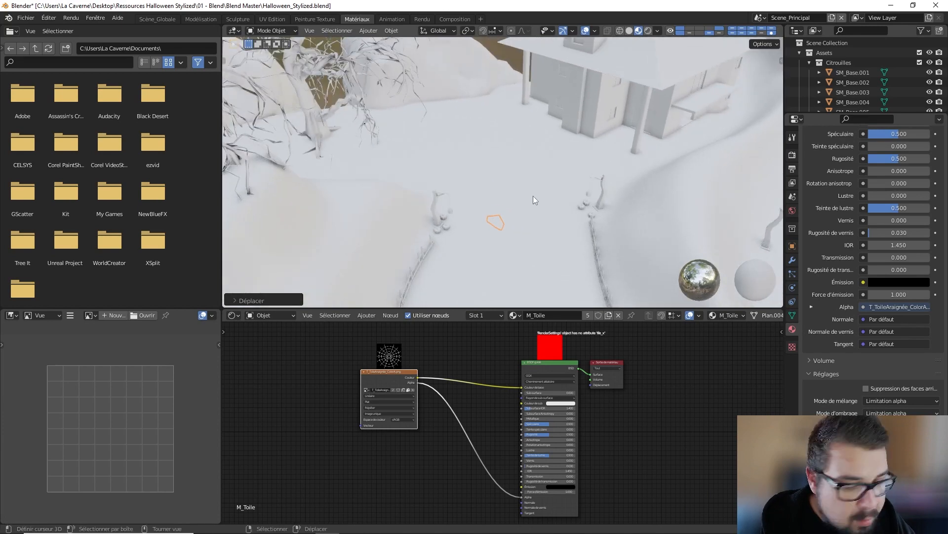
{"action": "key", "text": "g"}
{"action": "key", "text": "shift+z"}
{"action": "left_click", "coordinate": [468, 170]}
{"action": "key", "text": "KP_Decimal"}
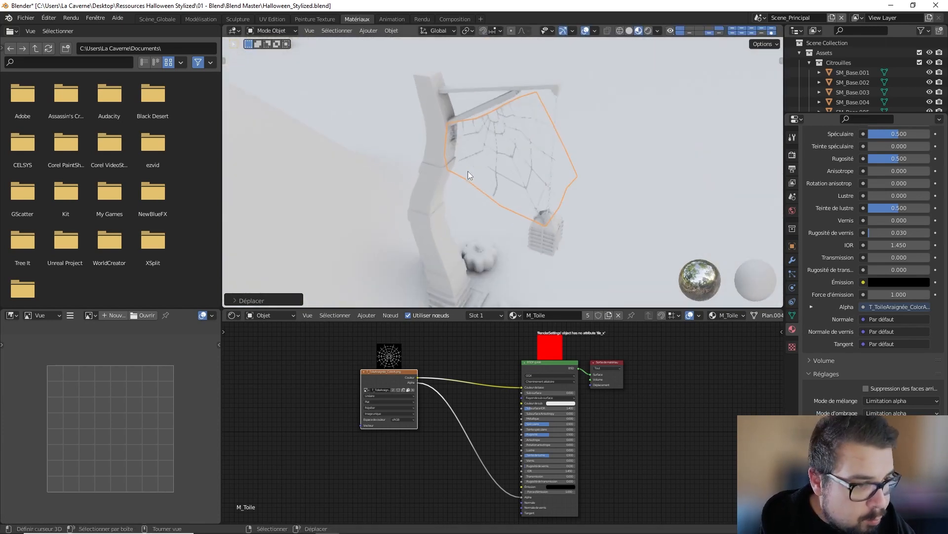
Rotate the web copy slightly around global Z to match the bracket's direction, then shift it horizontally with Z locked.
{"action": "middle_click_drag", "start_coordinate": [467, 171], "coordinate": [482, 150]}
{"action": "key", "text": "r"}
{"action": "key", "text": "z"}
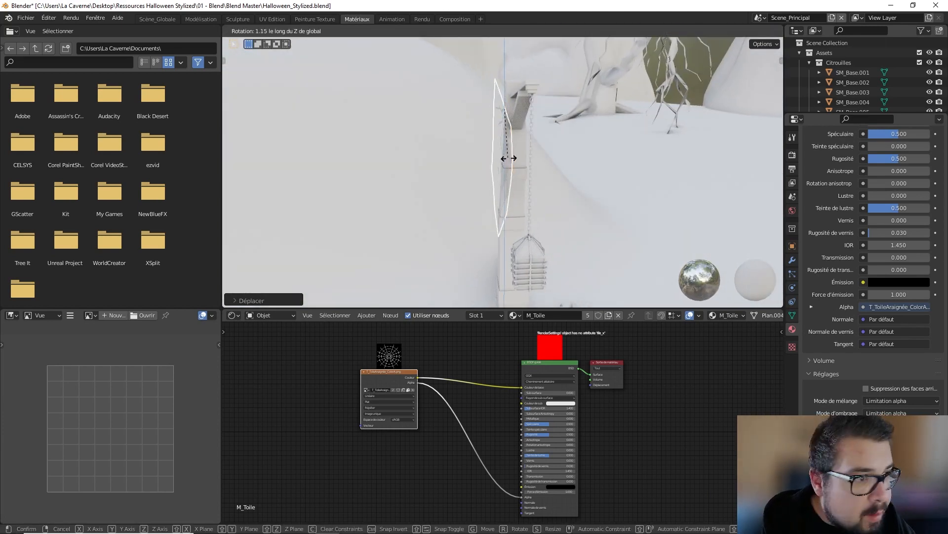
{"action": "left_click", "coordinate": [518, 161]}
{"action": "key", "text": "g"}
{"action": "key", "text": "shift+z"}
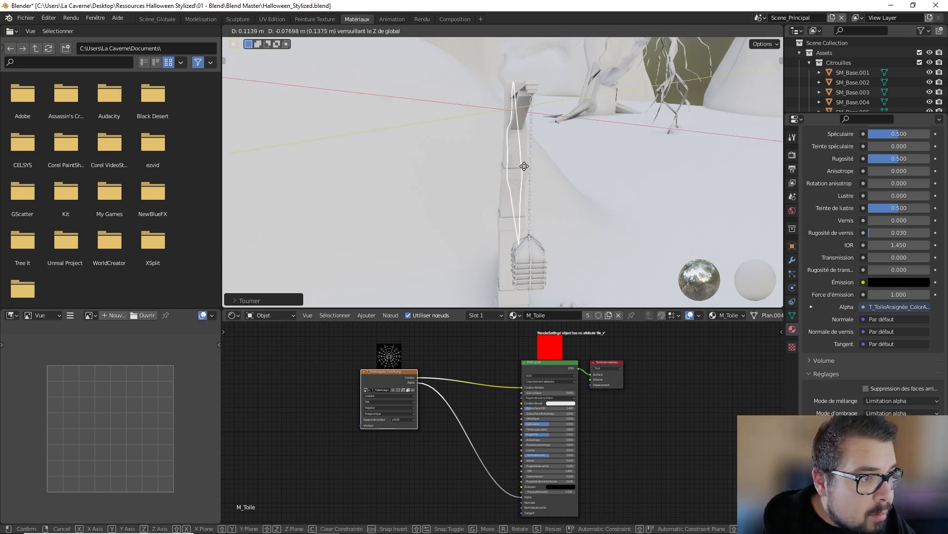
{"action": "left_click", "coordinate": [473, 149]}
{"action": "middle_click_drag", "start_coordinate": [472, 149], "coordinate": [598, 155]}
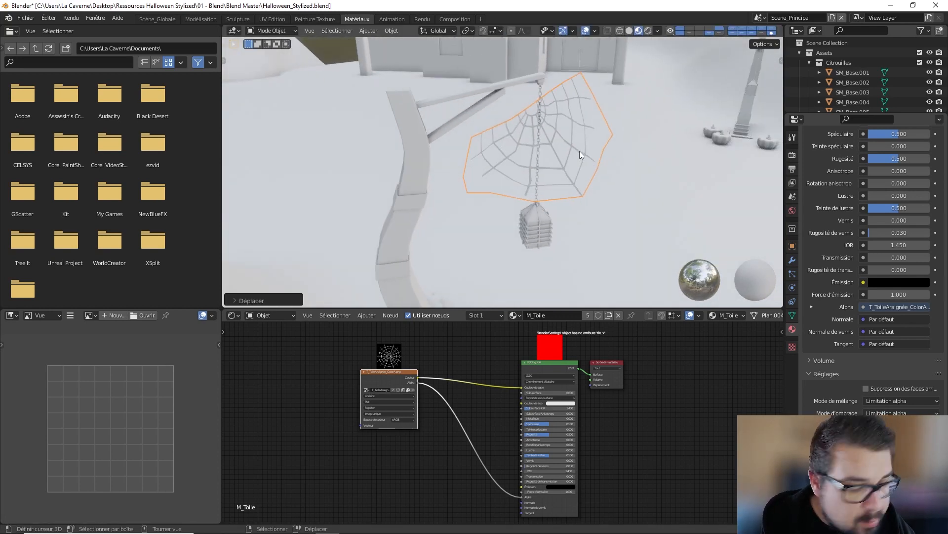
Slide the web copy horizontally, with Z locked, between the post and the lantern chain beneath the bracket.
{"action": "key", "text": "g"}
{"action": "key", "text": "shift+z"}
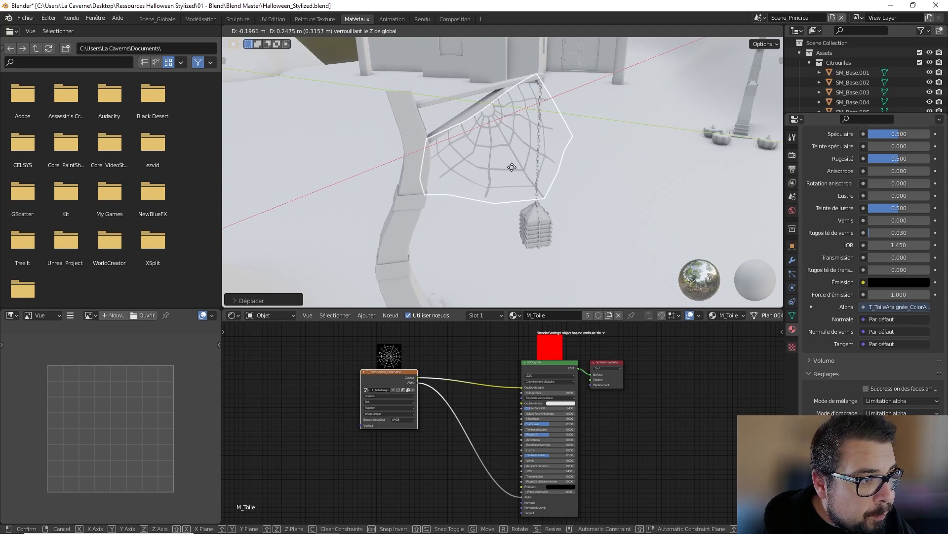
{"action": "left_click", "coordinate": [531, 167]}
{"action": "middle_click_drag", "start_coordinate": [532, 168], "coordinate": [636, 147]}
{"action": "key", "text": "g"}
{"action": "key", "text": "shift+z"}
{"action": "left_click", "coordinate": [522, 147]}
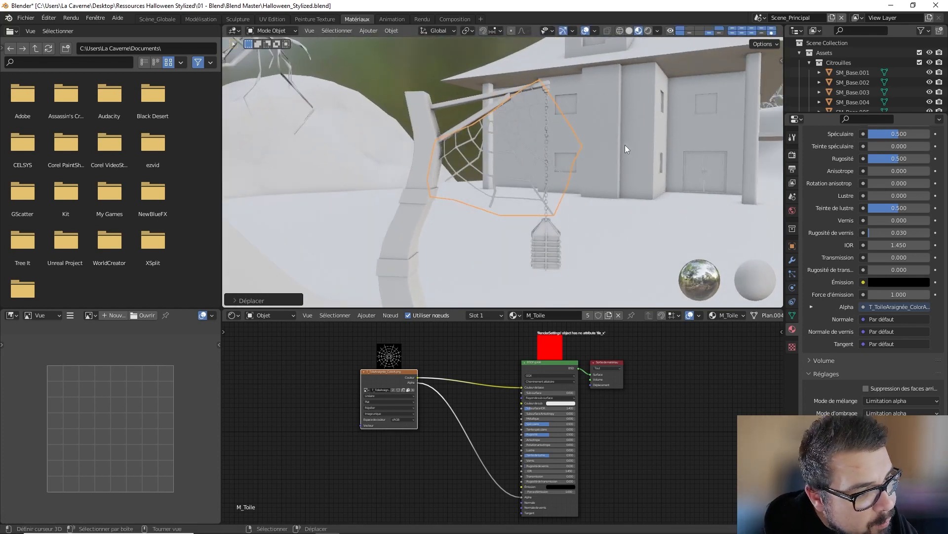
Shift the web about -0.06 m along global X and about 0.1 m along global Y to align it with the bracket.
{"action": "key", "text": "g"}
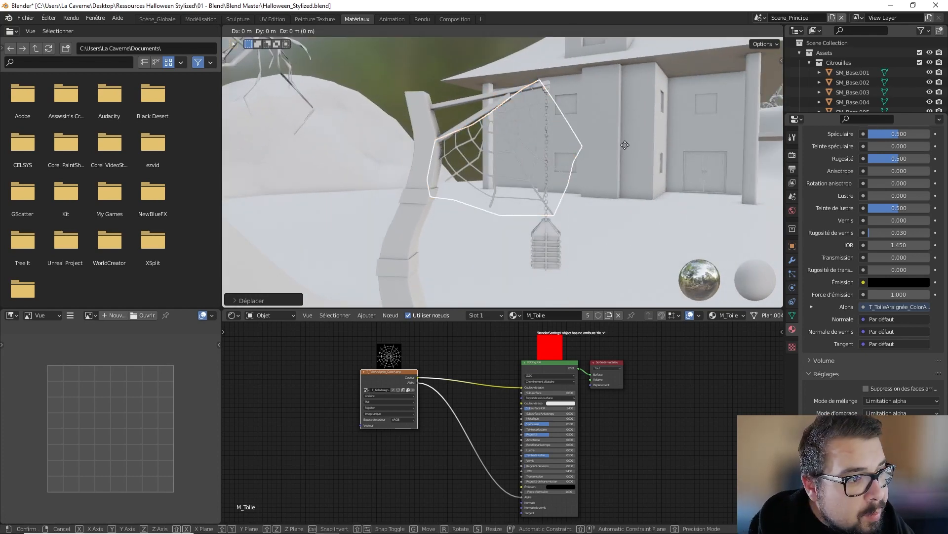
{"action": "key", "text": "x"}
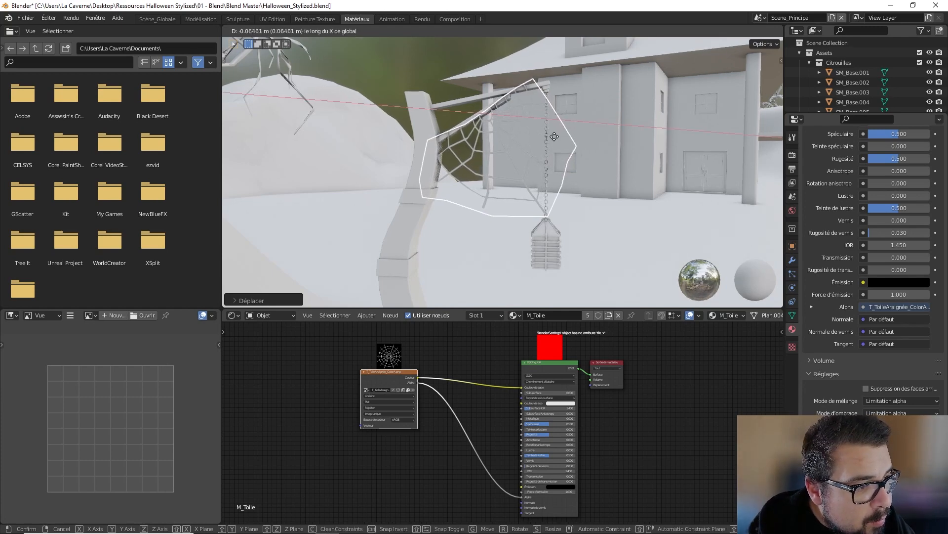
{"action": "left_click", "coordinate": [553, 140]}
{"action": "middle_click_drag", "start_coordinate": [553, 140], "coordinate": [493, 152]}
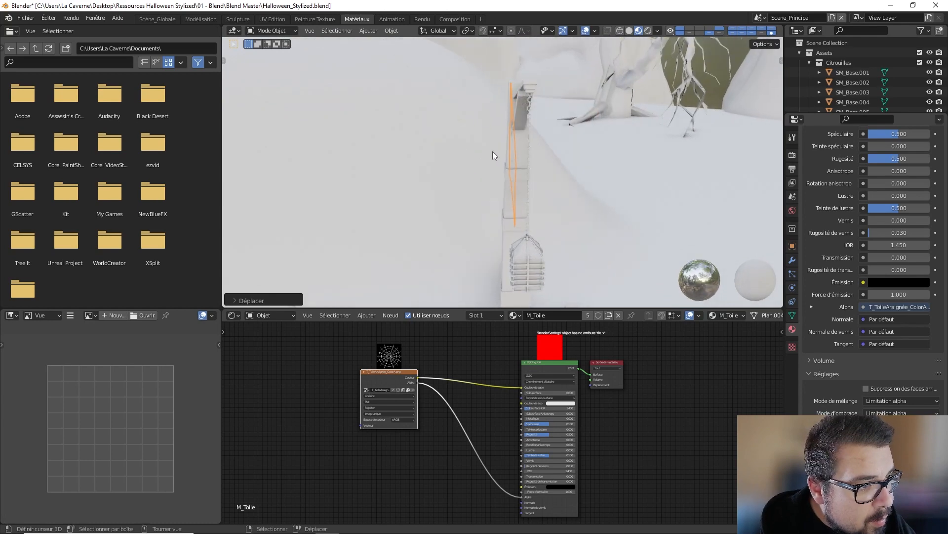
{"action": "key", "text": "g"}
{"action": "key", "text": "y"}
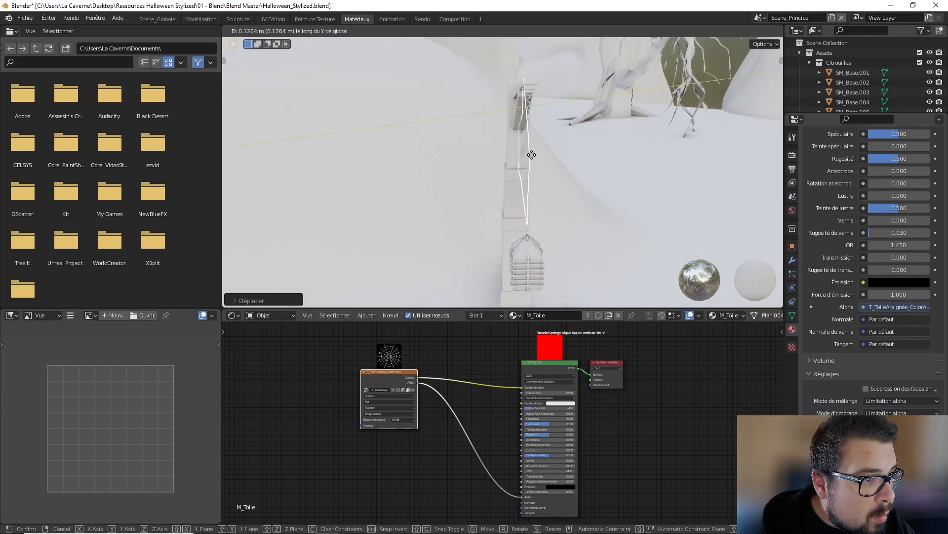
{"action": "left_click", "coordinate": [525, 157]}
Duplicate the web and move the copy horizontally about 22 m, with Z locked, to the lamppost beside the picket fence.
{"action": "middle_click_drag", "start_coordinate": [525, 157], "coordinate": [629, 162]}
{"action": "scroll", "coordinate": [630, 162], "scroll_direction": "down", "scroll_amount": 15}
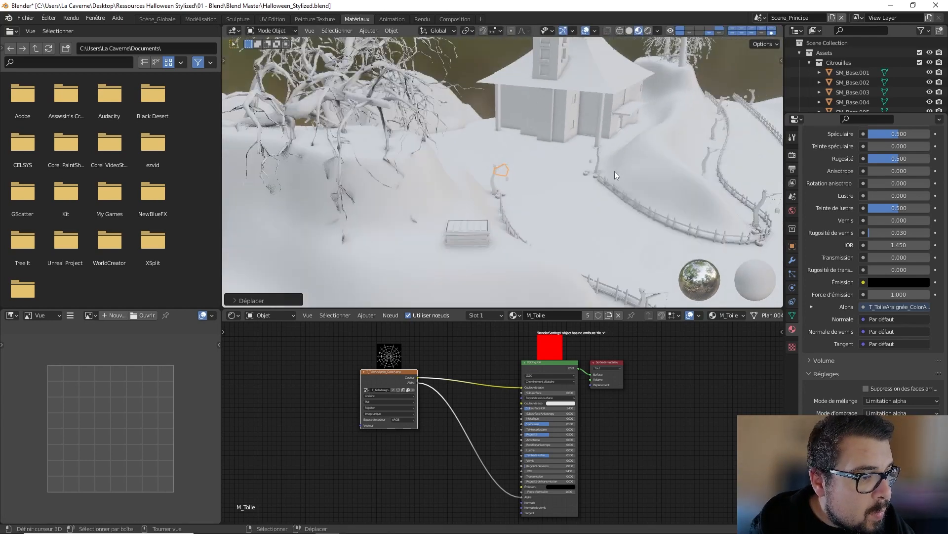
{"action": "middle_click_drag", "start_coordinate": [571, 172], "coordinate": [539, 192]}
{"action": "key", "text": "shift+d"}
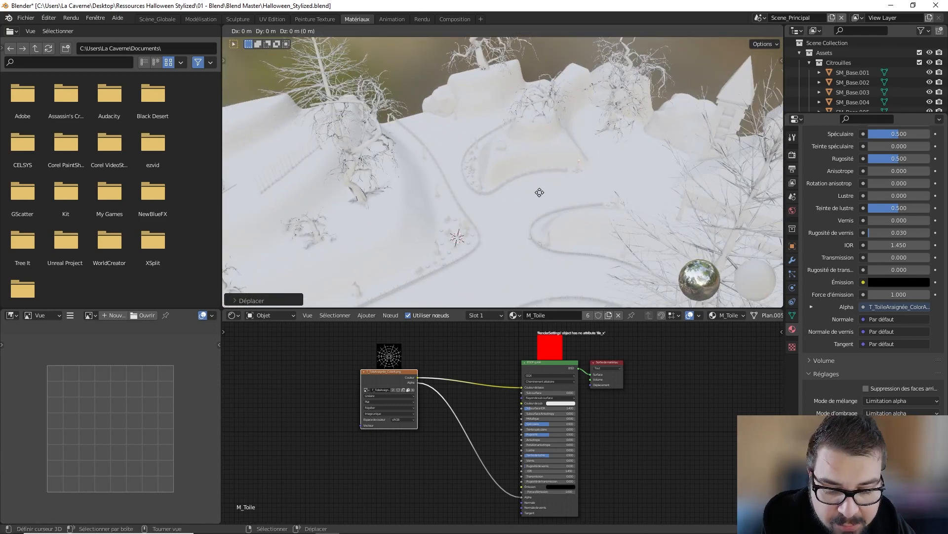
{"action": "key", "text": "shift+z"}
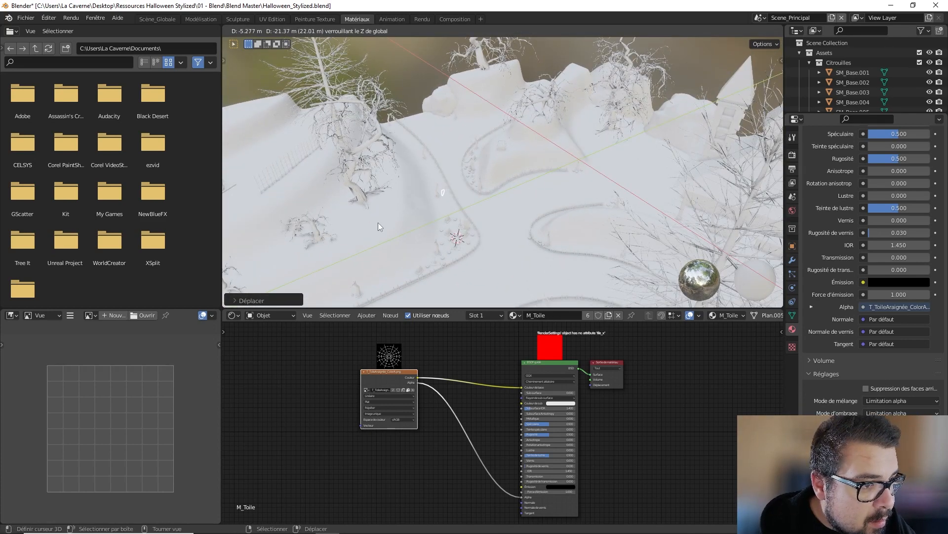
{"action": "left_click", "coordinate": [378, 226]}
{"action": "key", "text": "KP_Decimal"}
Rotate the web copy 90° around global Z and move it about 1.46 m horizontally, with Z locked, towards the lamppost's bracket.
{"action": "middle_click_drag", "start_coordinate": [378, 226], "coordinate": [476, 207]}
{"action": "type", "text": "r"}
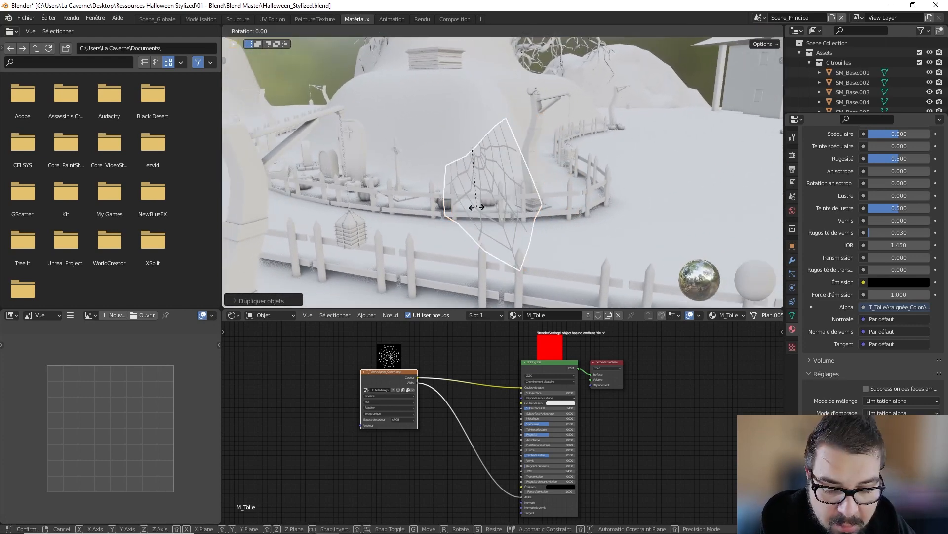
{"action": "type", "text": "z90"}
{"action": "key", "text": "Return"}
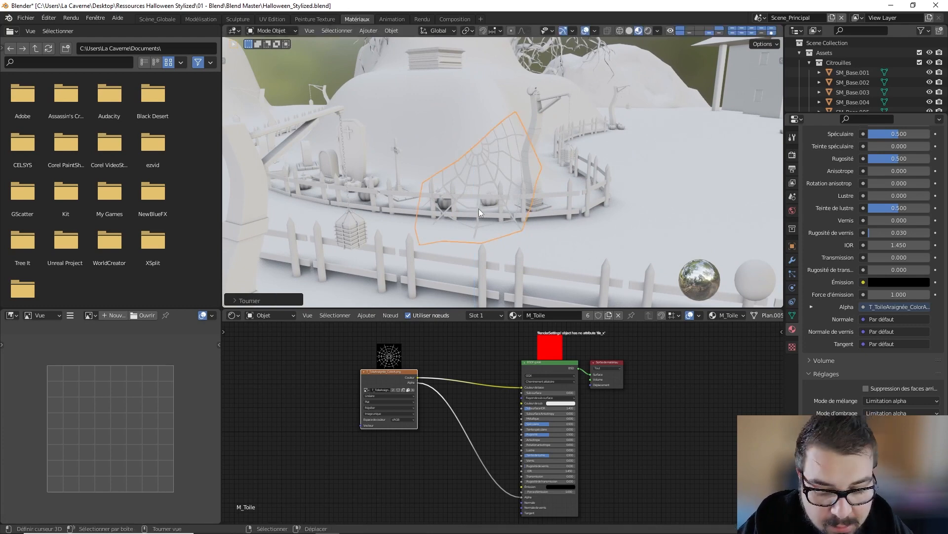
{"action": "middle_click_drag", "start_coordinate": [479, 208], "coordinate": [384, 190]}
{"action": "key", "text": "g"}
{"action": "key", "text": "shift+z"}
{"action": "left_click", "coordinate": [423, 162]}
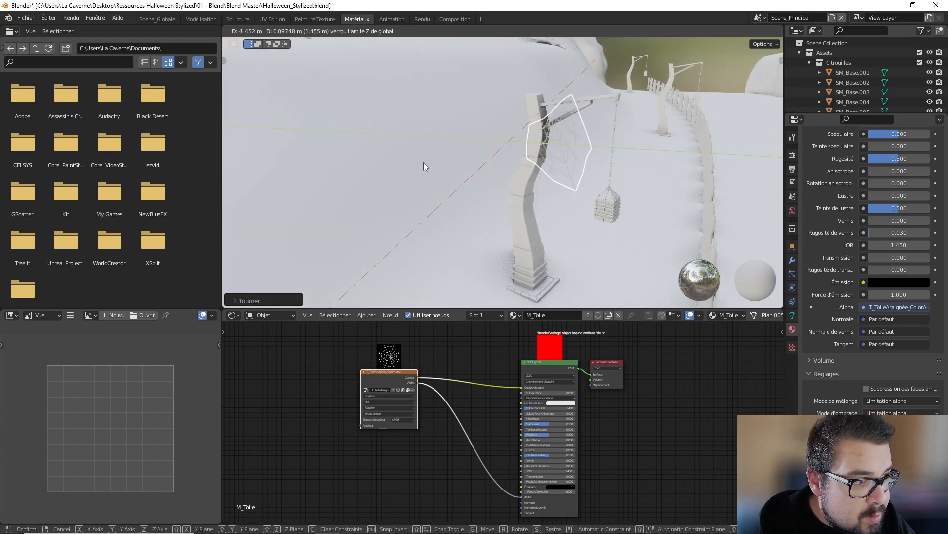
Rotate the web about 20° around global Z and shift it horizontally, with Z locked, directly under the bracket.
{"action": "middle_click_drag", "start_coordinate": [423, 162], "coordinate": [532, 183]}
{"action": "key", "text": "r"}
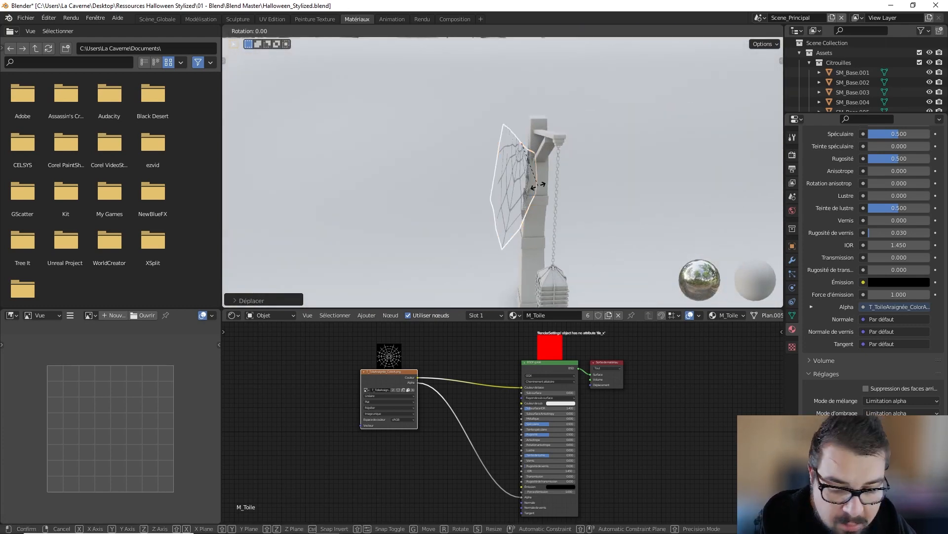
{"action": "key", "text": "z"}
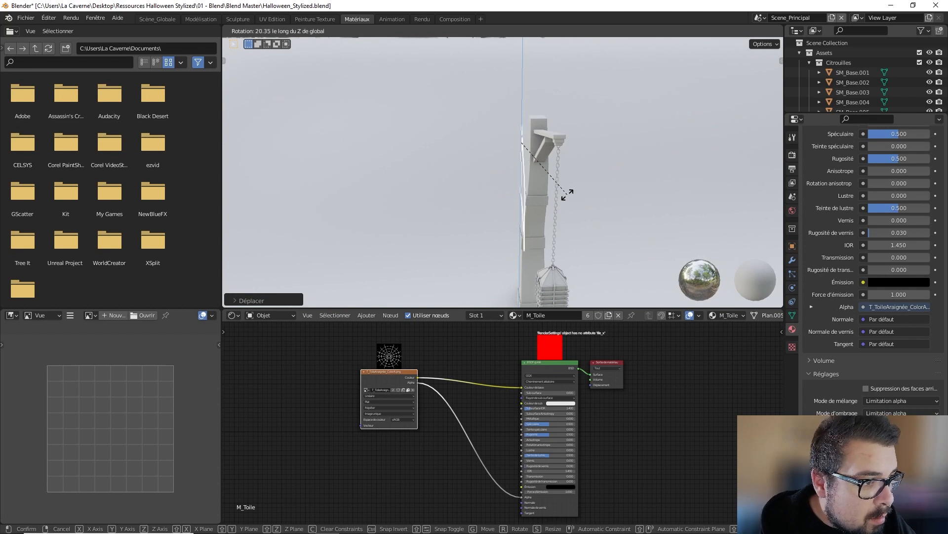
{"action": "left_click", "coordinate": [563, 196]}
{"action": "key", "text": "g"}
{"action": "key", "text": "shift+z"}
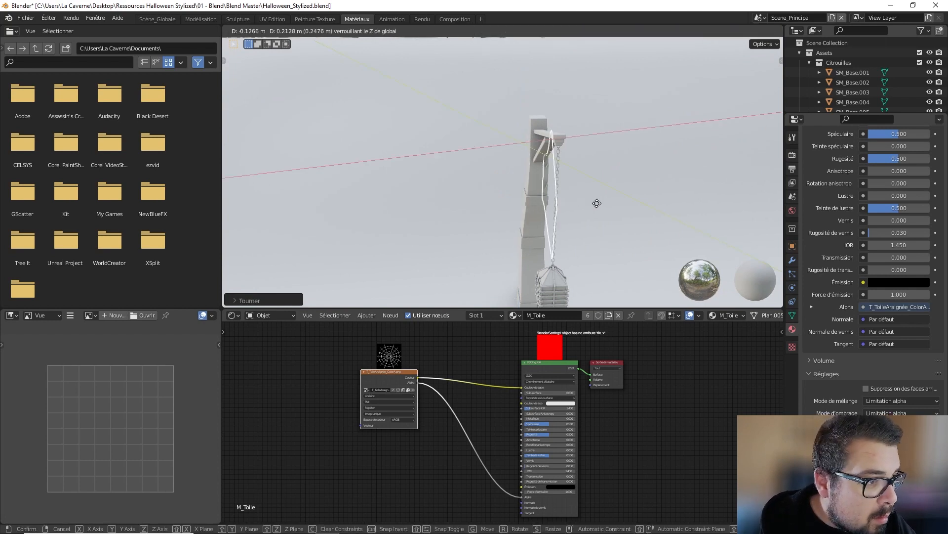
{"action": "left_click", "coordinate": [571, 206]}
{"action": "middle_click_drag", "start_coordinate": [571, 206], "coordinate": [621, 182]}
{"action": "scroll", "coordinate": [620, 182], "scroll_direction": "up", "scroll_amount": 3}
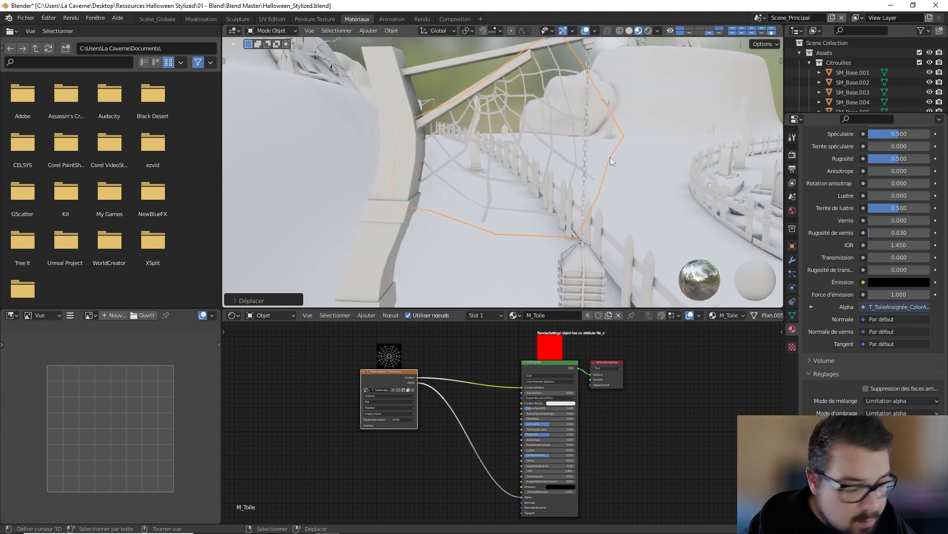
{"action": "key", "text": "g"}
{"action": "key", "text": "x"}
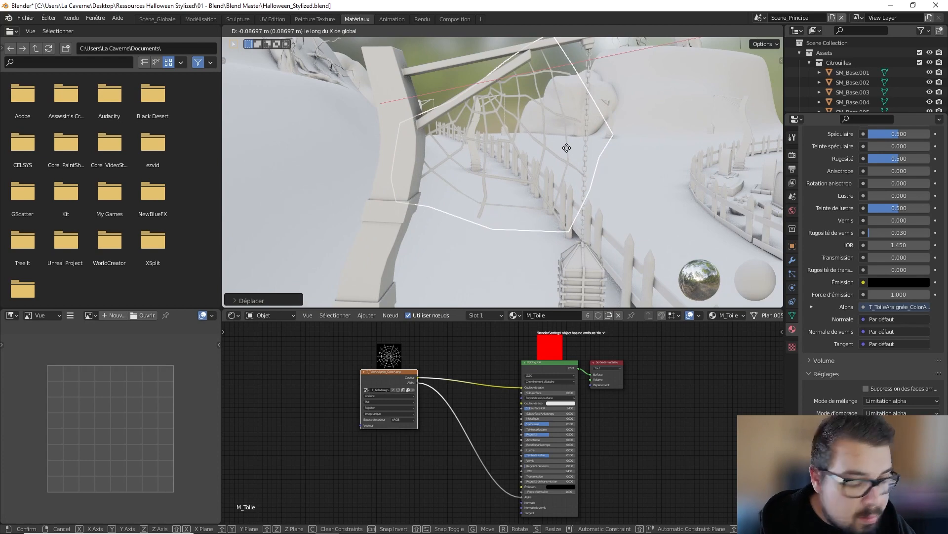
{"action": "key", "text": "Escape"}
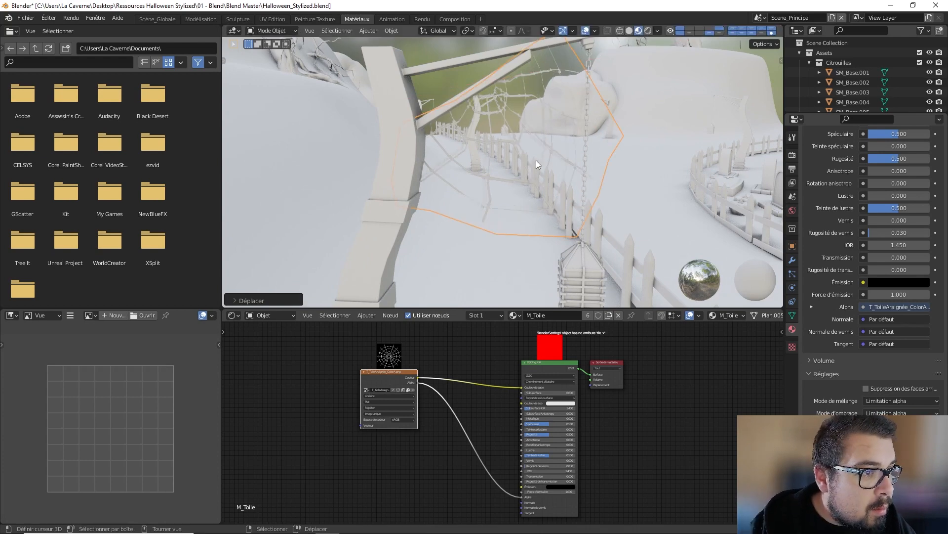
{"action": "key", "text": "KP_Decimal"}
{"action": "middle_click_drag", "start_coordinate": [536, 160], "coordinate": [469, 170]}
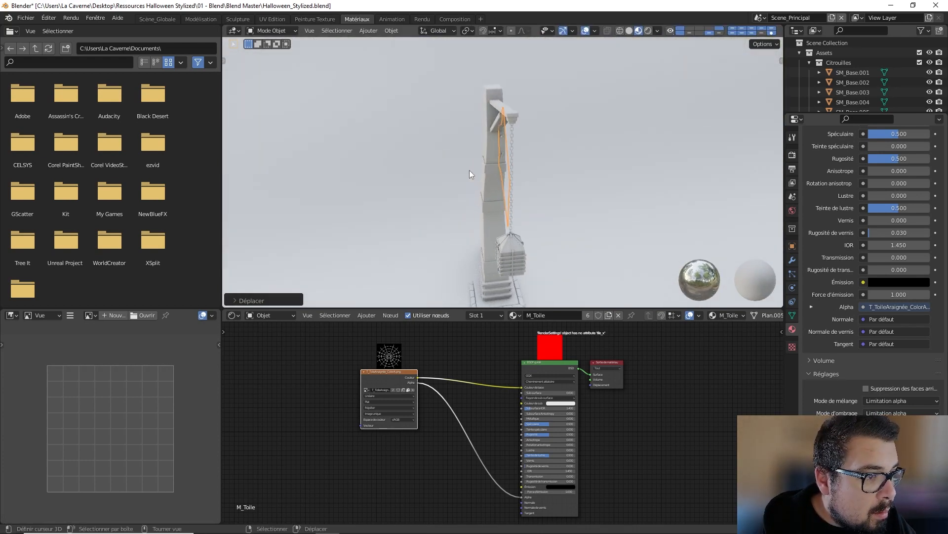
{"action": "key", "text": "grave"}
{"action": "key", "text": "Escape"}
Select the house roof and place the 3D cursor by the wall beneath the roof corner, beside the porch post.
{"action": "middle_click_drag", "start_coordinate": [503, 128], "coordinate": [532, 158]}
{"action": "scroll", "coordinate": [512, 164], "scroll_direction": "down", "scroll_amount": 3}
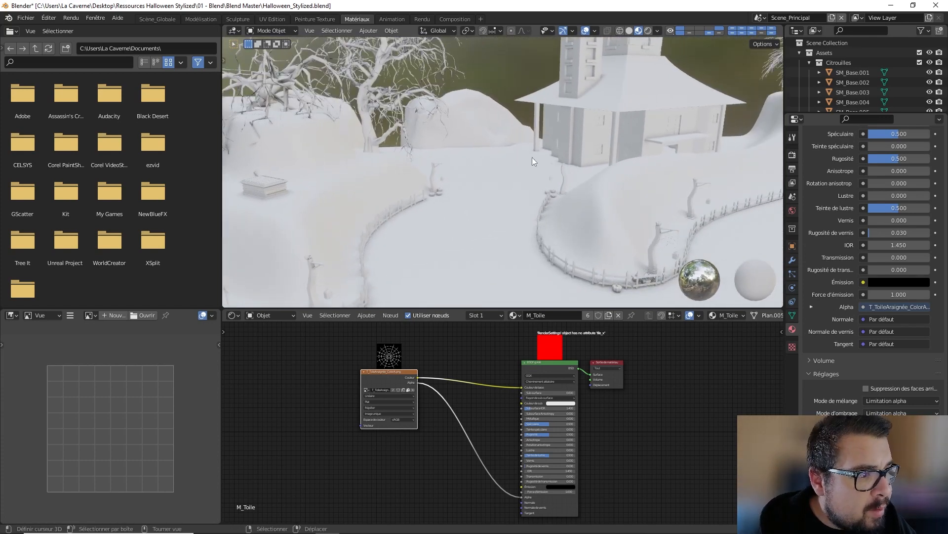
{"action": "middle_click_drag", "start_coordinate": [576, 132], "coordinate": [606, 129]}
{"action": "middle_click_drag", "start_coordinate": [473, 128], "coordinate": [445, 117]}
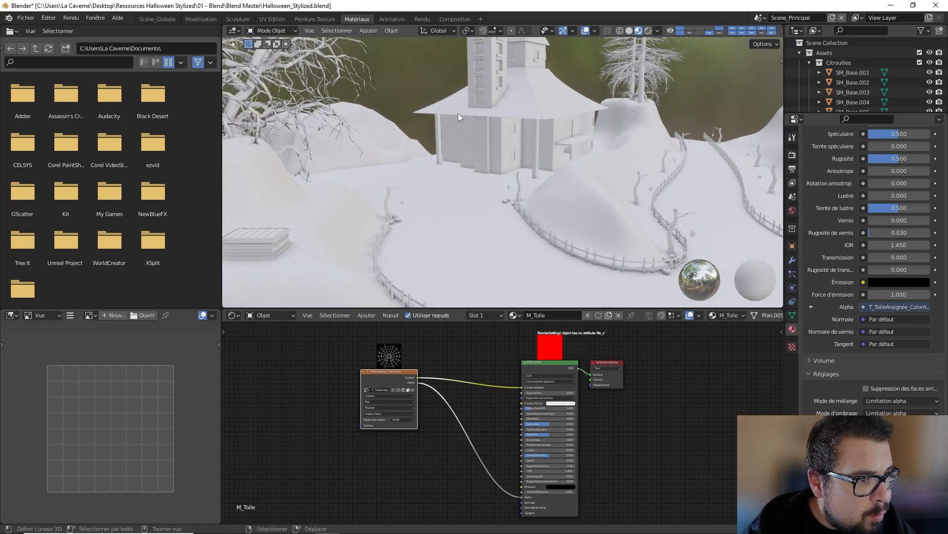
{"action": "right_click", "coordinate": [457, 114]}
{"action": "key", "text": "KP_Decimal"}
{"action": "scroll", "coordinate": [459, 113], "scroll_direction": "up", "scroll_amount": 3}
{"action": "middle_click_drag", "start_coordinate": [459, 113], "coordinate": [514, 162]}
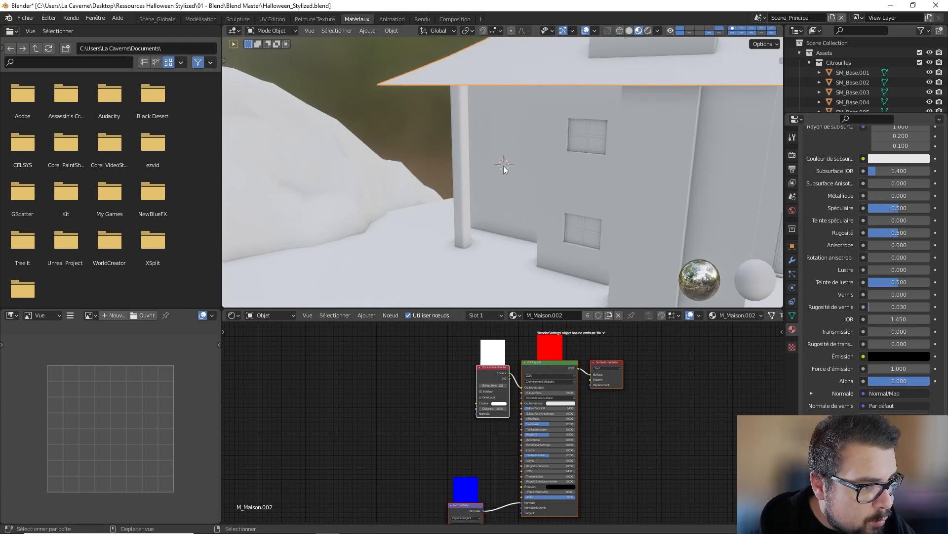
Add a plane at the 3D cursor and rotate it 90° around global X and 90° around global Z.
{"action": "key", "text": "shift+a"}
{"action": "mouse_move", "coordinate": [503, 158]}
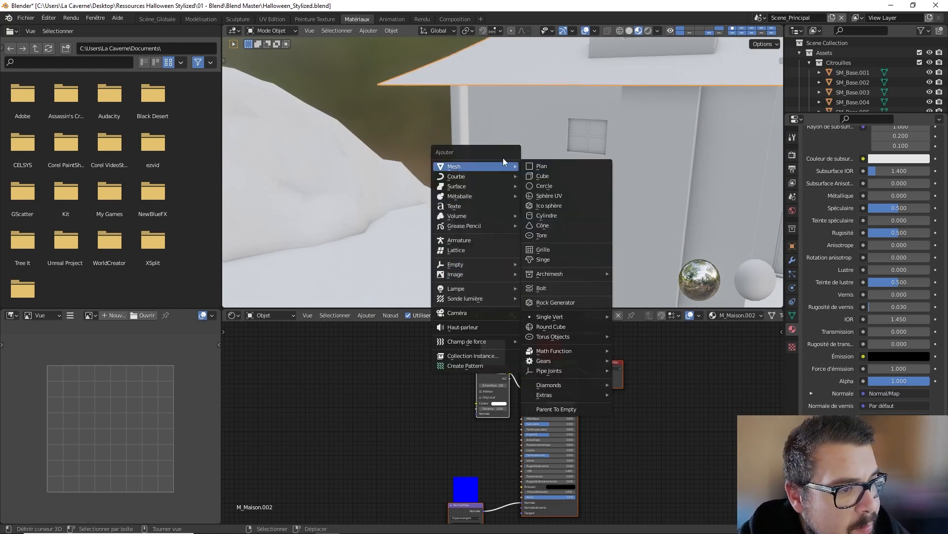
{"action": "left_click", "coordinate": [551, 166]}
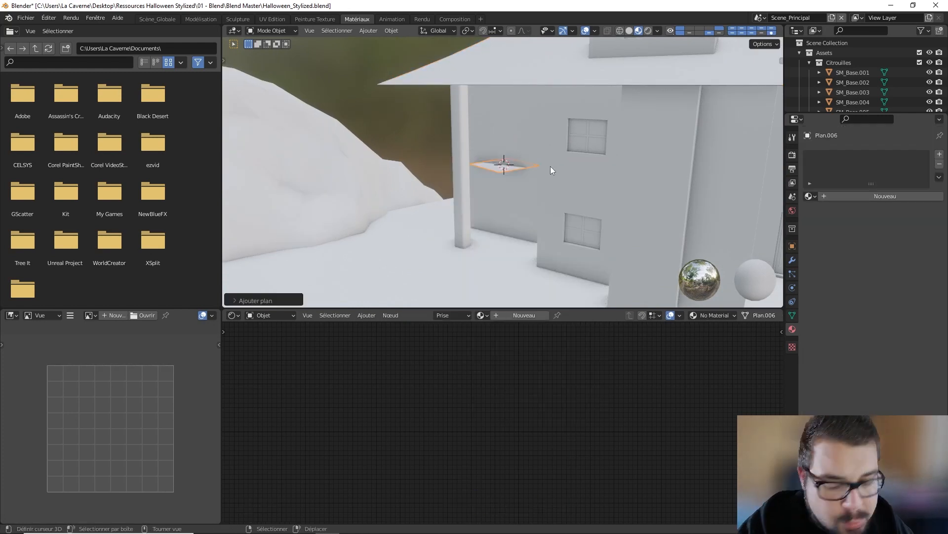
{"action": "type", "text": "rx90"}
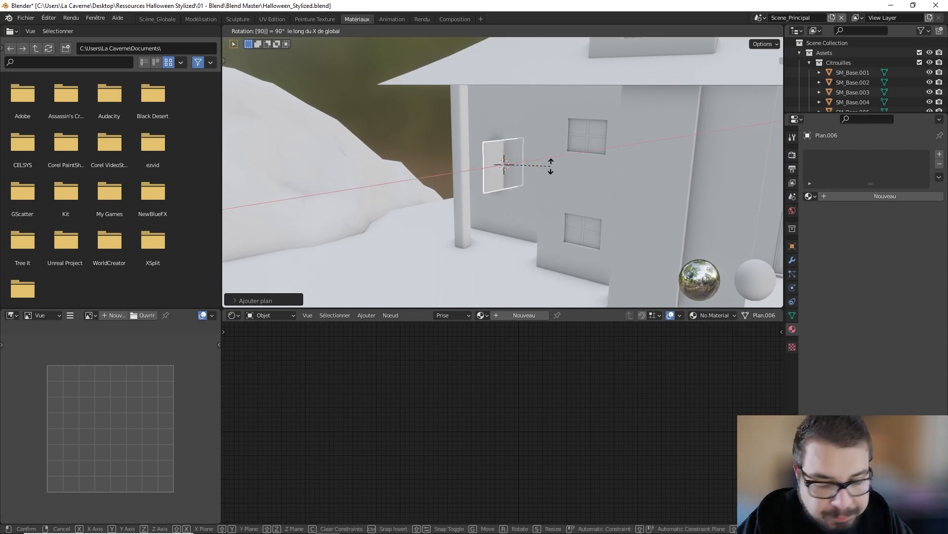
{"action": "key", "text": "Return"}
{"action": "type", "text": "rz90"}
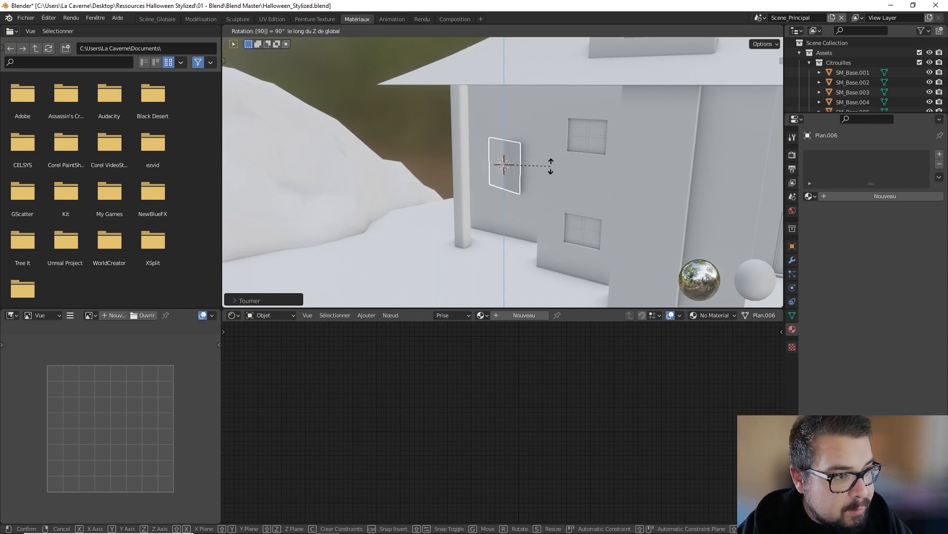
{"action": "key", "text": "Return"}
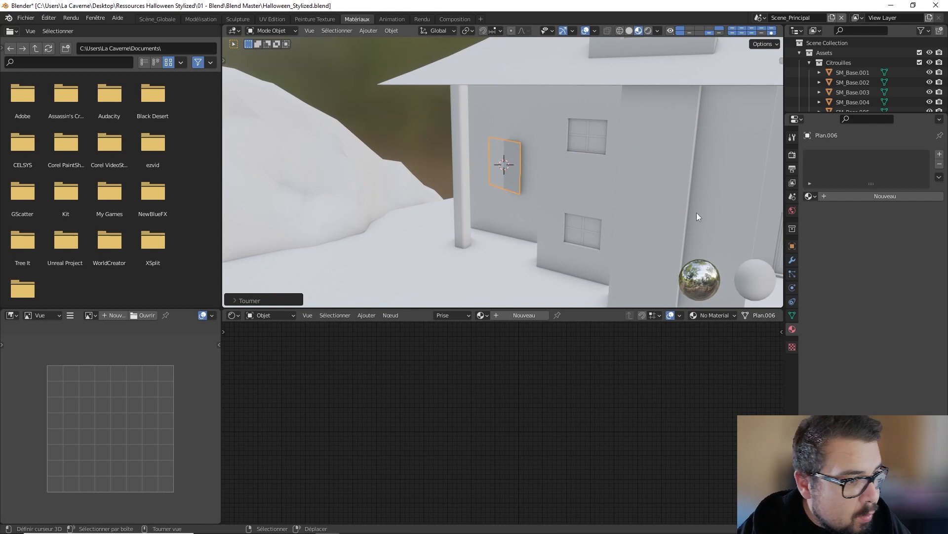
Assign the existing M_Toile material to the plane and shift it horizontally, with Z locked, near the porch post.
{"action": "left_click", "coordinate": [810, 197]}
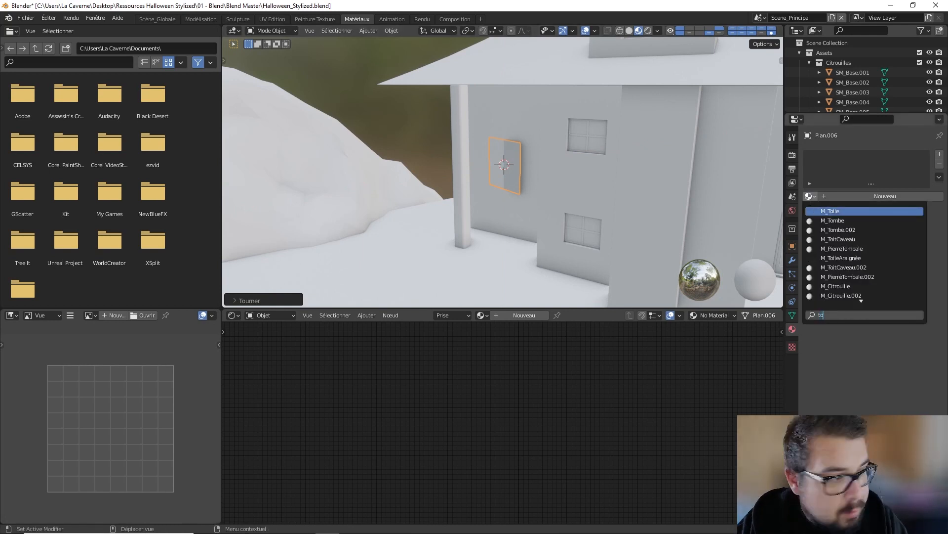
{"action": "left_click", "coordinate": [846, 212]}
{"action": "middle_click_drag", "start_coordinate": [504, 131], "coordinate": [511, 139]}
{"action": "key", "text": "g"}
{"action": "key", "text": "shift+z"}
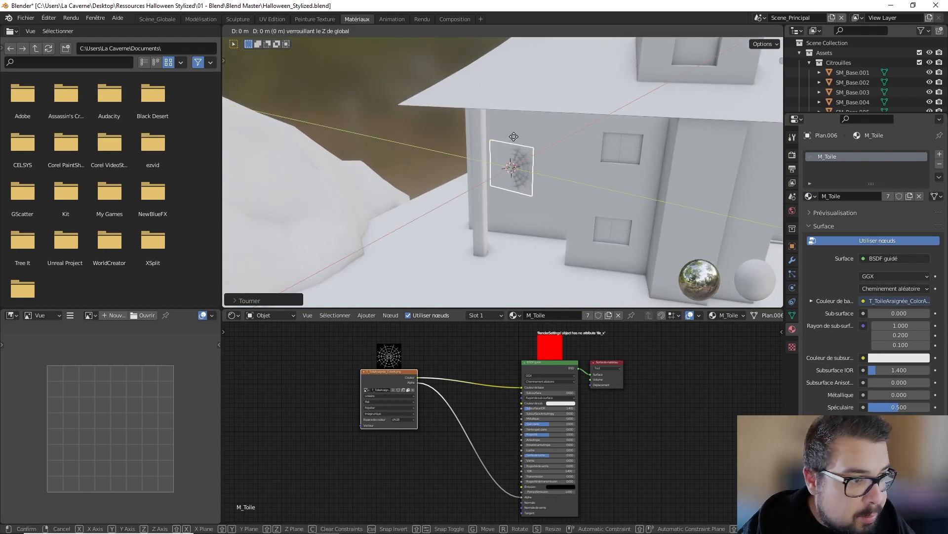
{"action": "left_click", "coordinate": [531, 197]}
Rotate the web plane around global Z so that it stands diagonally to the house wall.
{"action": "middle_click_drag", "start_coordinate": [632, 191], "coordinate": [583, 196]}
{"action": "key", "text": "r"}
{"action": "key", "text": "z"}
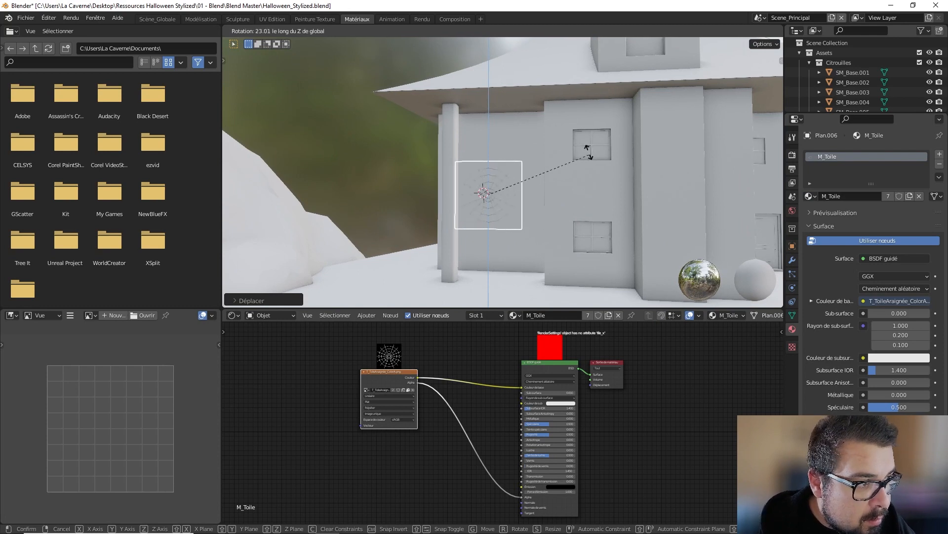
{"action": "left_click", "coordinate": [533, 143]}
Move the web plane horizontally, with Z locked, in material preview shading, to the inner corner of the house's projecting wall.
{"action": "mouse_move", "coordinate": [533, 146]}
{"action": "middle_mouse_down"}
{"action": "mouse_move", "coordinate": [527, 169]}
{"action": "mouse_move", "coordinate": [463, 186]}
{"action": "middle_mouse_up"}
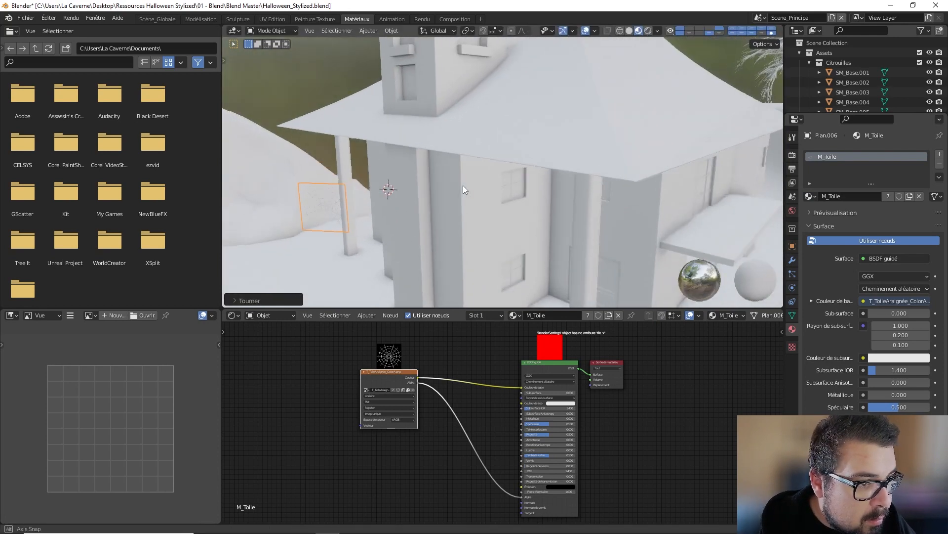
{"action": "key", "text": "z"}
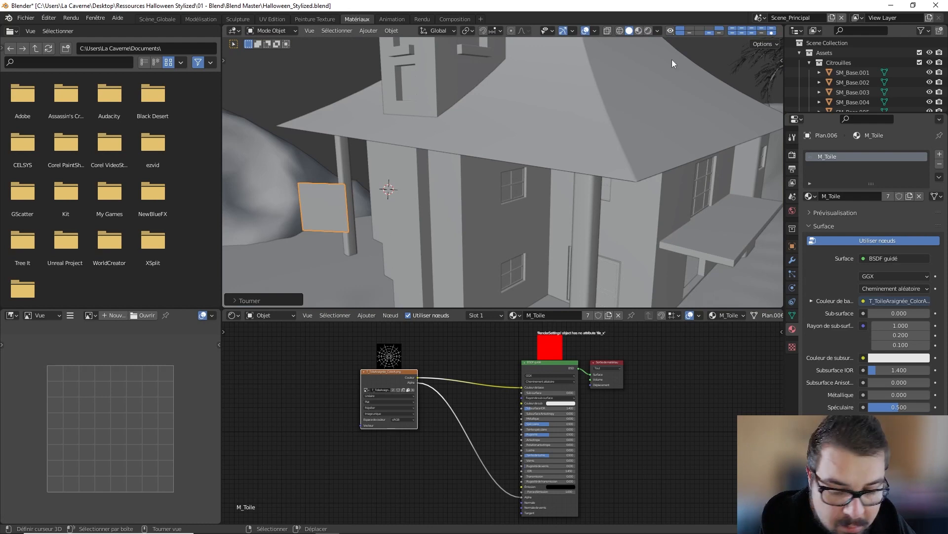
{"action": "left_click", "coordinate": [639, 32]}
{"action": "middle_click_drag", "start_coordinate": [411, 173], "coordinate": [438, 150]}
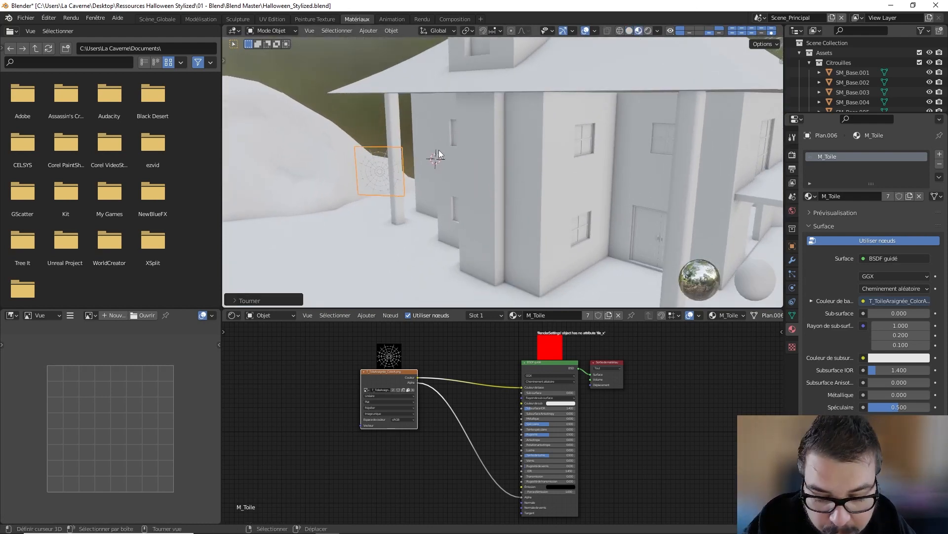
{"action": "key", "text": "g"}
{"action": "key", "text": "shift+z"}
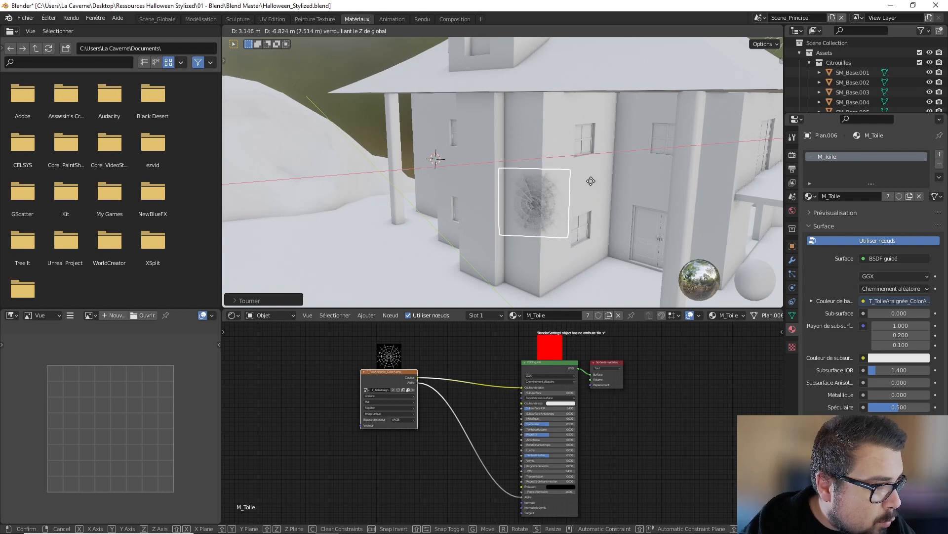
{"action": "left_click", "coordinate": [569, 179]}
{"action": "scroll", "coordinate": [568, 180], "scroll_direction": "up", "scroll_amount": 5}
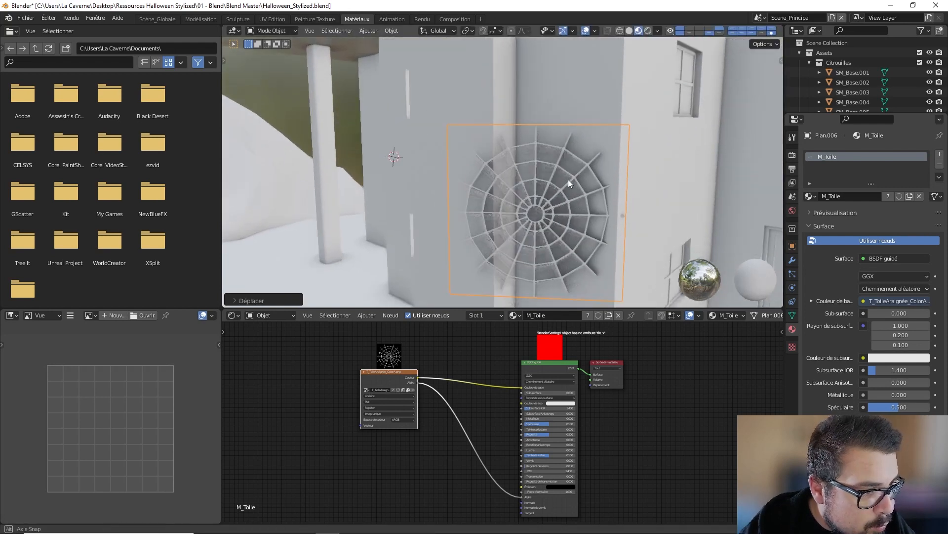
Raise the web plane about 1.1 m along global Z at the inner corner of the house's projecting wall.
{"action": "key", "text": "g"}
{"action": "key", "text": "z"}
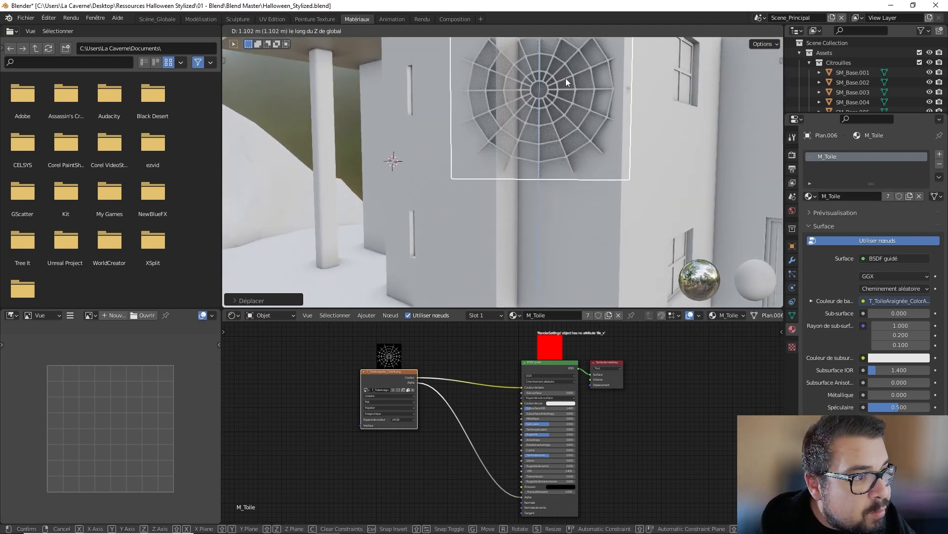
{"action": "left_click", "coordinate": [565, 78]}
{"action": "middle_click_drag", "start_coordinate": [565, 78], "coordinate": [553, 144], "text": "shift"}
Subdivide the web plane in edit mode with five evenly spaced vertical and five horizontal loop cuts, without sliding them, and deselect all vertices.
{"action": "key", "text": "Tab"}
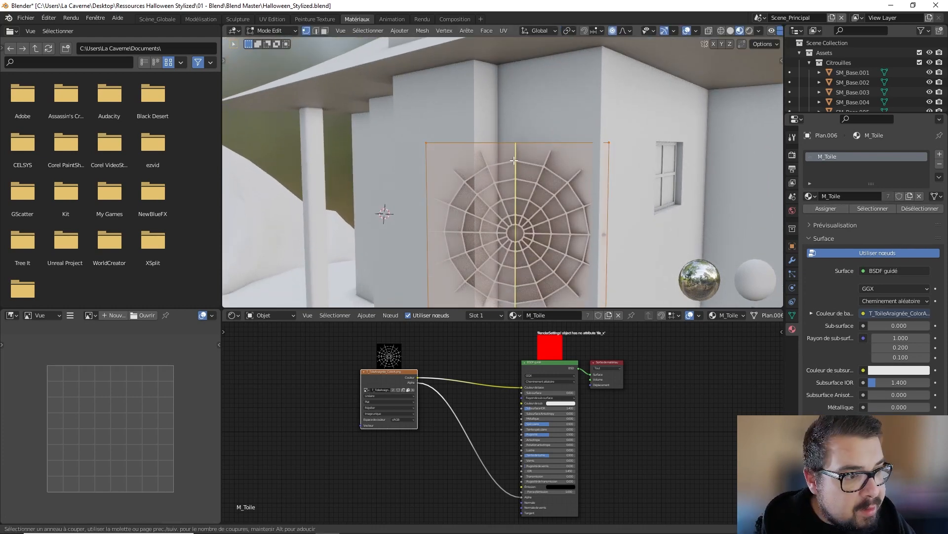
{"action": "scroll", "coordinate": [513, 161], "scroll_direction": "up", "scroll_amount": 4}
{"action": "left_click", "coordinate": [524, 183]}
{"action": "right_click", "coordinate": [536, 205]}
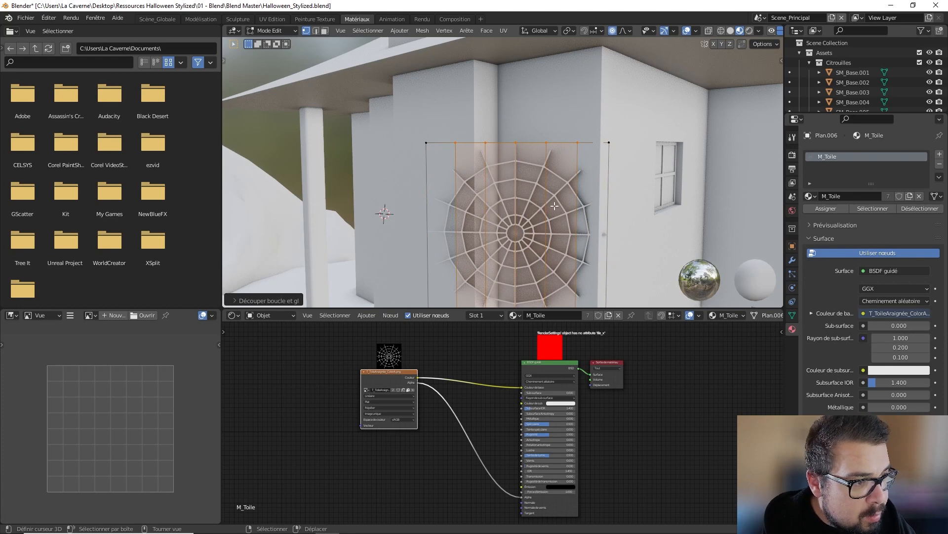
{"action": "scroll", "coordinate": [589, 209], "scroll_direction": "up", "scroll_amount": 2}
{"action": "left_click", "coordinate": [589, 209]}
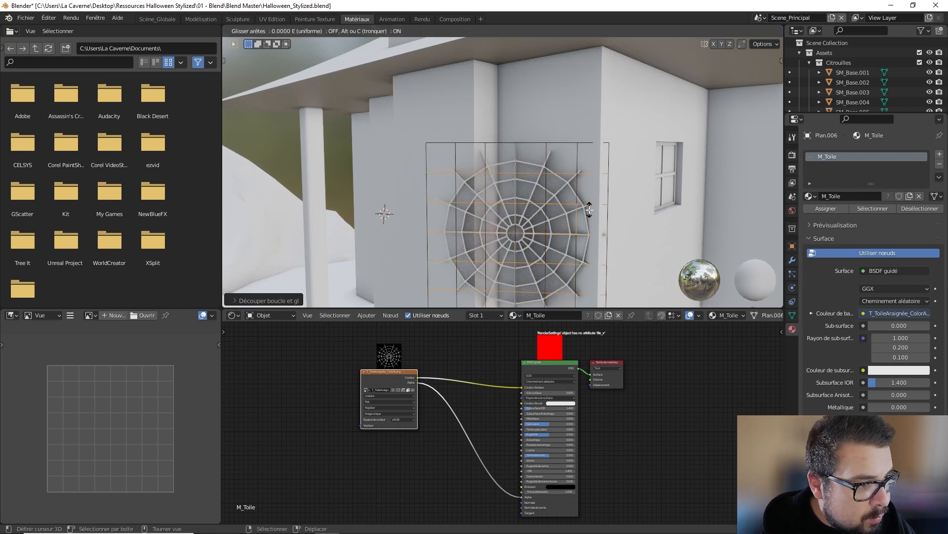
{"action": "right_click", "coordinate": [589, 209]}
{"action": "key", "text": "alt+a"}
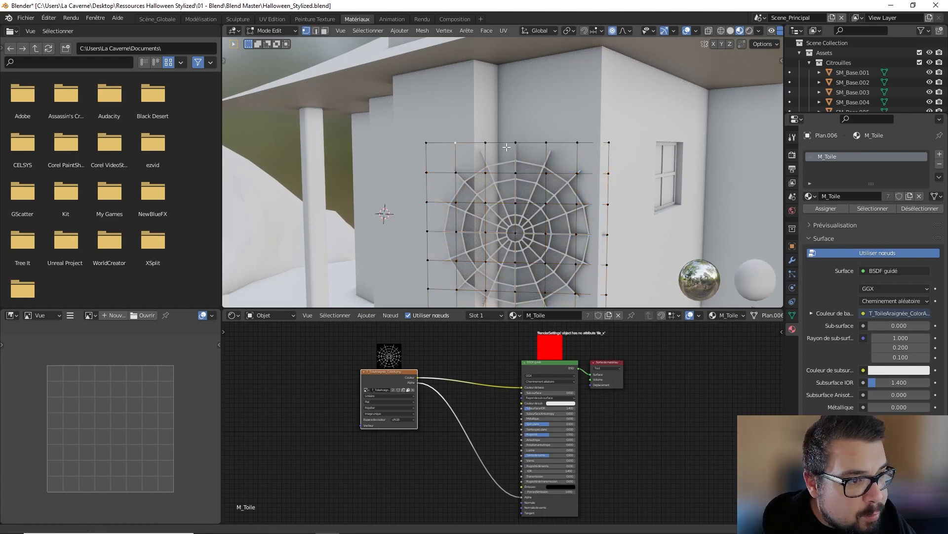
Pull the web's top-left corner vertex up towards the roof, using proportional editing with an influence radius of 1.772 m.
{"action": "middle_click_drag", "start_coordinate": [443, 140], "coordinate": [438, 132], "text": "shift"}
{"action": "right_click", "coordinate": [423, 133]}
{"action": "key", "text": "g"}
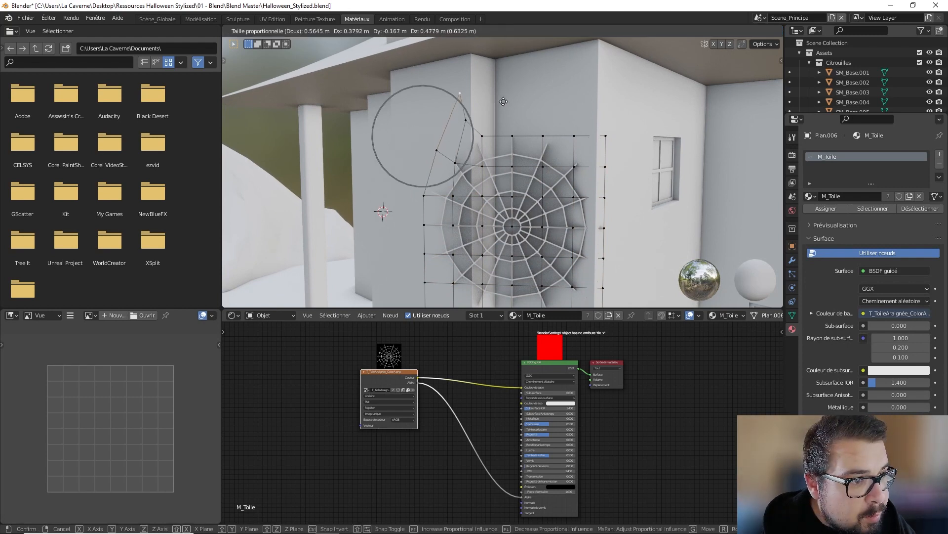
{"action": "scroll", "coordinate": [503, 103], "scroll_direction": "down", "scroll_amount": 11}
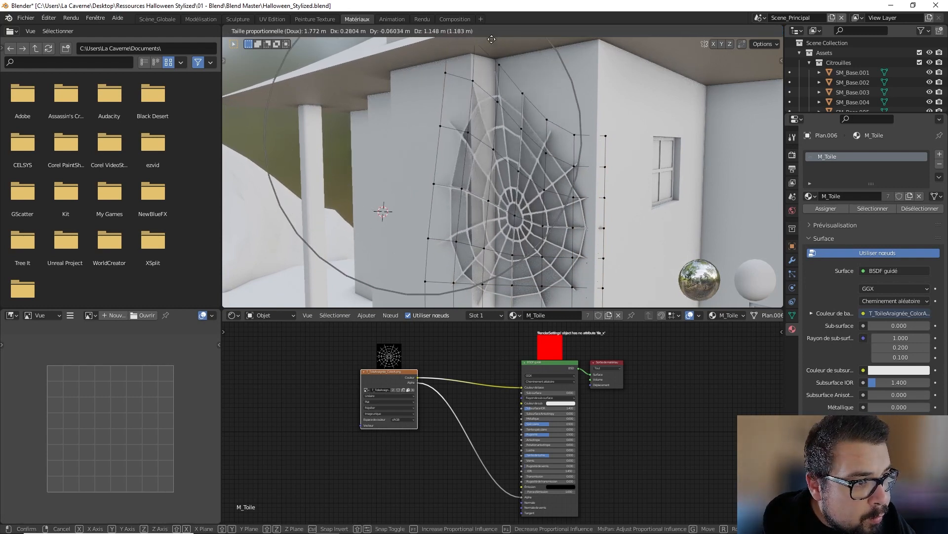
{"action": "left_click", "coordinate": [477, 267]}
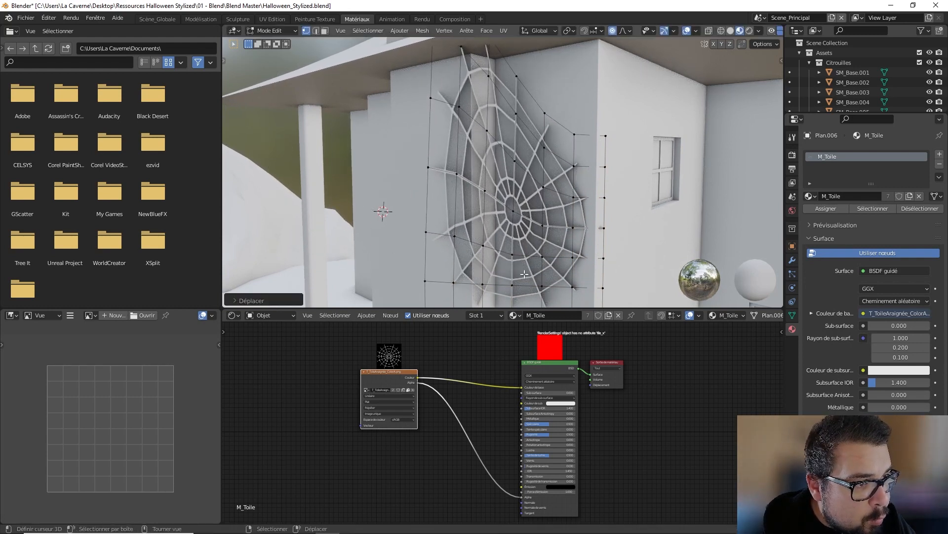
Pull the web's top-right corner up to the roof and adjust it against the wall edge with proportional editing.
{"action": "key", "text": "g"}
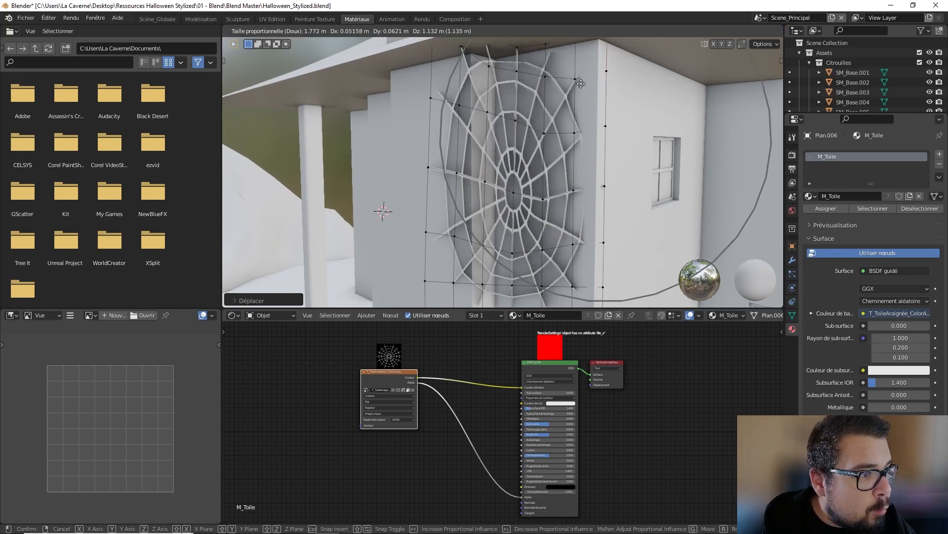
{"action": "left_click", "coordinate": [596, 61]}
{"action": "middle_click_drag", "start_coordinate": [596, 60], "coordinate": [579, 71]}
{"action": "key", "text": "g"}
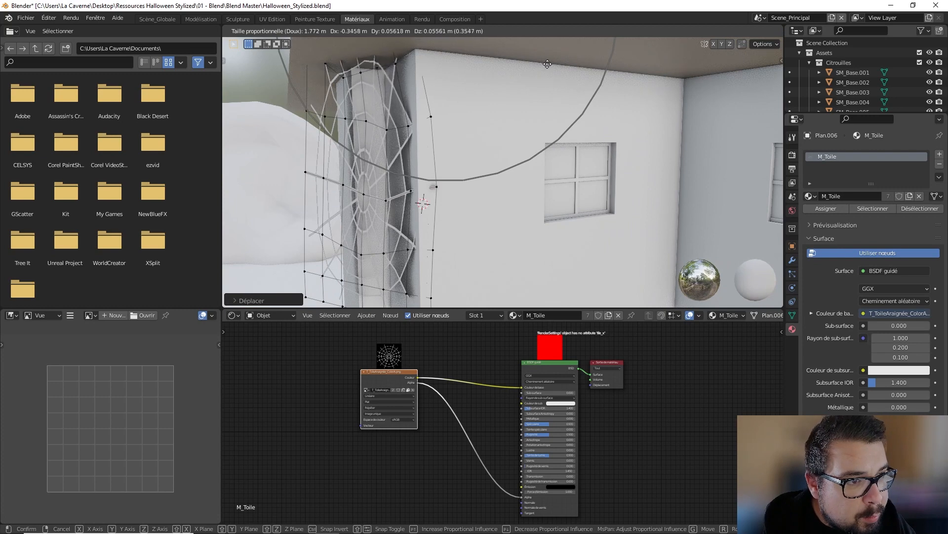
{"action": "left_click", "coordinate": [550, 61]}
Move the middle vertex of the web's right edge inward to the wall edge with proportional editing.
{"action": "key", "text": "g"}
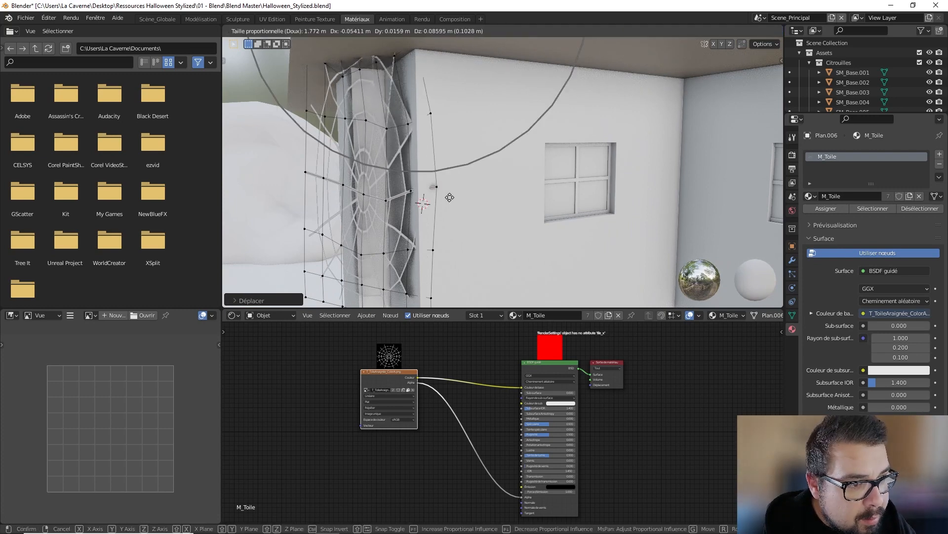
{"action": "right_click", "coordinate": [436, 191]}
{"action": "key", "text": "g"}
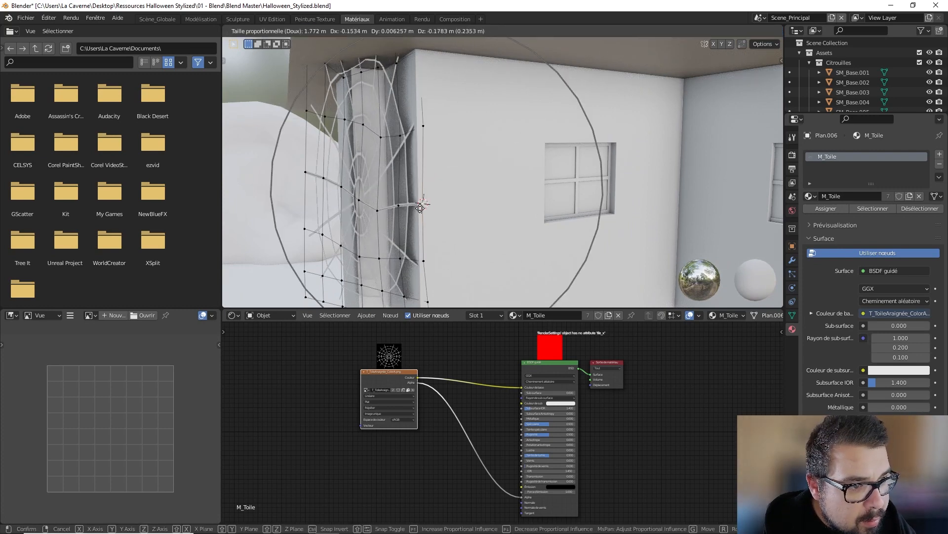
{"action": "left_click", "coordinate": [420, 208]}
Pull the web's two bottom corner vertices downward with proportional editing, drawing the left one inward to the wall corner.
{"action": "middle_click_drag", "start_coordinate": [457, 267], "coordinate": [499, 169], "text": "shift"}
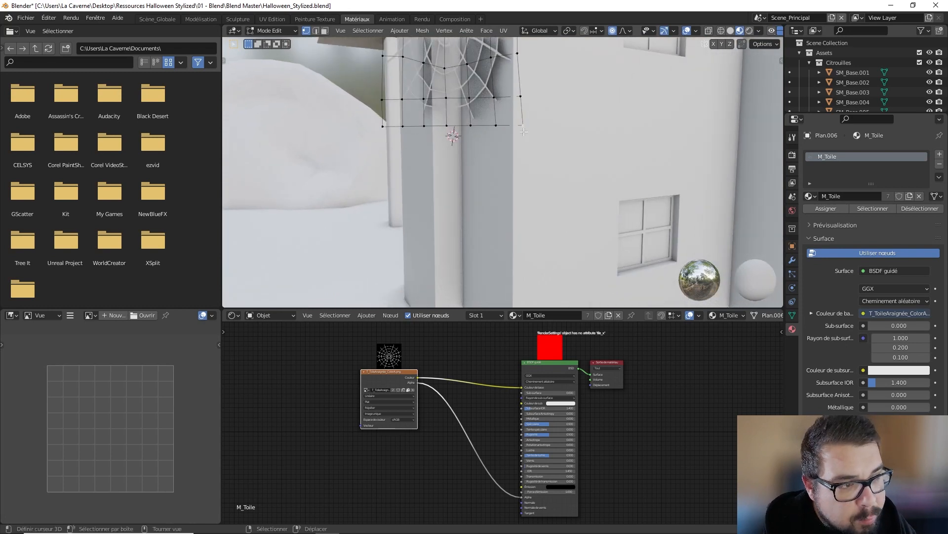
{"action": "key", "text": "g"}
{"action": "left_click", "coordinate": [479, 162]}
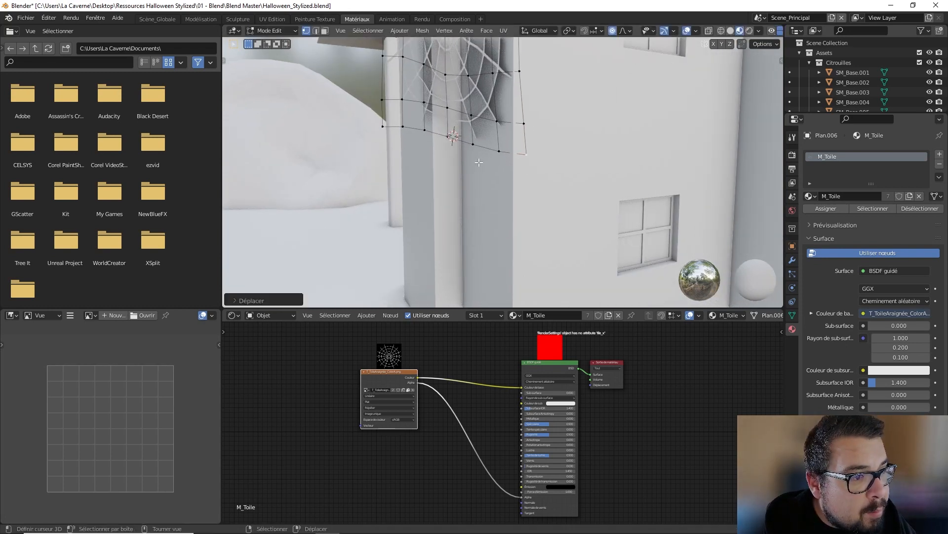
{"action": "key", "text": "g"}
{"action": "left_click", "coordinate": [423, 191]}
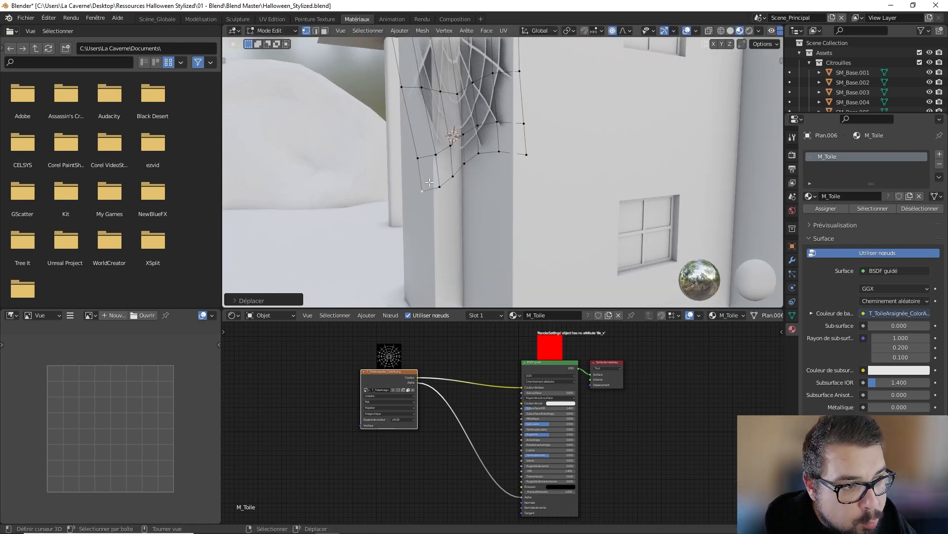
Reposition several vertices on the web's lower part and sides with proportional editing so that it follows the house walls.
{"action": "middle_click_drag", "start_coordinate": [423, 191], "coordinate": [373, 136]}
{"action": "right_click", "coordinate": [541, 154]}
{"action": "key", "text": "g"}
{"action": "left_click", "coordinate": [567, 162]}
{"action": "key", "text": "g"}
{"action": "left_click", "coordinate": [595, 162]}
{"action": "key", "text": "g"}
{"action": "left_click", "coordinate": [518, 165]}
{"action": "key", "text": "g"}
{"action": "left_click", "coordinate": [427, 168]}
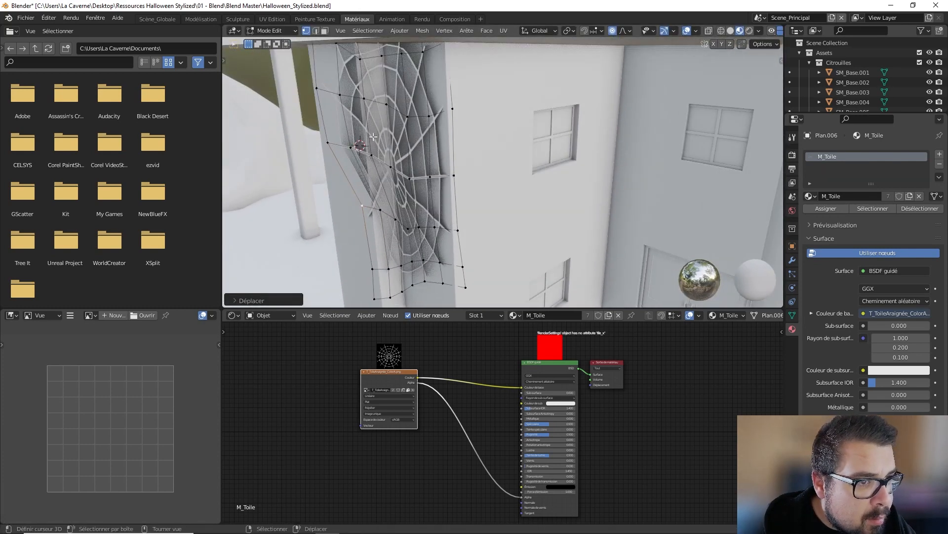
Move the upper vertex of the web's left edge inward and fit it against the projecting wall with proportional editing.
{"action": "right_click", "coordinate": [316, 93]}
{"action": "key", "text": "g"}
{"action": "left_click", "coordinate": [340, 97]}
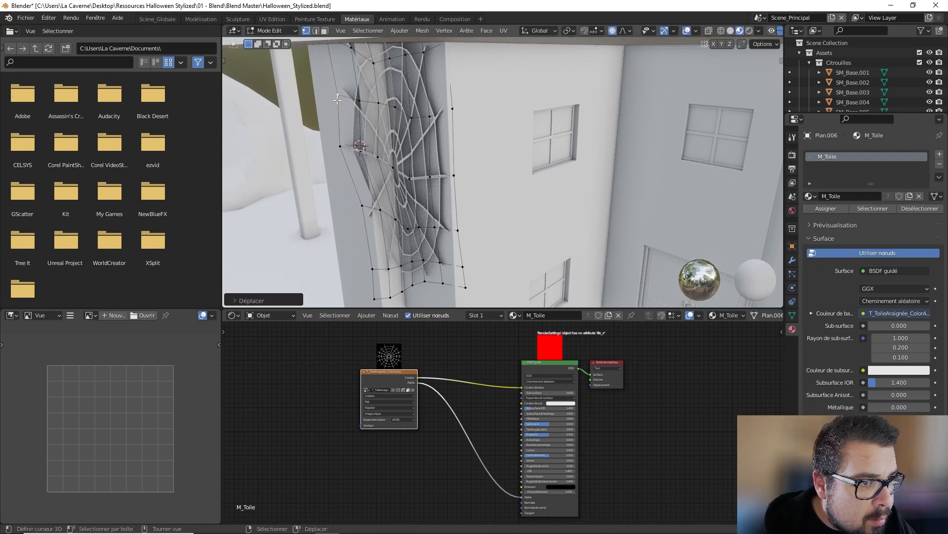
{"action": "middle_click_drag", "start_coordinate": [340, 97], "coordinate": [404, 106]}
{"action": "middle_click_drag", "start_coordinate": [526, 131], "coordinate": [570, 130]}
{"action": "key", "text": "g"}
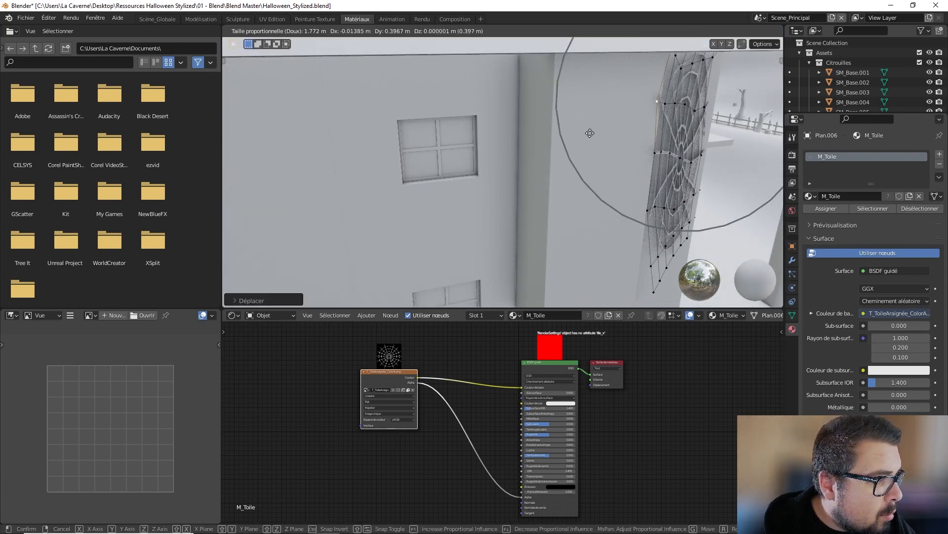
{"action": "left_click", "coordinate": [589, 134]}
{"action": "middle_click_drag", "start_coordinate": [637, 133], "coordinate": [662, 130]}
{"action": "key", "text": "g"}
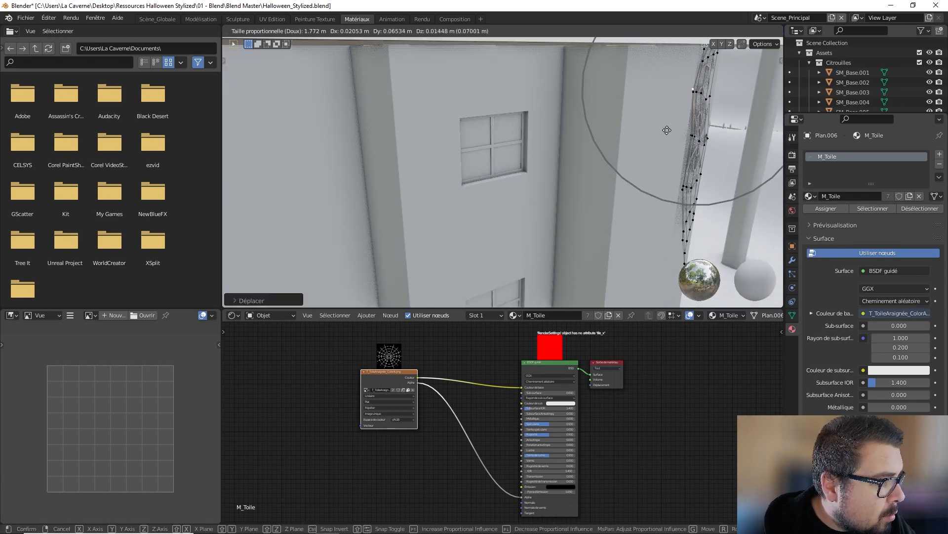
{"action": "left_click", "coordinate": [669, 134]}
Adjust the lower vertices of the web's left edge and its bottom corner against the wall, leave edit mode and deselect everything.
{"action": "key", "text": "g"}
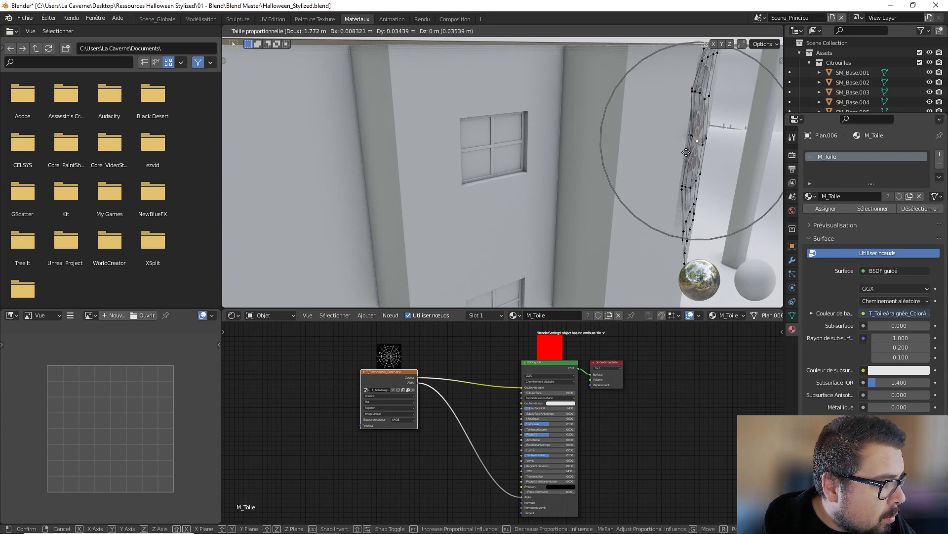
{"action": "left_click", "coordinate": [685, 186]}
{"action": "middle_click_drag", "start_coordinate": [686, 241], "coordinate": [553, 196]}
{"action": "key", "text": "g"}
{"action": "left_click", "coordinate": [668, 240]}
{"action": "key", "text": "g"}
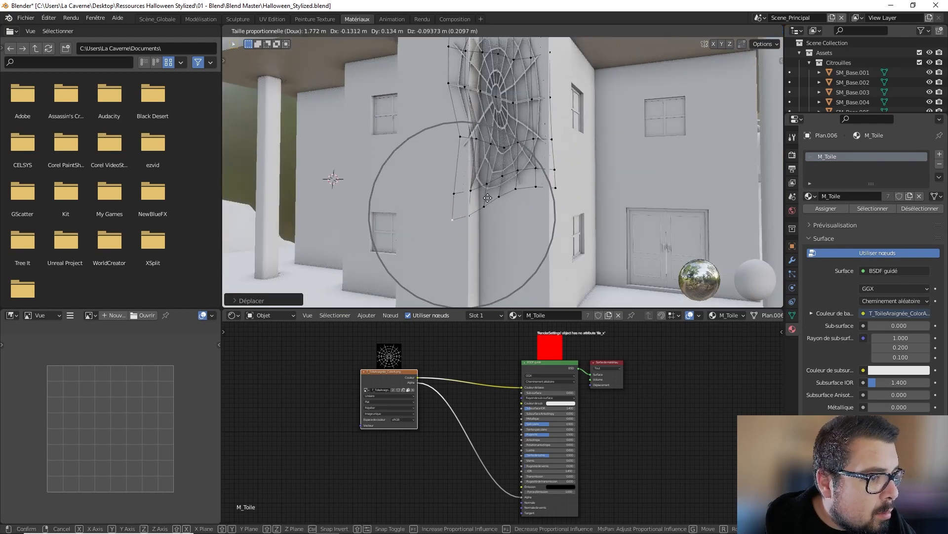
{"action": "left_click", "coordinate": [521, 189]}
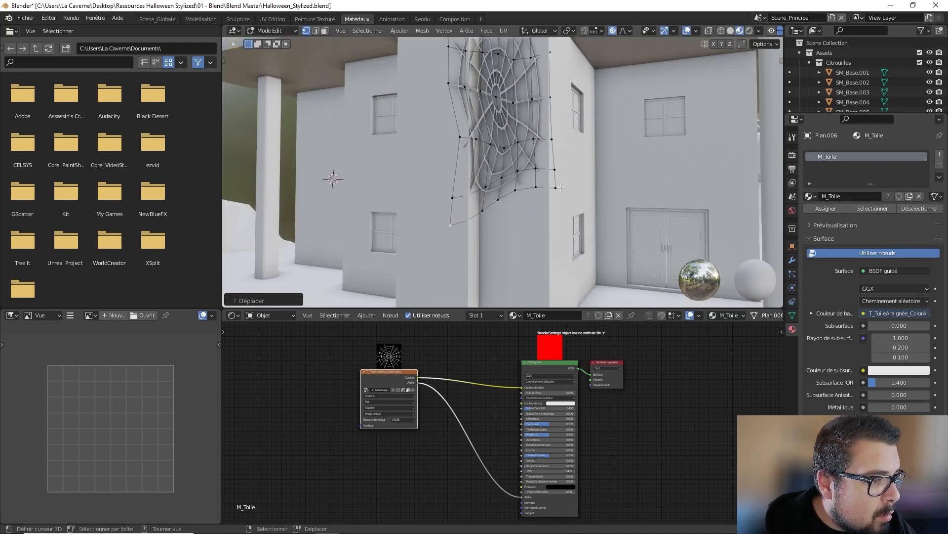
{"action": "scroll", "coordinate": [564, 156], "scroll_direction": "down", "scroll_amount": 3}
{"action": "key", "text": "Tab"}
{"action": "key", "text": "a"}
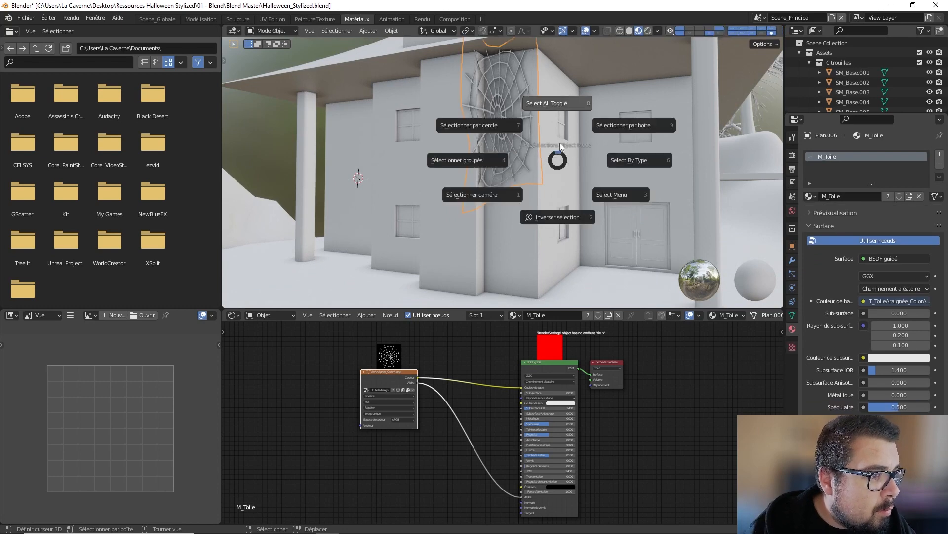
{"action": "left_click", "coordinate": [564, 121]}
Examine the house web from a distance and survey the scene along the fenced path towards the lampposts.
{"action": "middle_click_drag", "start_coordinate": [565, 120], "coordinate": [550, 170]}
{"action": "scroll", "coordinate": [563, 151], "scroll_direction": "down", "scroll_amount": 3}
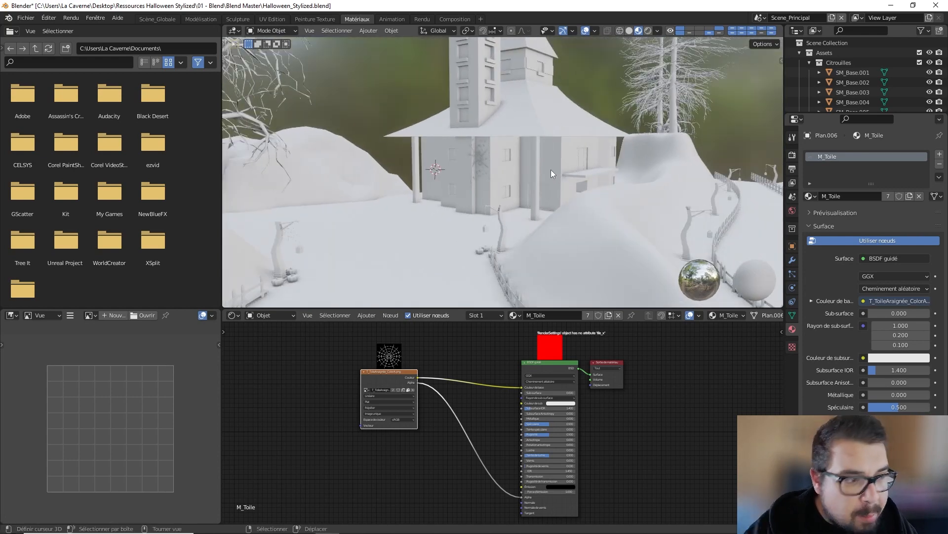
{"action": "scroll", "coordinate": [515, 248], "scroll_direction": "down", "scroll_amount": 3}
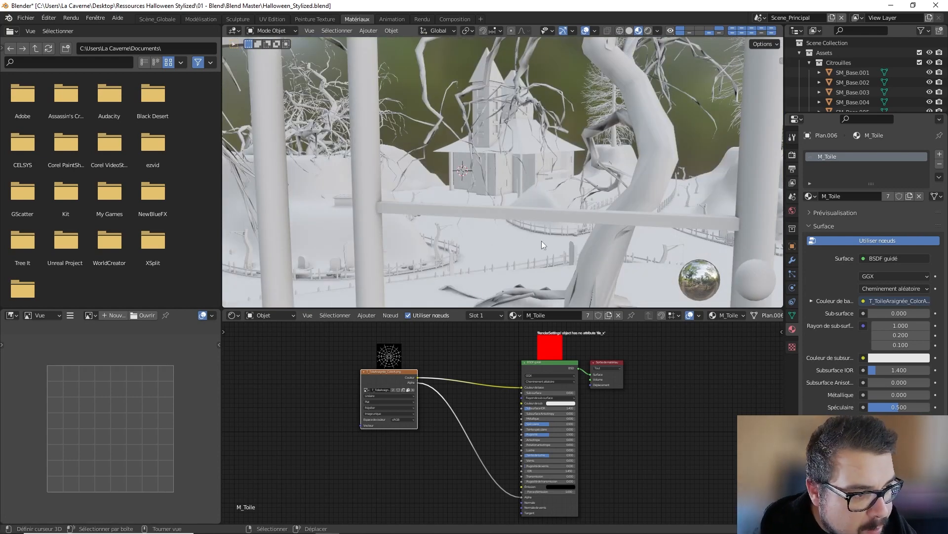
{"action": "middle_click_drag", "start_coordinate": [541, 242], "coordinate": [589, 219]}
{"action": "scroll", "coordinate": [481, 229], "scroll_direction": "up", "scroll_amount": 3}
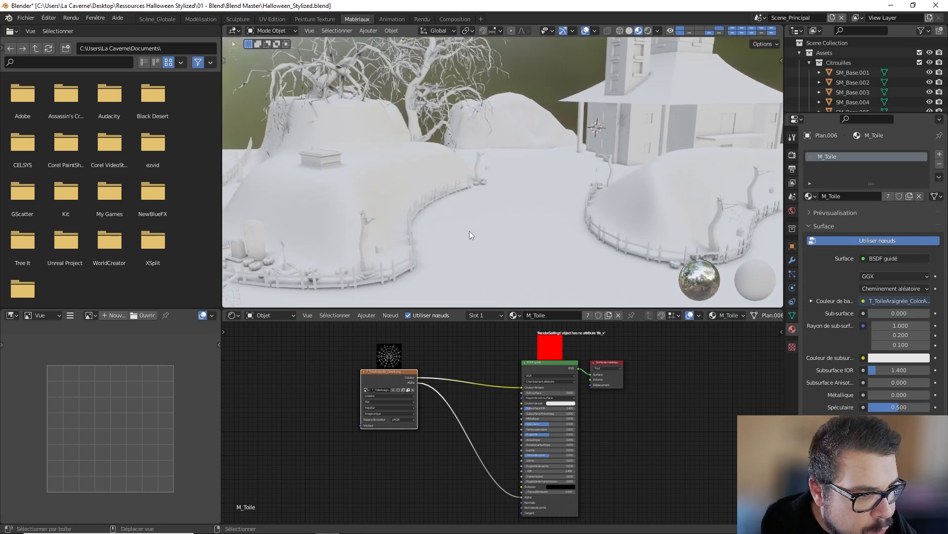
{"action": "scroll", "coordinate": [506, 203], "scroll_direction": "down", "scroll_amount": 3}
{"action": "middle_click_drag", "start_coordinate": [469, 230], "coordinate": [491, 115], "text": "shift"}
{"action": "scroll", "coordinate": [542, 200], "scroll_direction": "down", "scroll_amount": 3}
{"action": "scroll", "coordinate": [504, 142], "scroll_direction": "down", "scroll_amount": 3}
{"action": "scroll", "coordinate": [491, 115], "scroll_direction": "down", "scroll_amount": 3}
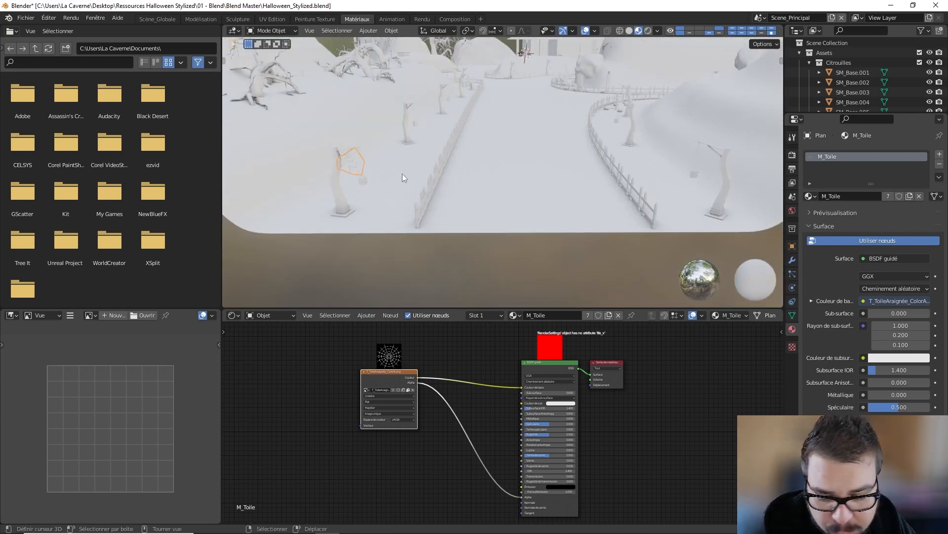
Move the first lamppost's web horizontally, with Z locked, about 19.5 m to the farther lamppost along the path and adjust it near the post.
{"action": "key", "text": "g"}
{"action": "key", "text": "shift+z"}
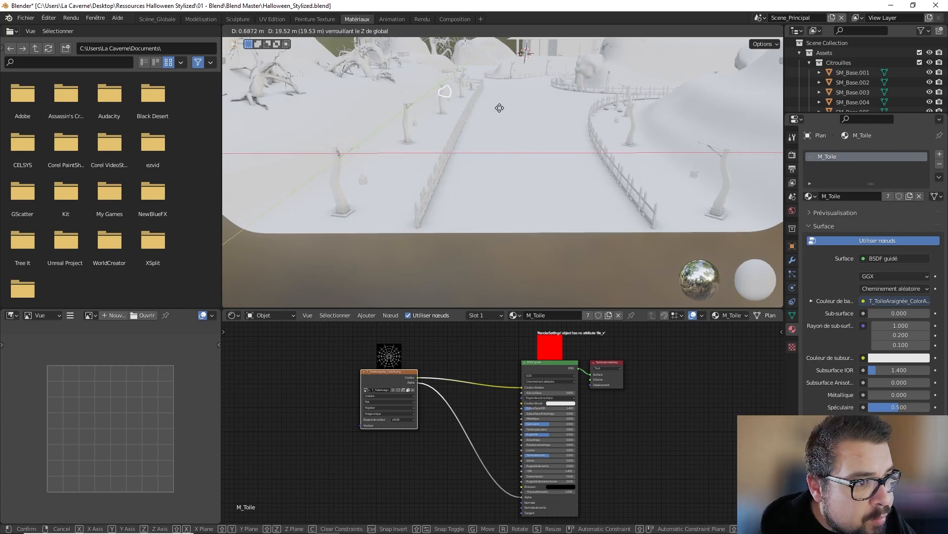
{"action": "left_click", "coordinate": [500, 107]}
{"action": "key", "text": "KP_Decimal"}
{"action": "middle_click_drag", "start_coordinate": [499, 108], "coordinate": [411, 147]}
{"action": "key", "text": "g"}
{"action": "key", "text": "shift+z"}
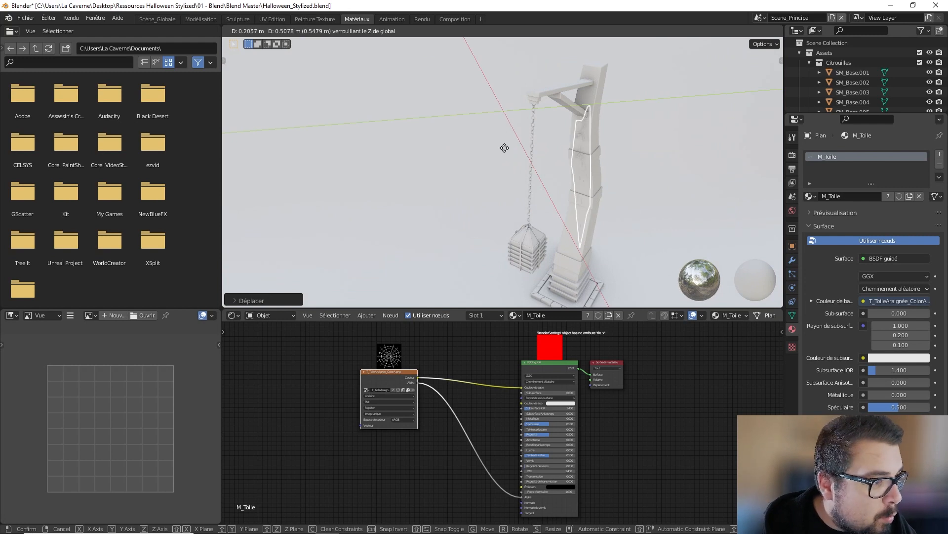
Rotate the web around global Z to align with the lamppost bracket and shift it horizontally, with Z locked, under the arm.
{"action": "key", "text": "r"}
{"action": "key", "text": "z"}
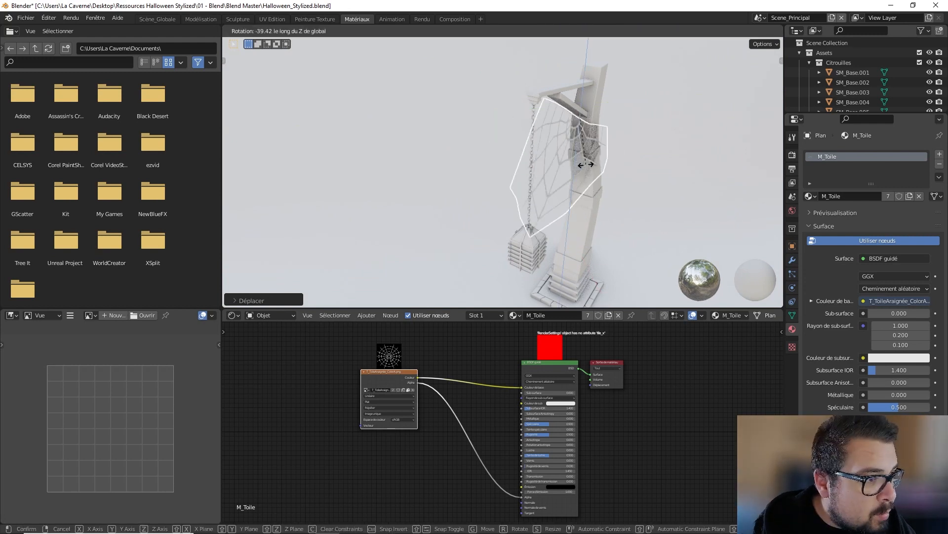
{"action": "left_click", "coordinate": [593, 168]}
{"action": "key", "text": "g"}
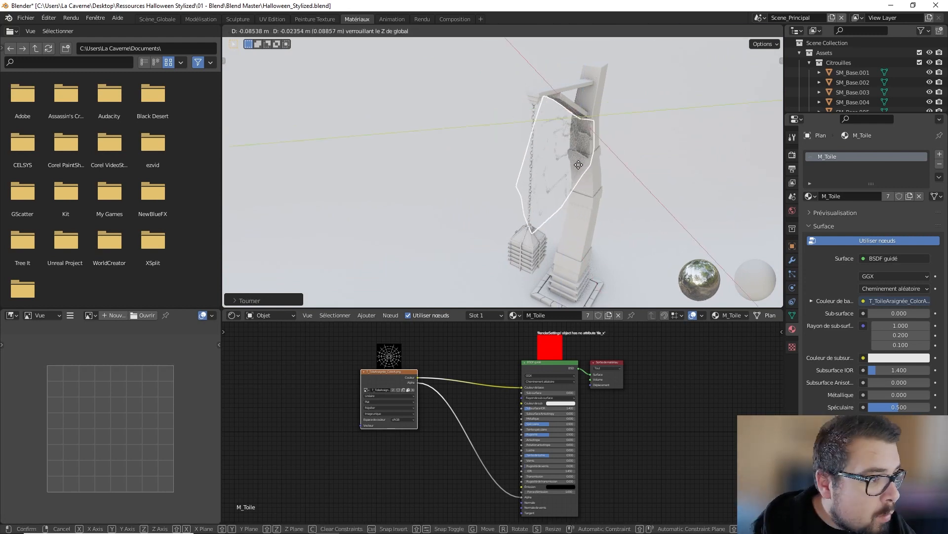
{"action": "key", "text": "shift+z"}
{"action": "left_click", "coordinate": [571, 160]}
{"action": "mouse_move", "coordinate": [571, 160]}
{"action": "middle_mouse_down"}
{"action": "mouse_move", "coordinate": [676, 162]}
{"action": "mouse_move", "coordinate": [594, 149]}
{"action": "mouse_move", "coordinate": [576, 177]}
{"action": "mouse_move", "coordinate": [573, 165]}
{"action": "middle_mouse_up"}
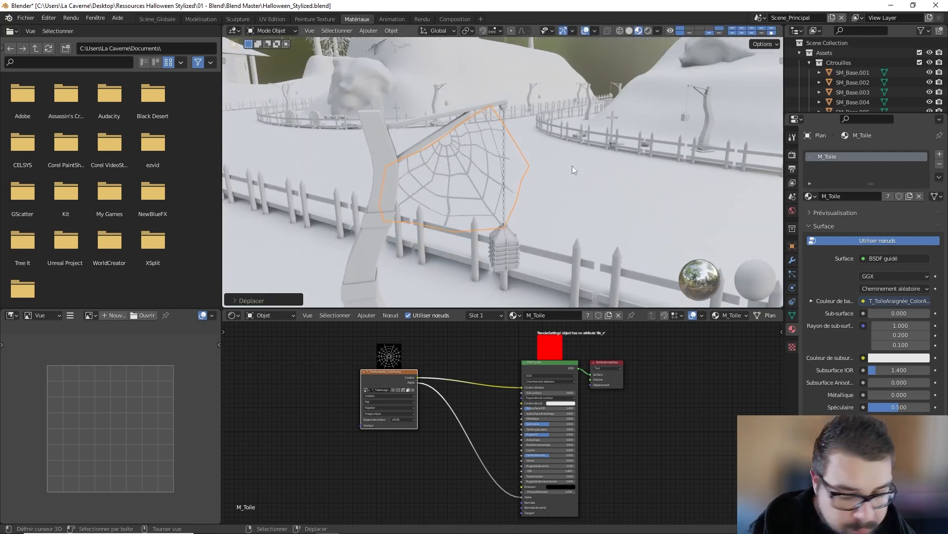
Tilt the web about 3° in the view plane to follow the bracket's diagonal brace and deselect everything.
{"action": "key", "text": "r"}
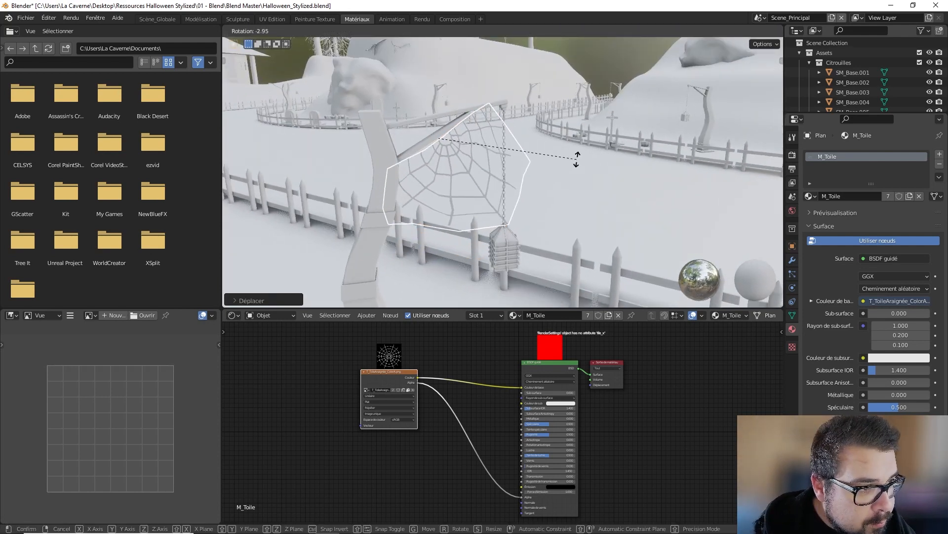
{"action": "left_click", "coordinate": [576, 160]}
{"action": "key", "text": "a"}
{"action": "left_click", "coordinate": [594, 152]}
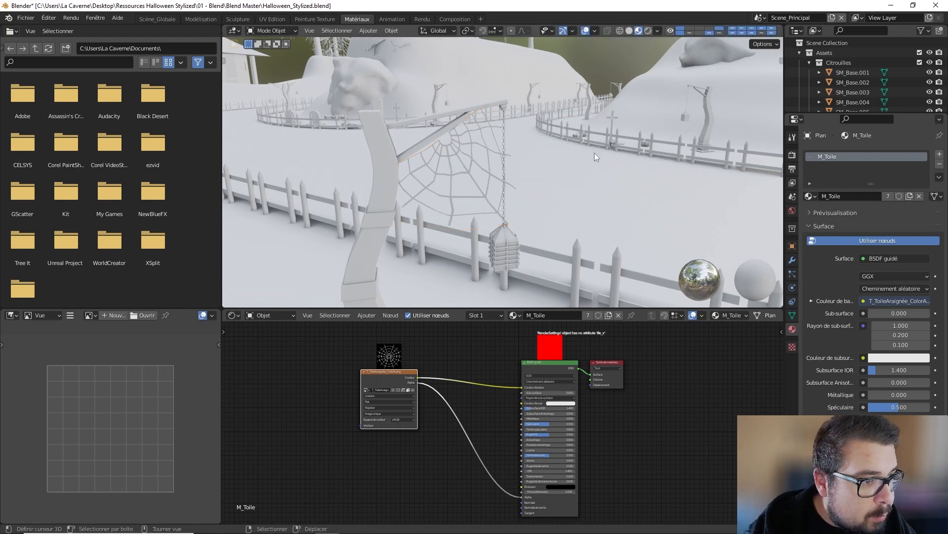
{"action": "middle_click_drag", "start_coordinate": [594, 152], "coordinate": [457, 133]}
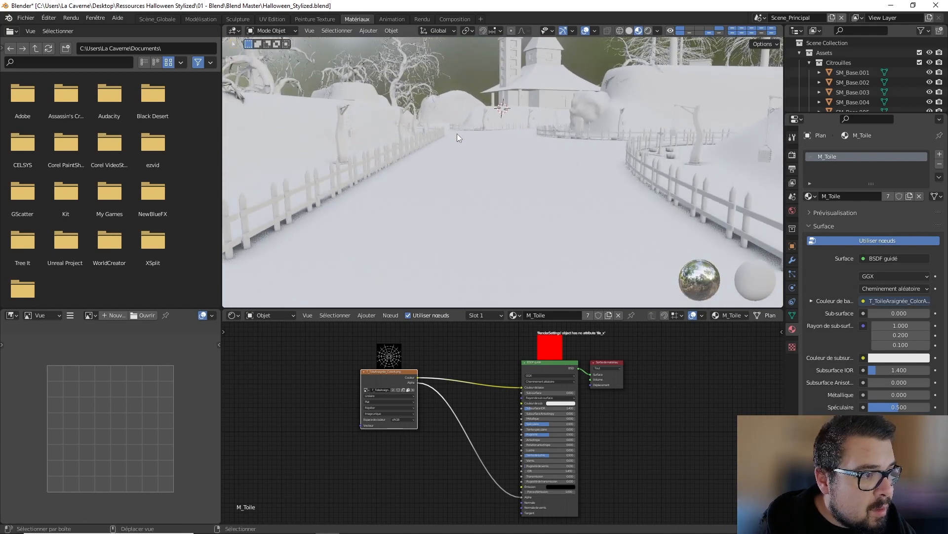
{"action": "middle_click_drag", "start_coordinate": [625, 110], "coordinate": [478, 192]}
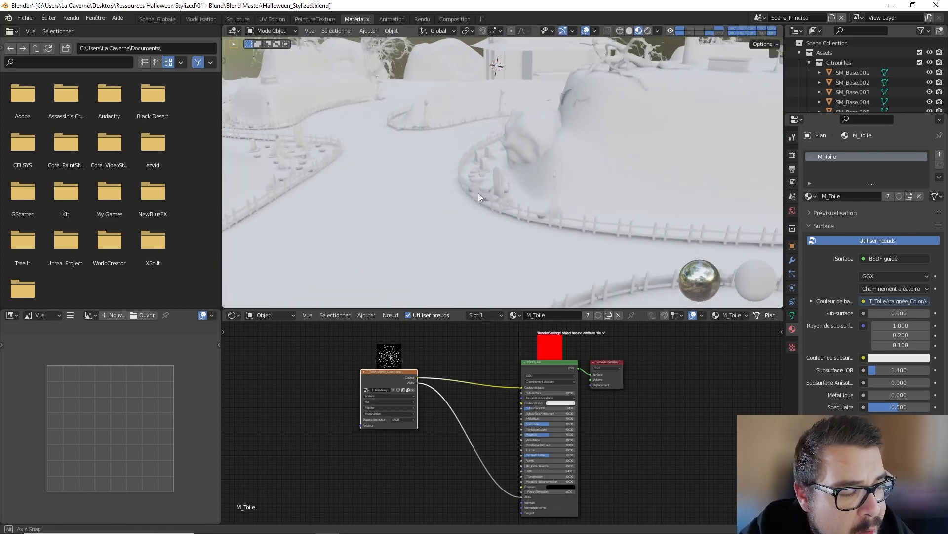